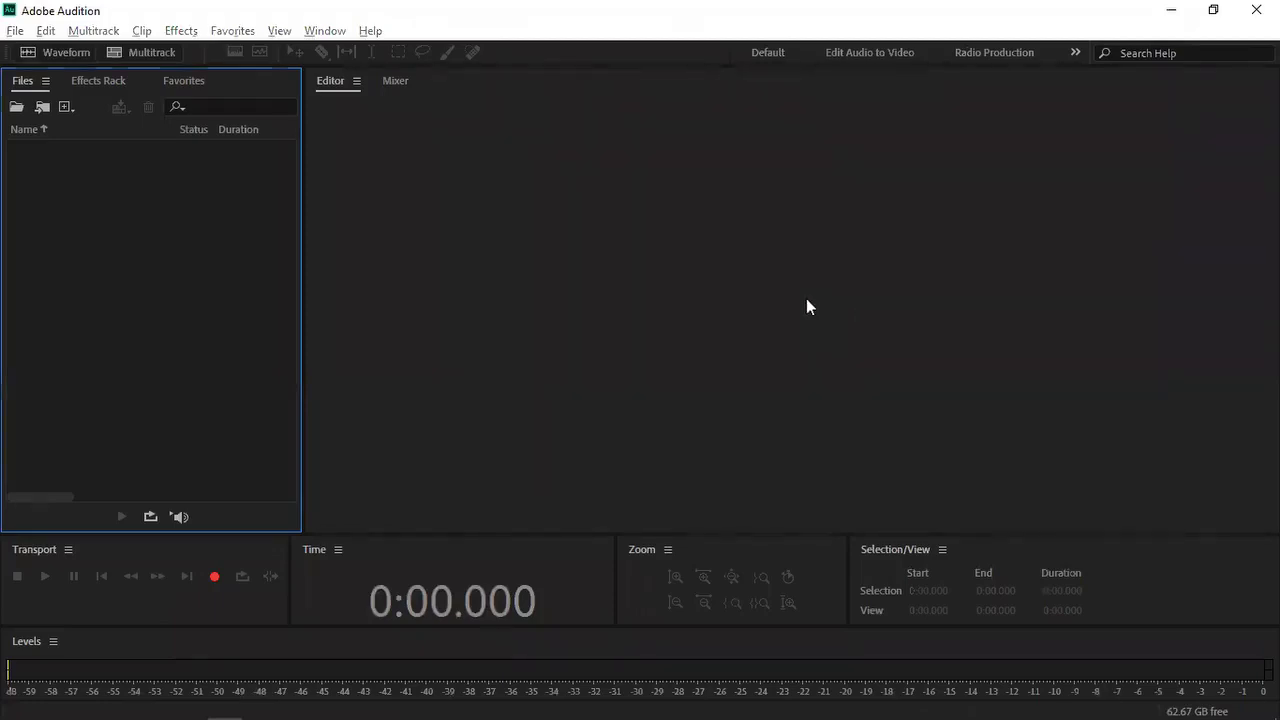
pyautogui.hotkey('alt', 'Tab')
pyautogui.press('Tab')
pyautogui.press('Tab')
pyautogui.press('Tab')
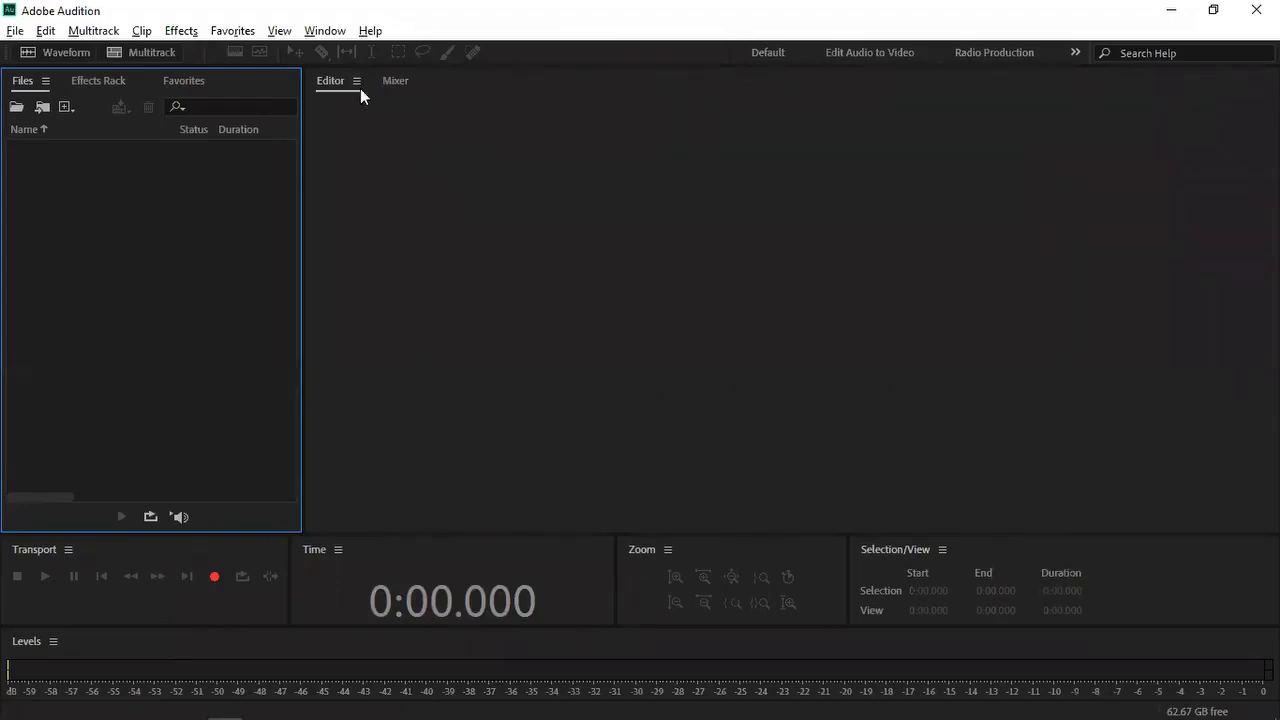
pyautogui.click(314, 31)
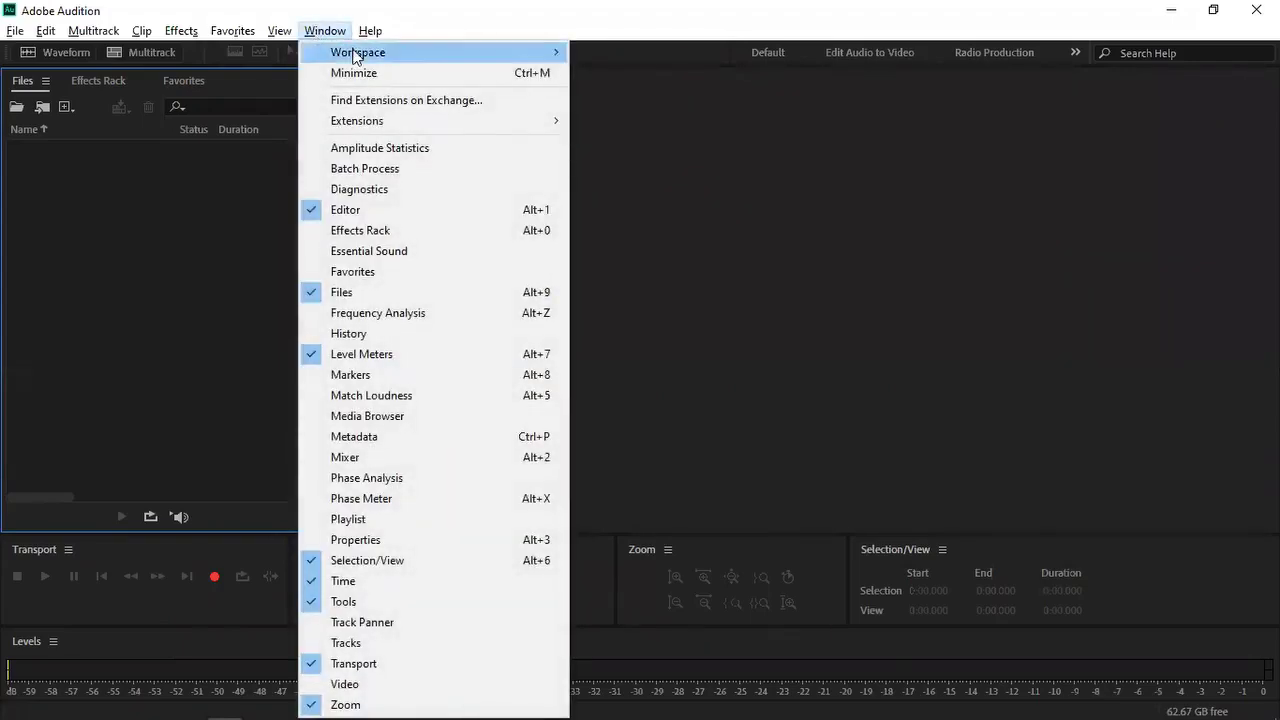
pyautogui.moveTo(420, 60)
pyautogui.click(703, 73)
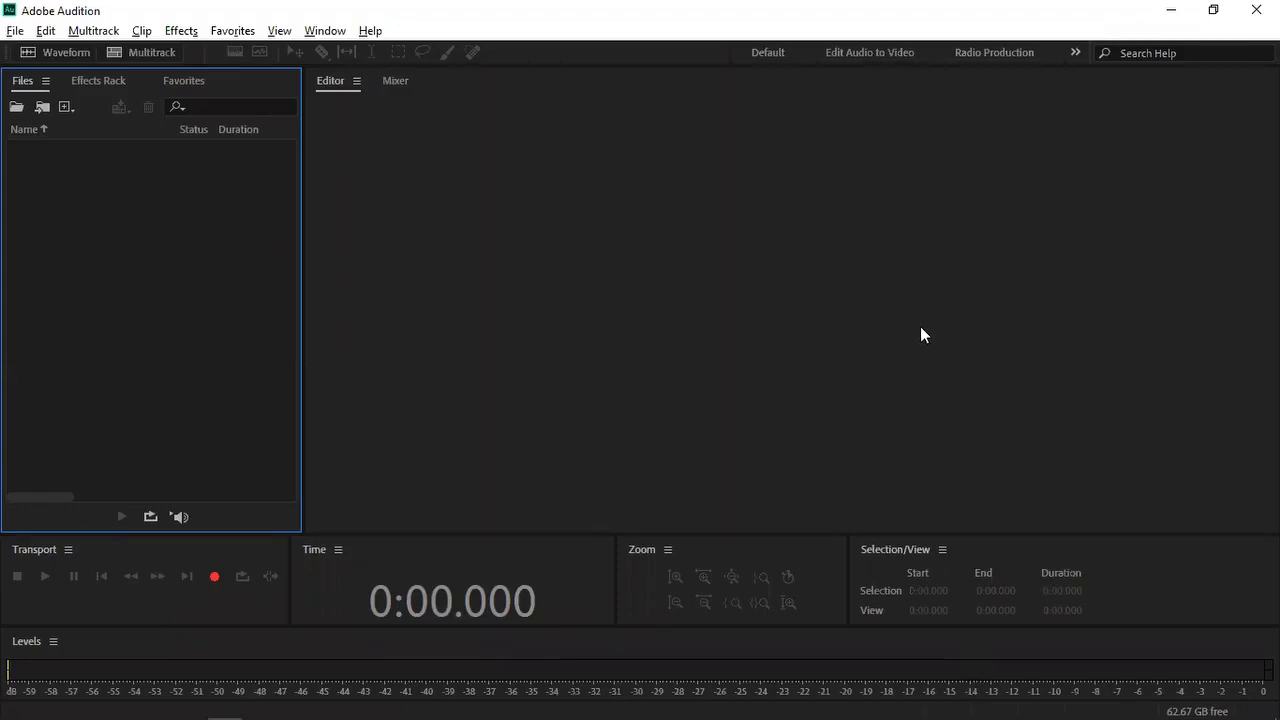
# Step: Search Windows for "system sounds", open the Sound settings and show the list of recording devices
pyautogui.press('super')
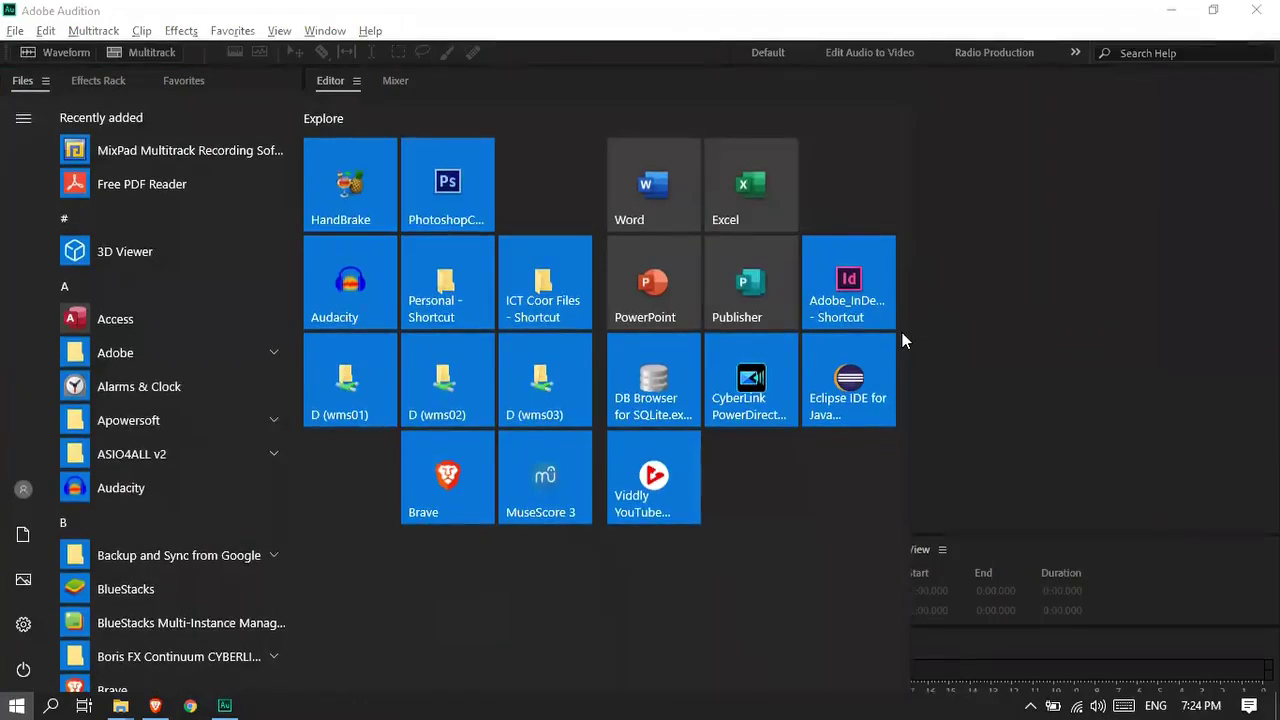
pyautogui.write('system')
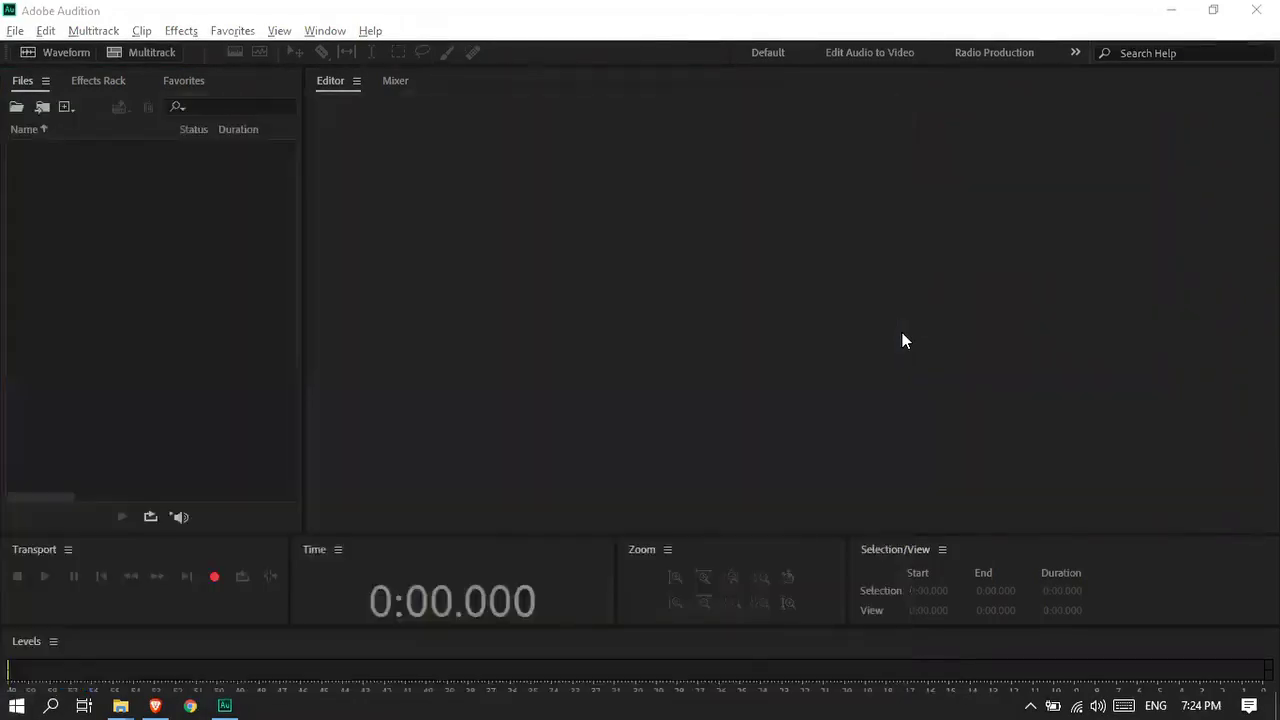
pyautogui.write(' sounds')
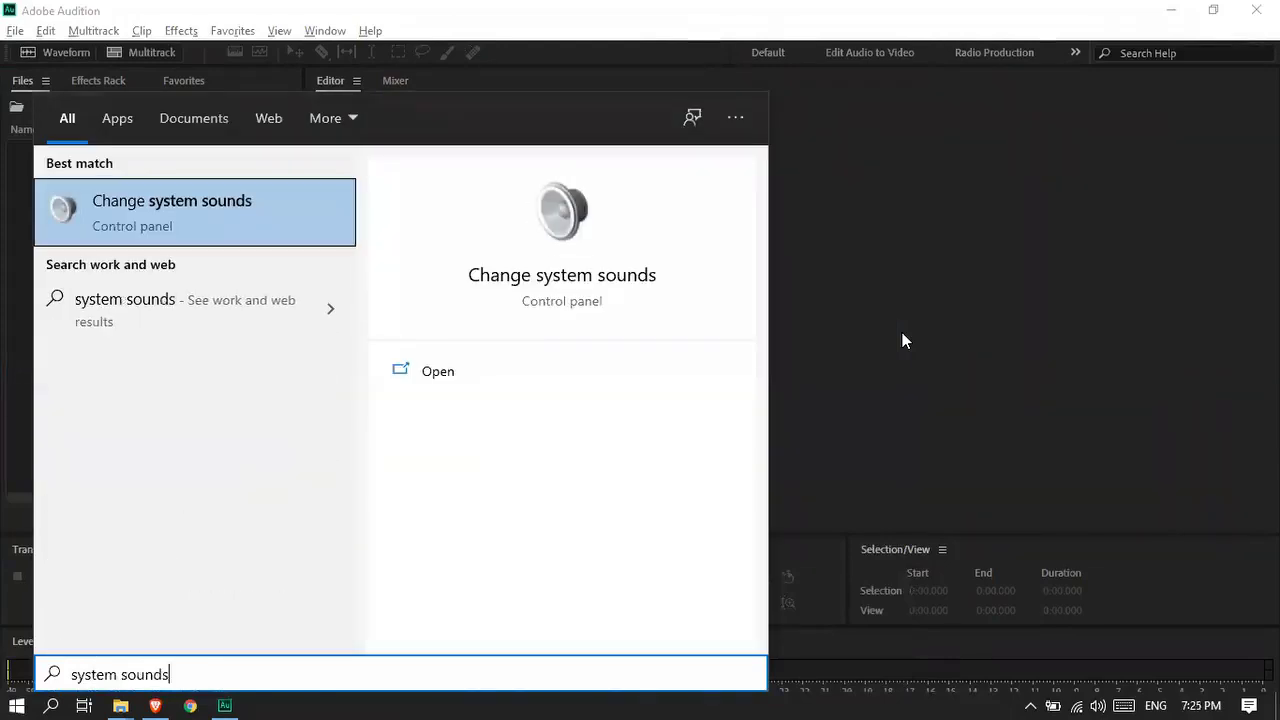
pyautogui.click(191, 209)
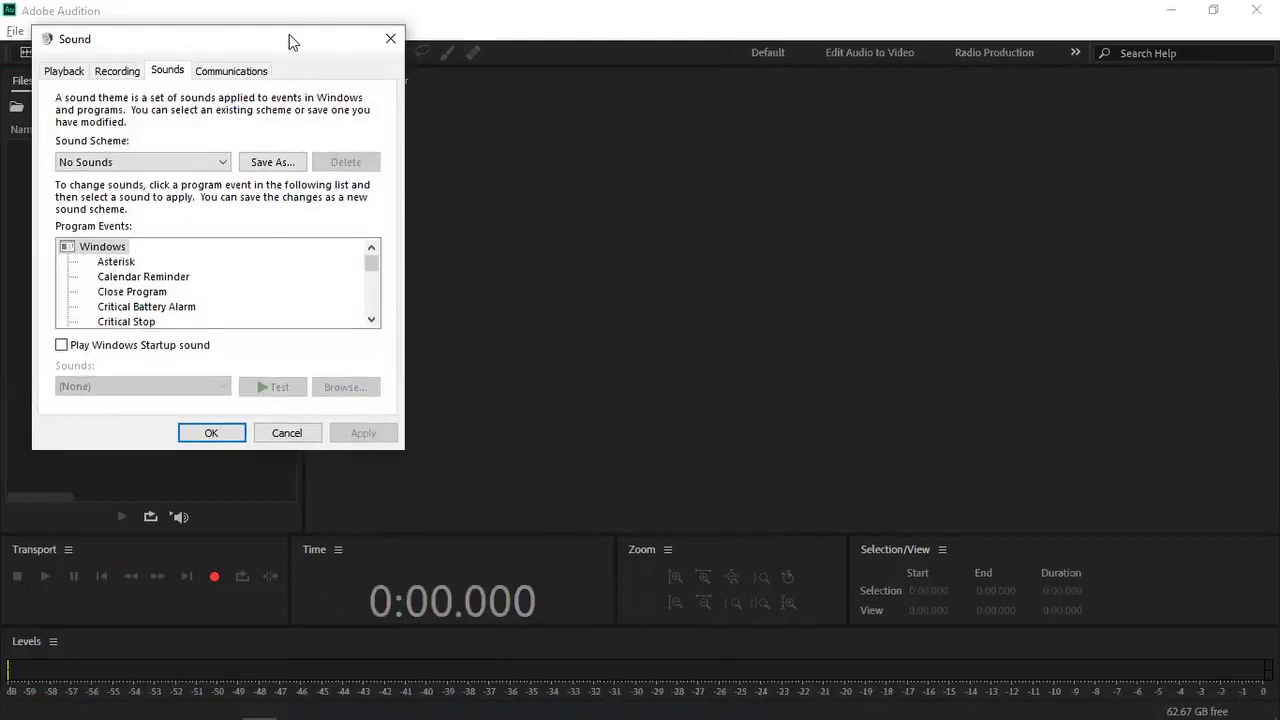
pyautogui.moveTo(289, 34); pyautogui.dragTo(582, 134)
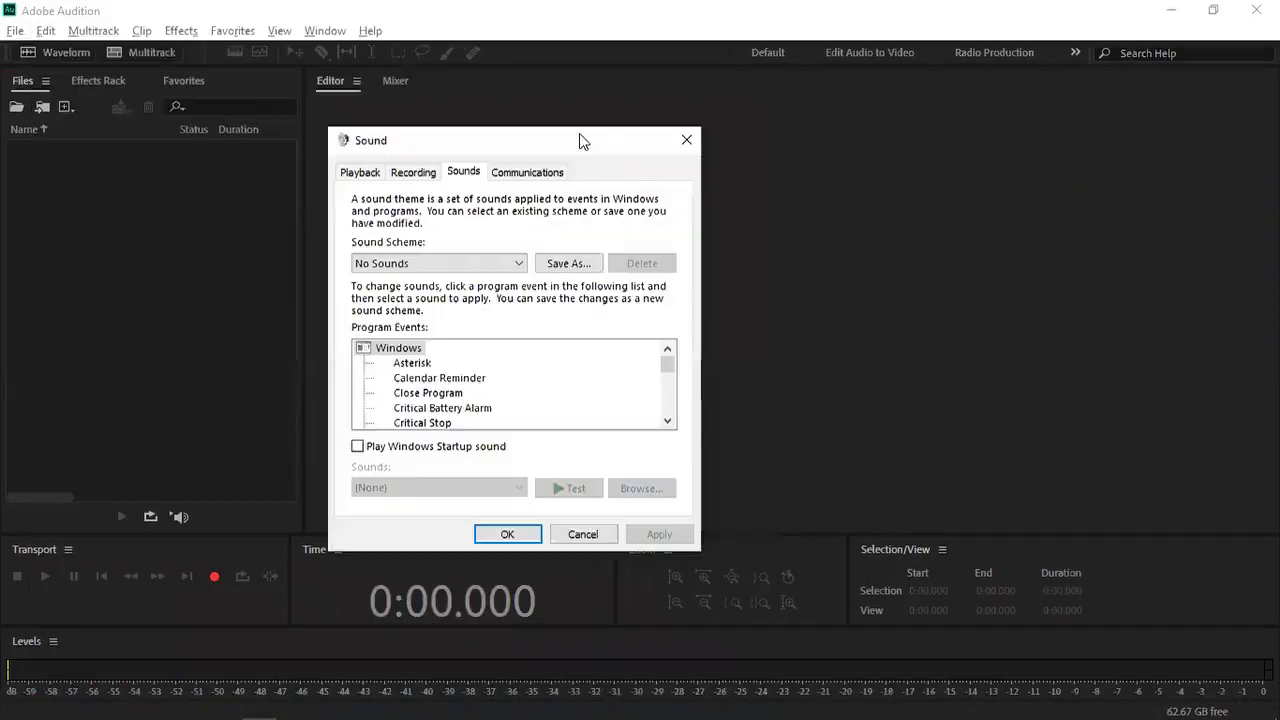
pyautogui.click(407, 177)
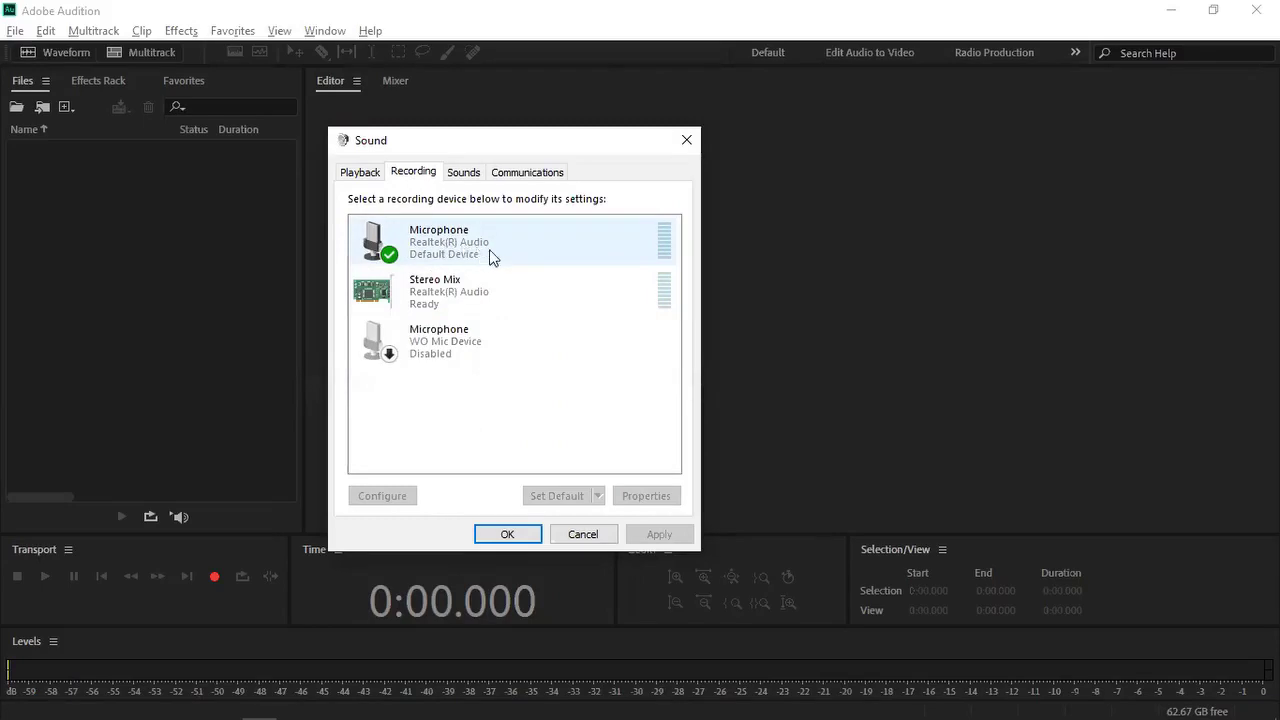
# Step: Adjust the input level of the default Realtek microphone in its properties and accept the sound settings
pyautogui.click(462, 250)
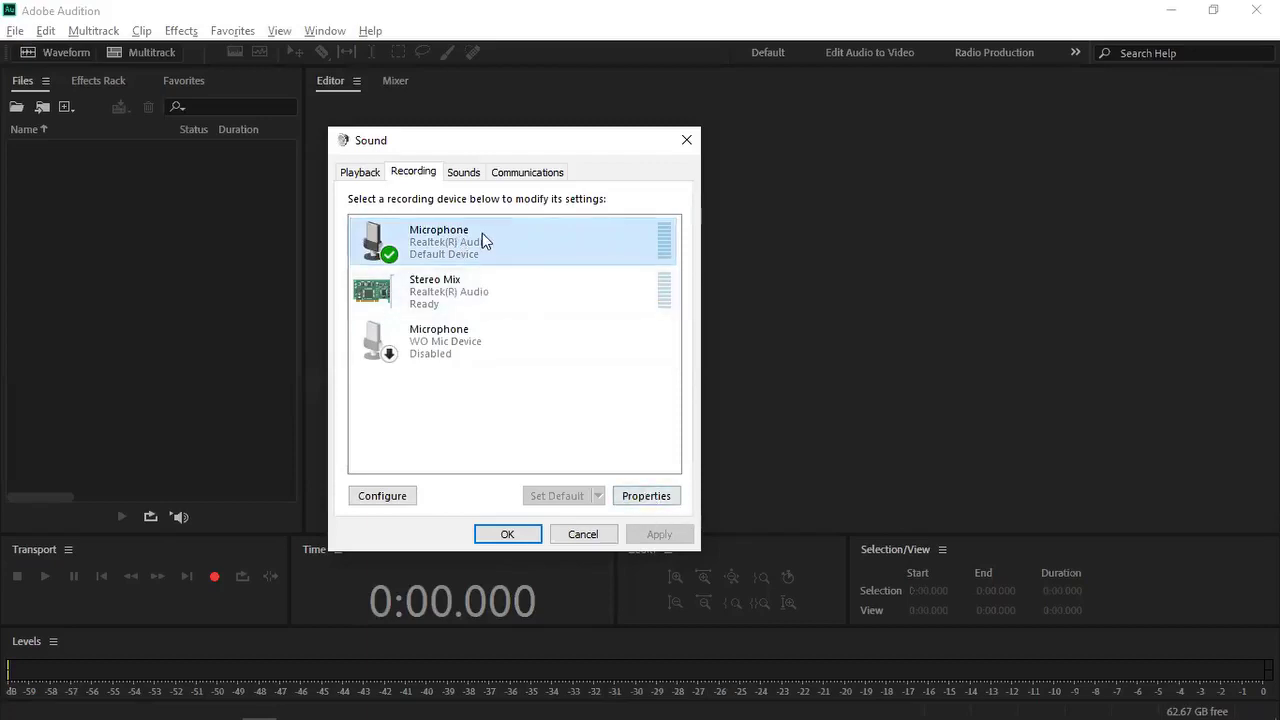
pyautogui.click(652, 505)
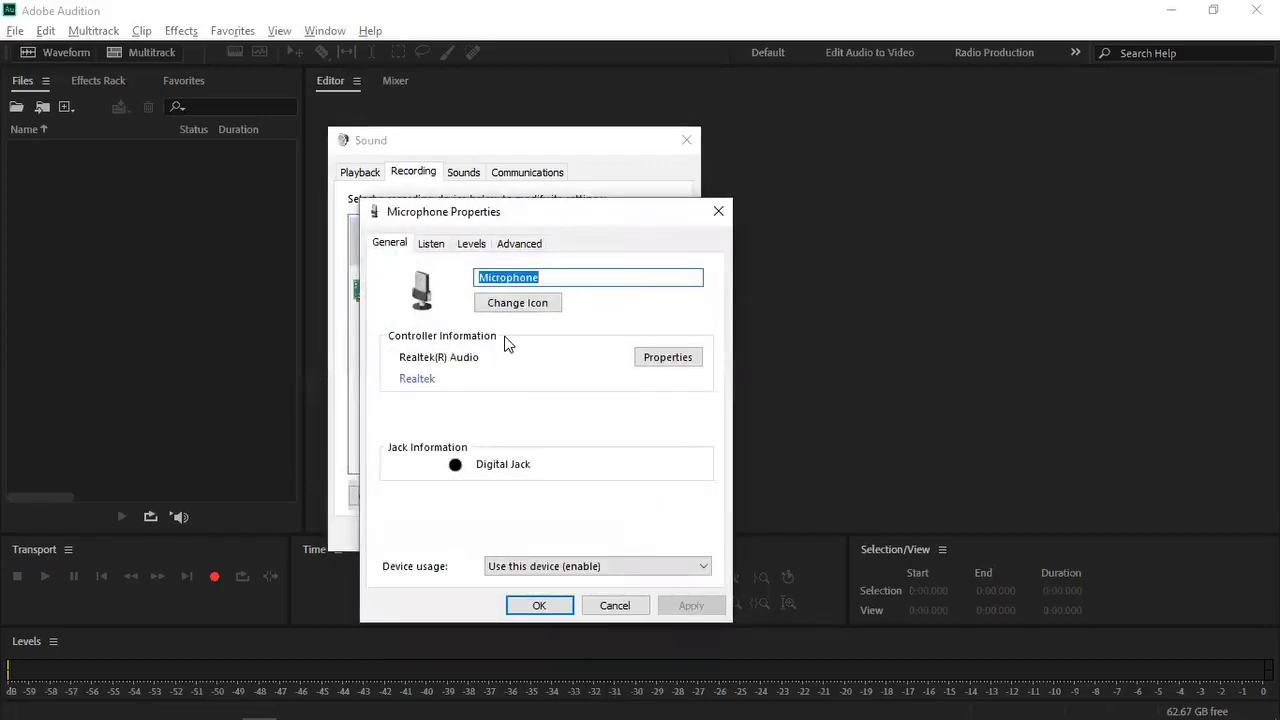
pyautogui.click(474, 246)
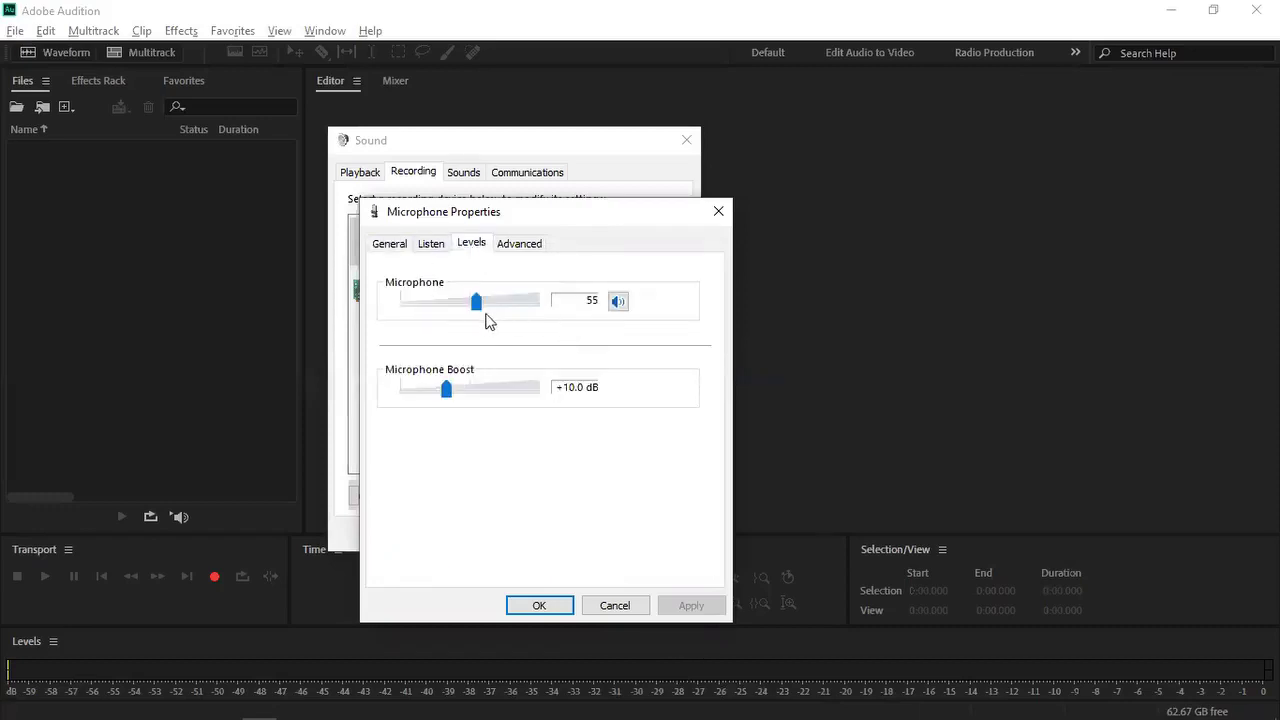
pyautogui.moveTo(477, 314)
pyautogui.mouseDown()
pyautogui.moveTo(566, 313)
pyautogui.moveTo(360, 313)
pyautogui.moveTo(511, 331)
pyautogui.moveTo(497, 328)
pyautogui.moveTo(506, 309)
pyautogui.moveTo(498, 317)
pyautogui.mouseUp()
pyautogui.click(537, 606)
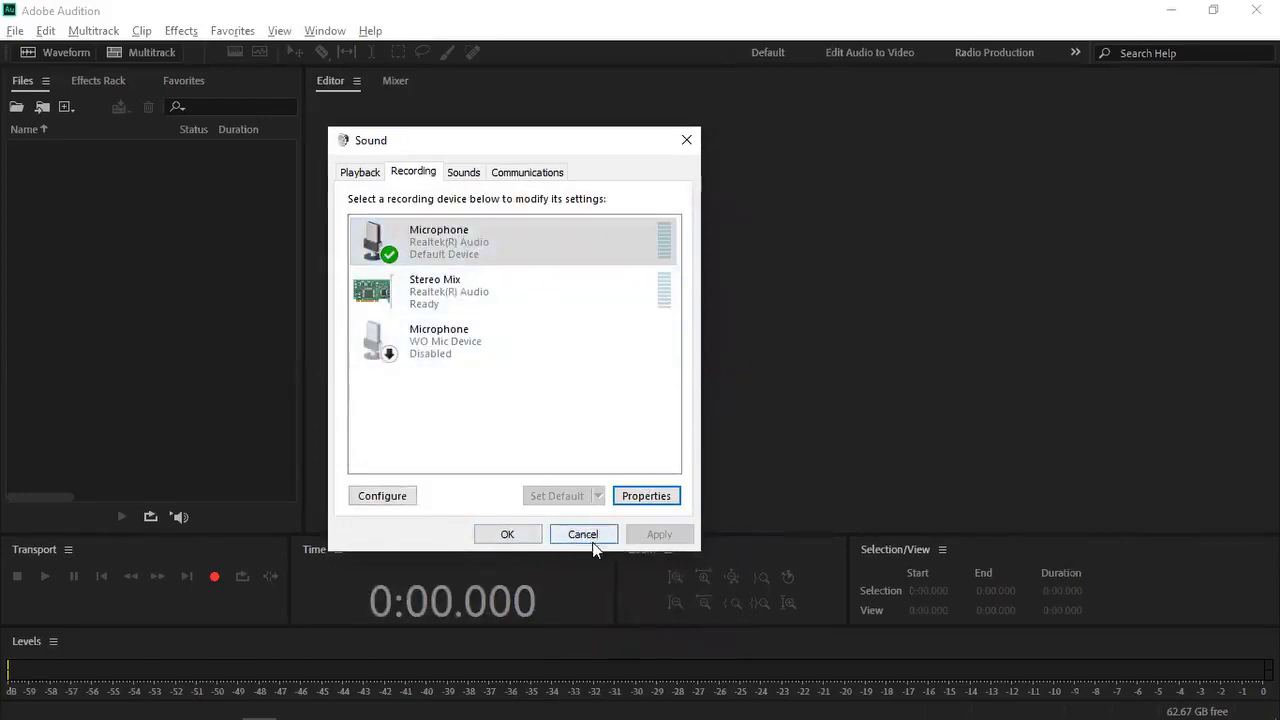
pyautogui.click(525, 533)
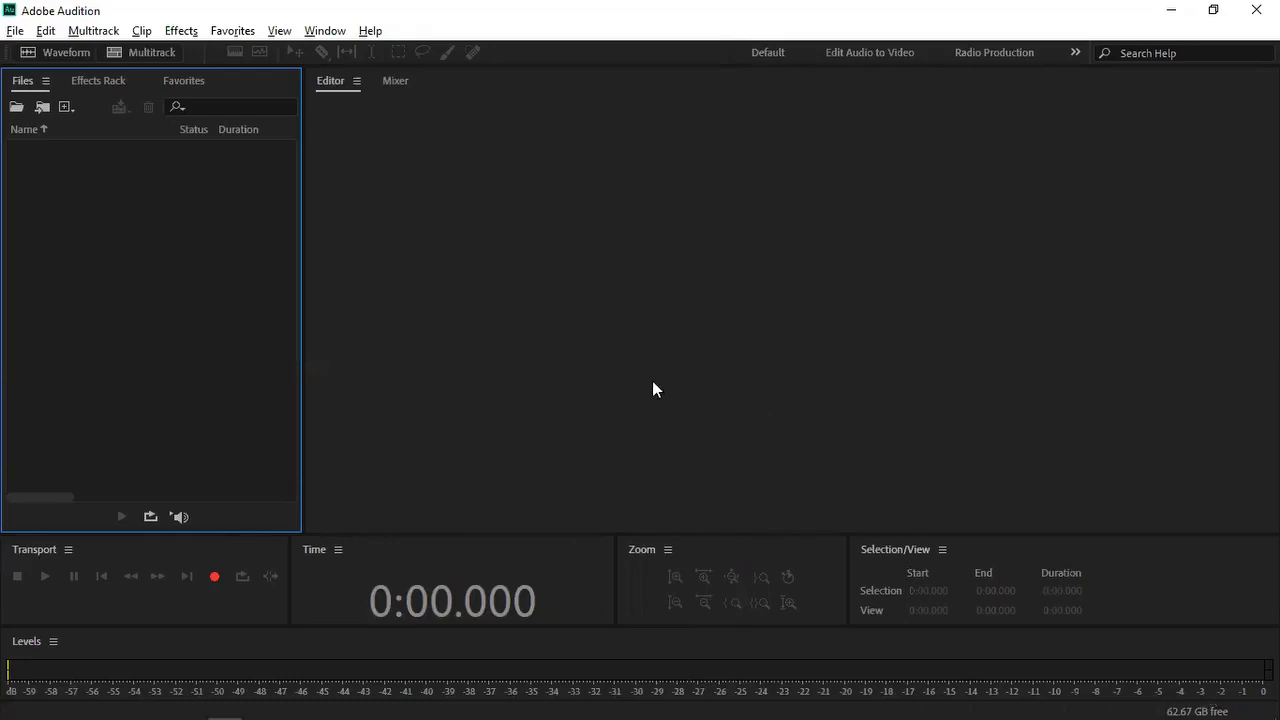
# Step: Reopen the Windows system sounds settings and open the properties of the default Realtek recording microphone
pyautogui.press('super')
pyautogui.write('system sounds')
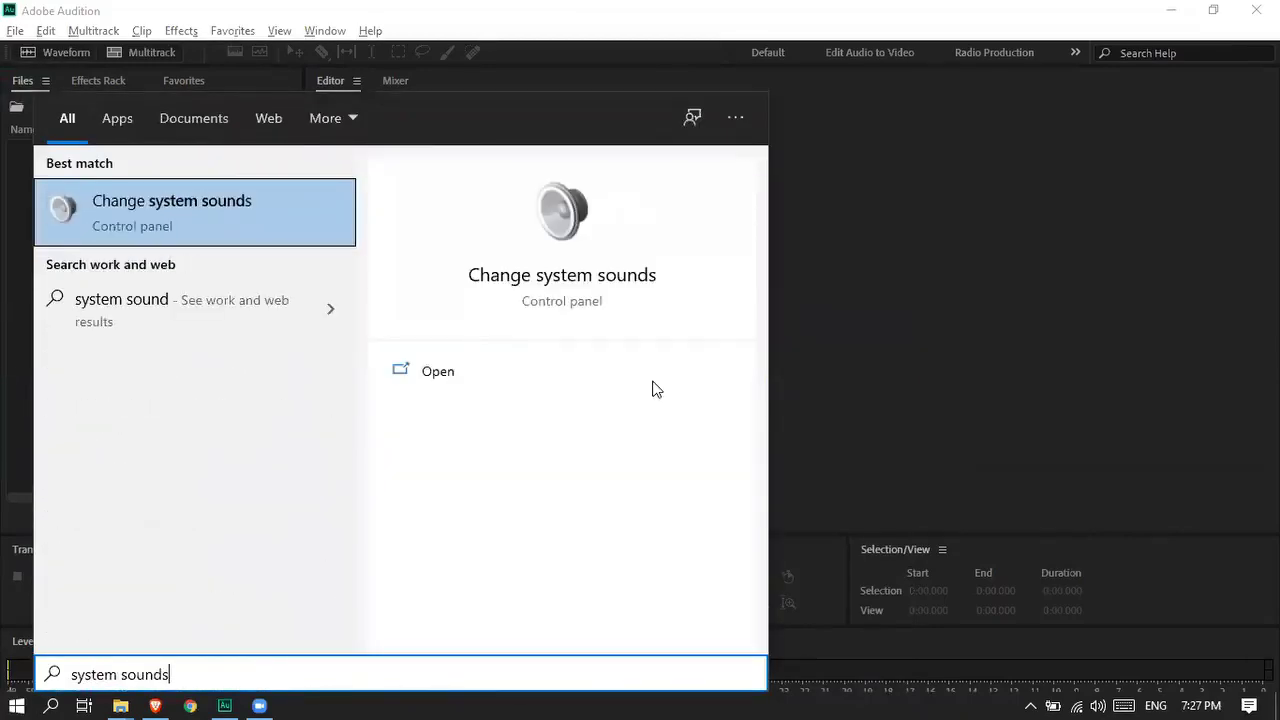
pyautogui.click(214, 218)
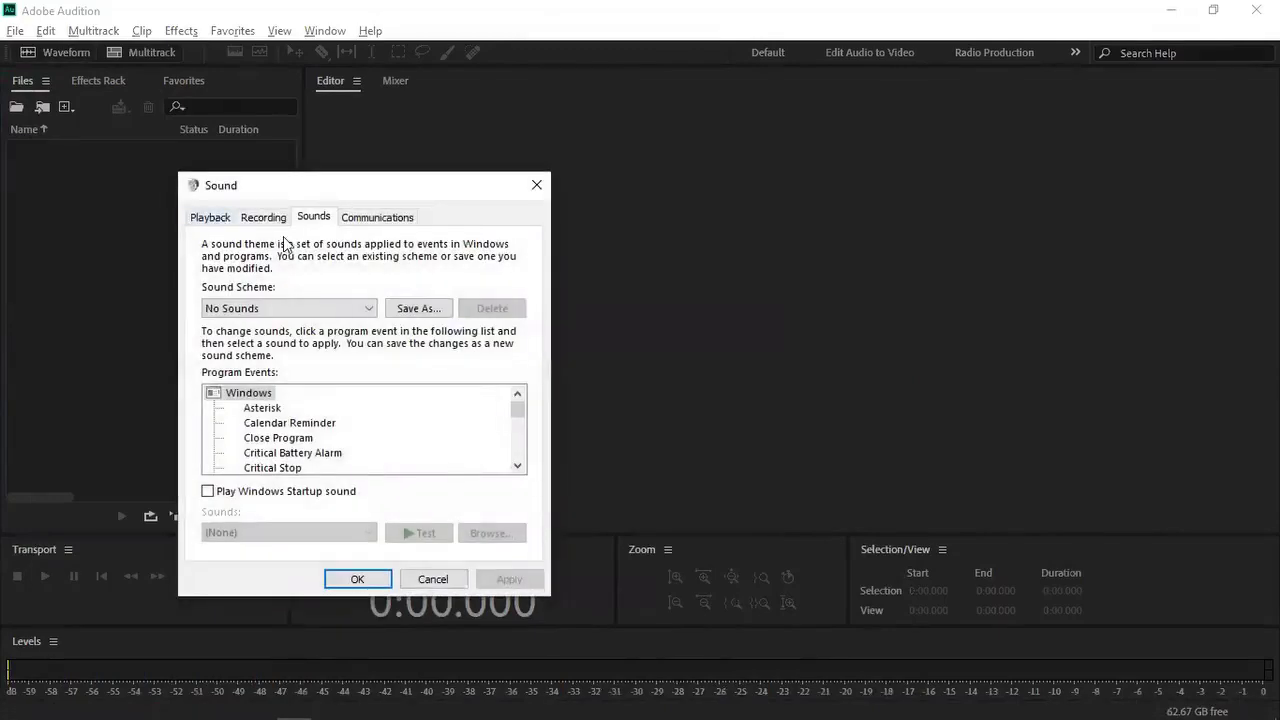
pyautogui.click(266, 219)
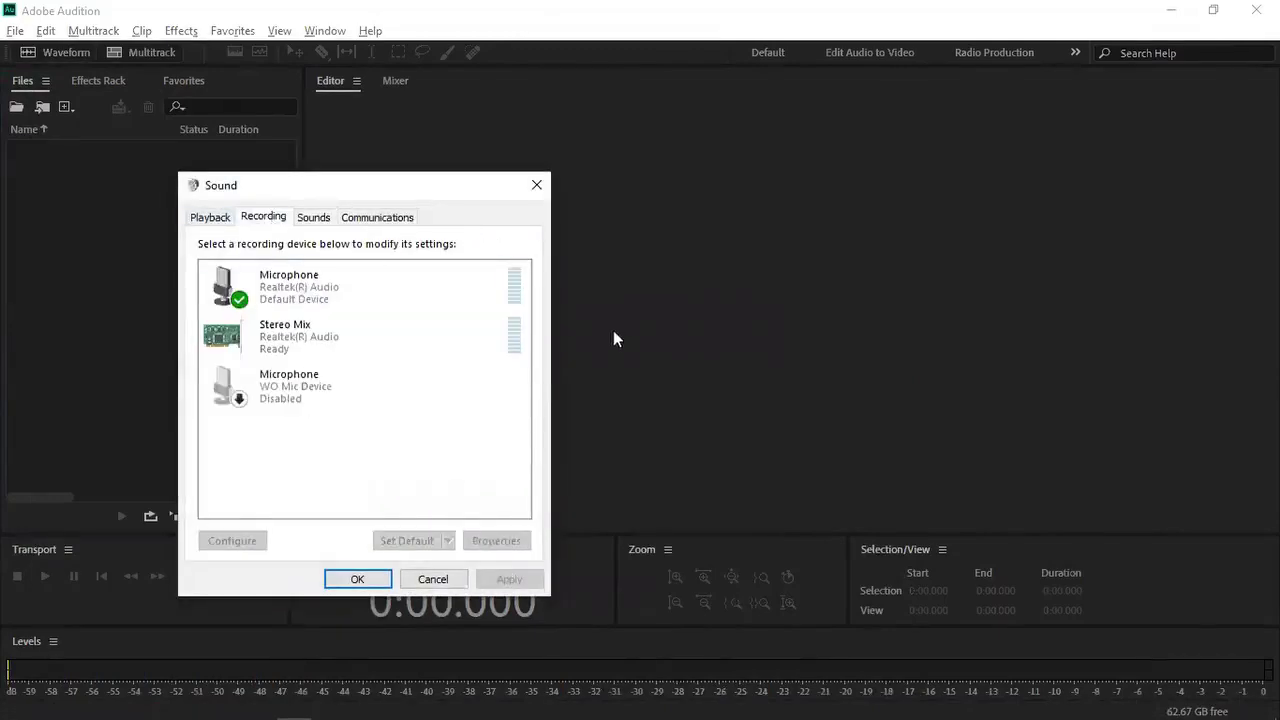
pyautogui.click(288, 290)
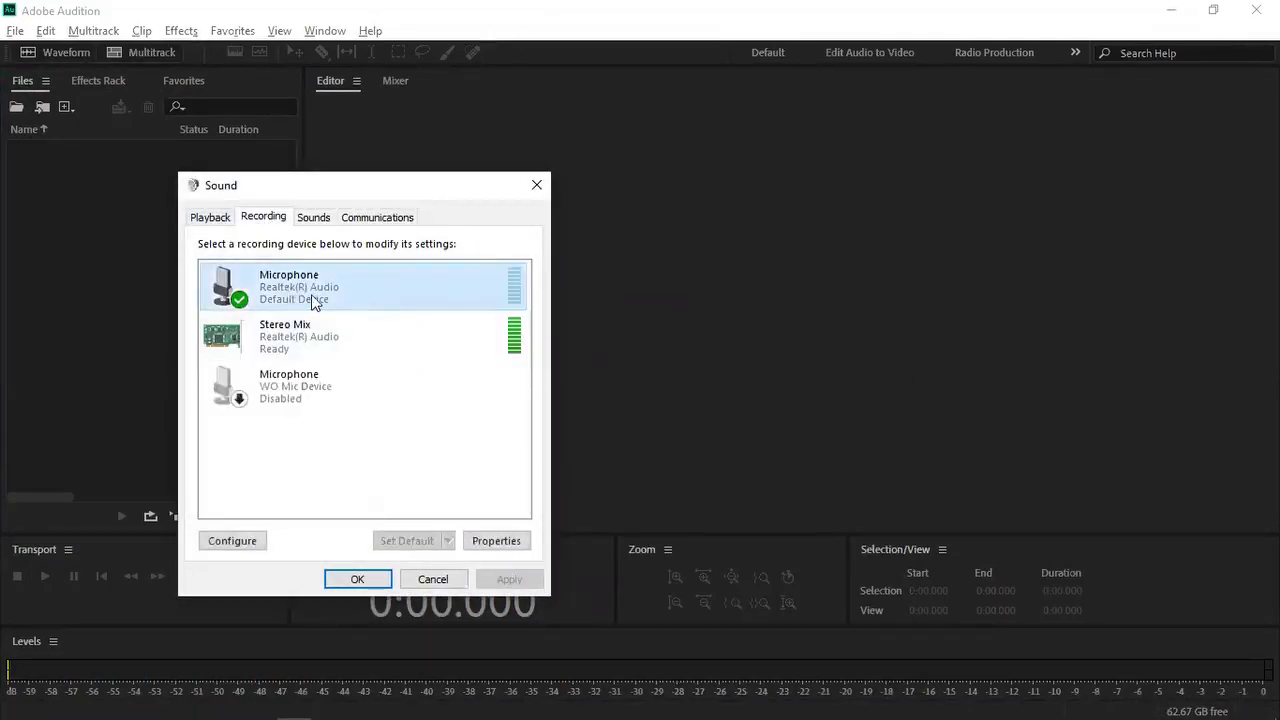
pyautogui.rightClick(312, 294)
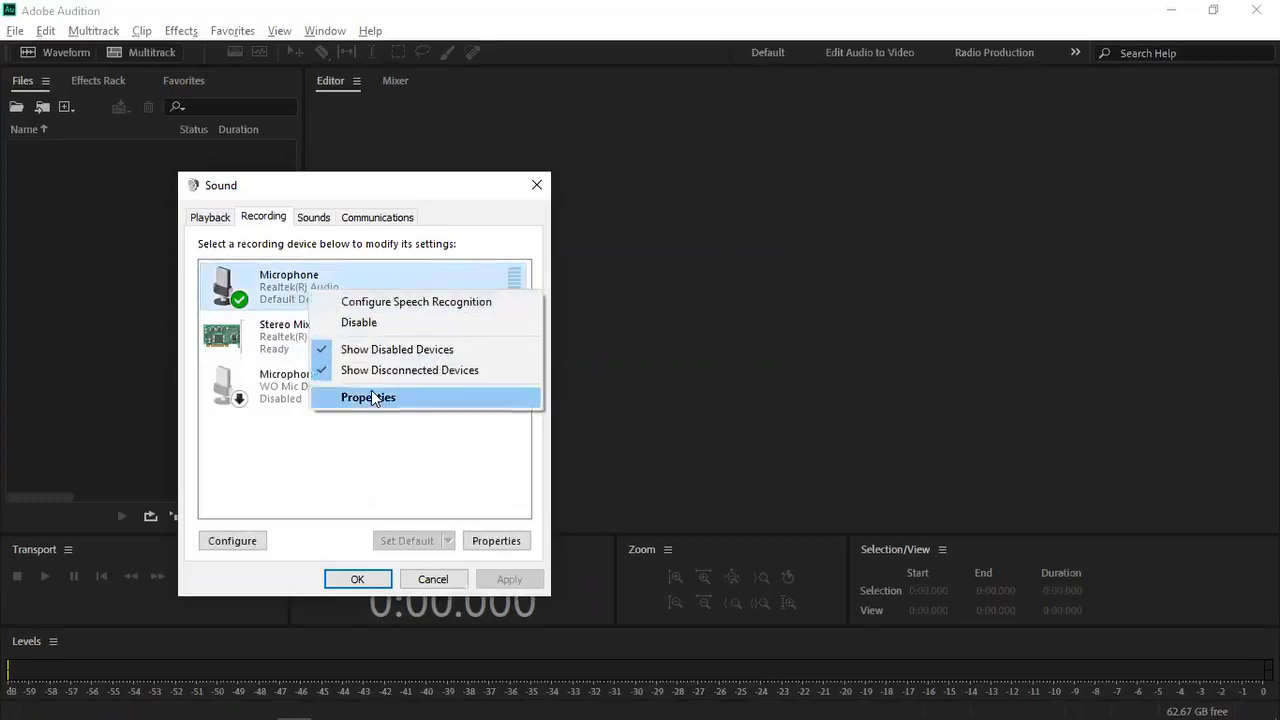
pyautogui.click(370, 398)
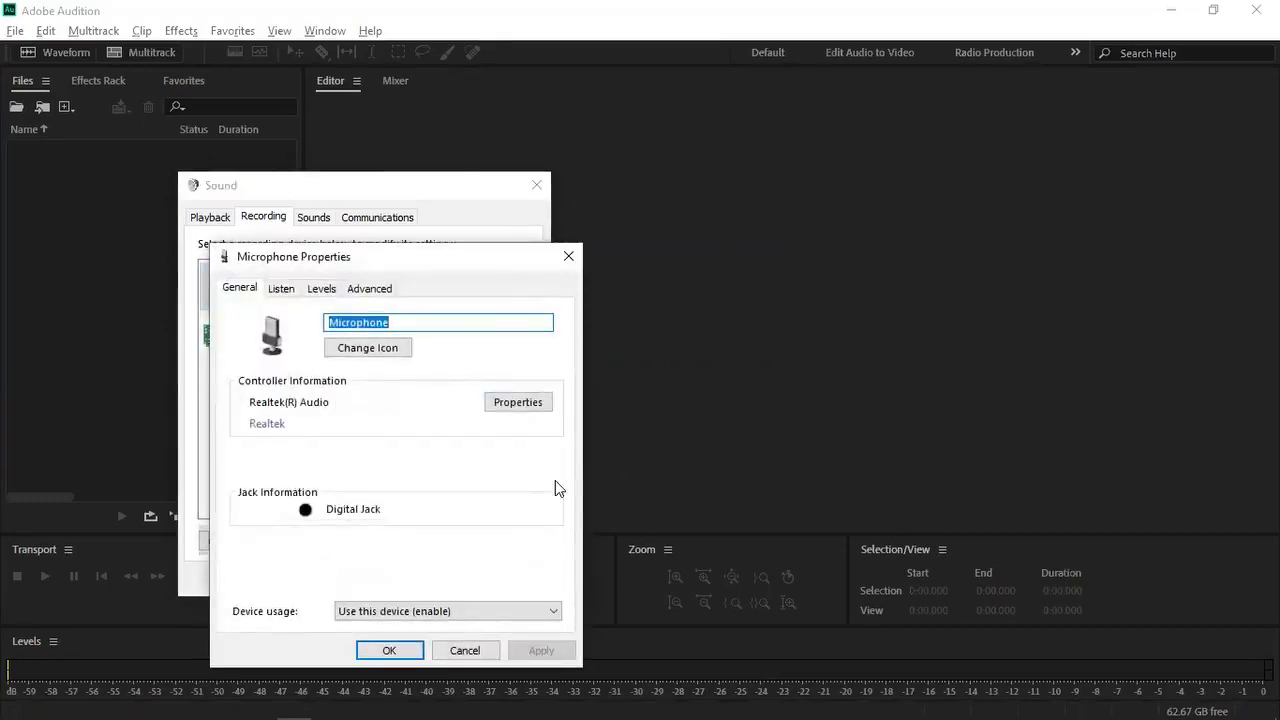
# Step: Place the Microphone Properties dialog beside the Sound dialog and adjust the microphone level to about 56
pyautogui.click(370, 289)
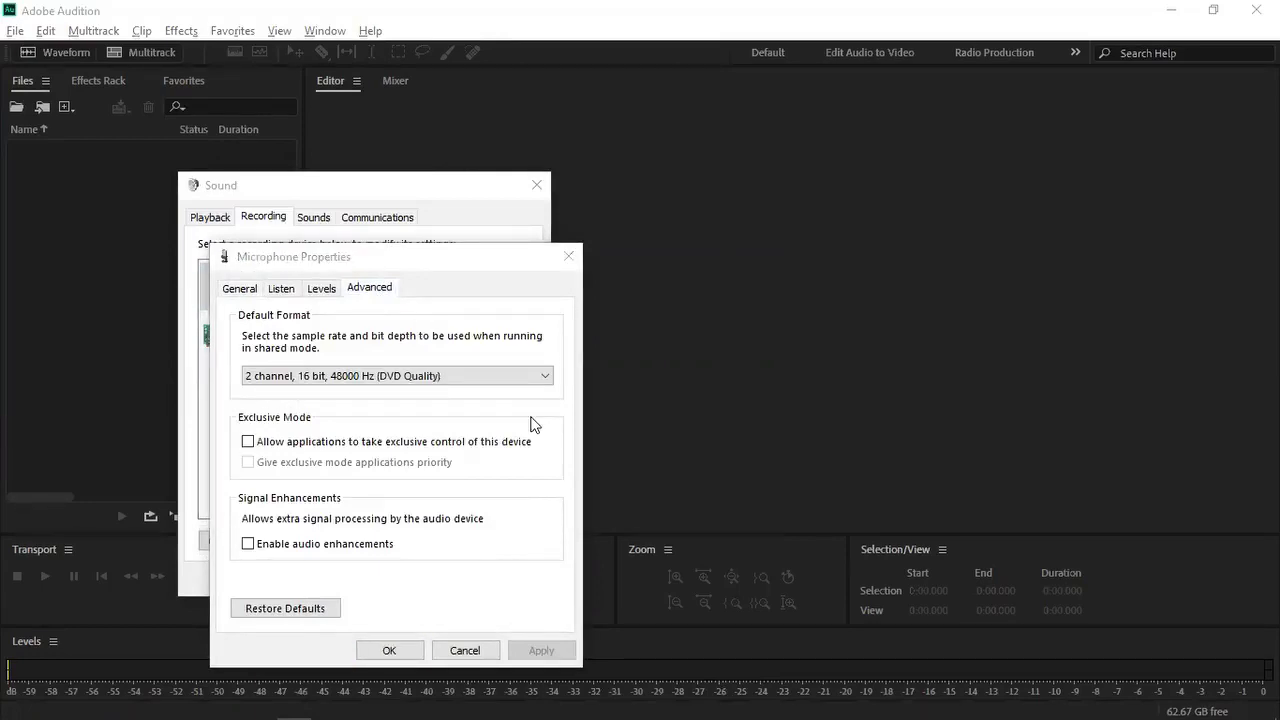
pyautogui.click(482, 253)
pyautogui.moveTo(485, 259); pyautogui.dragTo(872, 183)
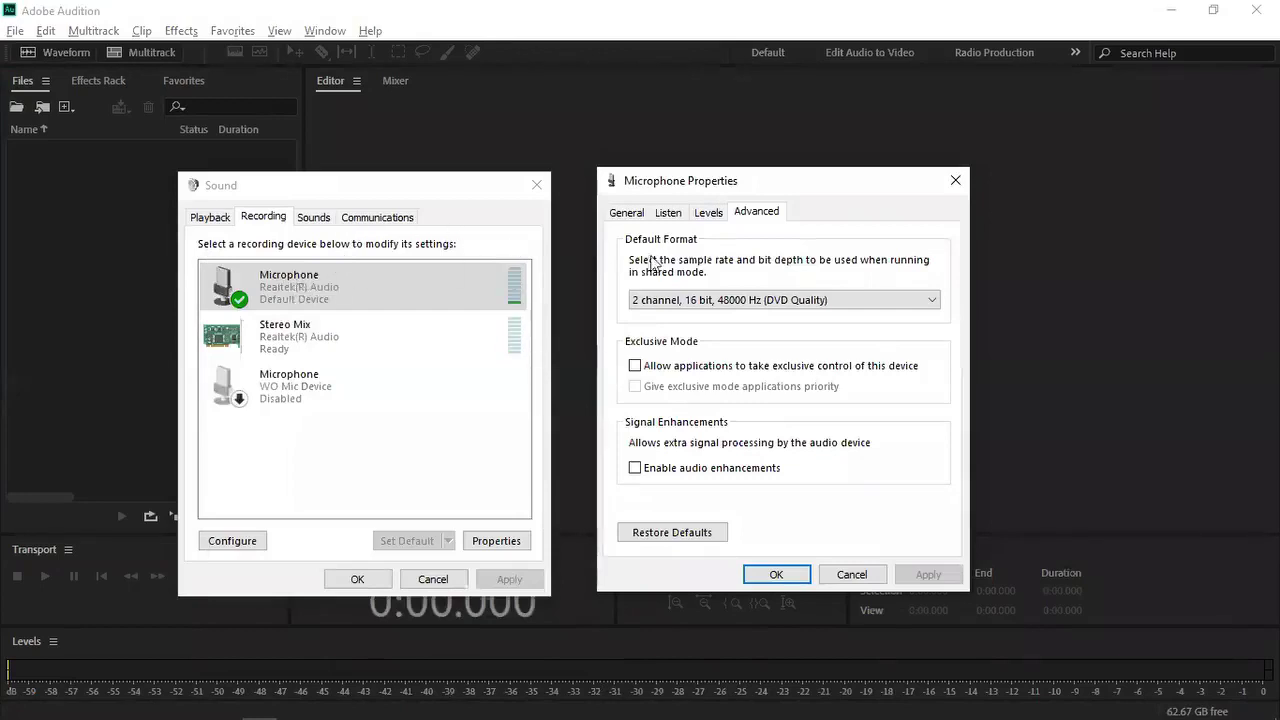
pyautogui.click(708, 213)
pyautogui.moveTo(715, 274); pyautogui.dragTo(713, 276)
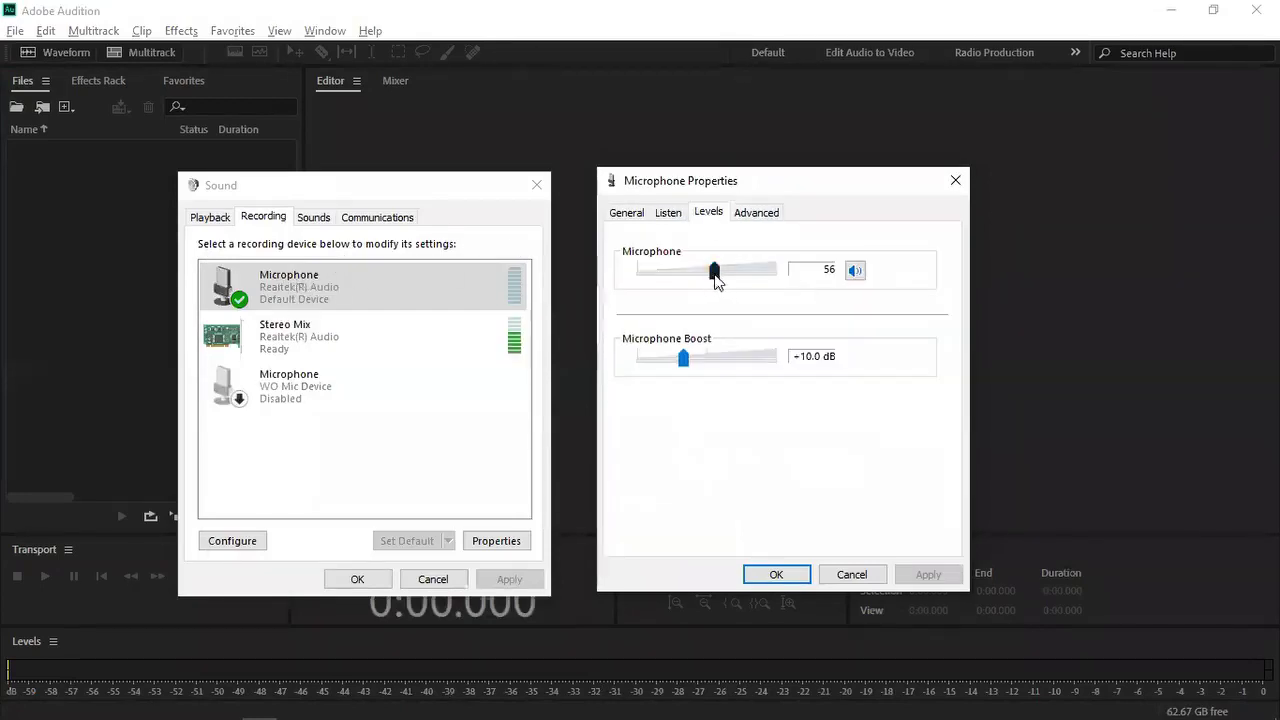
pyautogui.click(730, 272)
# Step: Switch the microphone's advanced audio enhancements on and back off, and accept the microphone and sound settings
pyautogui.click(753, 215)
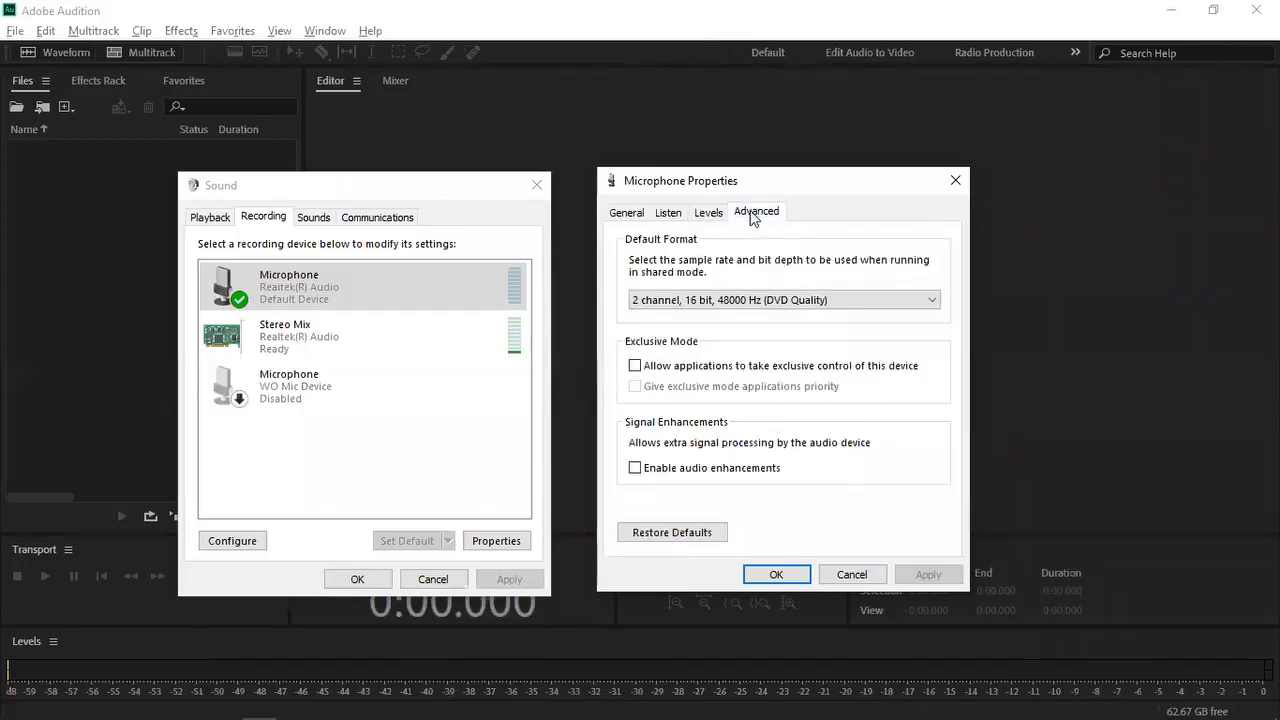
pyautogui.click(635, 468)
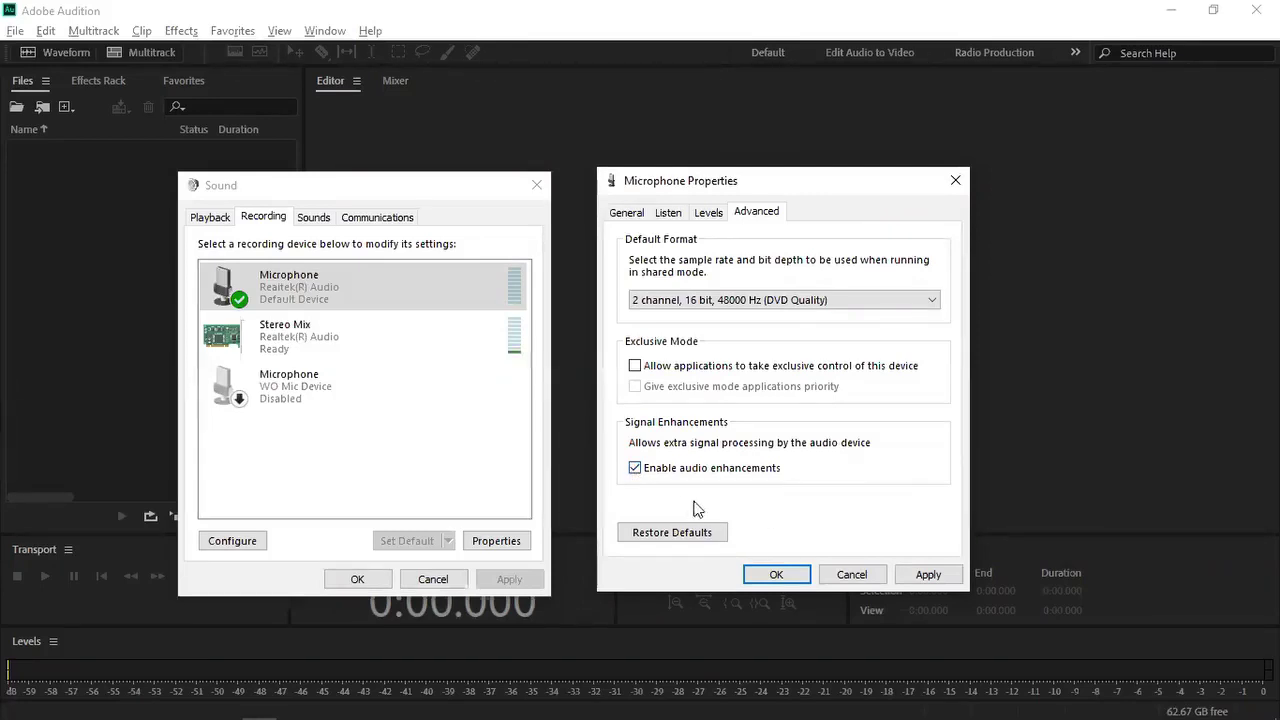
pyautogui.click(637, 470)
pyautogui.click(777, 574)
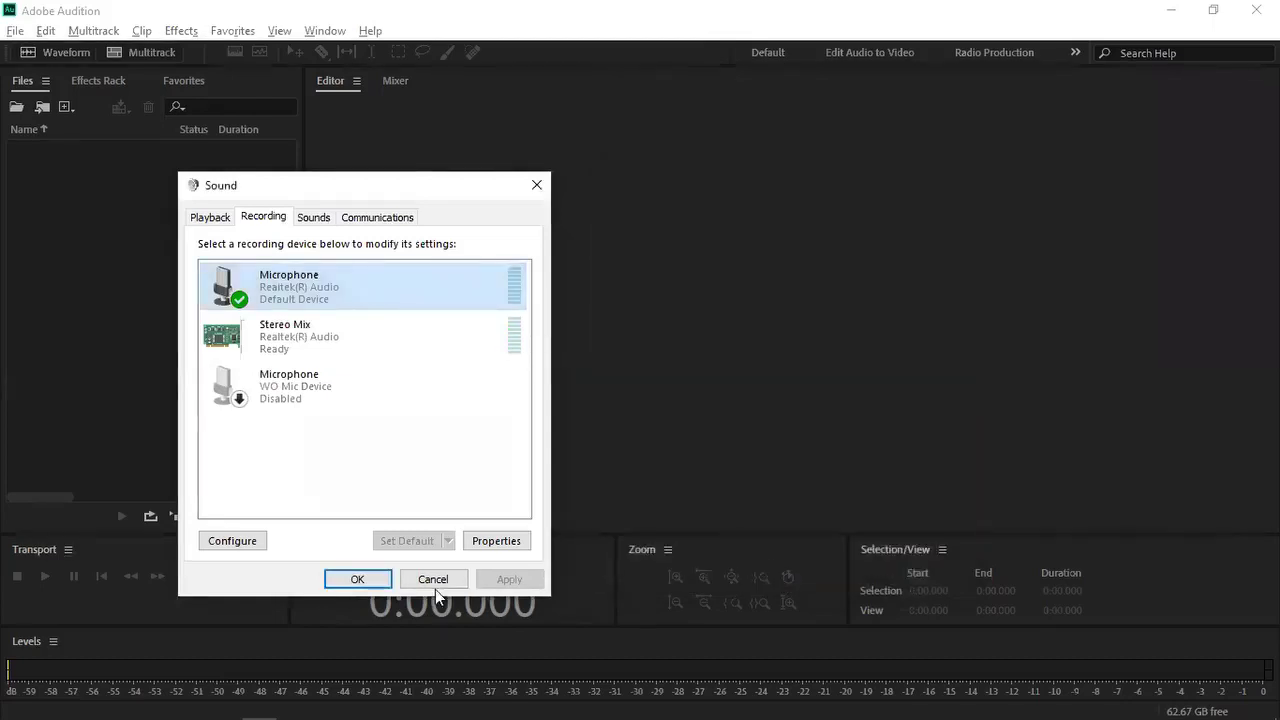
pyautogui.click(358, 580)
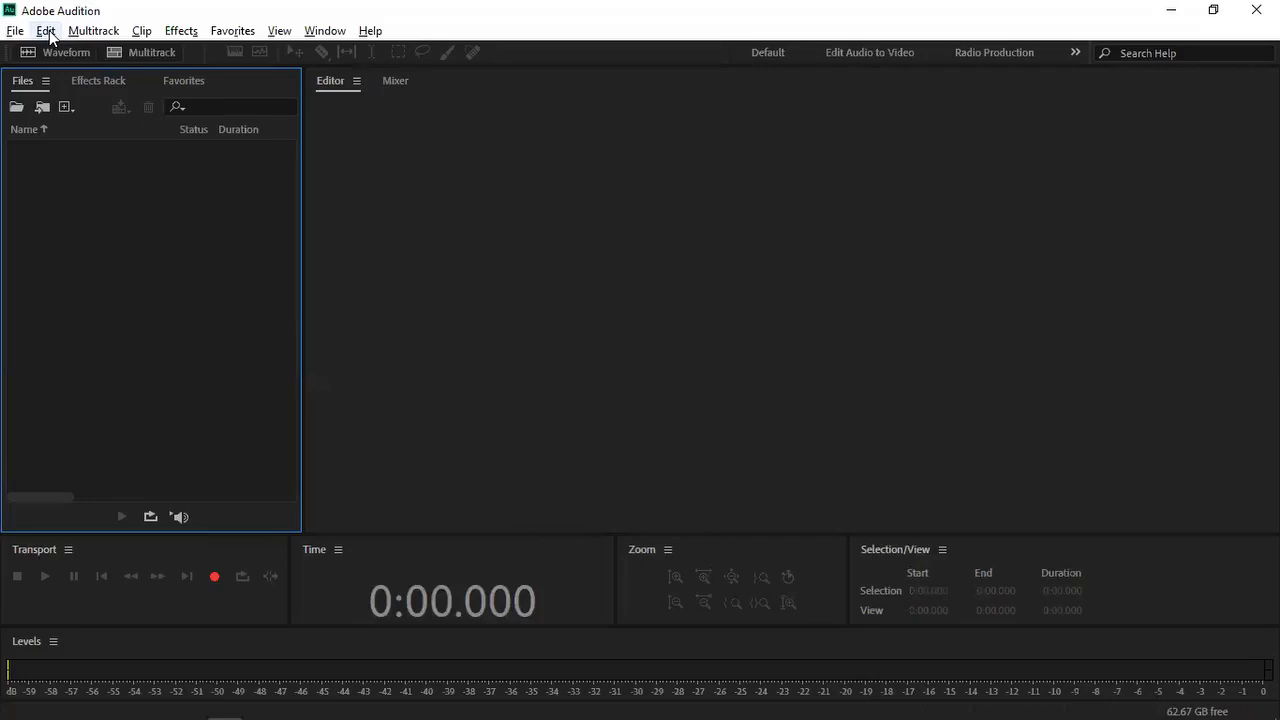
# Step: Open the Audio Hardware preferences and set the device class to MME
pyautogui.click(46, 31)
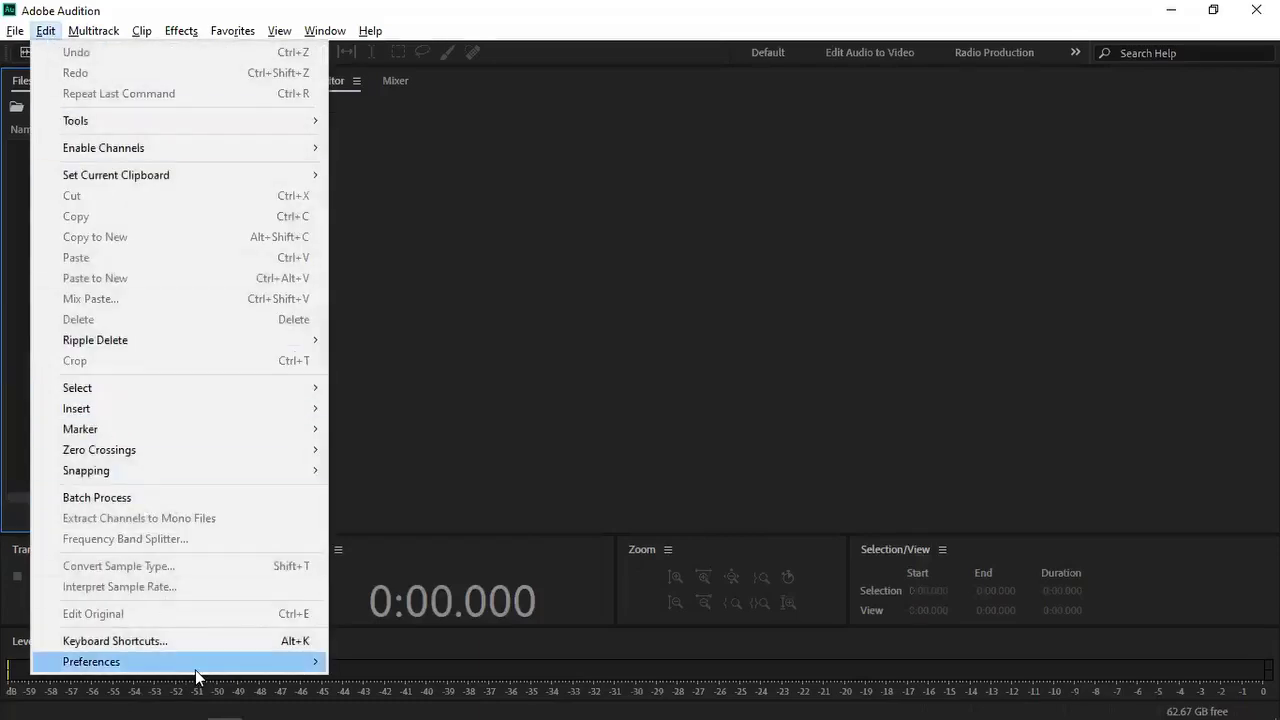
pyautogui.moveTo(196, 677)
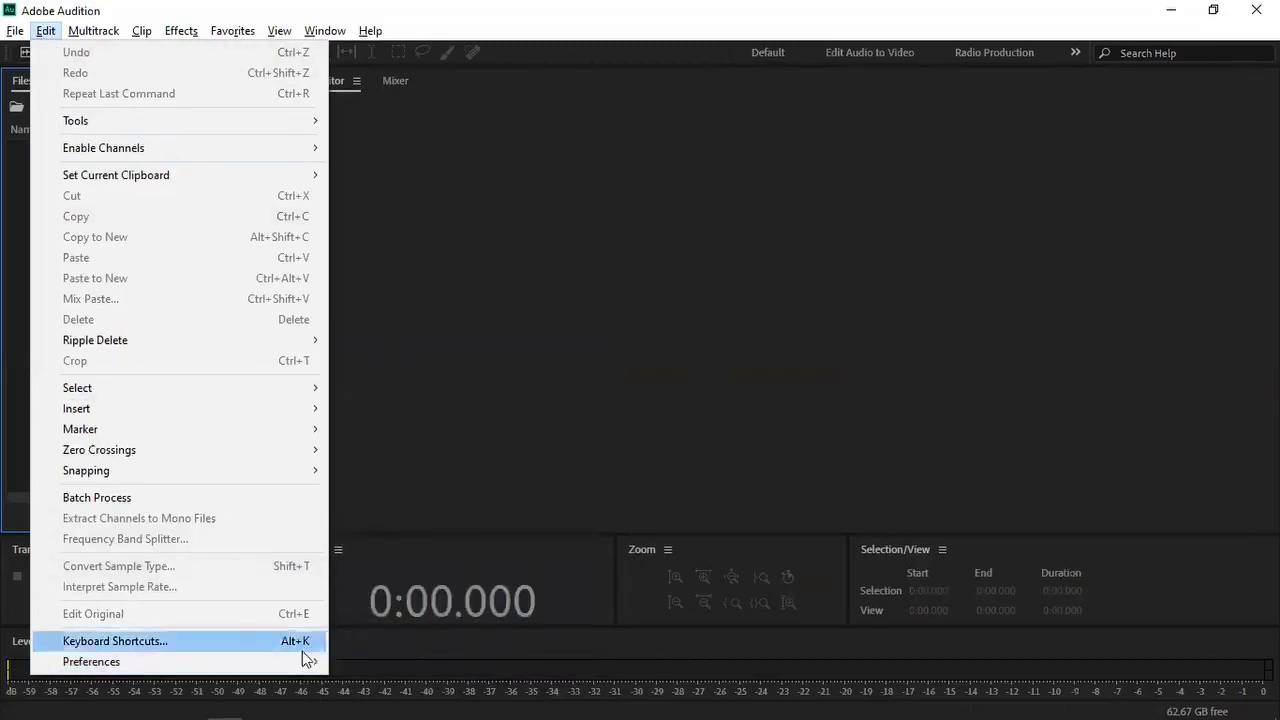
pyautogui.moveTo(303, 677)
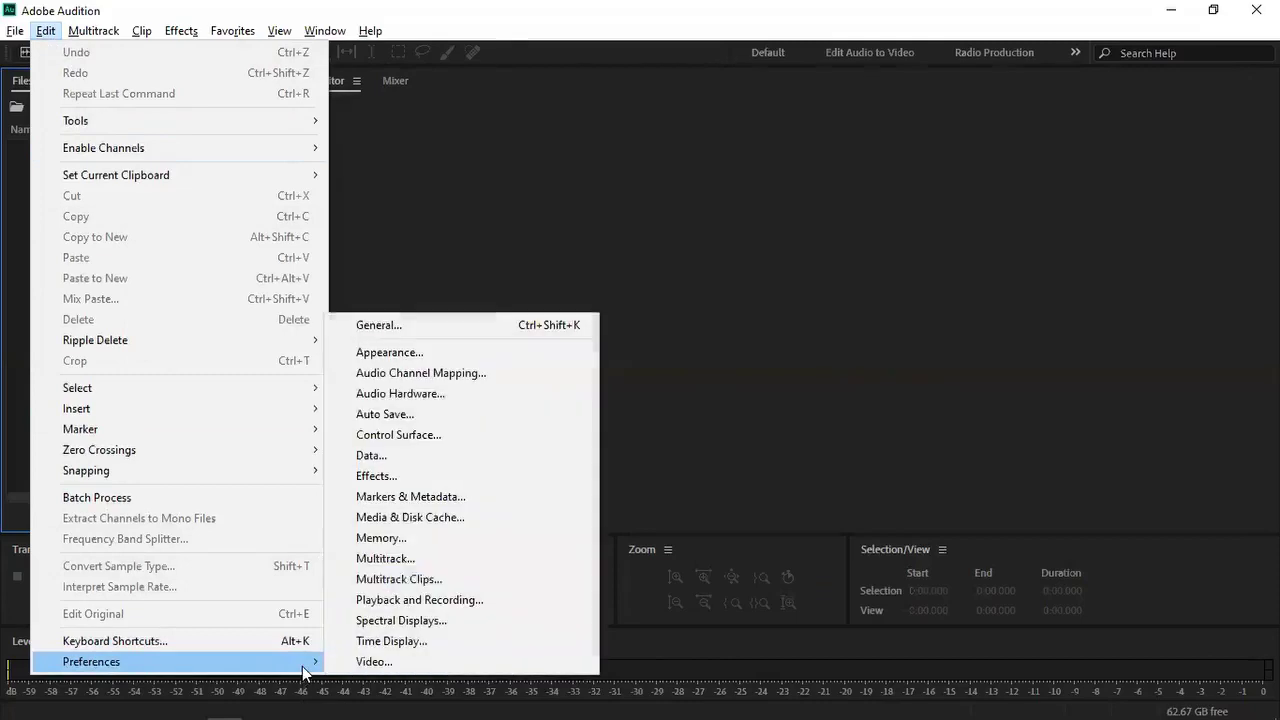
pyautogui.click(438, 396)
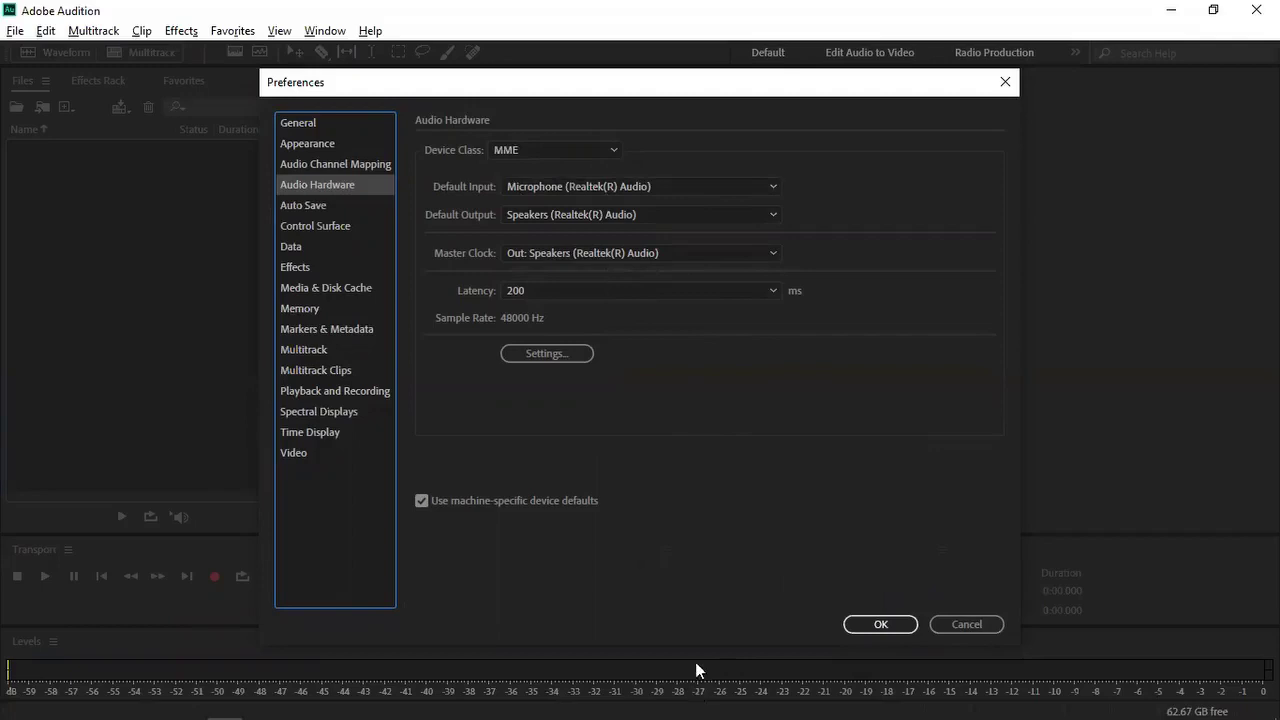
pyautogui.moveTo(723, 694)
pyautogui.click(594, 144)
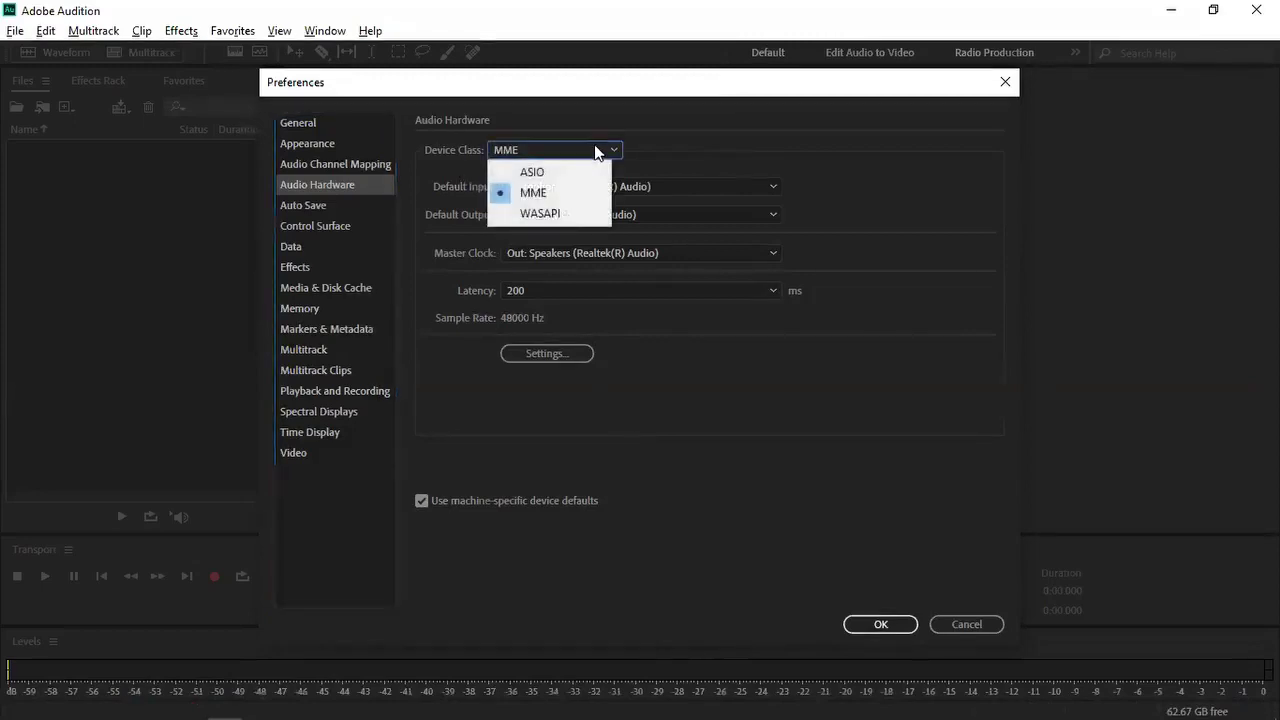
pyautogui.click(555, 193)
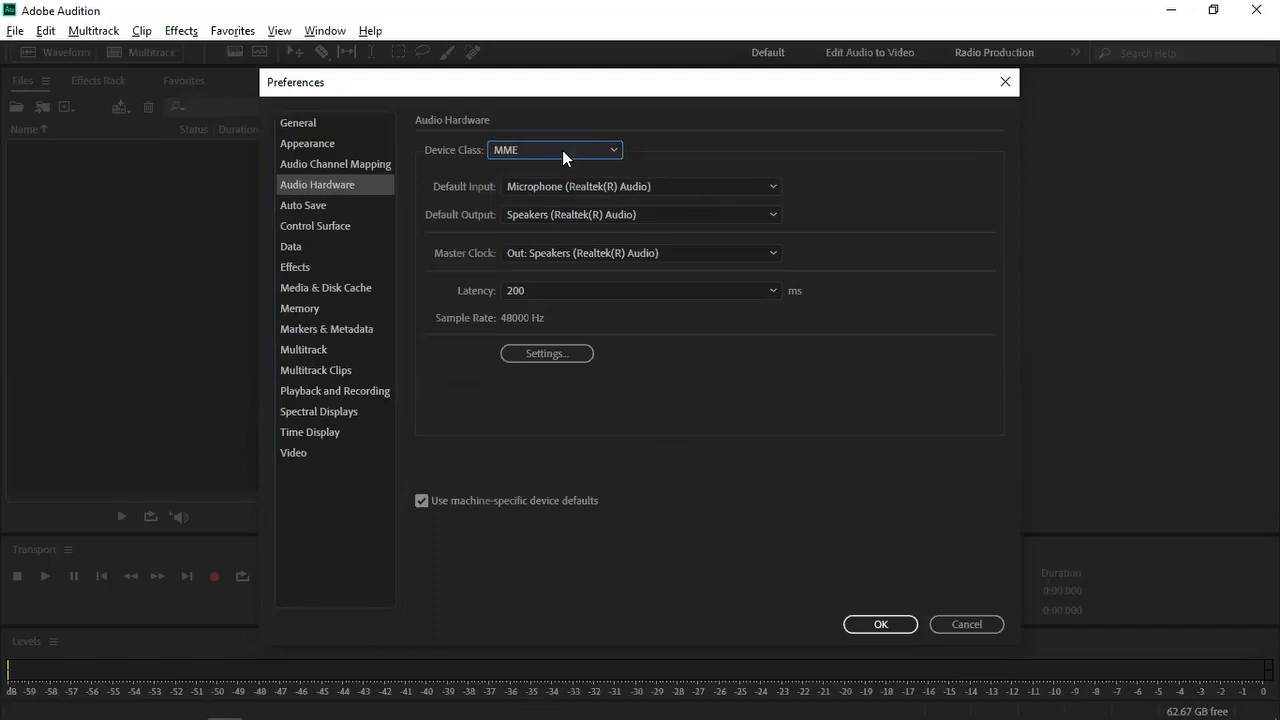
pyautogui.click(615, 150)
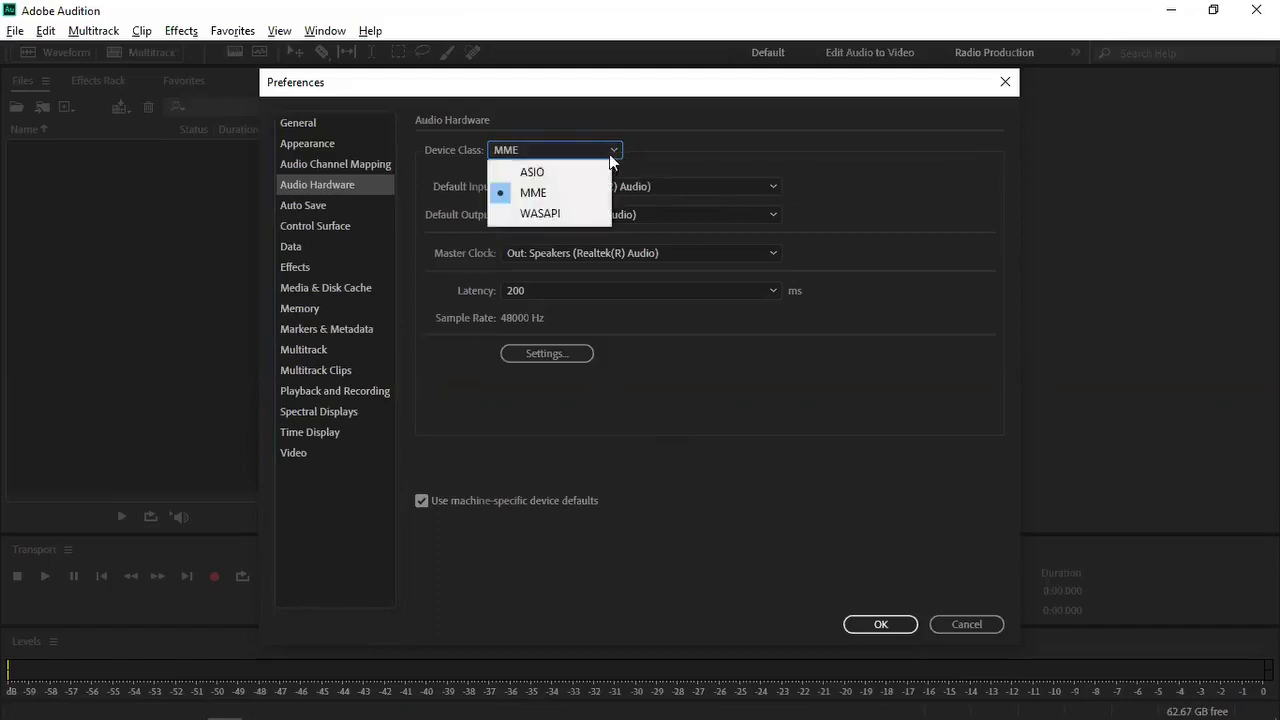
pyautogui.click(564, 195)
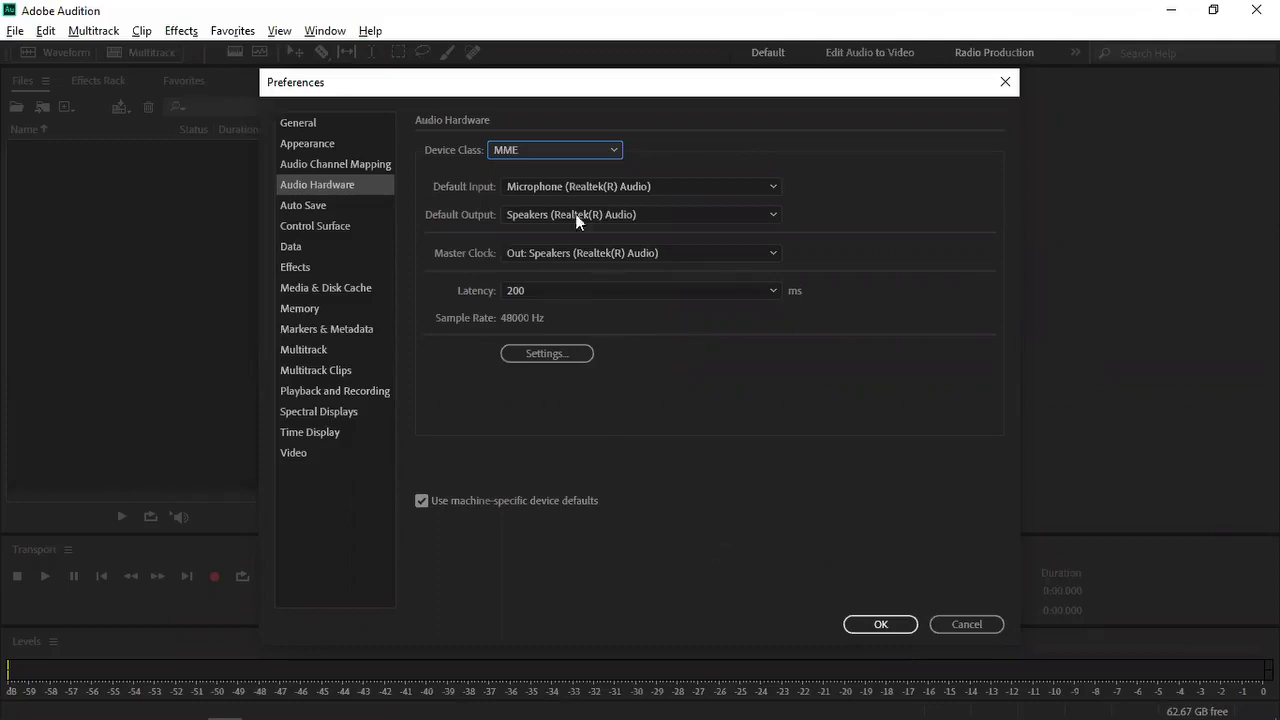
# Step: Keep MME as the device class and accept the audio hardware preferences
pyautogui.click(553, 149)
pyautogui.click(559, 152)
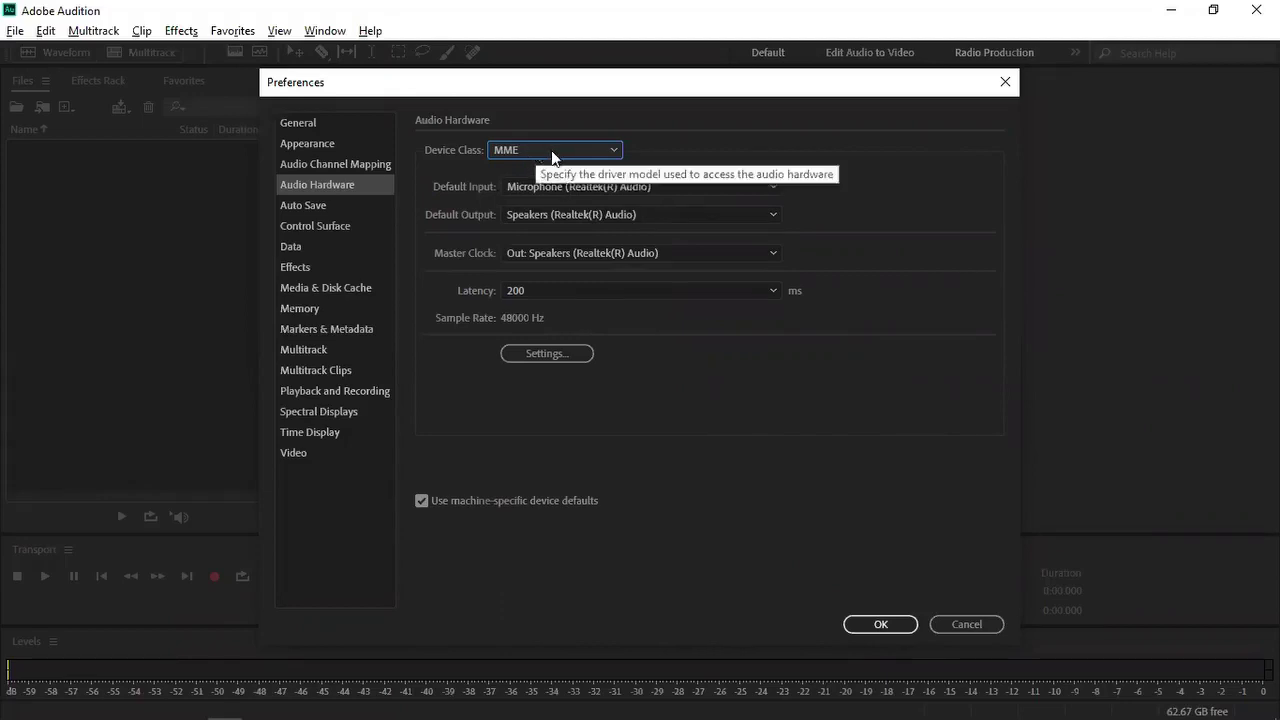
pyautogui.click(881, 624)
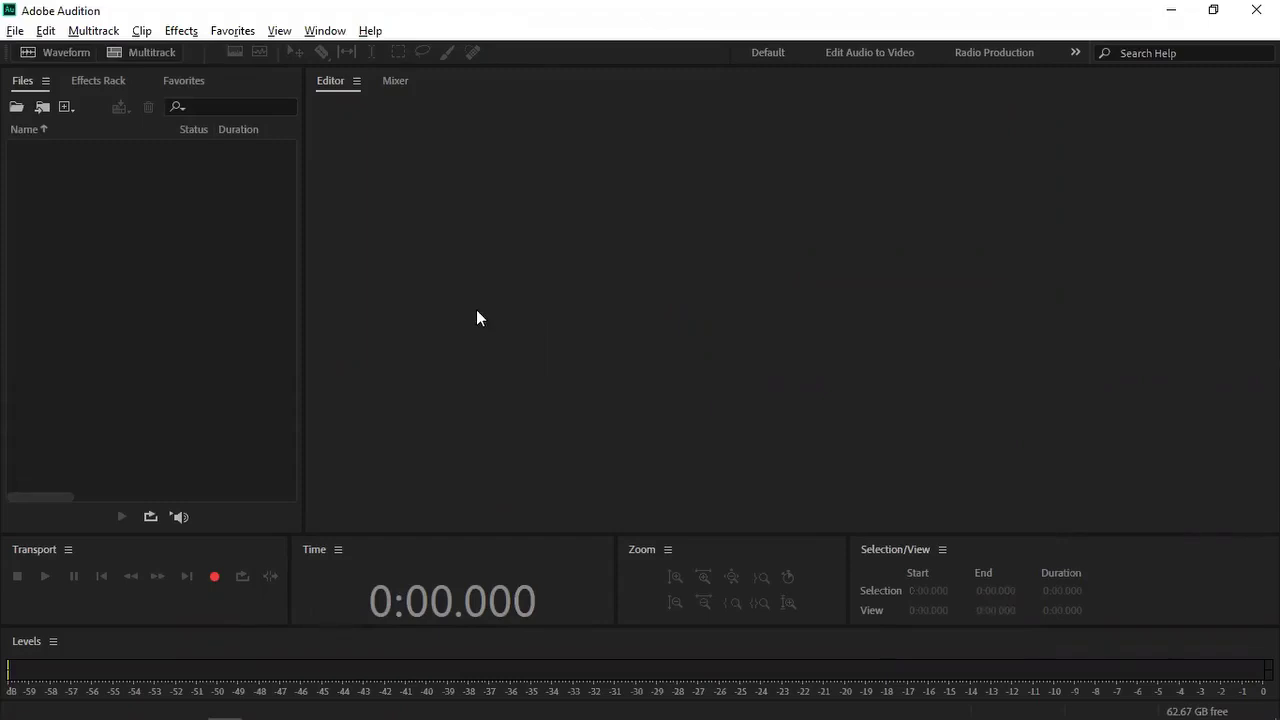
# Step: Start a new multitrack session named AnthemApril2021 and set its folder location to the Music folder
pyautogui.click(152, 54)
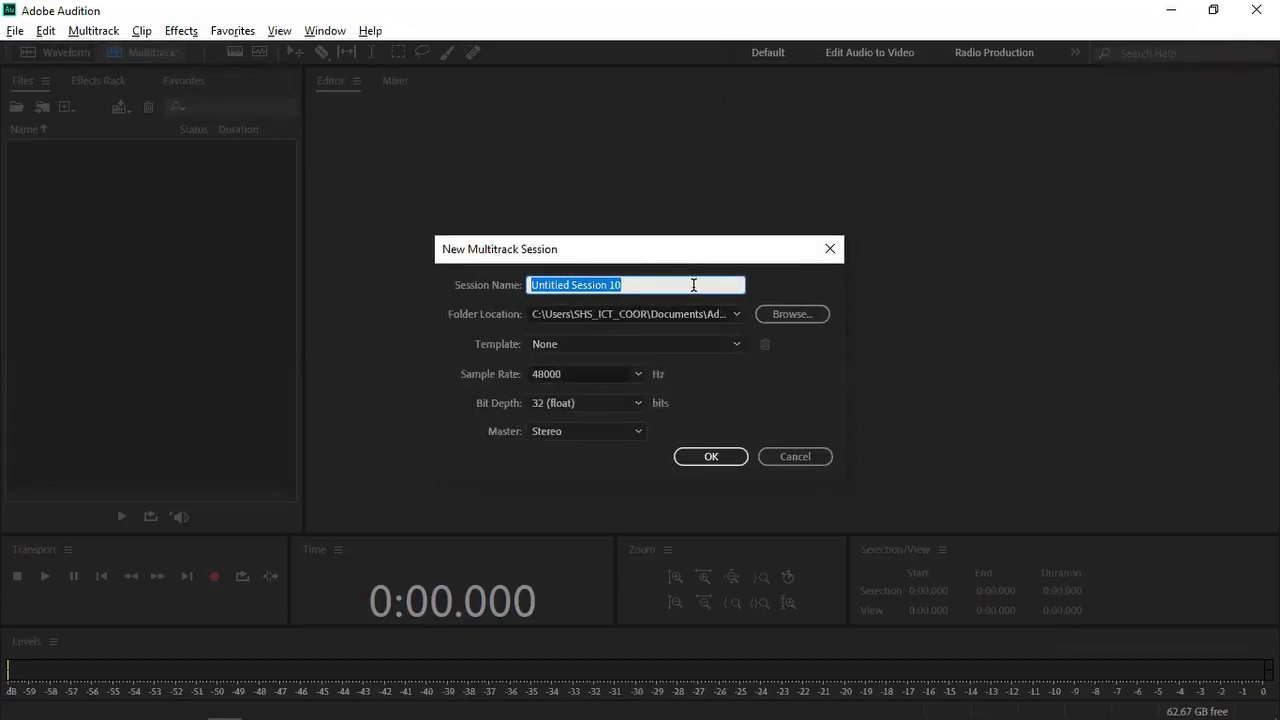
pyautogui.write('Anthen')
pyautogui.press('BackSpace')
pyautogui.write('m')
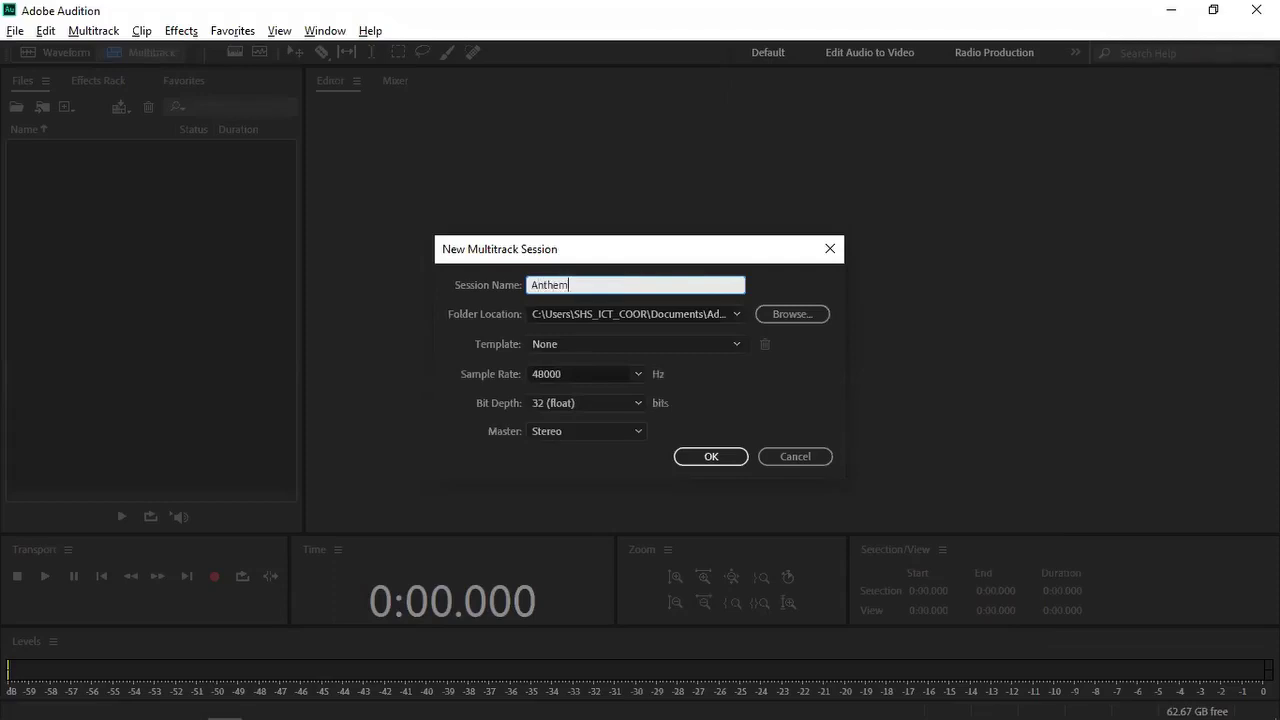
pyautogui.write('April2021')
pyautogui.click(796, 314)
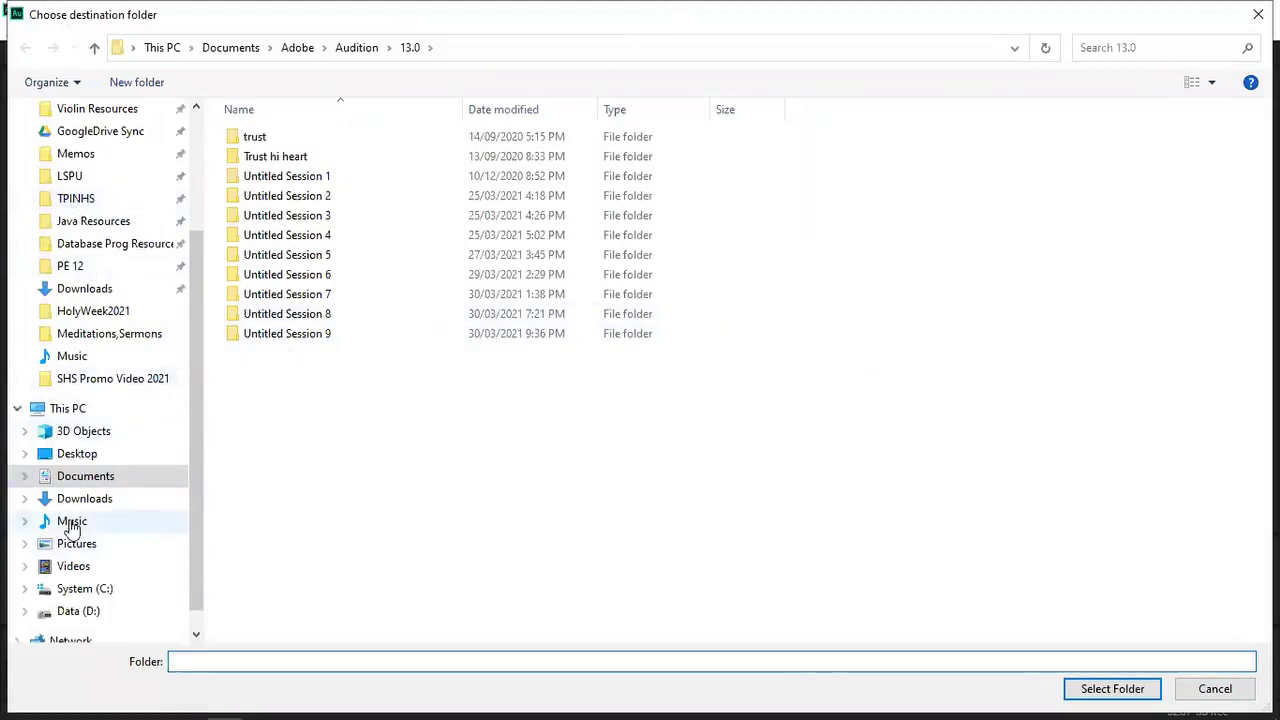
pyautogui.click(72, 524)
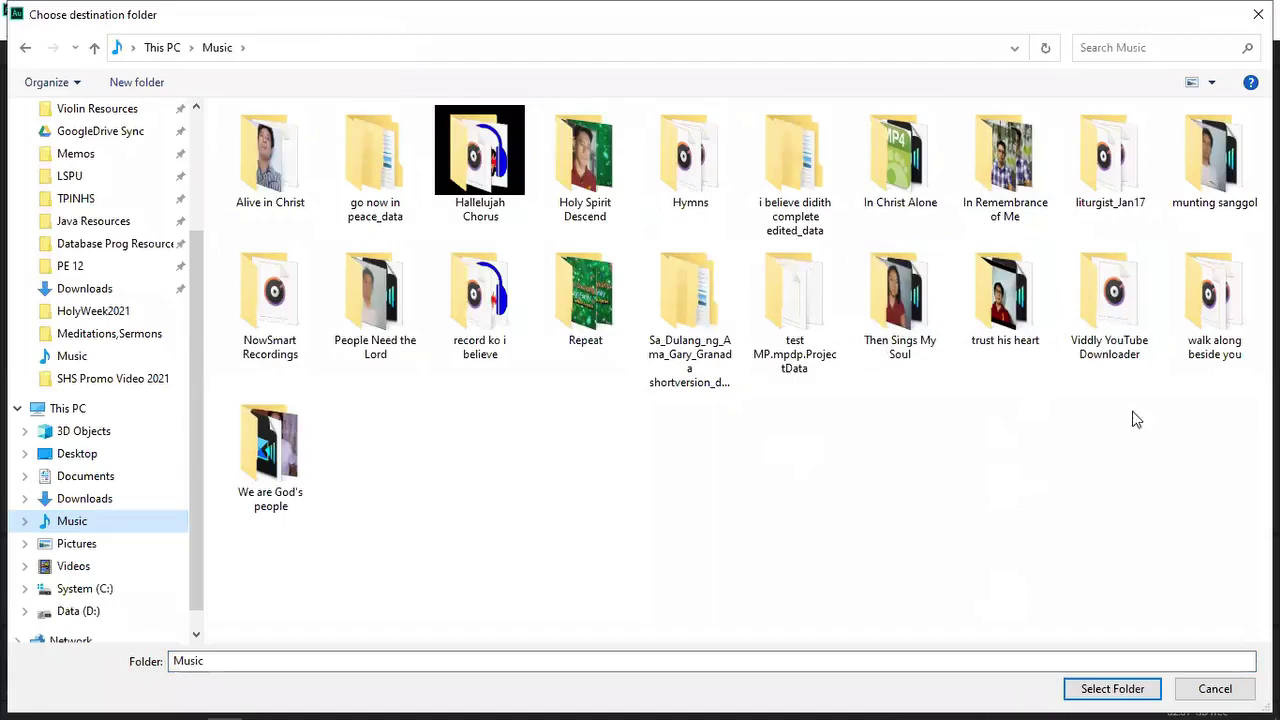
pyautogui.click(1116, 690)
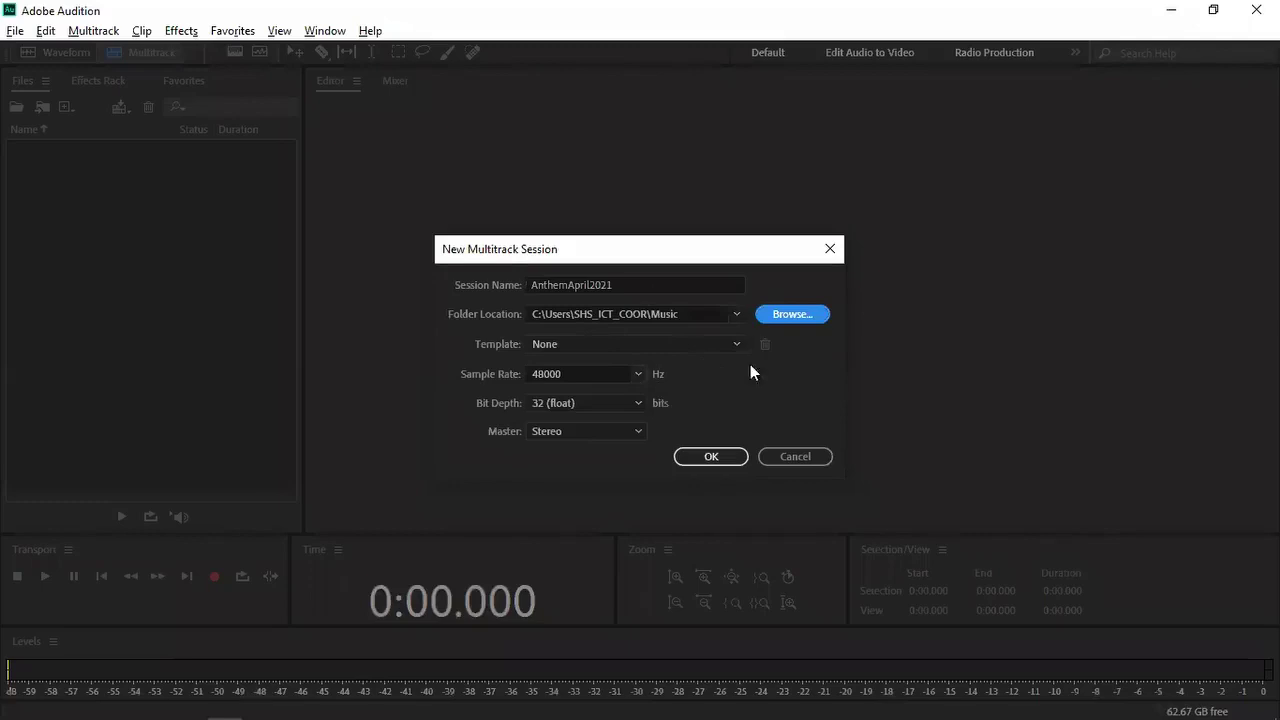
# Step: Set the session's sample rate to 44100 Hz and create the multitrack session
pyautogui.click(637, 373)
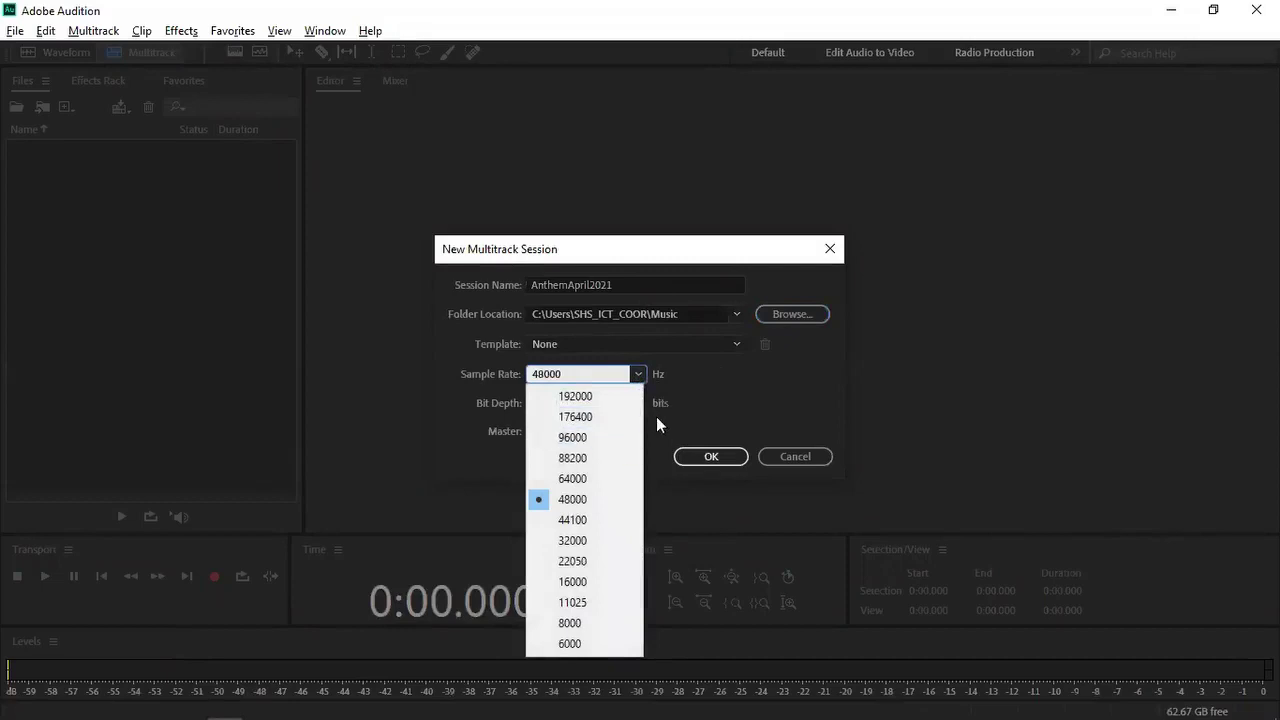
pyautogui.click(589, 518)
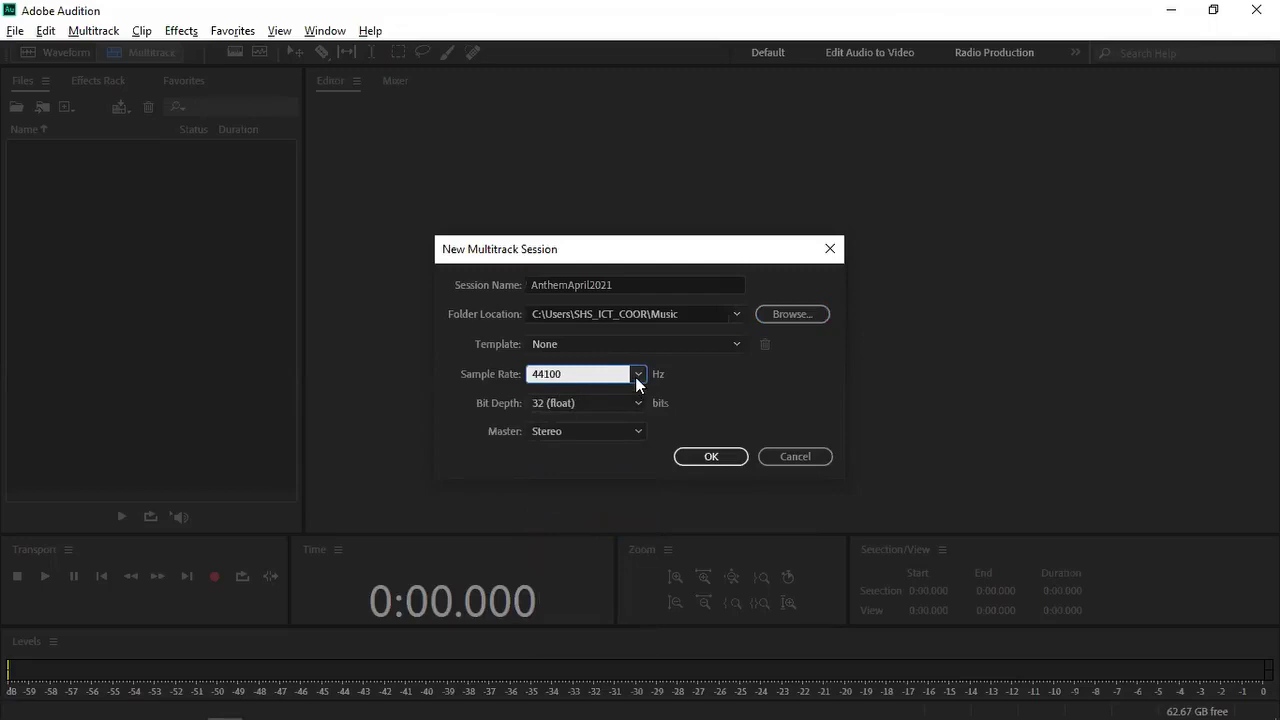
pyautogui.click(720, 455)
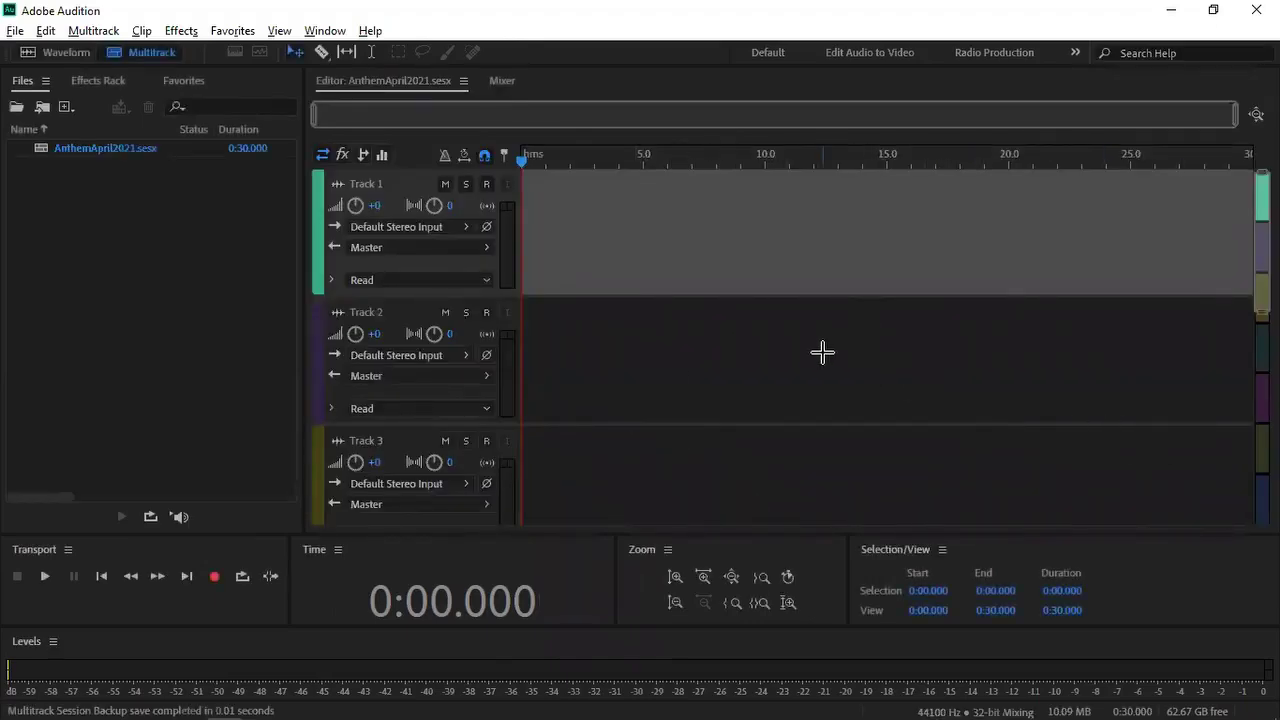
pyautogui.scroll(-2, 822, 353)
pyautogui.scroll(2, 822, 352)
pyautogui.scroll(-2, 866, 246)
pyautogui.scroll(2, 846, 341)
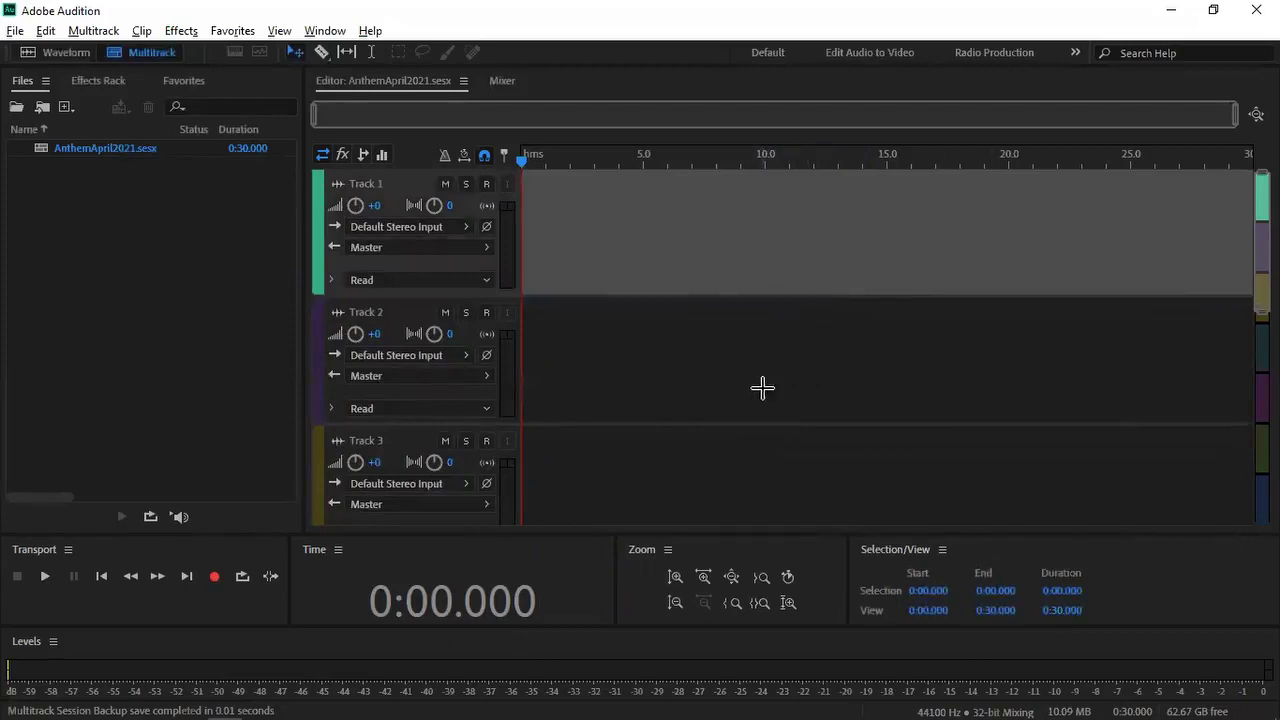
pyautogui.click(687, 243)
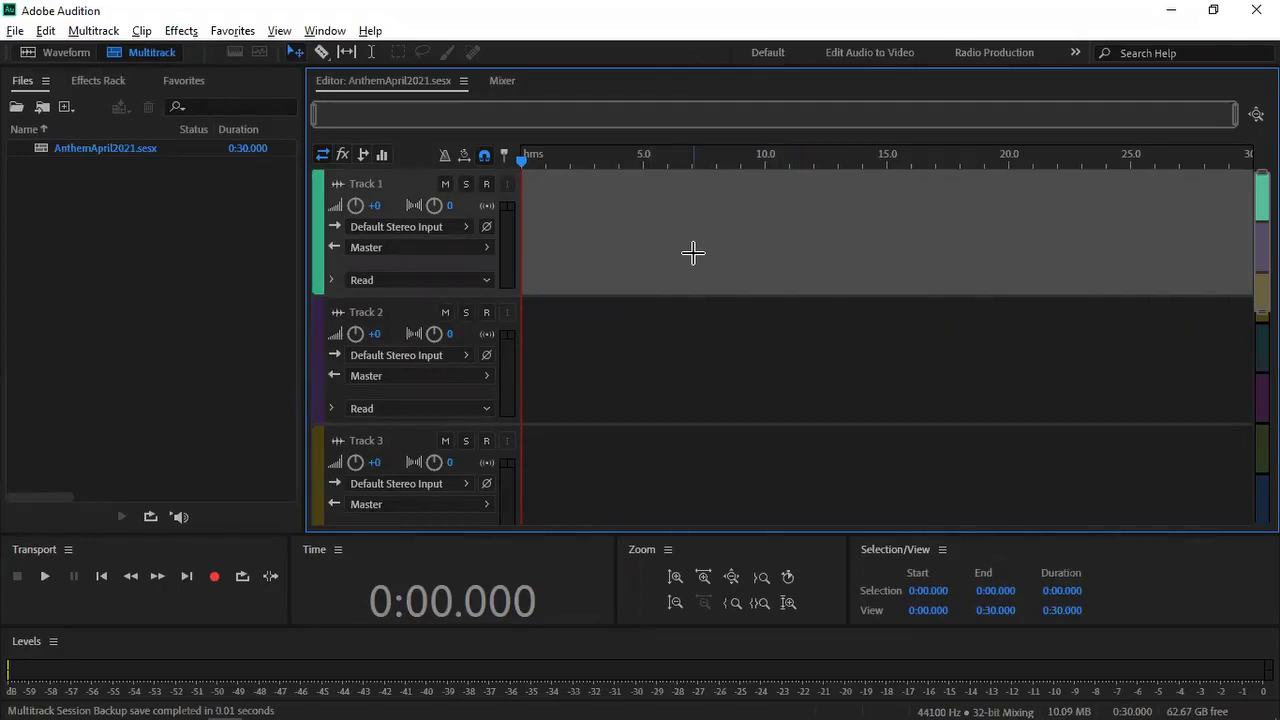
# Step: Import People Need The Lord (Tenor Voice Guide).mp3 from the People Need the Lord folder in Music and place it at the start of Track 1
pyautogui.click(41, 108)
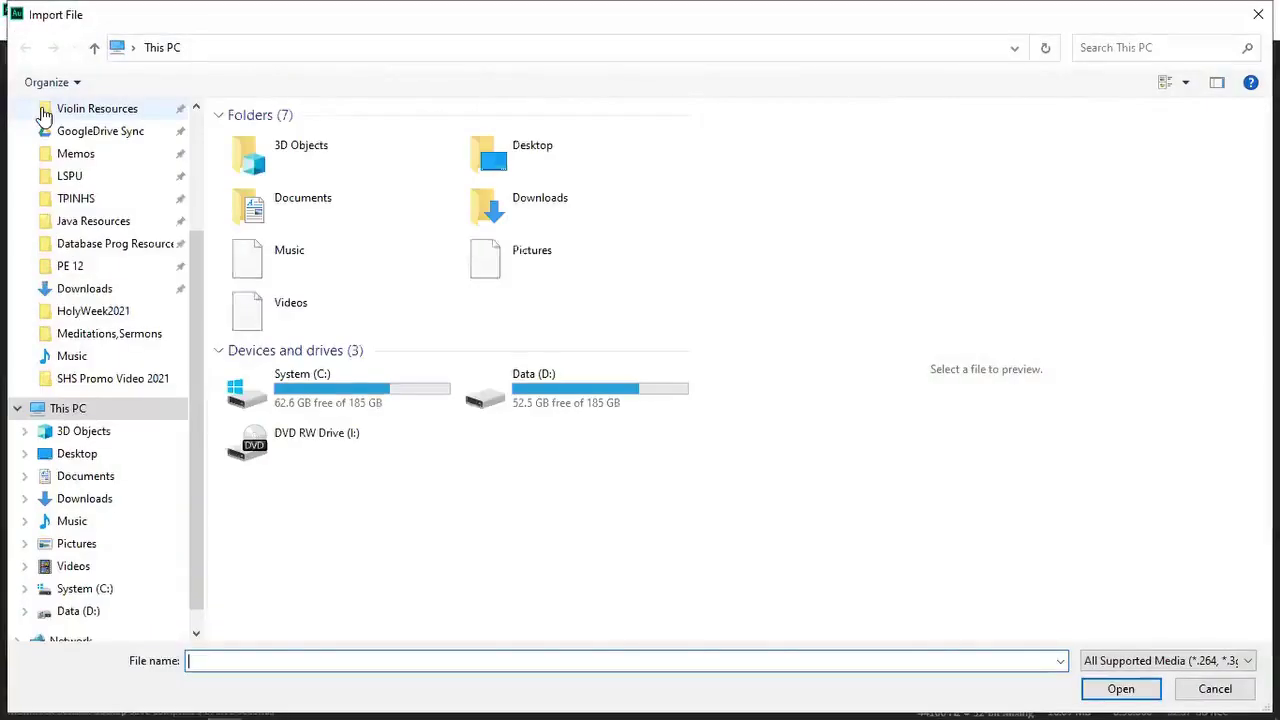
pyautogui.doubleClick(276, 265)
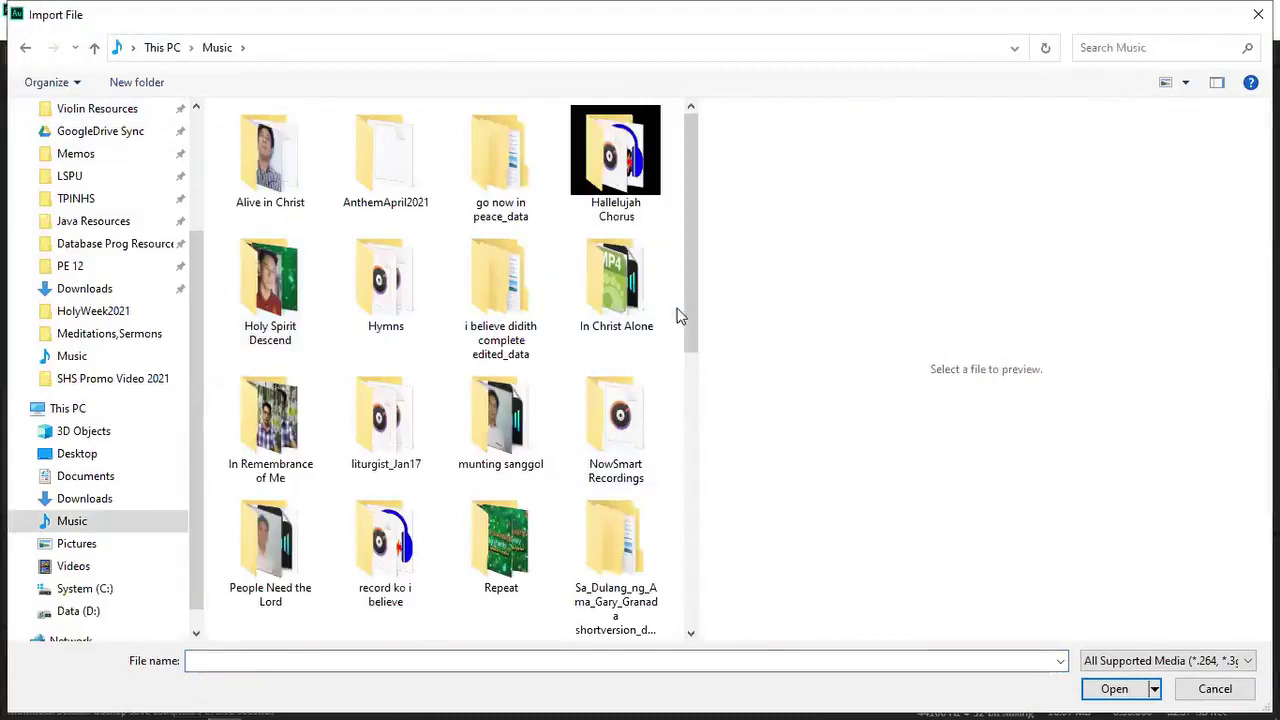
pyautogui.moveTo(688, 294); pyautogui.dragTo(690, 362)
pyautogui.doubleClick(278, 388)
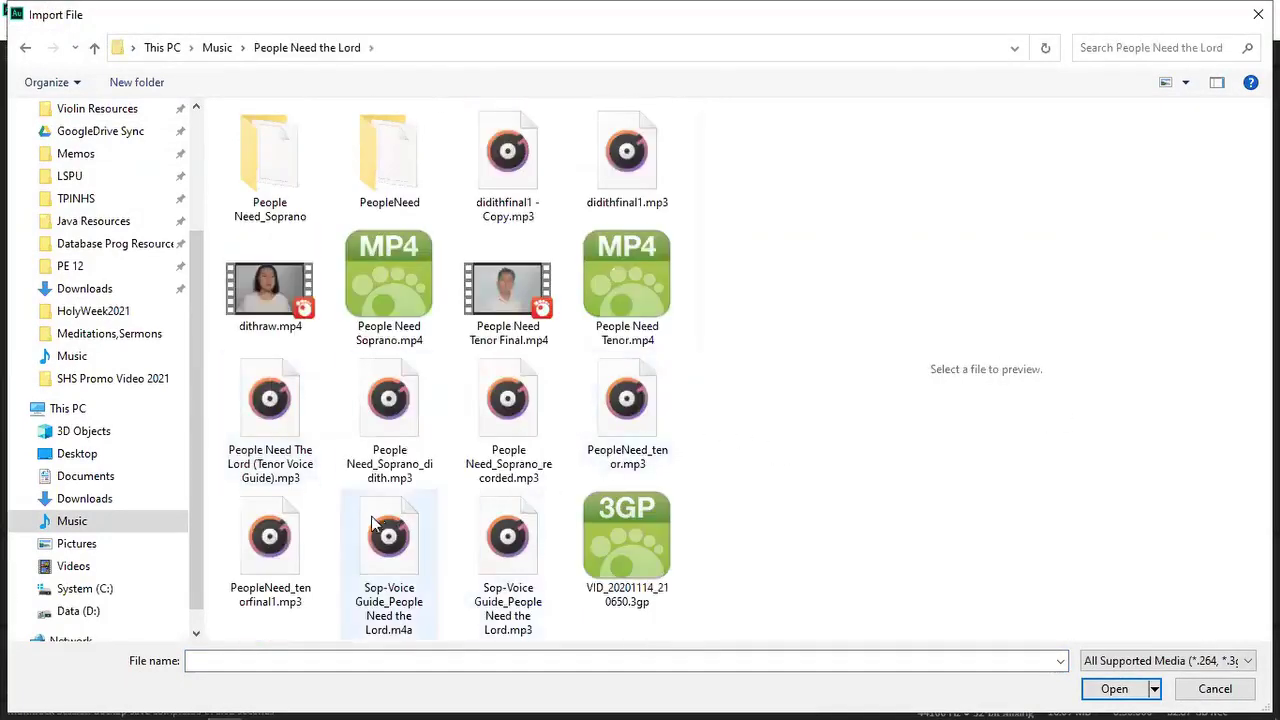
pyautogui.click(272, 468)
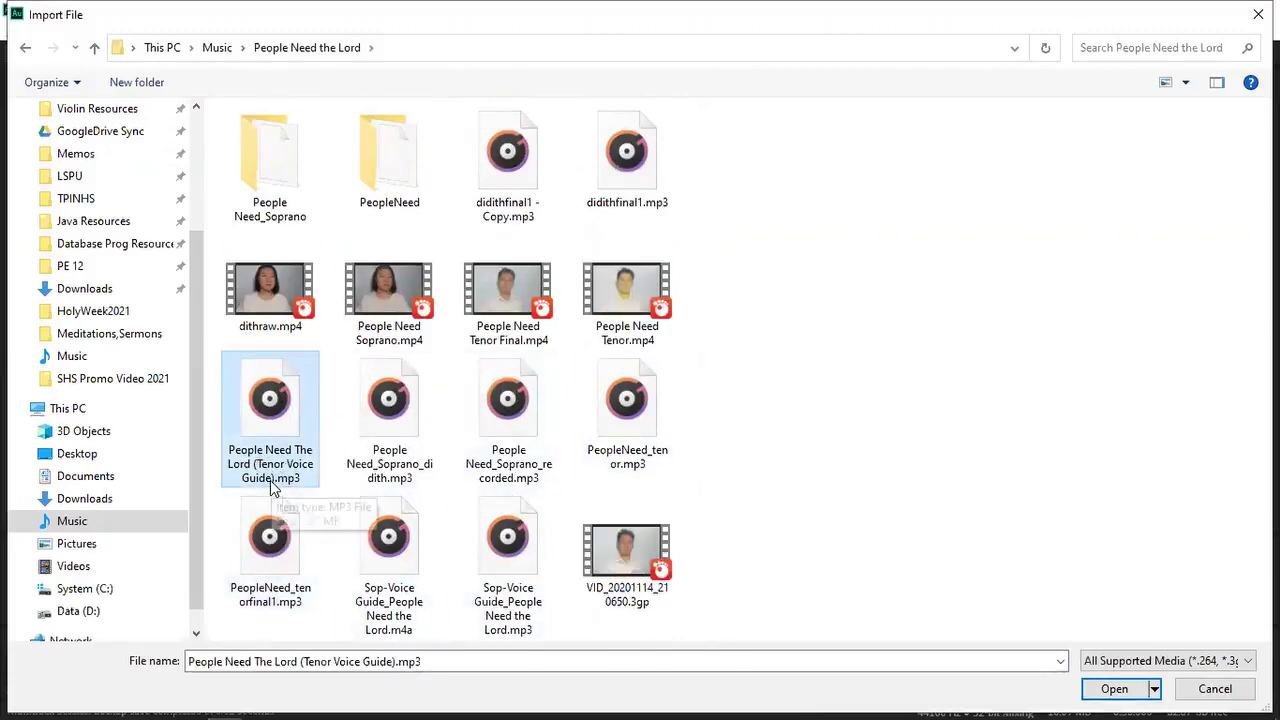
pyautogui.doubleClick(270, 400)
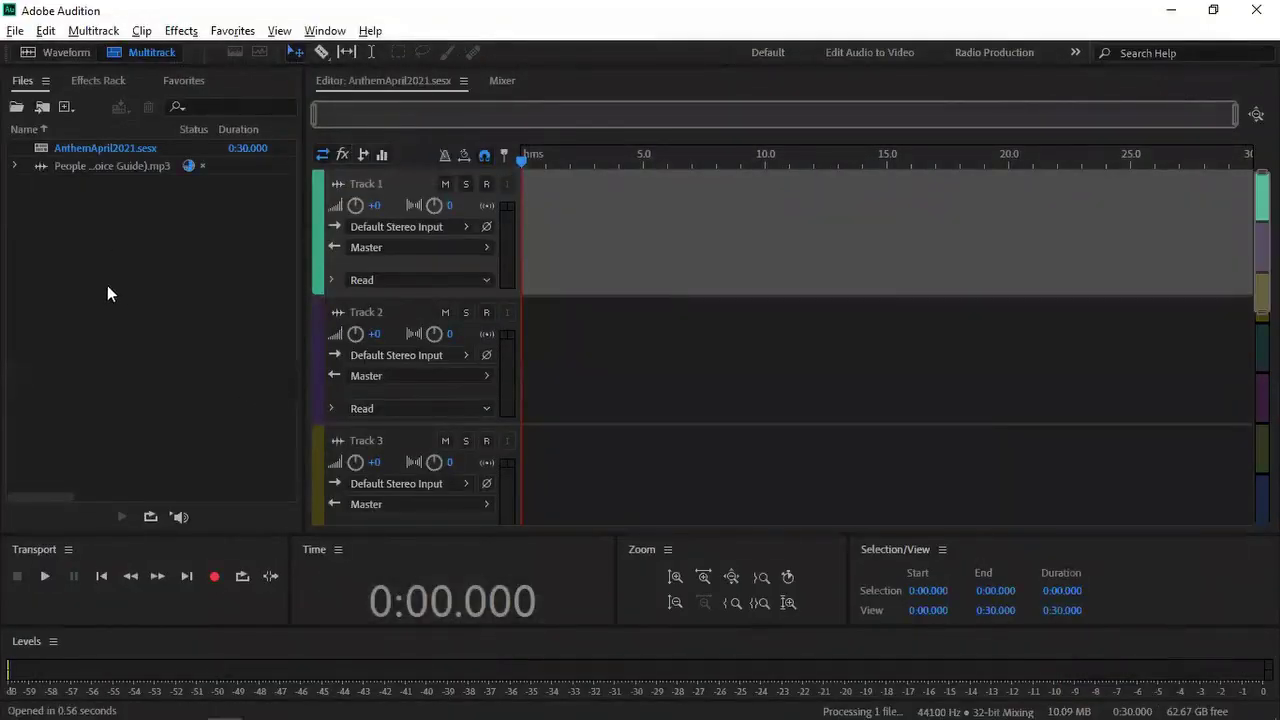
pyautogui.click(90, 167)
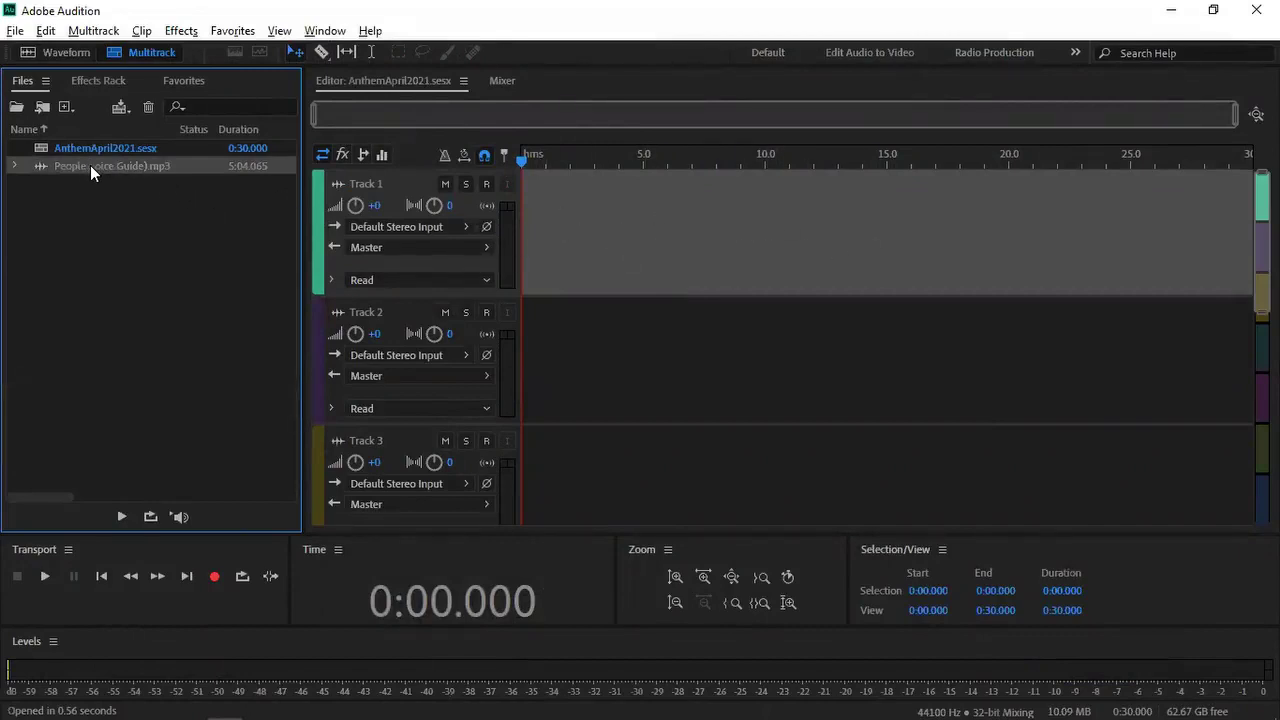
pyautogui.moveTo(90, 165); pyautogui.dragTo(550, 233)
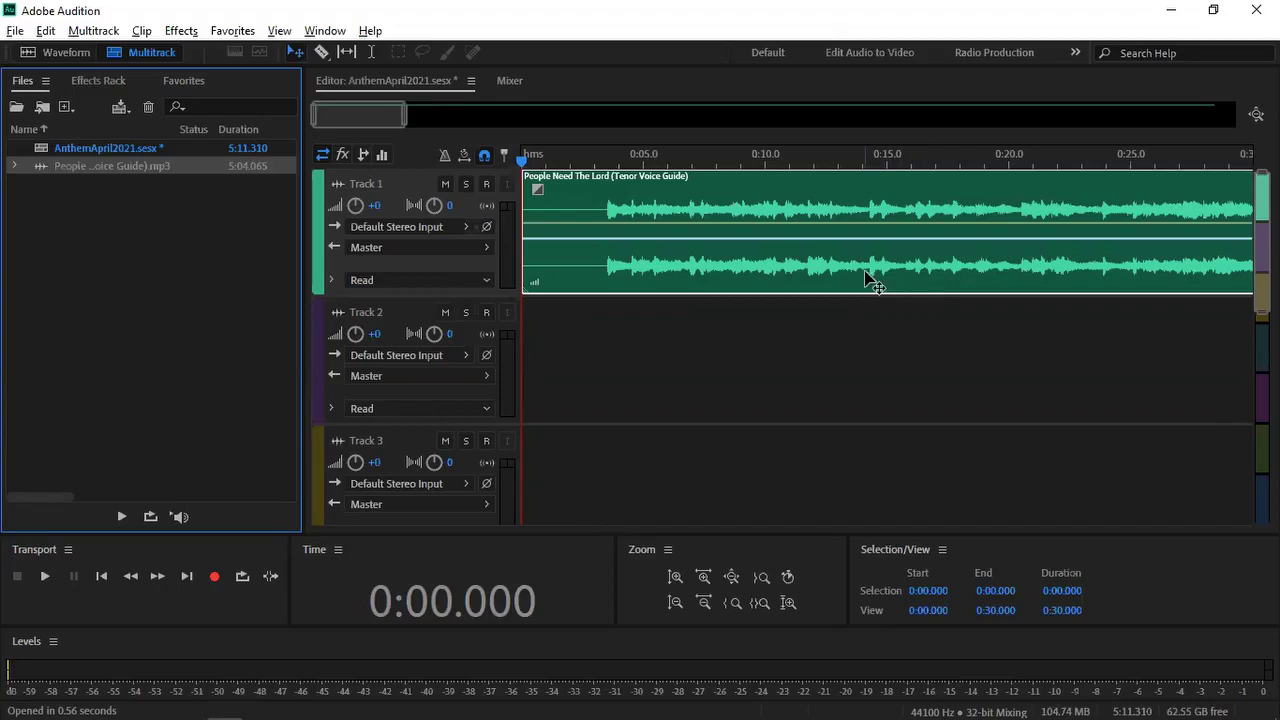
# Step: Play the voice guide on Track 1 from the start, pausing and resuming, and stop at about 0:36
pyautogui.press('space')
pyautogui.press('space')
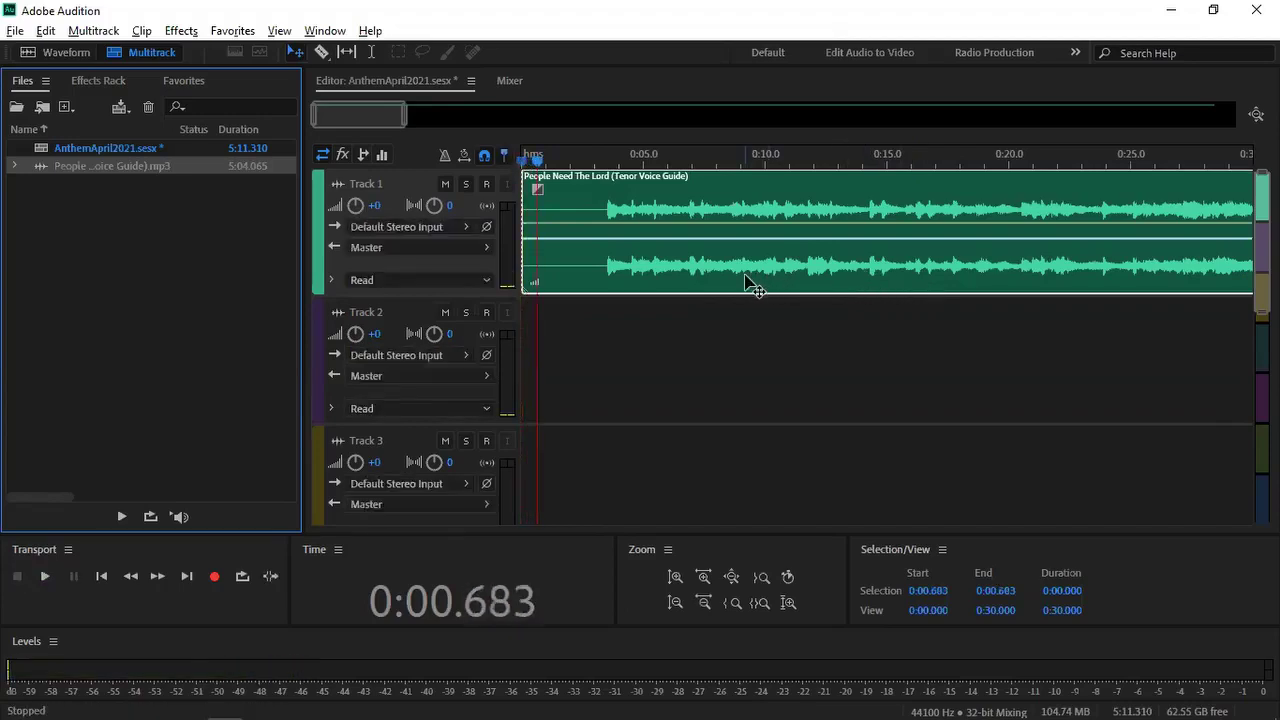
pyautogui.press('space')
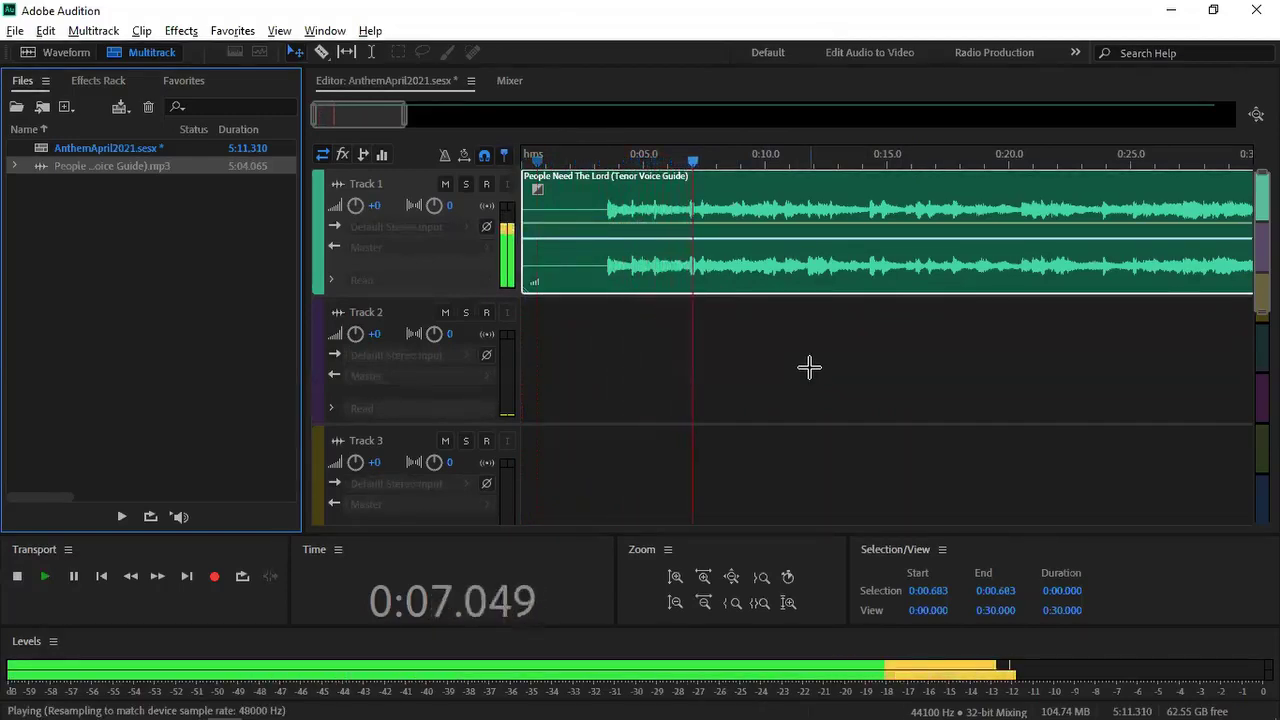
pyautogui.press('space')
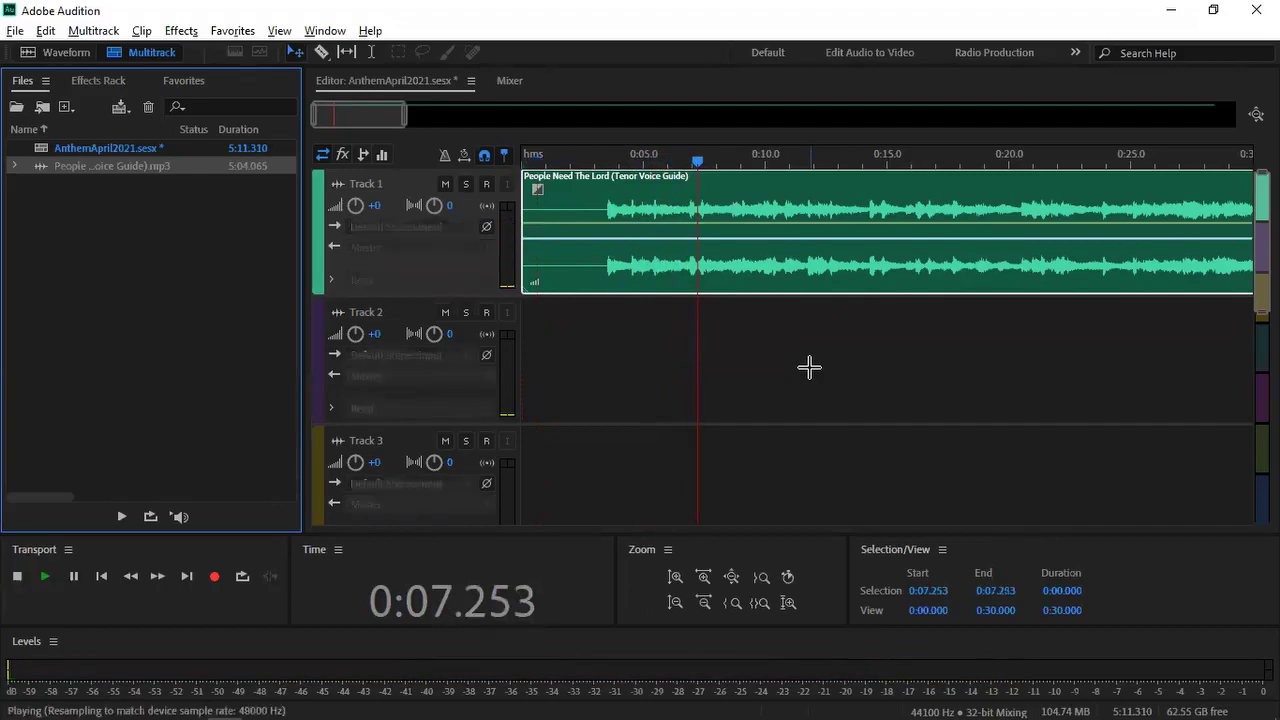
pyautogui.press('space')
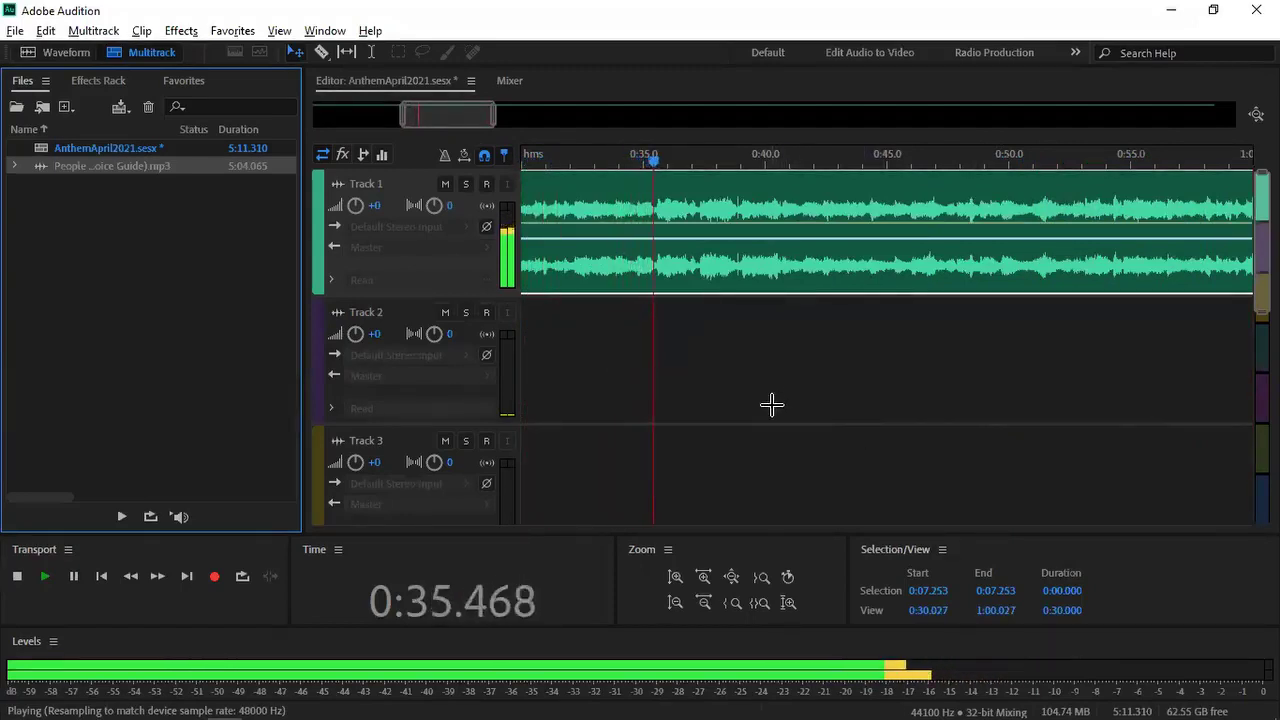
pyautogui.press('space')
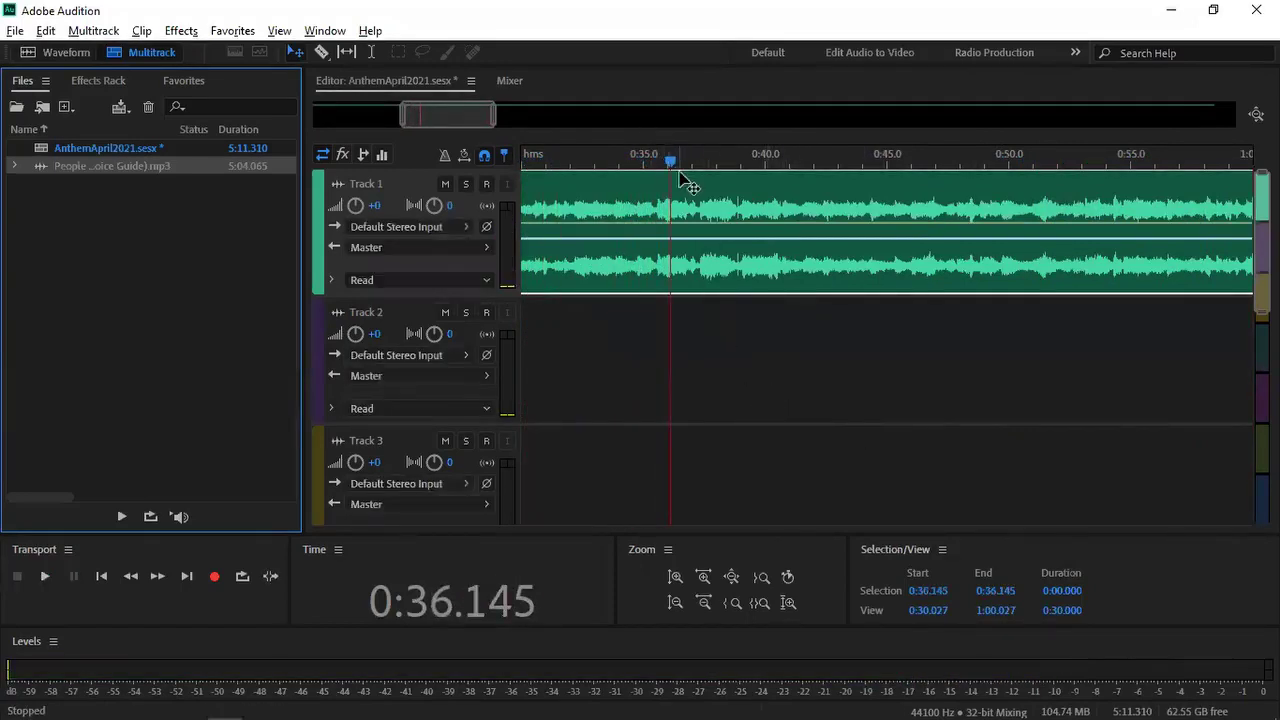
# Step: Move the playhead back to about 0:31.5 and zoom the timeline to show about 56 seconds around it
pyautogui.moveTo(671, 162); pyautogui.dragTo(560, 183)
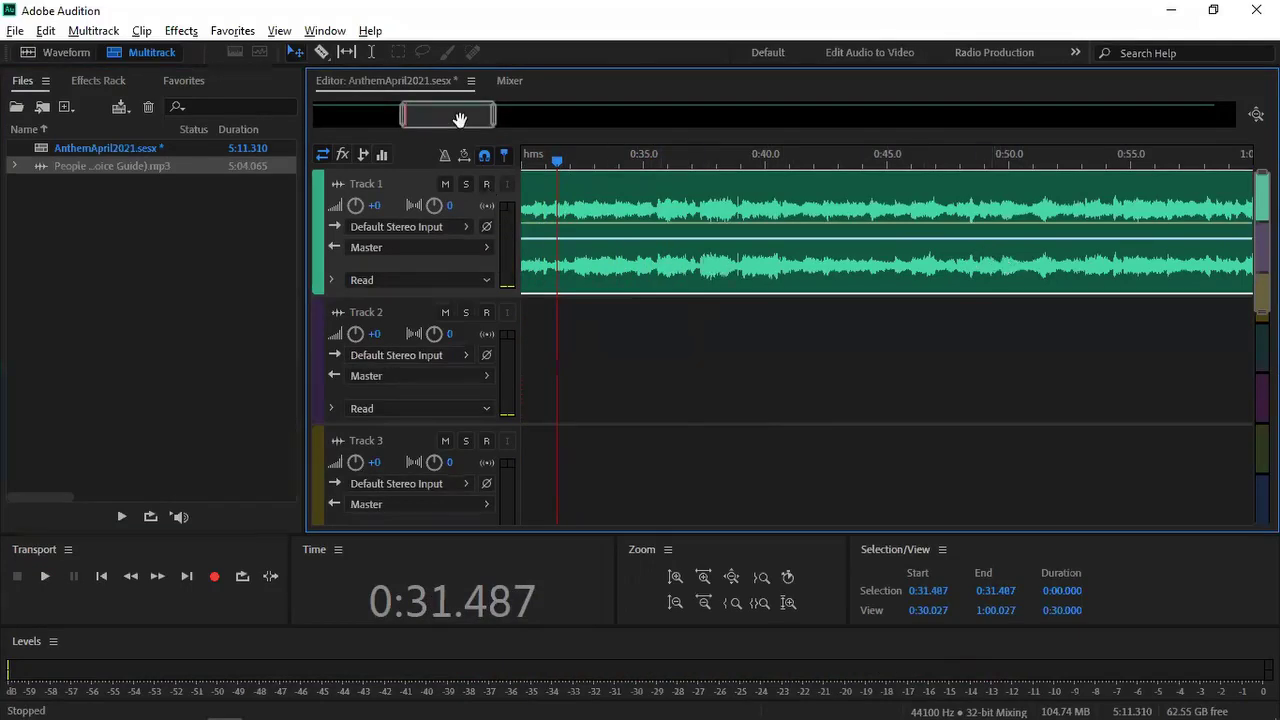
pyautogui.moveTo(460, 122); pyautogui.dragTo(412, 121)
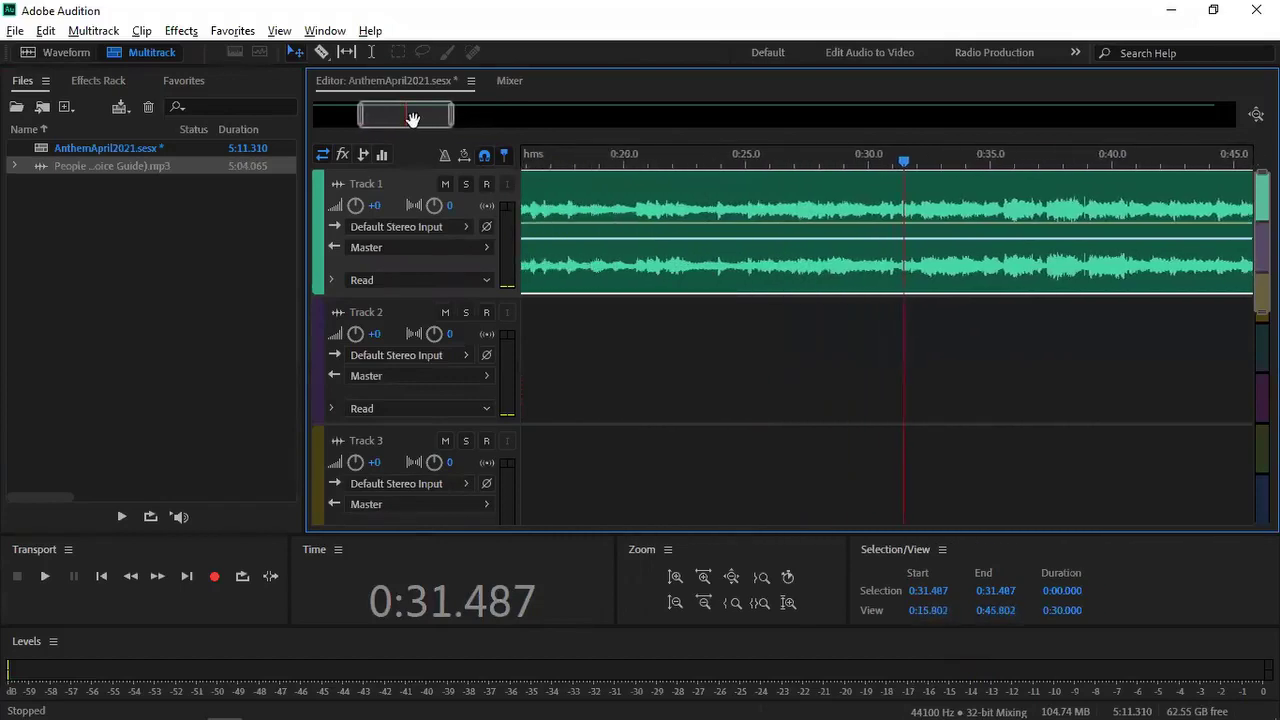
pyautogui.moveTo(412, 120); pyautogui.dragTo(429, 115)
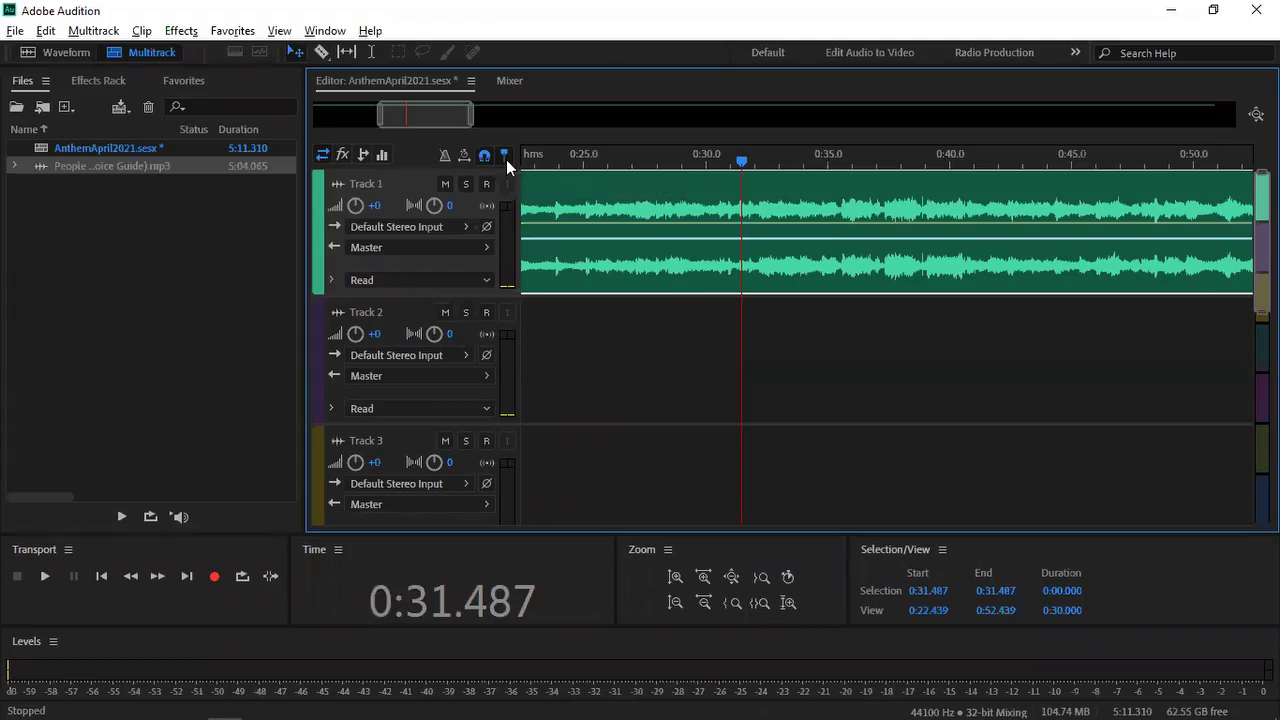
pyautogui.press('\\')
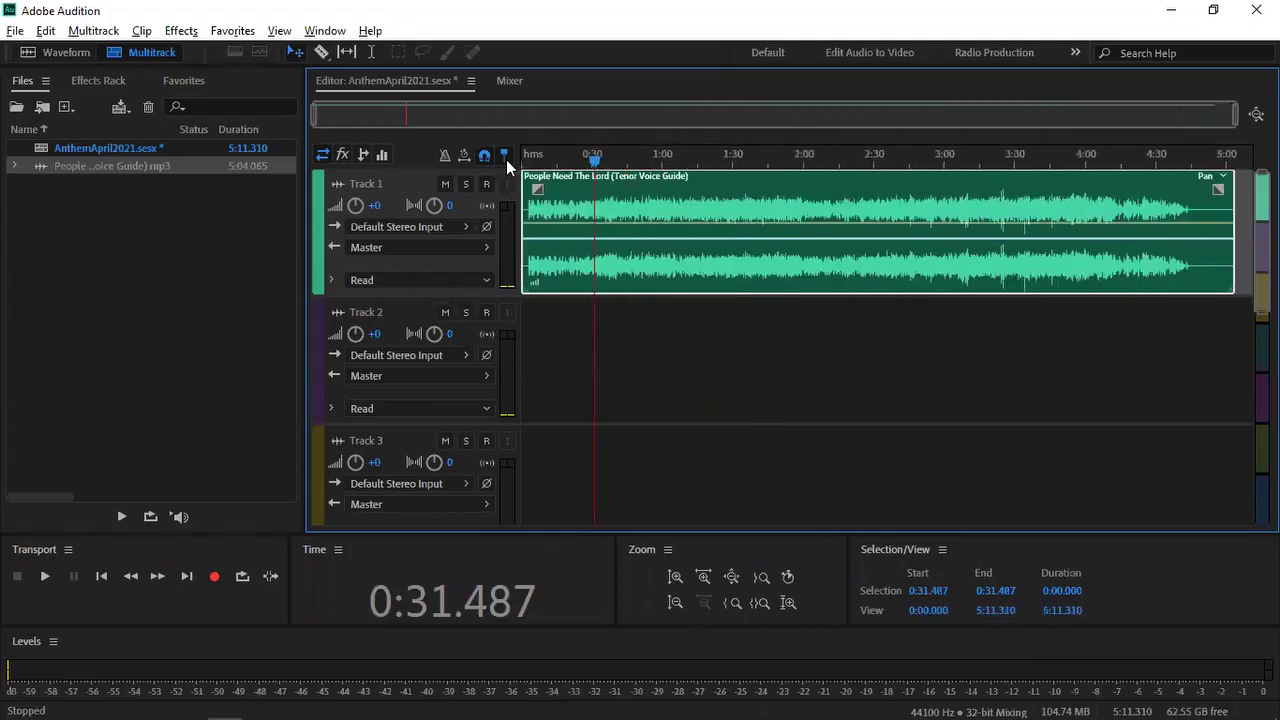
pyautogui.press('=')
pyautogui.press('=')
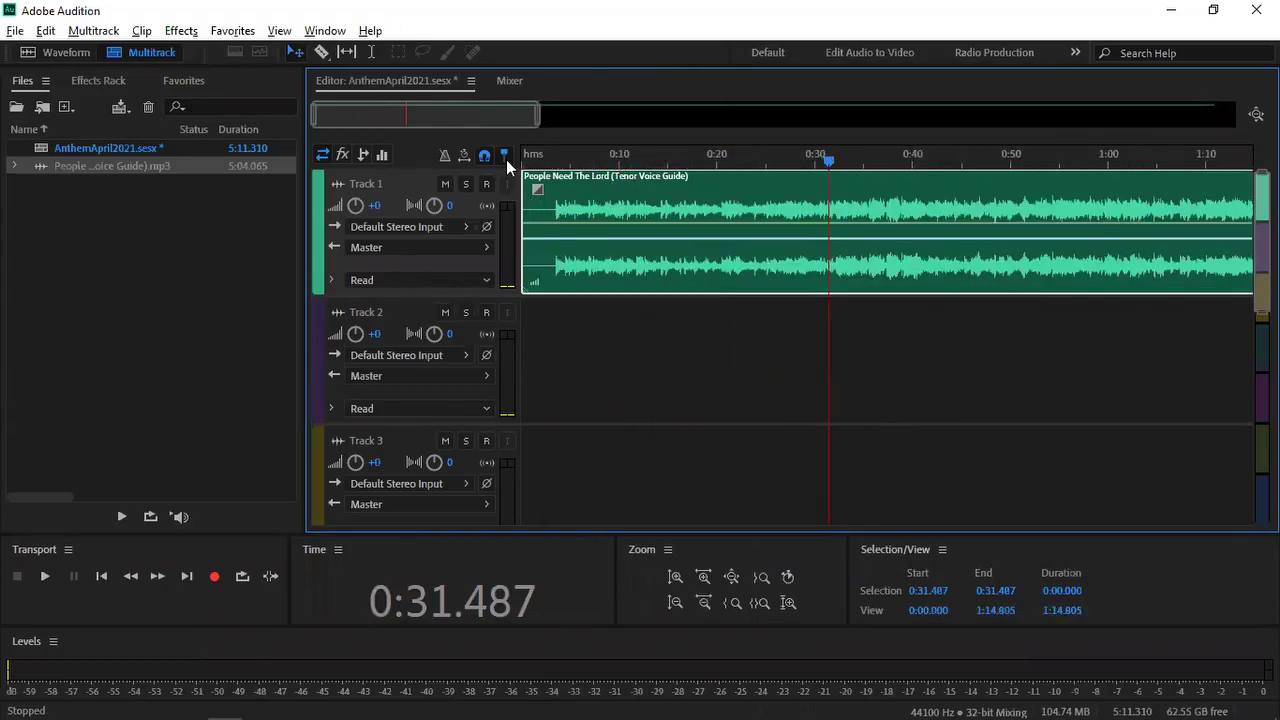
pyautogui.press('=')
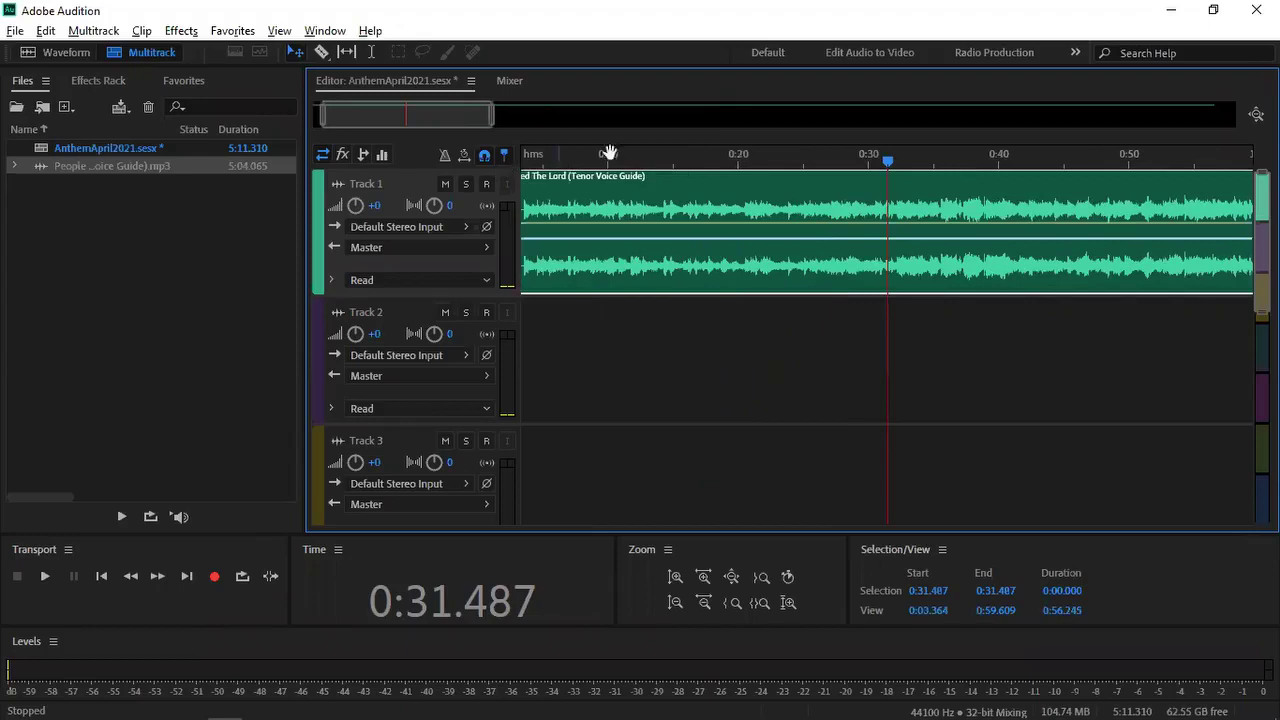
# Step: Move the playhead to about 0:21.6 and play the voice guide from there to about 0:33
pyautogui.moveTo(888, 163); pyautogui.dragTo(760, 163)
pyautogui.press('space')
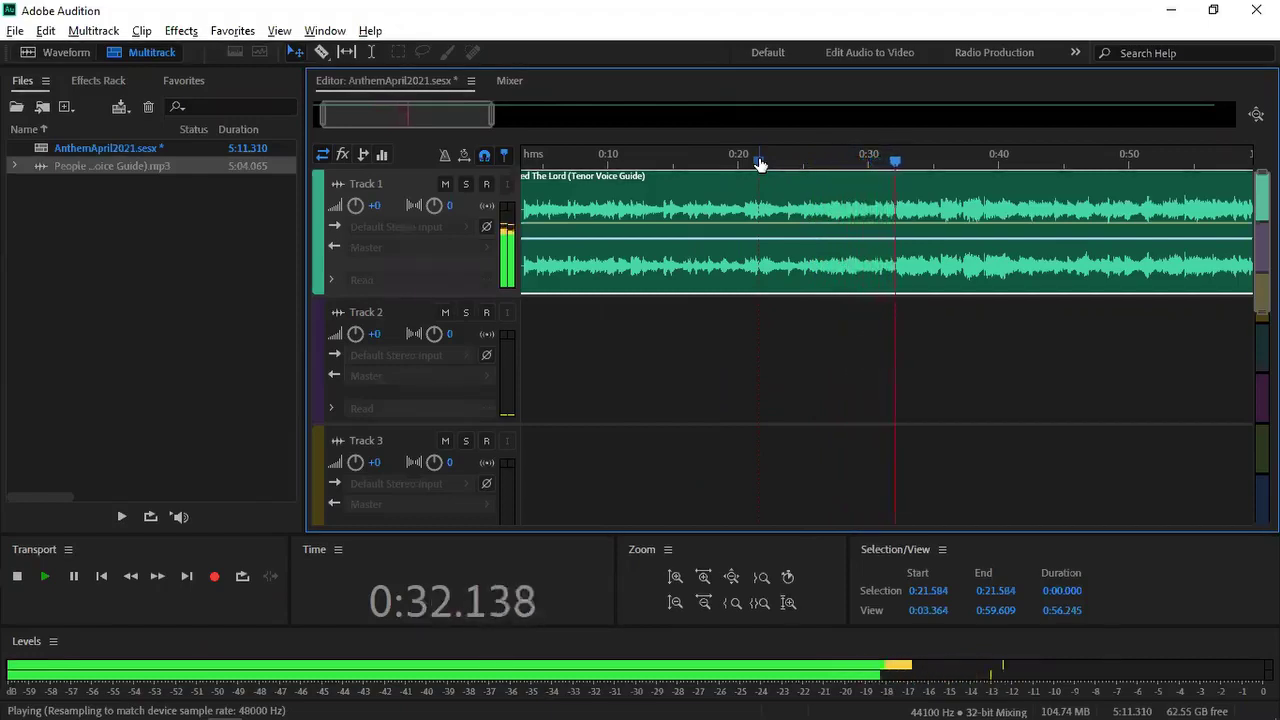
pyautogui.press('space')
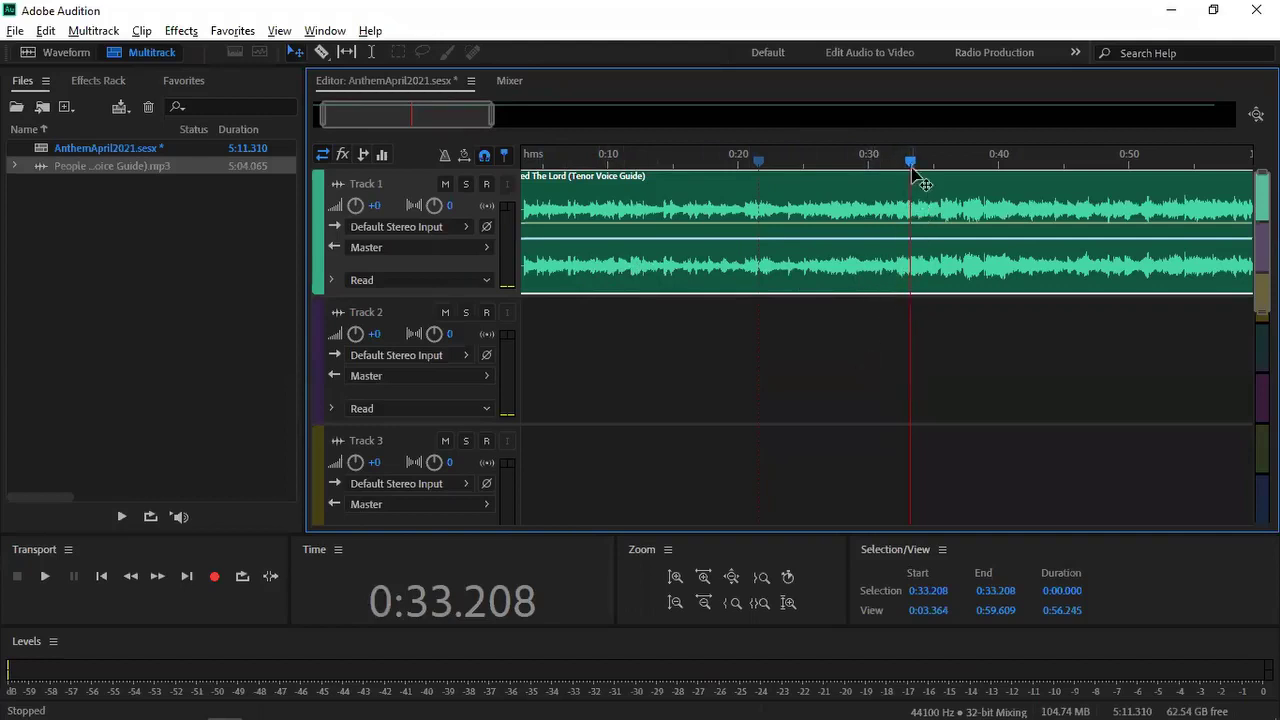
# Step: Move the playhead back to about 0:23.4 and arm Track 2 for recording
pyautogui.moveTo(911, 168); pyautogui.dragTo(908, 168)
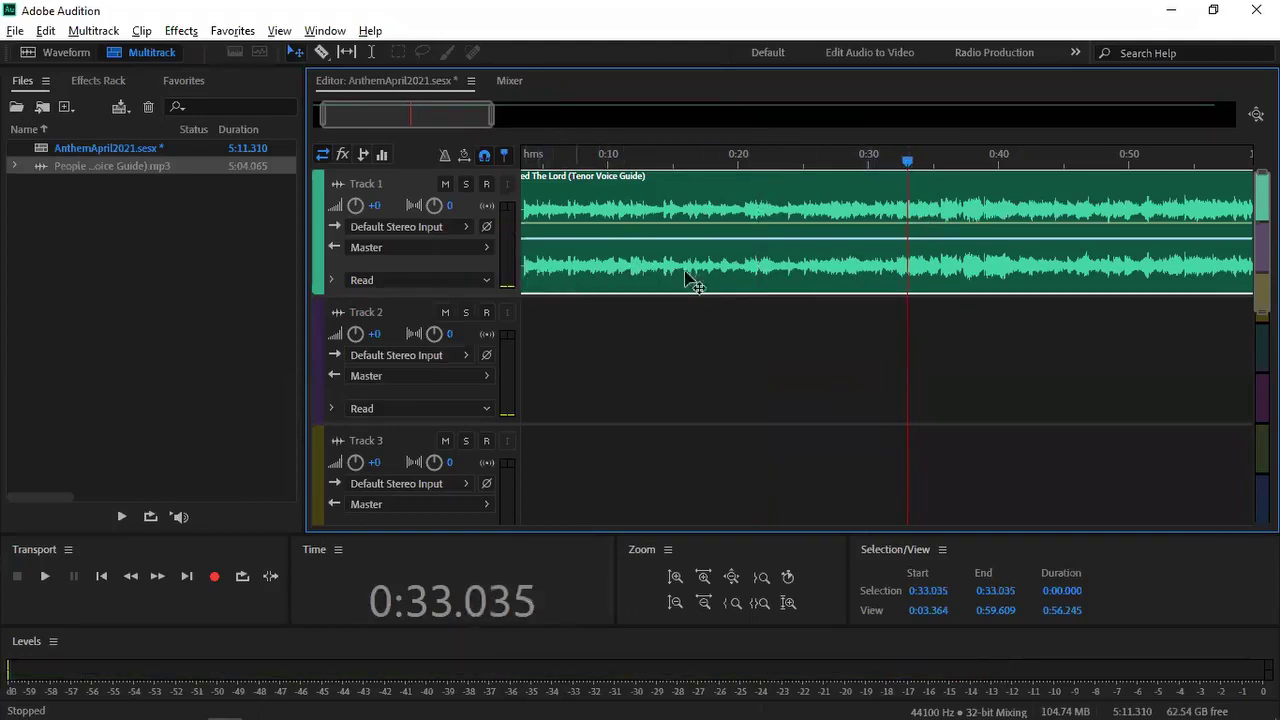
pyautogui.moveTo(908, 166); pyautogui.dragTo(784, 185)
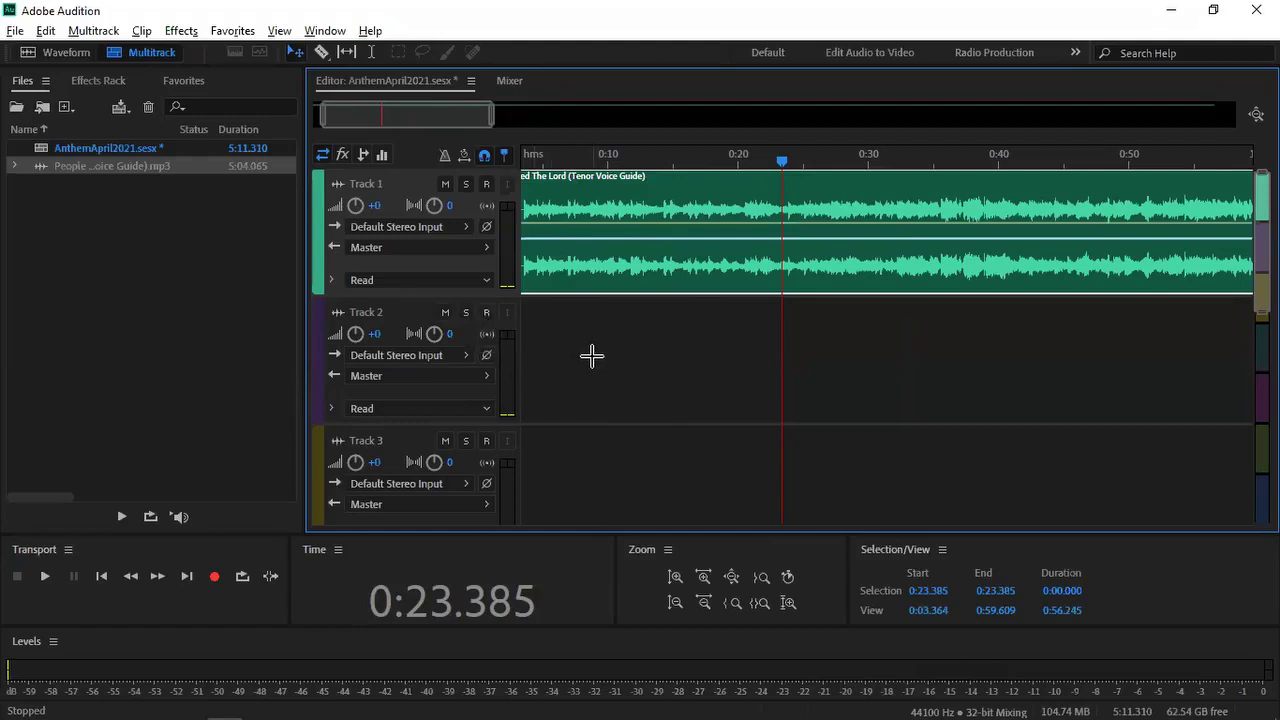
pyautogui.click(487, 313)
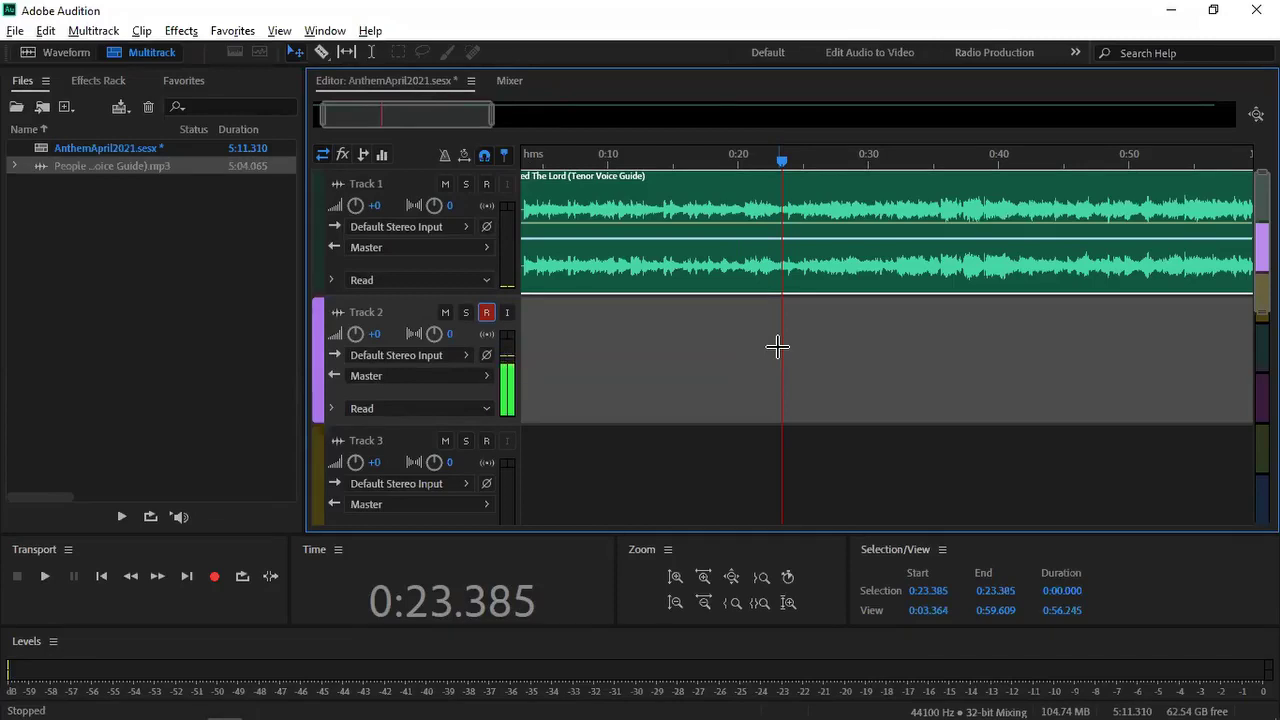
# Step: Choose Punch and Roll Mode and record a vocal take on Track 2 from about 0:23.4 to 0:45.7
pyautogui.rightClick(212, 578)
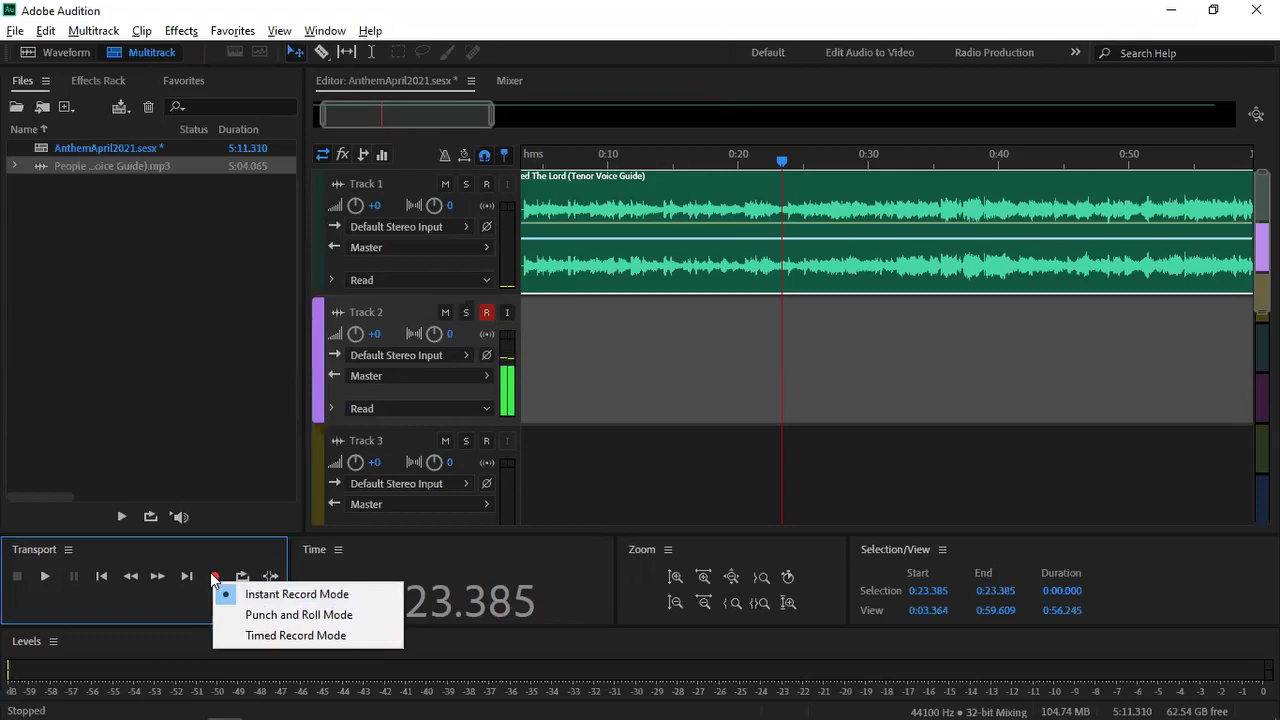
pyautogui.click(275, 618)
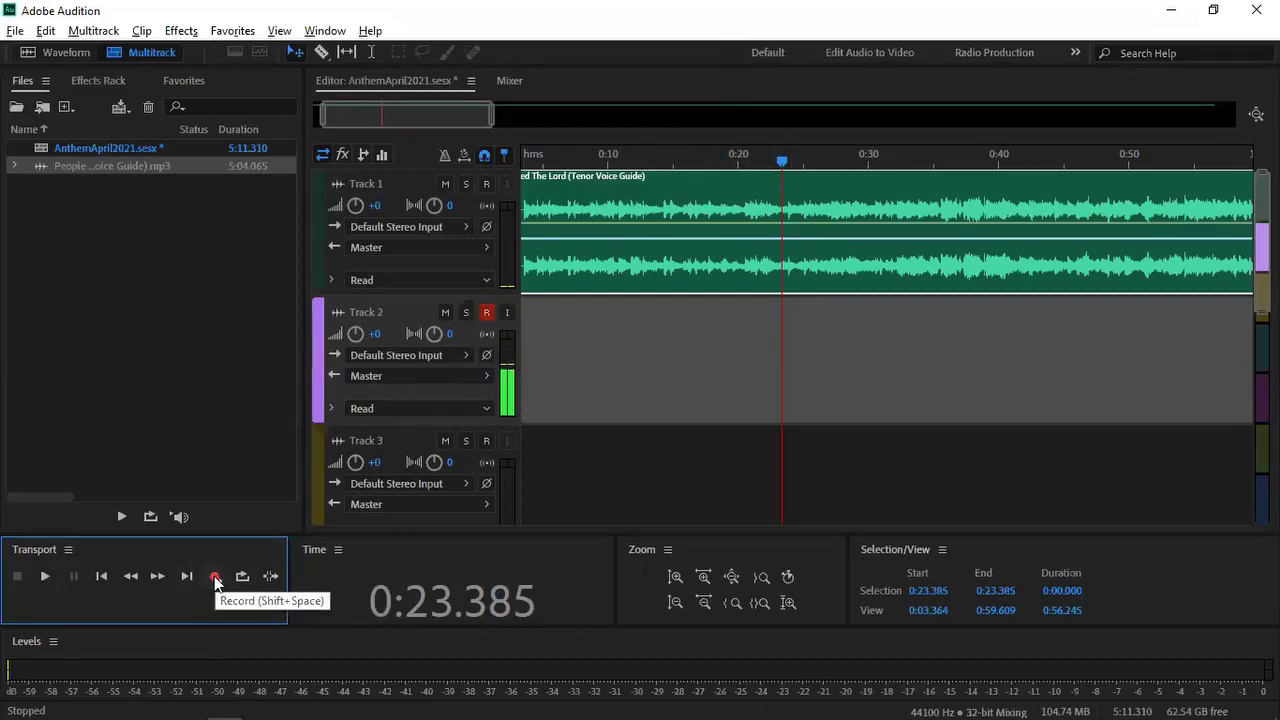
pyautogui.click(215, 578)
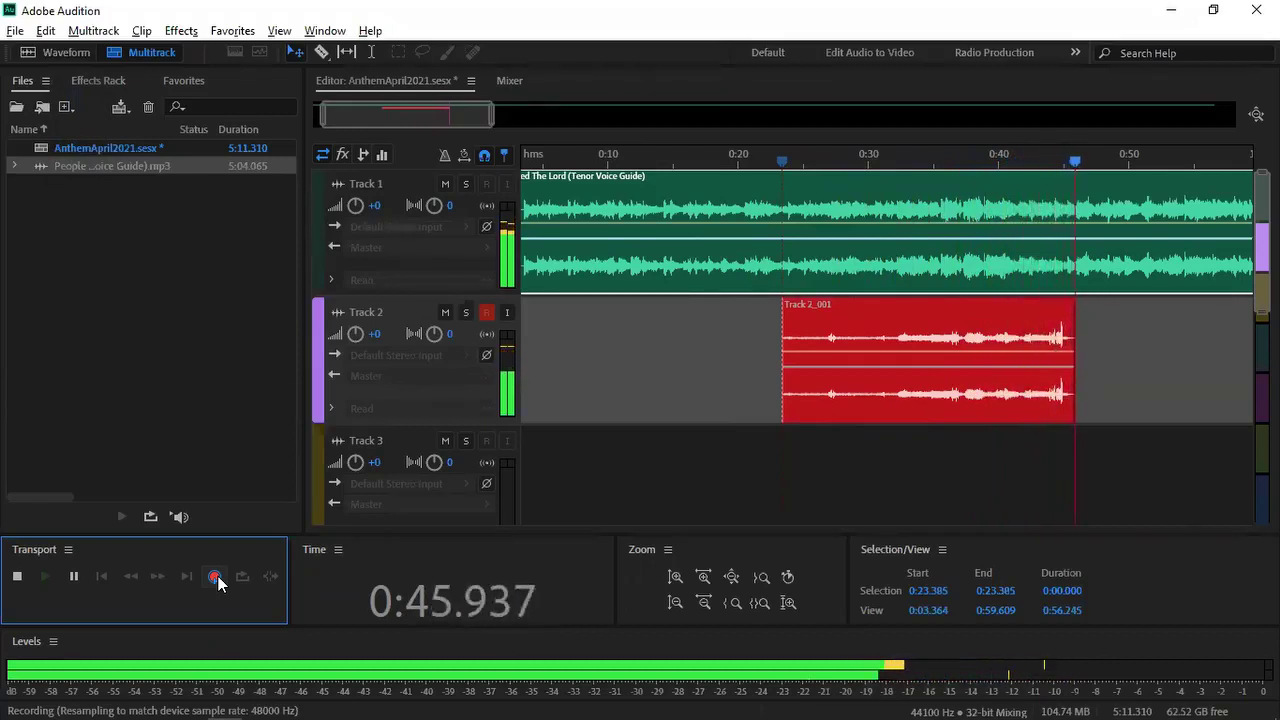
pyautogui.click(215, 577)
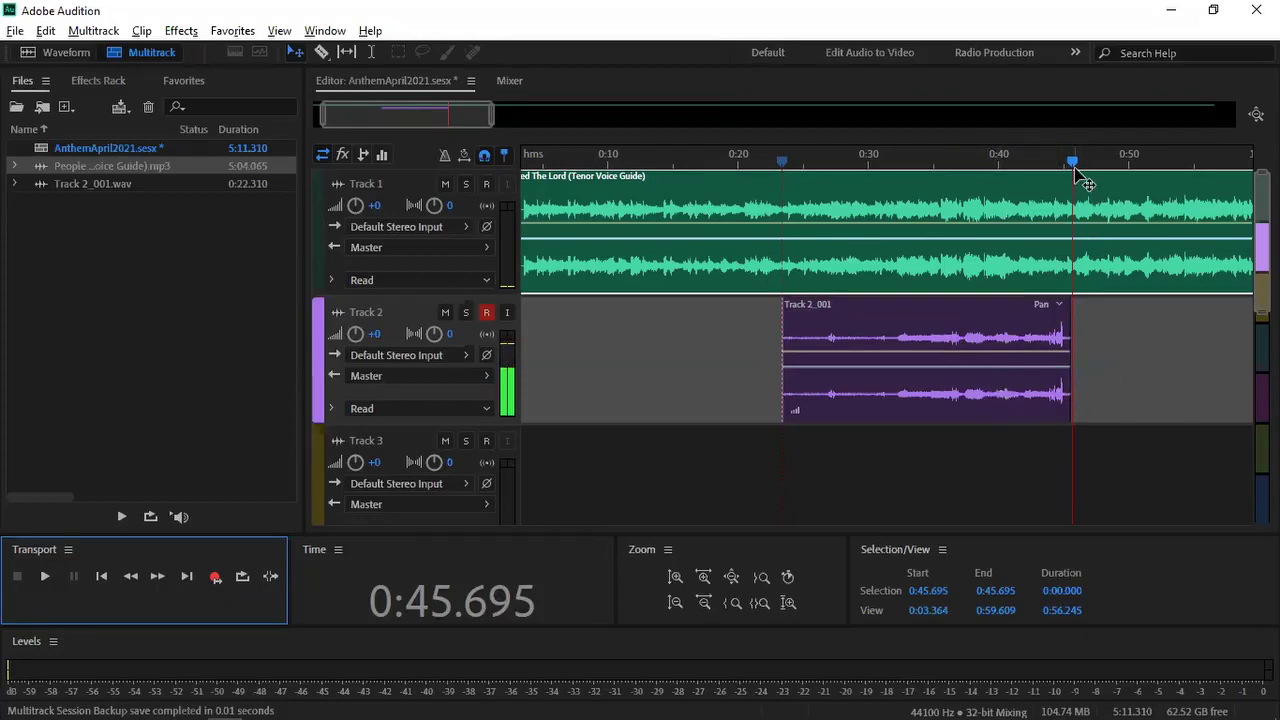
# Step: Play back the Track 2 take with the voice guide from about 0:32.3 to 0:38.5
pyautogui.moveTo(1073, 161); pyautogui.dragTo(903, 183)
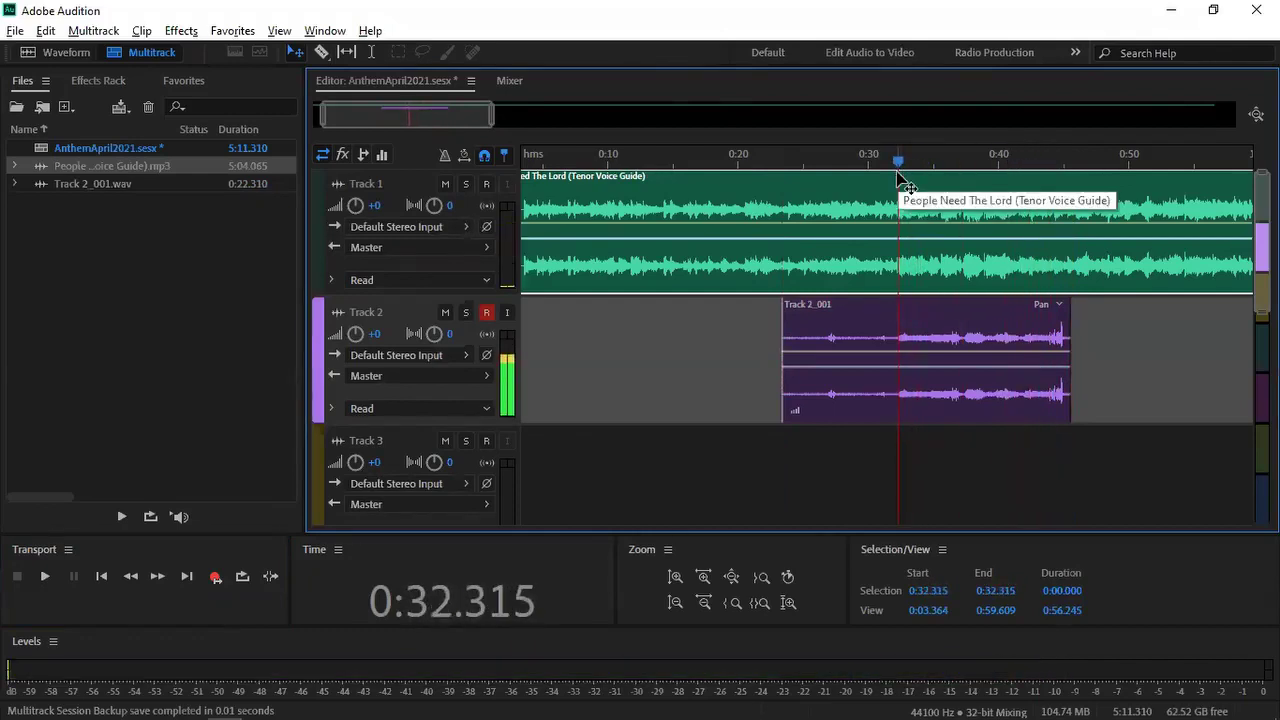
pyautogui.press('space')
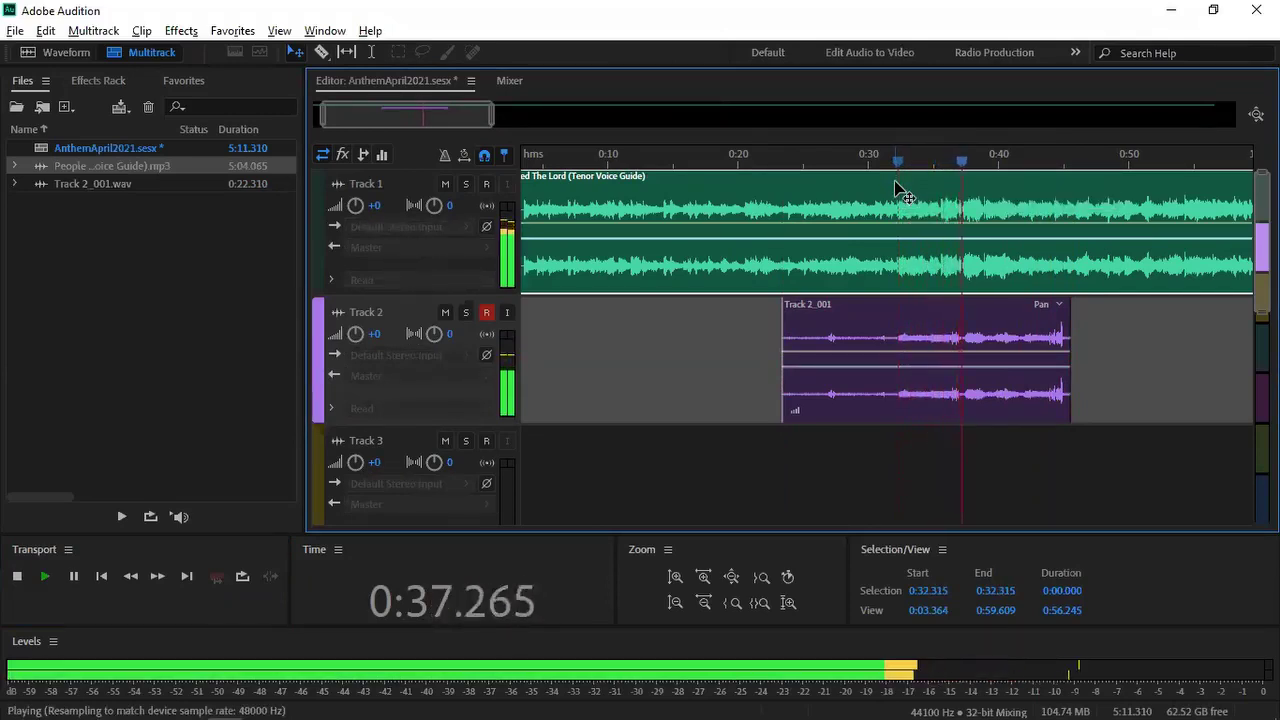
pyautogui.press('space')
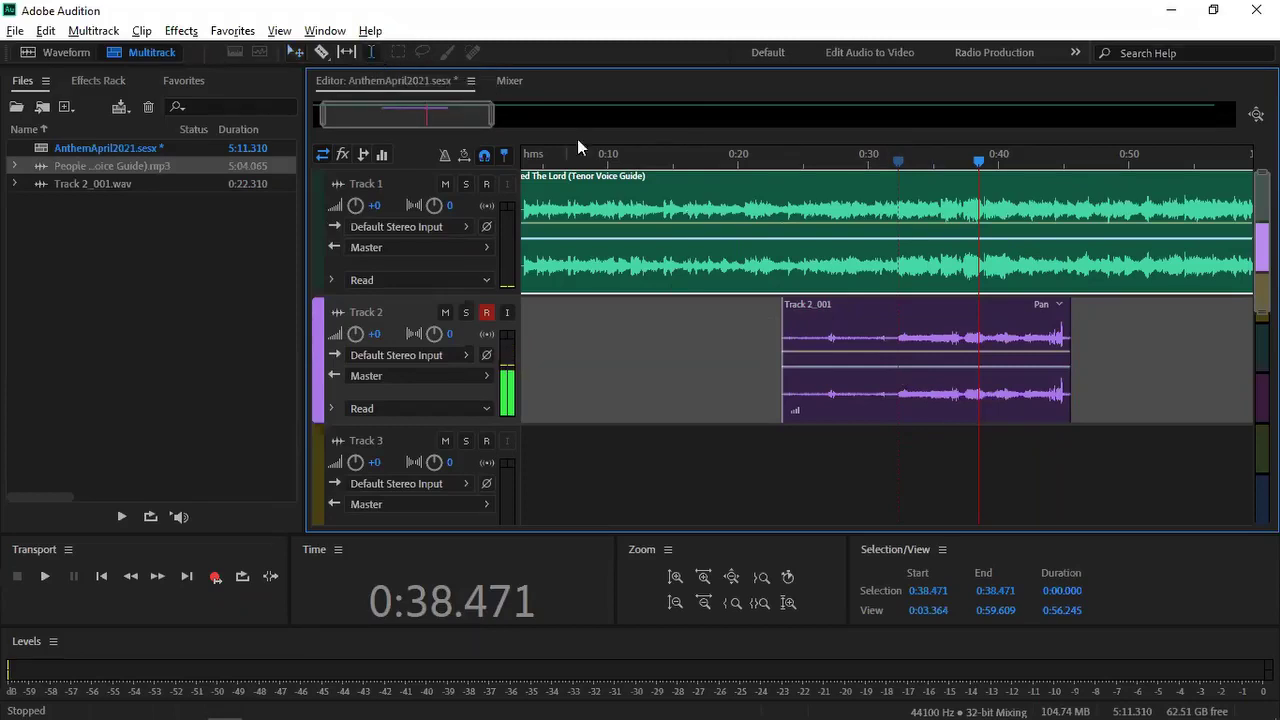
# Step: Delete the Track 2 take from about 0:32.5 to its end and undo the deletion
pyautogui.click(900, 337)
pyautogui.moveTo(900, 337); pyautogui.dragTo(1069, 364)
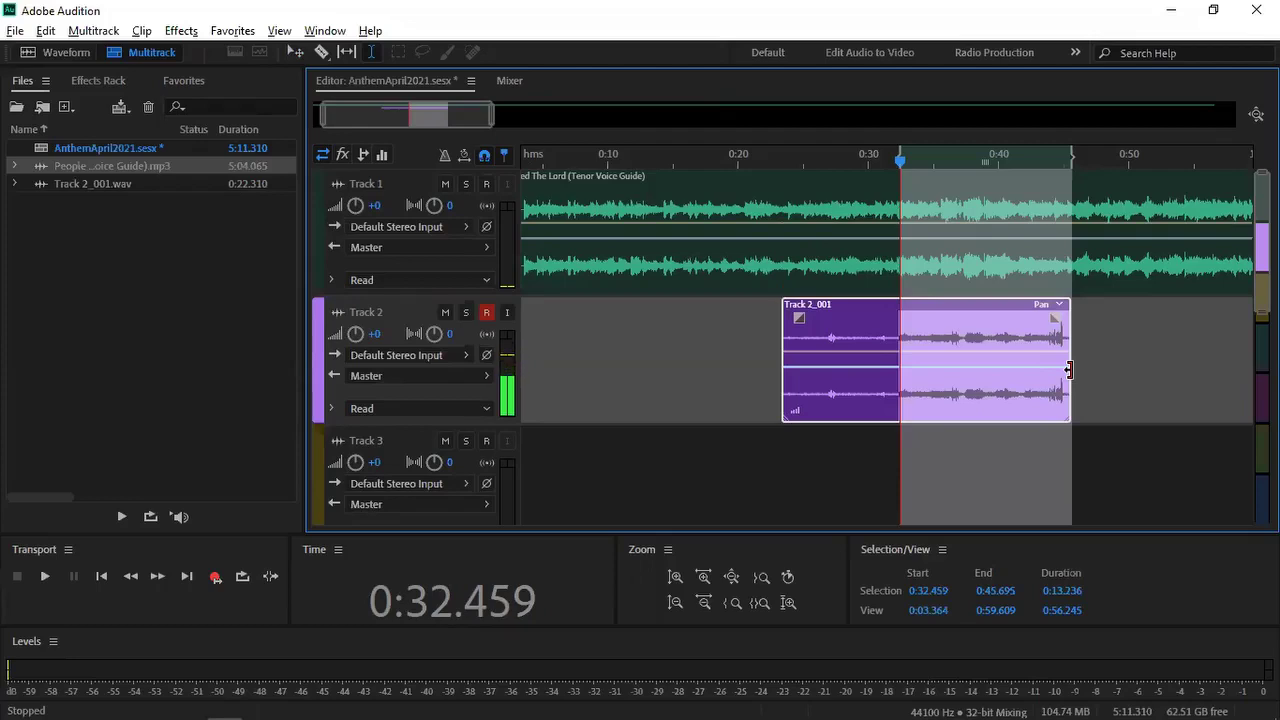
pyautogui.press('Delete')
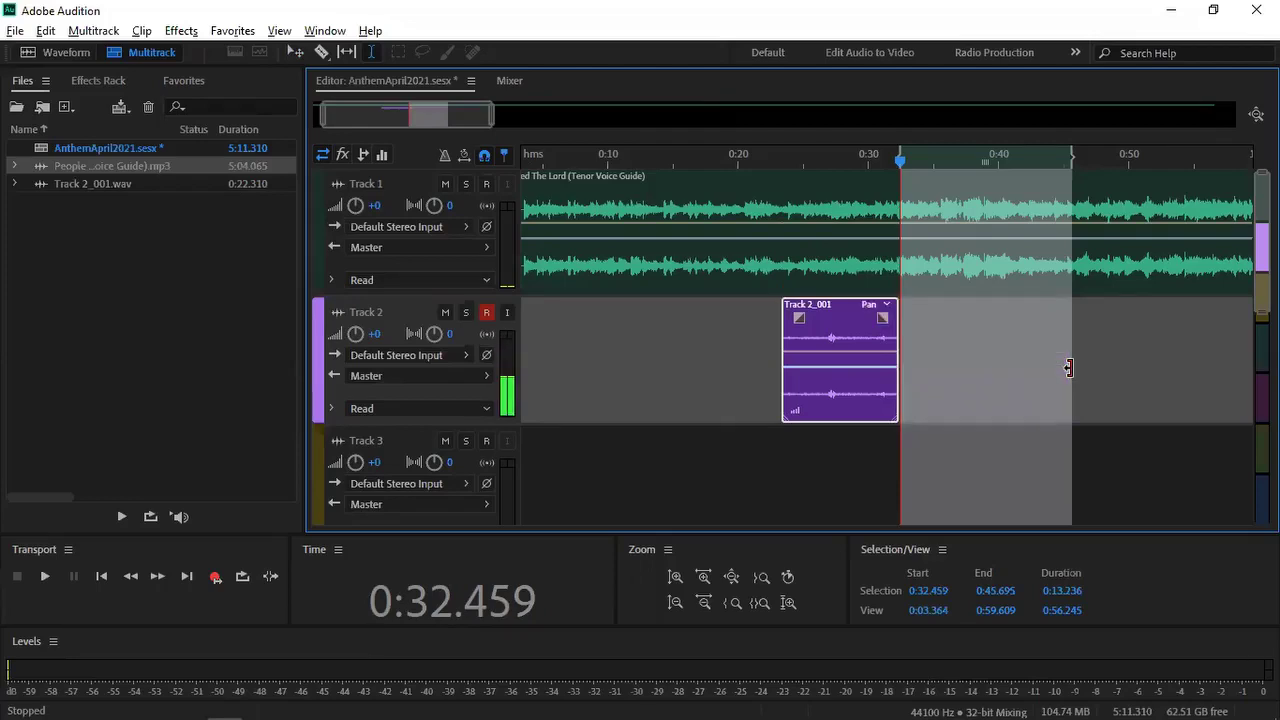
pyautogui.click(924, 355)
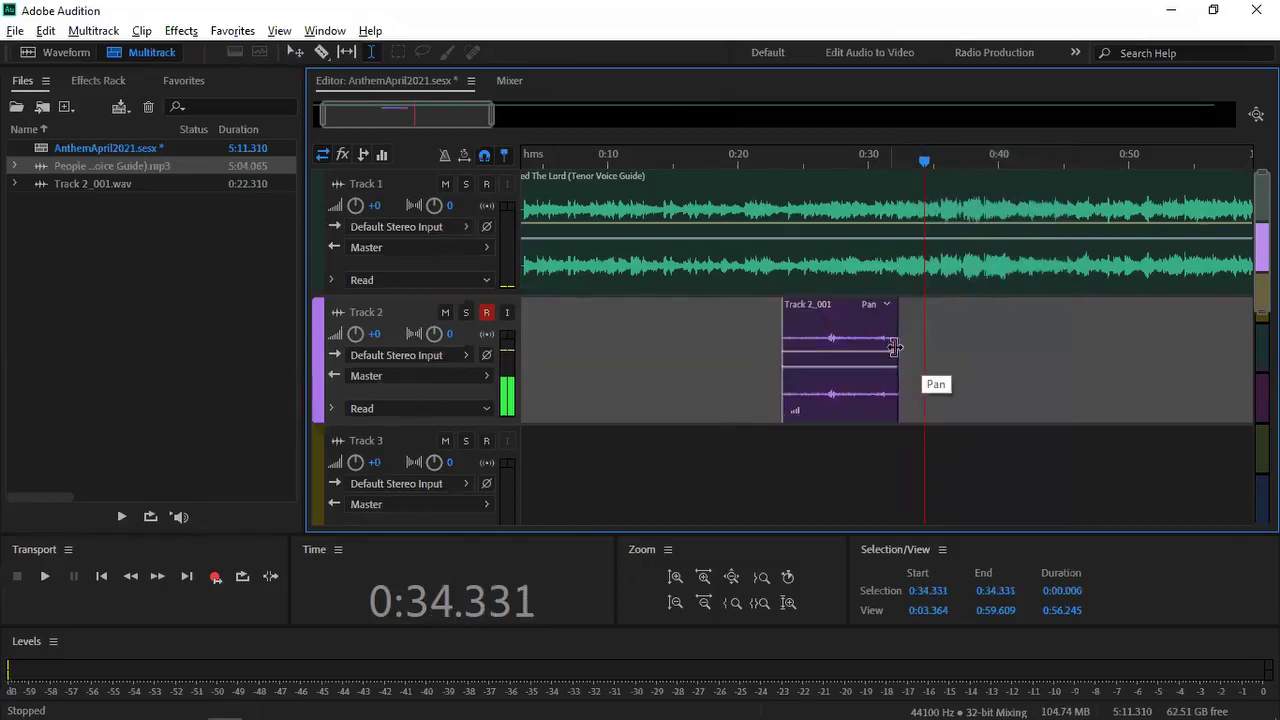
pyautogui.click(903, 342)
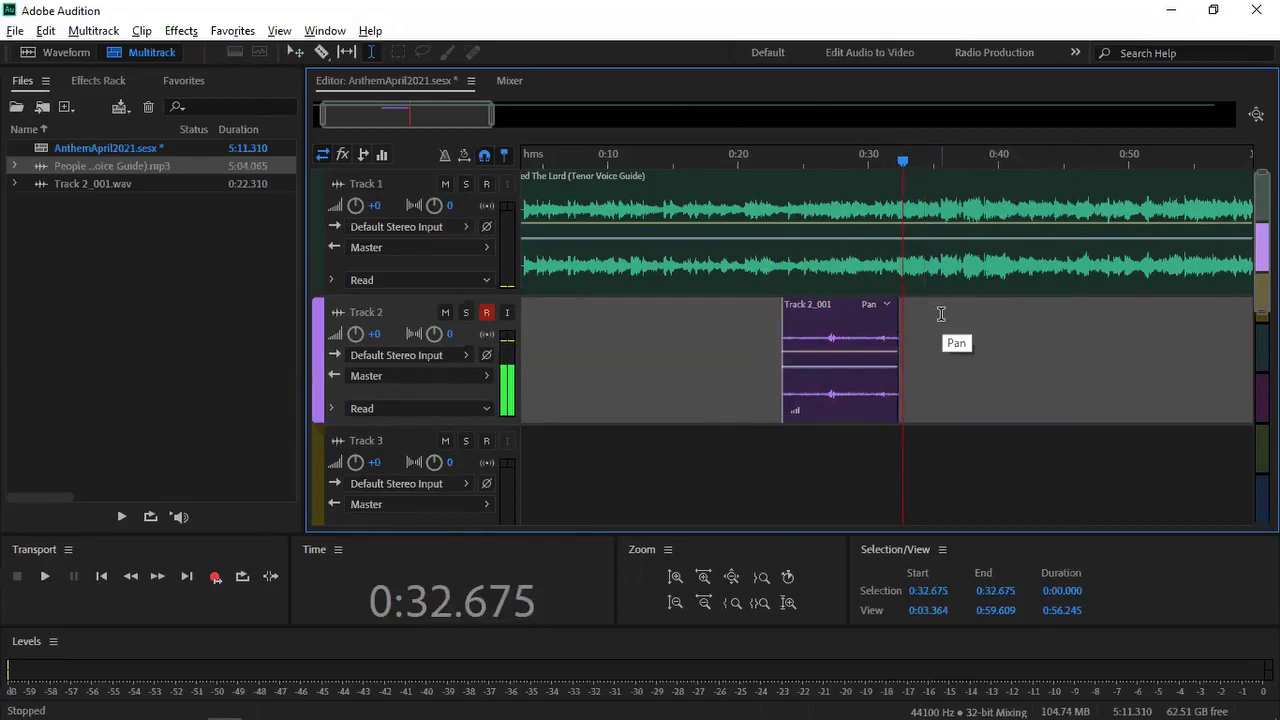
pyautogui.hotkey('ctrl', 'z')
pyautogui.click(1156, 335)
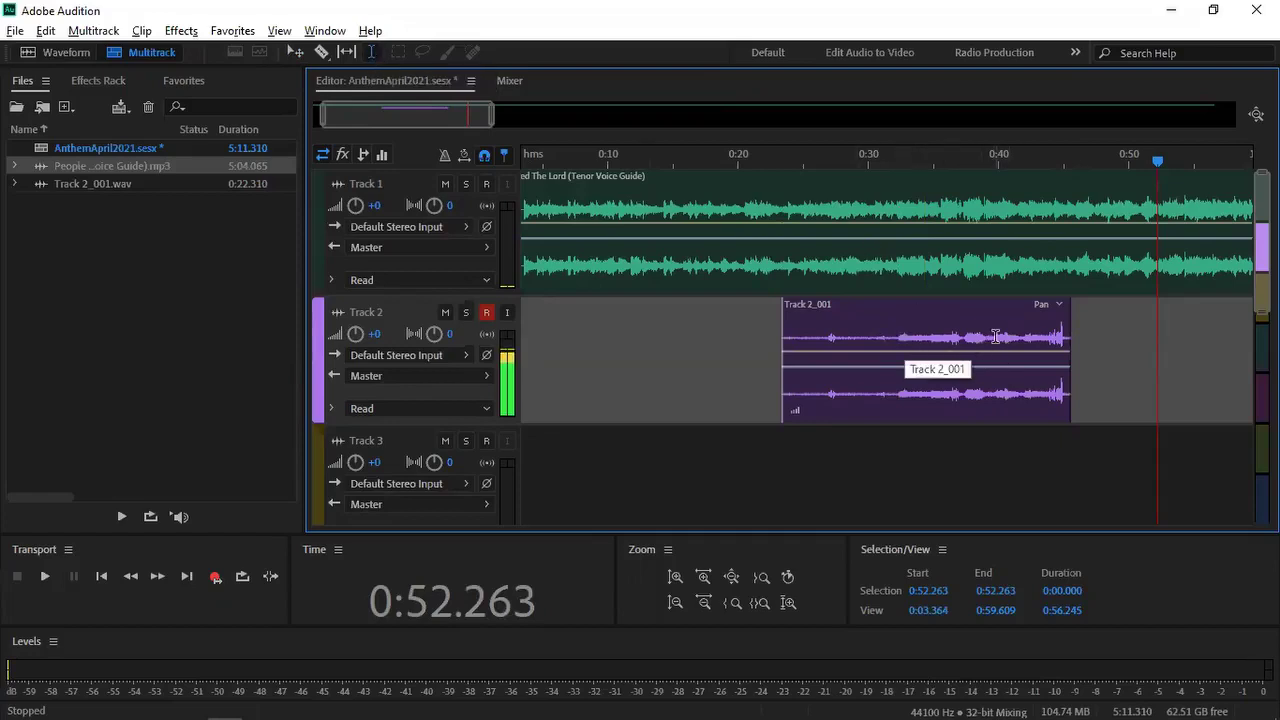
# Step: Delete the Track 2 take from 0:37.5 to its end and place the playhead just after the cut, at about 0:37.6
pyautogui.moveTo(966, 337); pyautogui.dragTo(1072, 345)
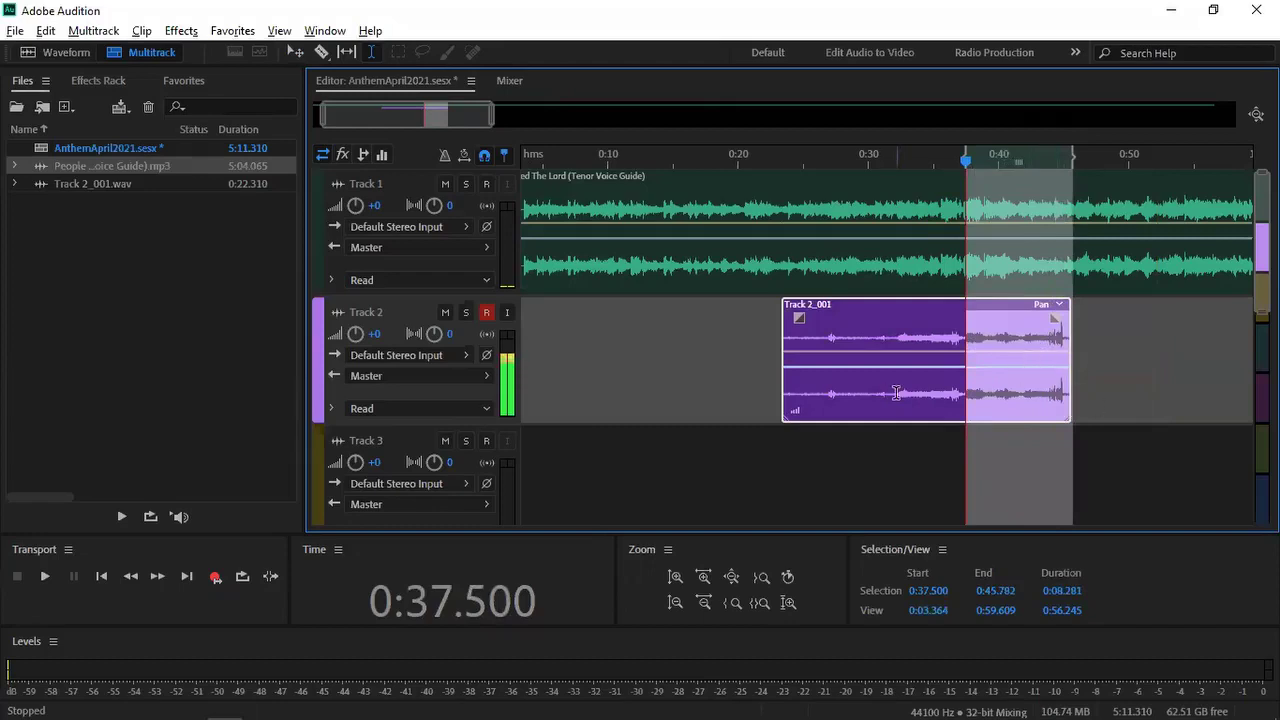
pyautogui.press('Delete')
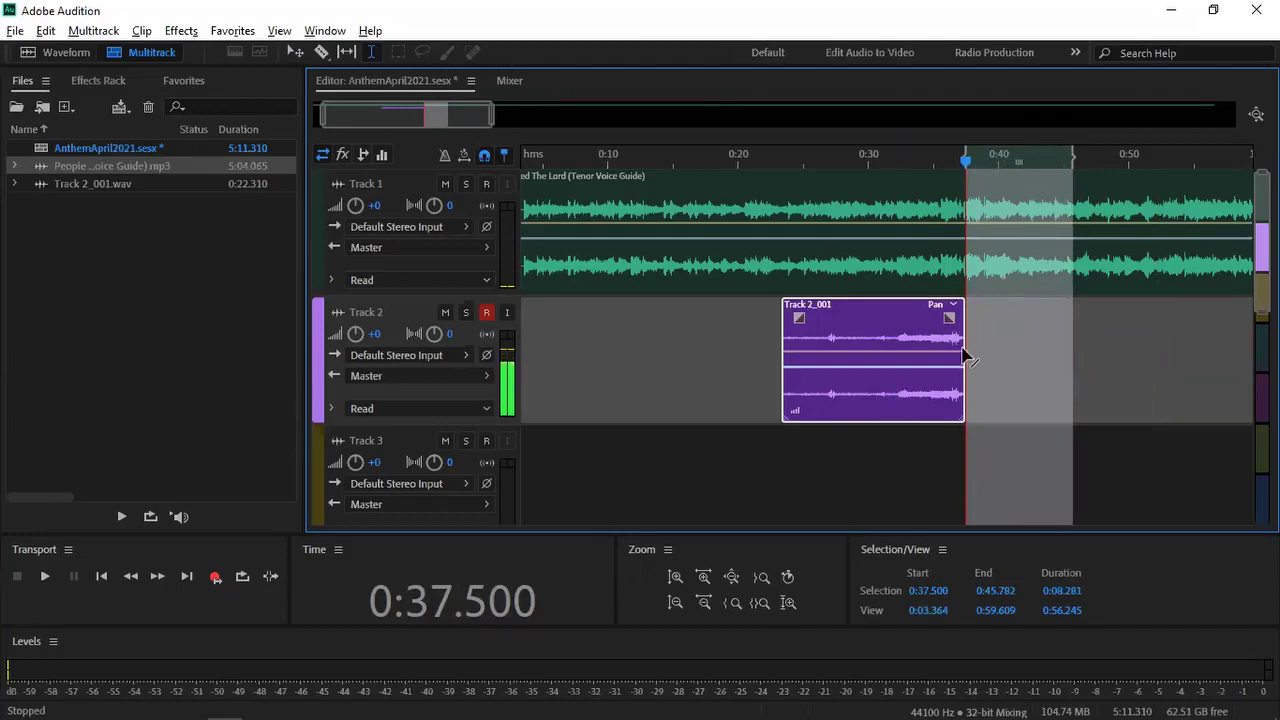
pyautogui.click(953, 338)
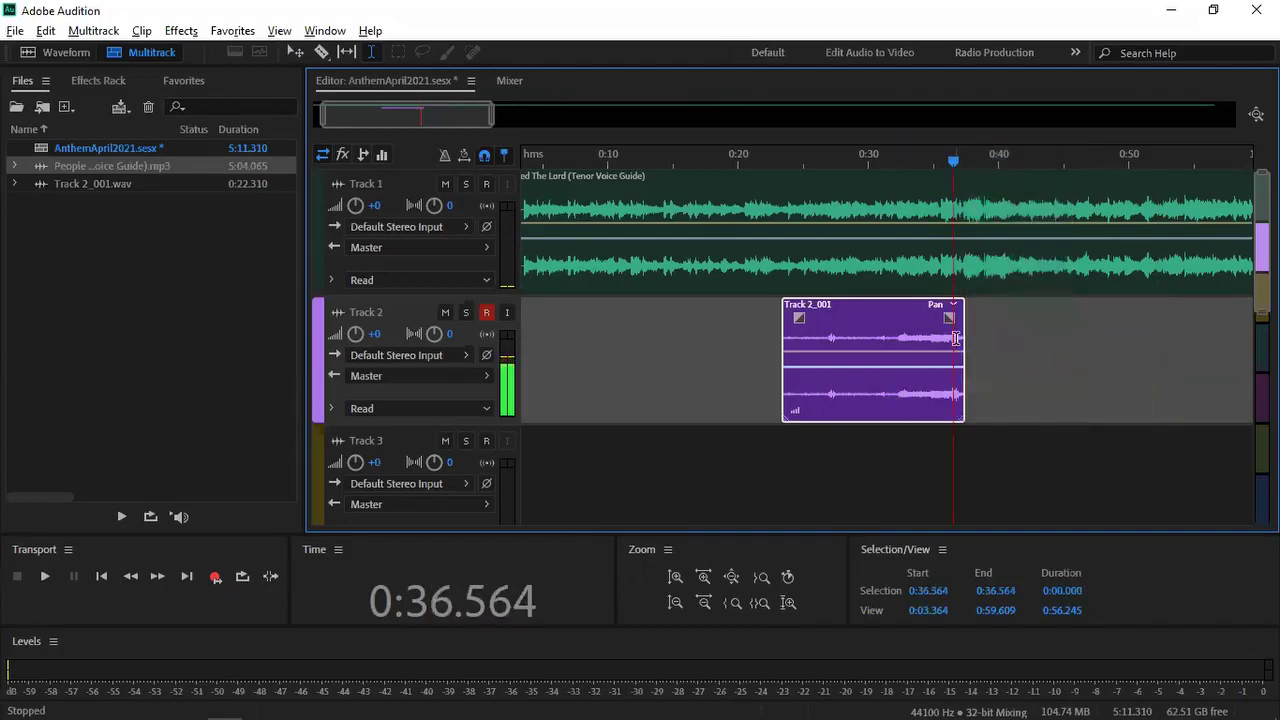
pyautogui.click(960, 340)
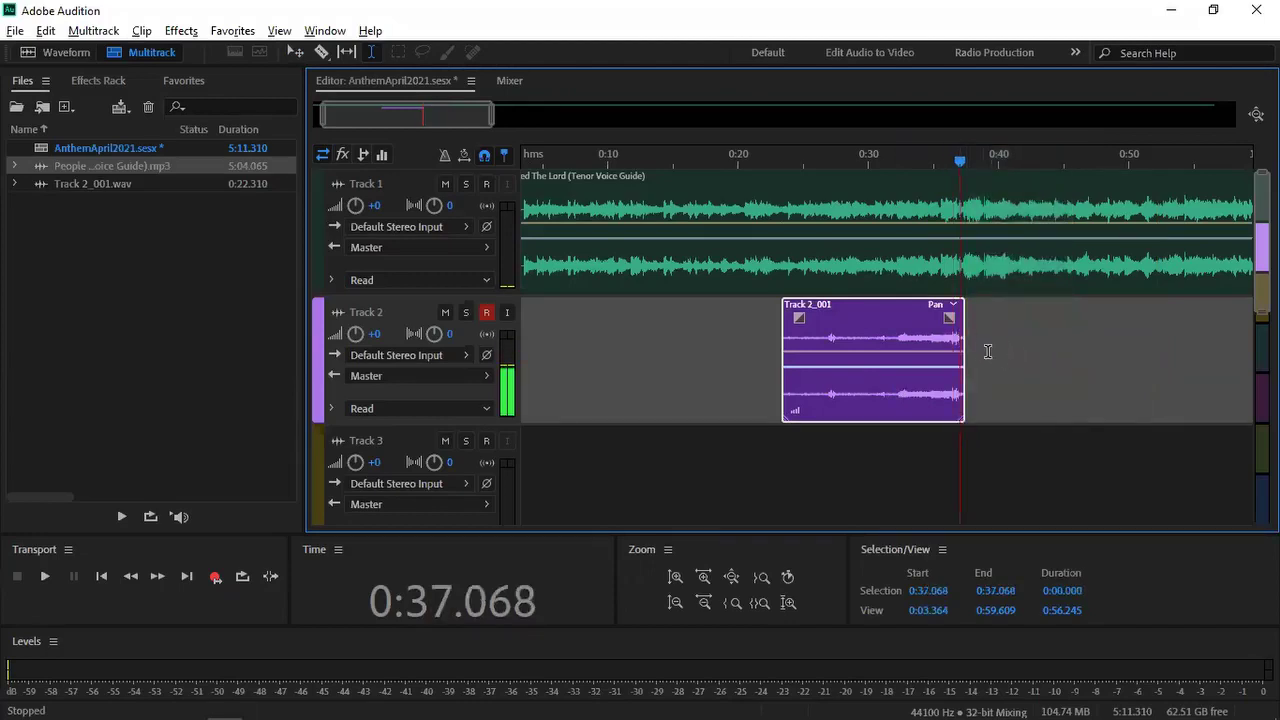
pyautogui.click(968, 338)
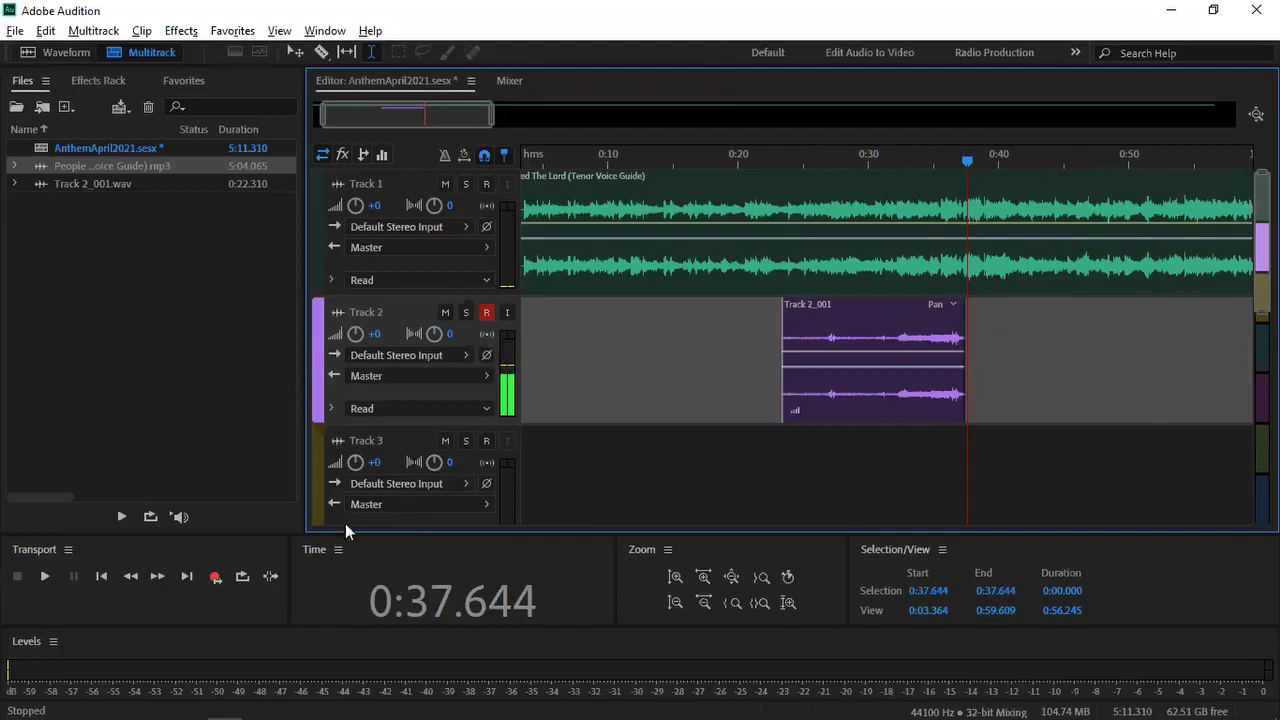
# Step: Record a second take on Track 2 in Punch and Roll Mode from about 0:37.6 to 0:49.9
pyautogui.rightClick(212, 584)
pyautogui.click(238, 606)
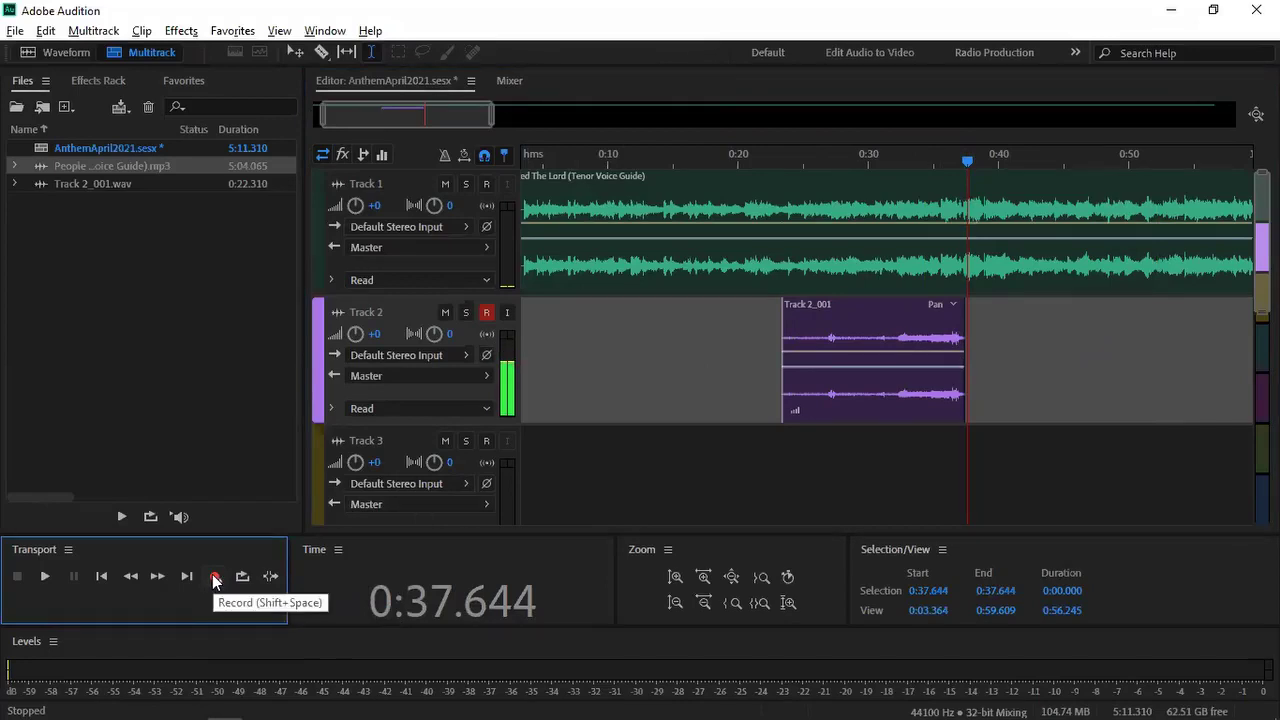
pyautogui.click(214, 578)
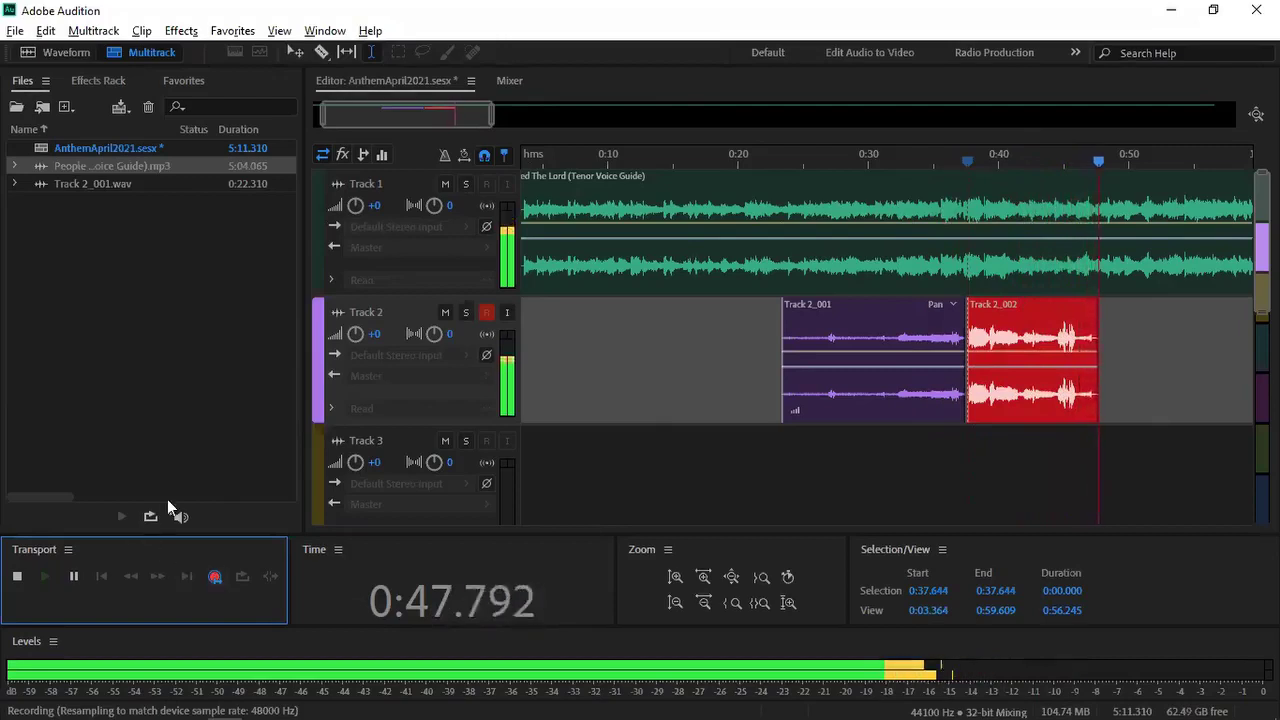
pyautogui.click(71, 578)
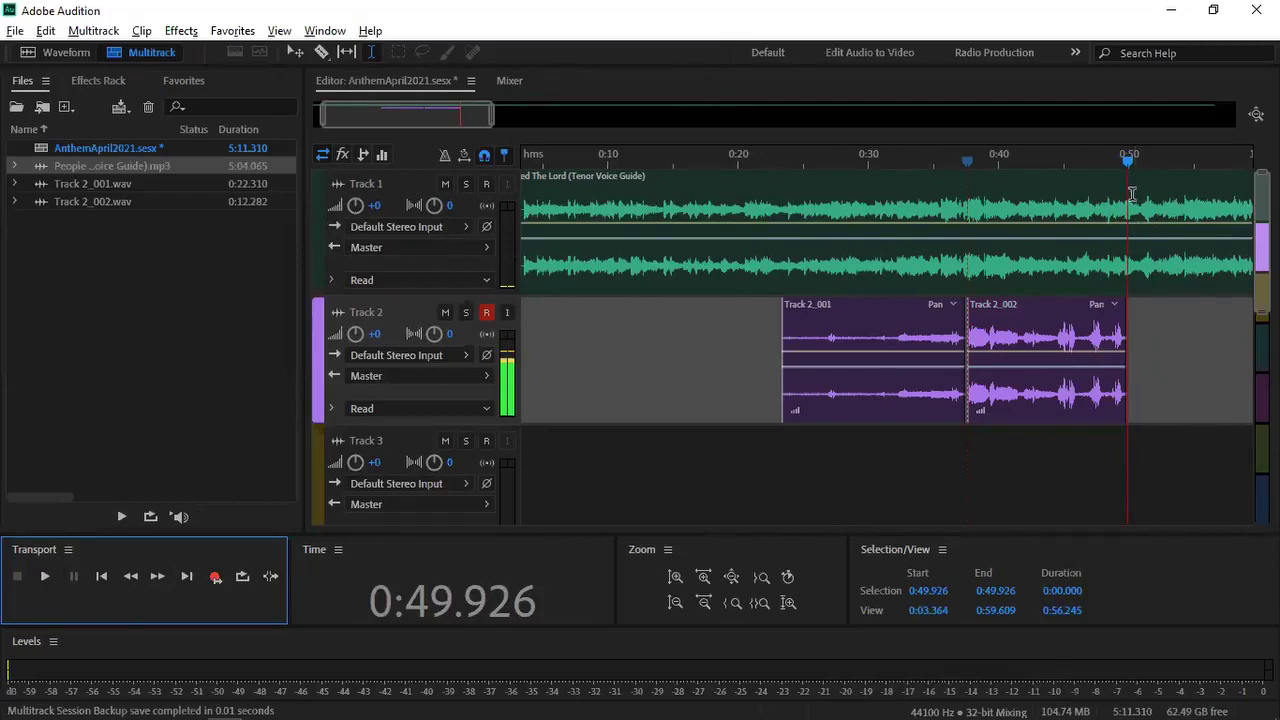
# Step: Solo Track 2, play back the vocals from about 0:26.6 to 0:35, and turn the solo off
pyautogui.moveTo(1129, 162); pyautogui.dragTo(826, 210)
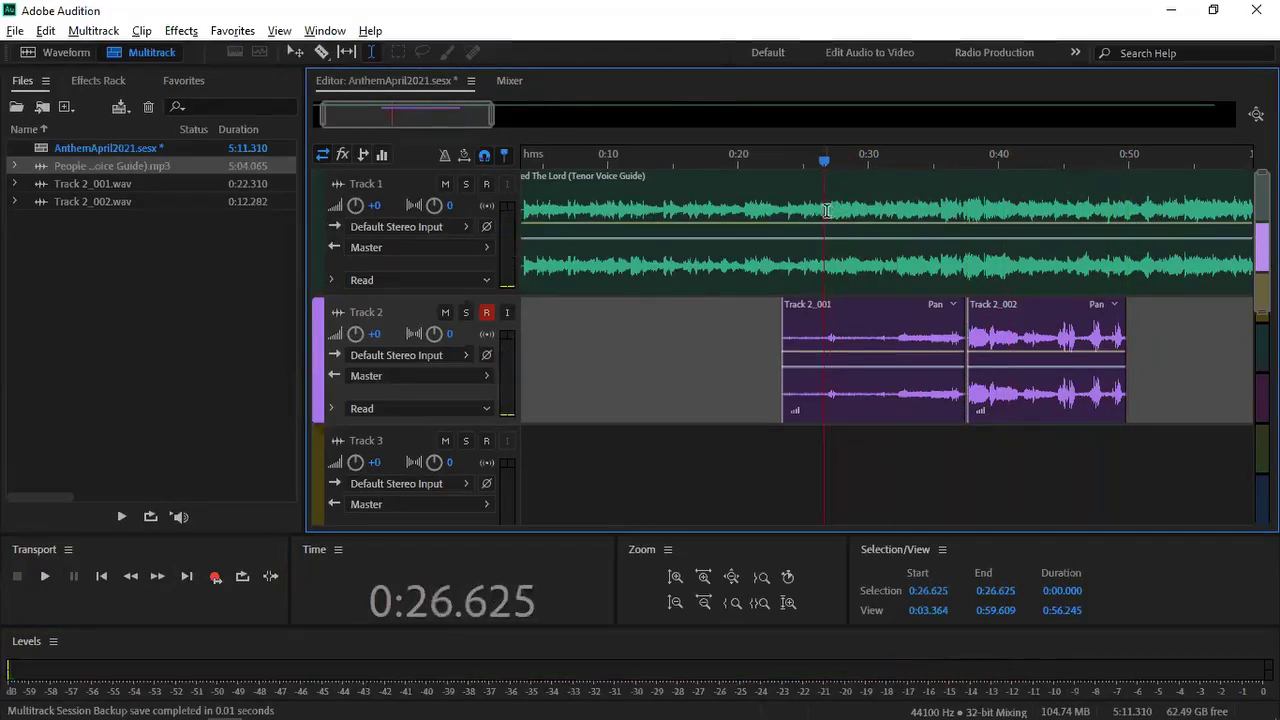
pyautogui.click(465, 312)
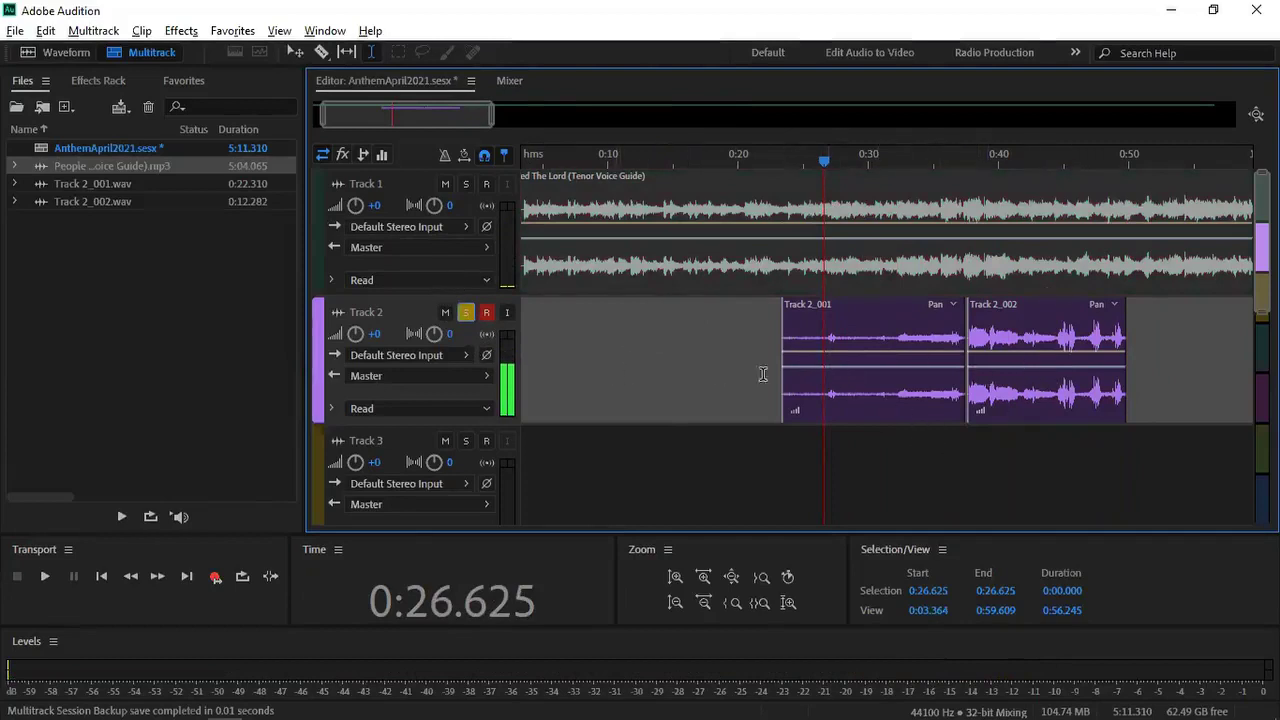
pyautogui.click(43, 577)
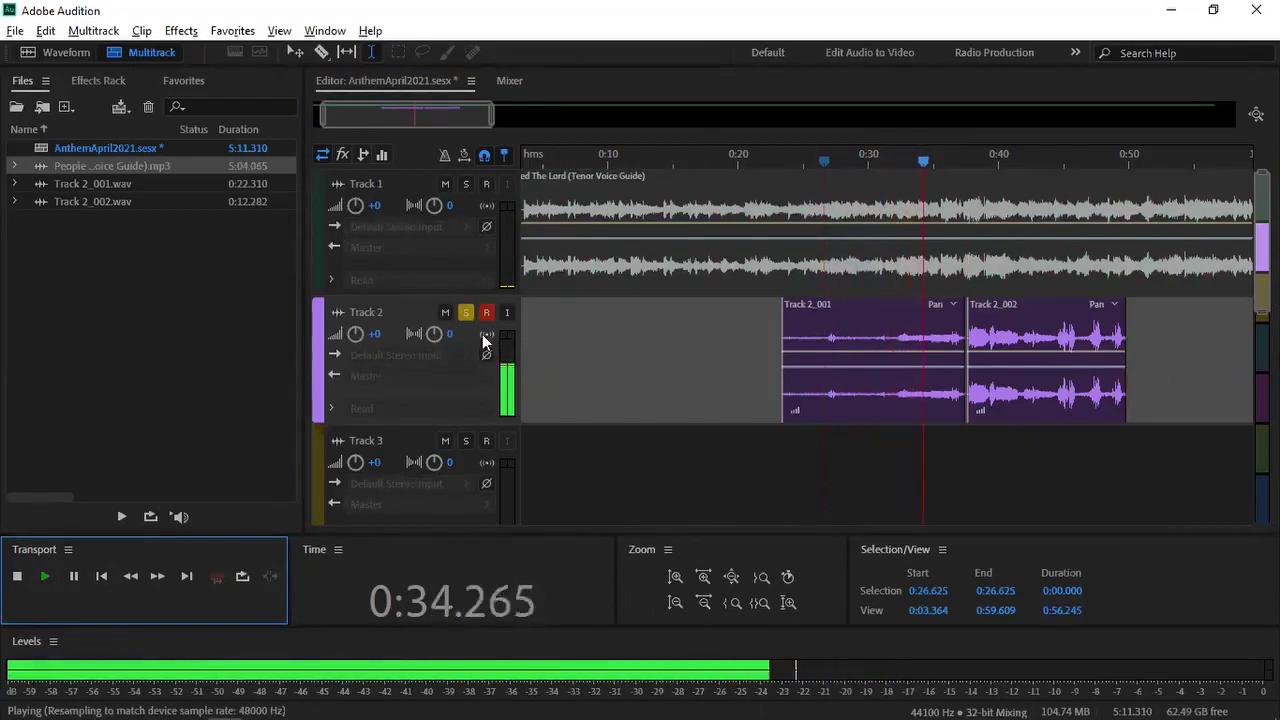
pyautogui.press('space')
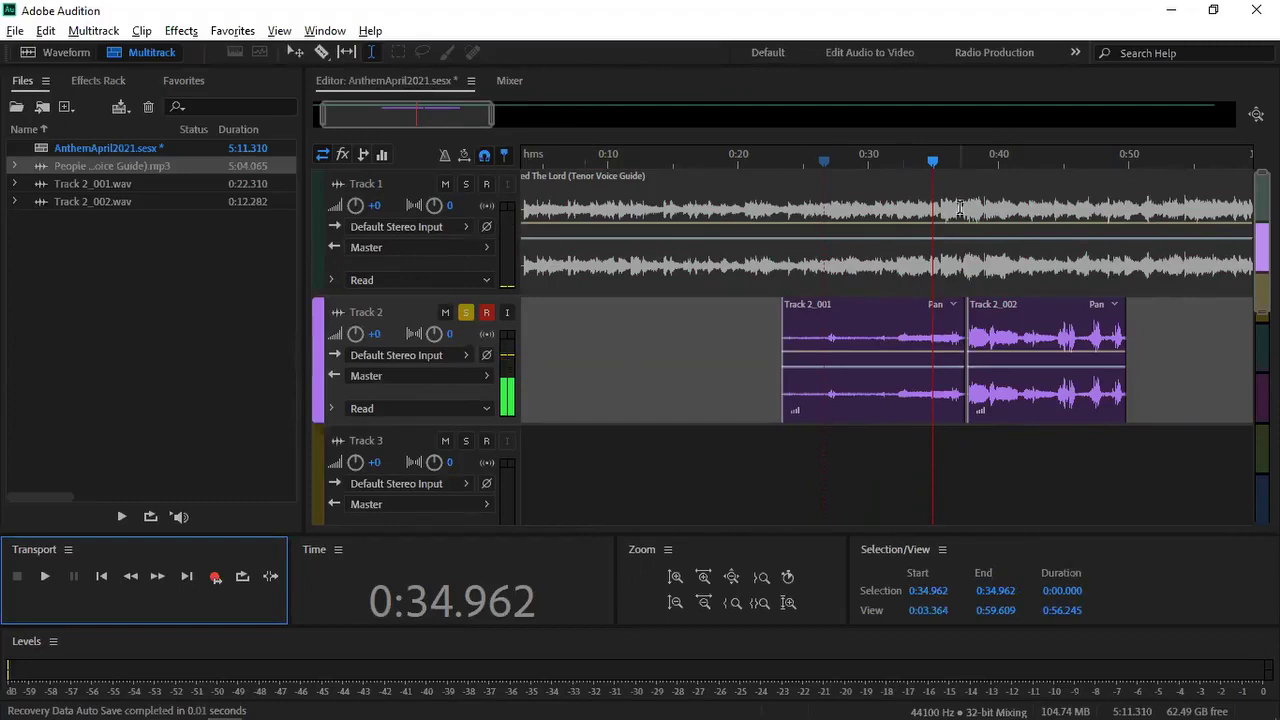
pyautogui.click(469, 313)
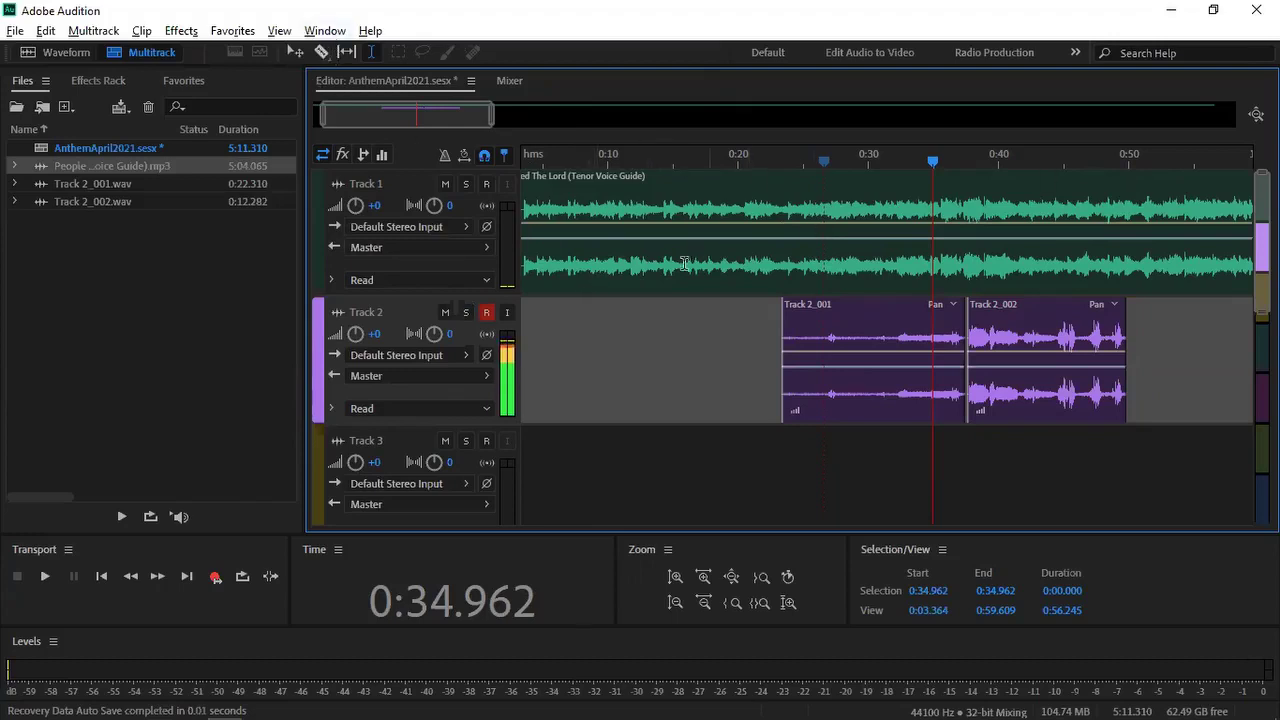
# Step: Look through the list of available workspaces without switching away from Classic
pyautogui.click(325, 31)
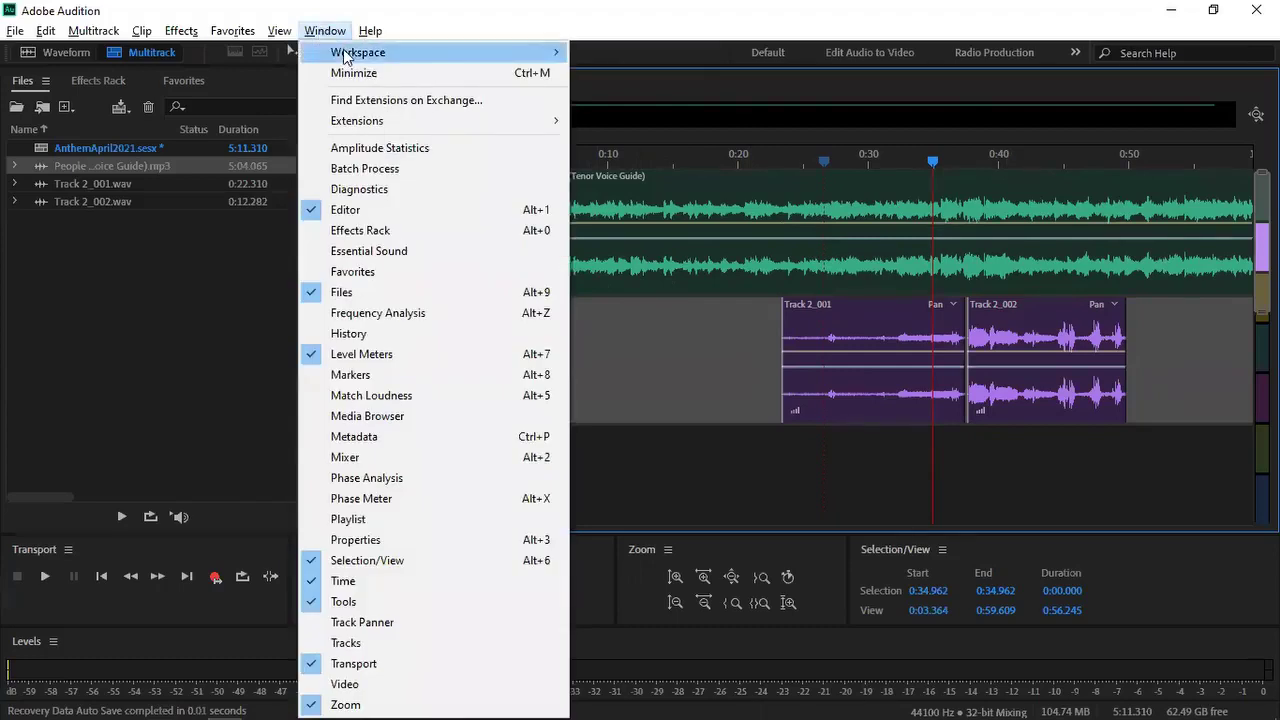
pyautogui.moveTo(338, 52)
pyautogui.moveTo(540, 58)
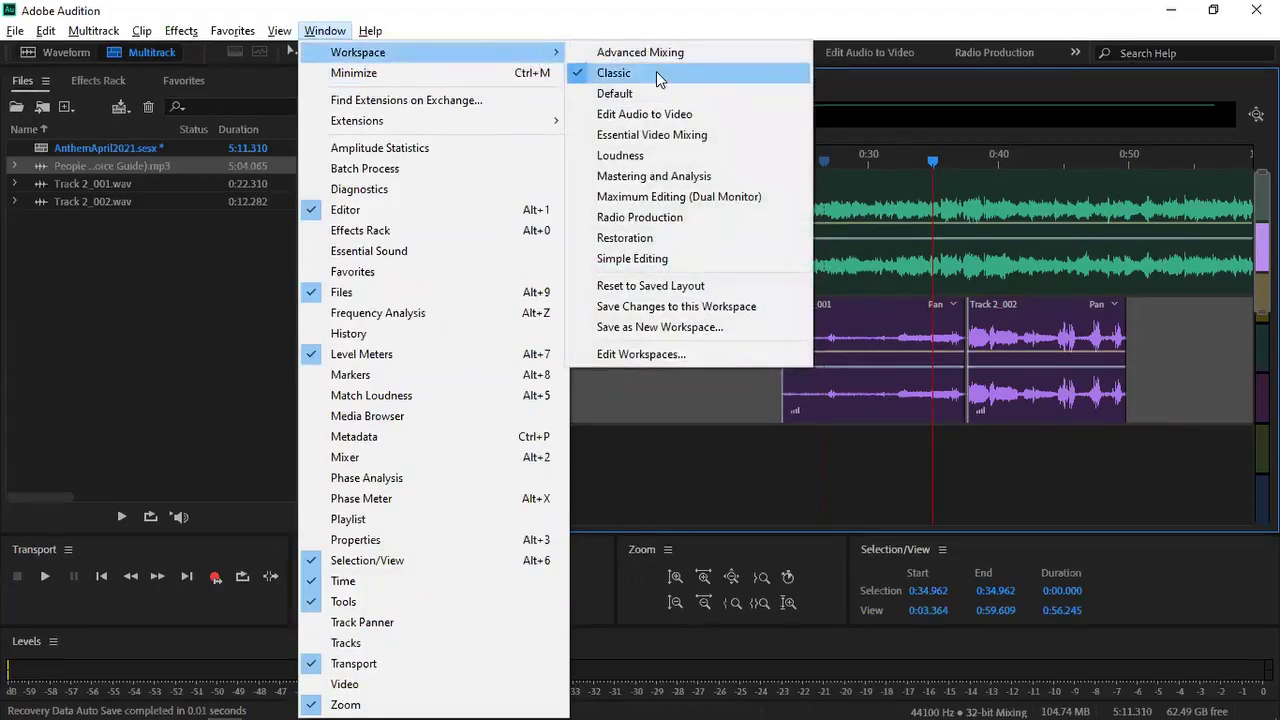
pyautogui.click(858, 453)
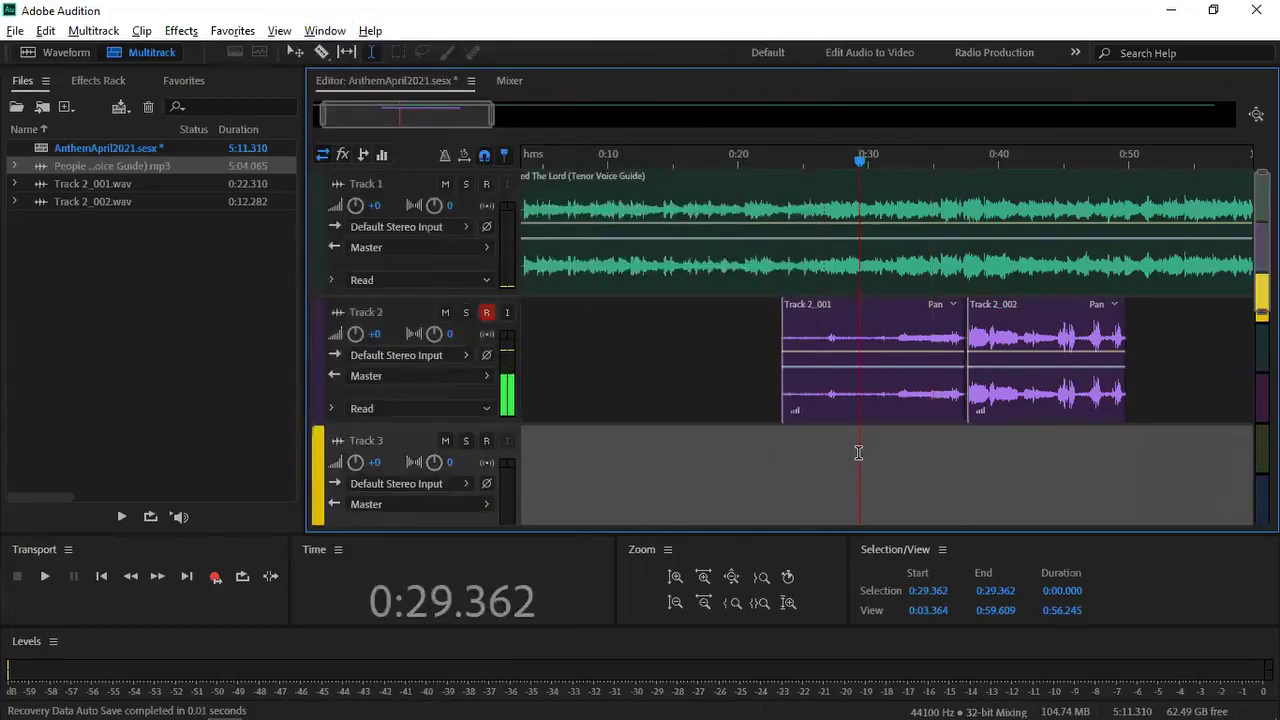
pyautogui.click(325, 30)
pyautogui.moveTo(432, 64)
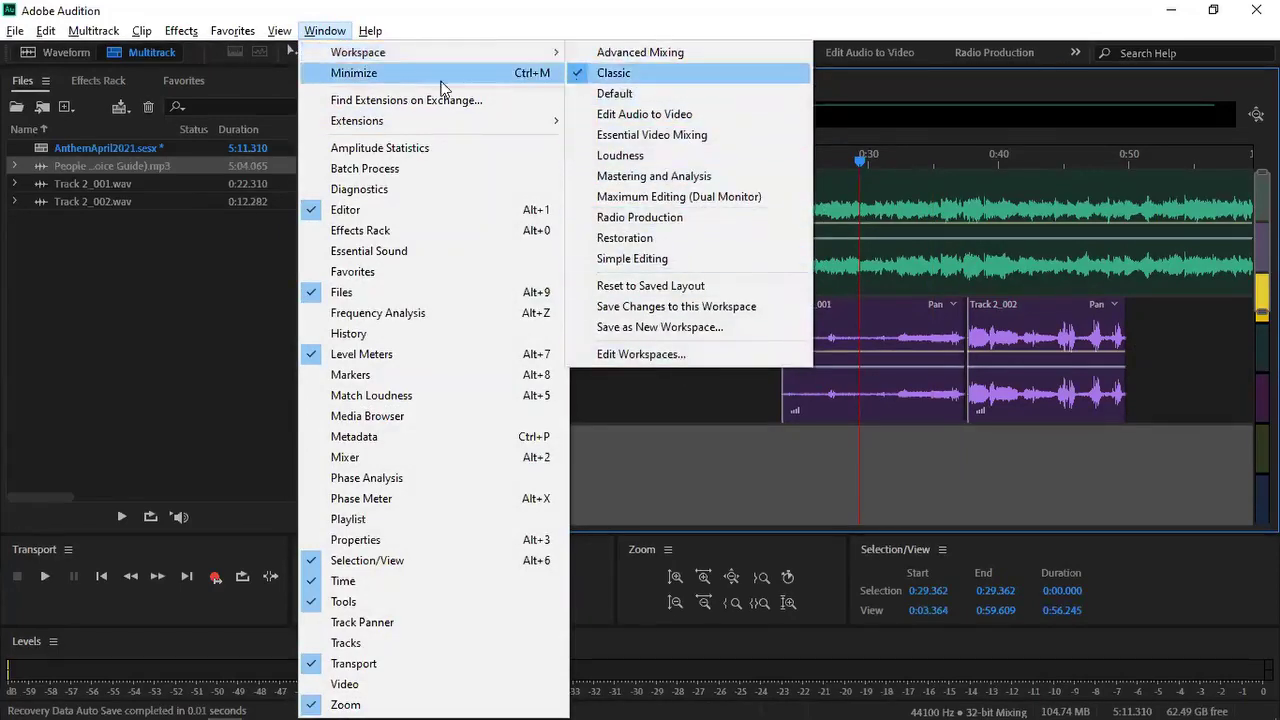
pyautogui.click(318, 32)
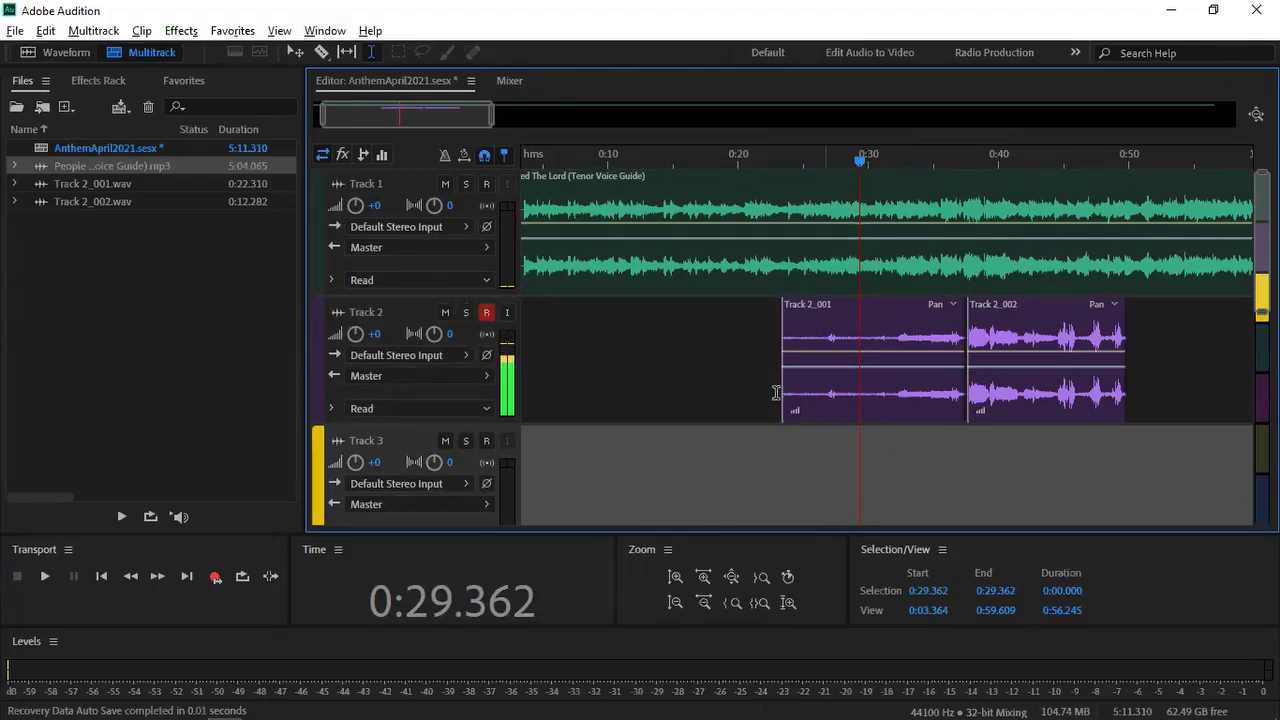
# Step: Prepare Track 3 for recording from about 0:09.6, with Tracks 1 and 2 muted and Track 2 disarmed
pyautogui.click(446, 186)
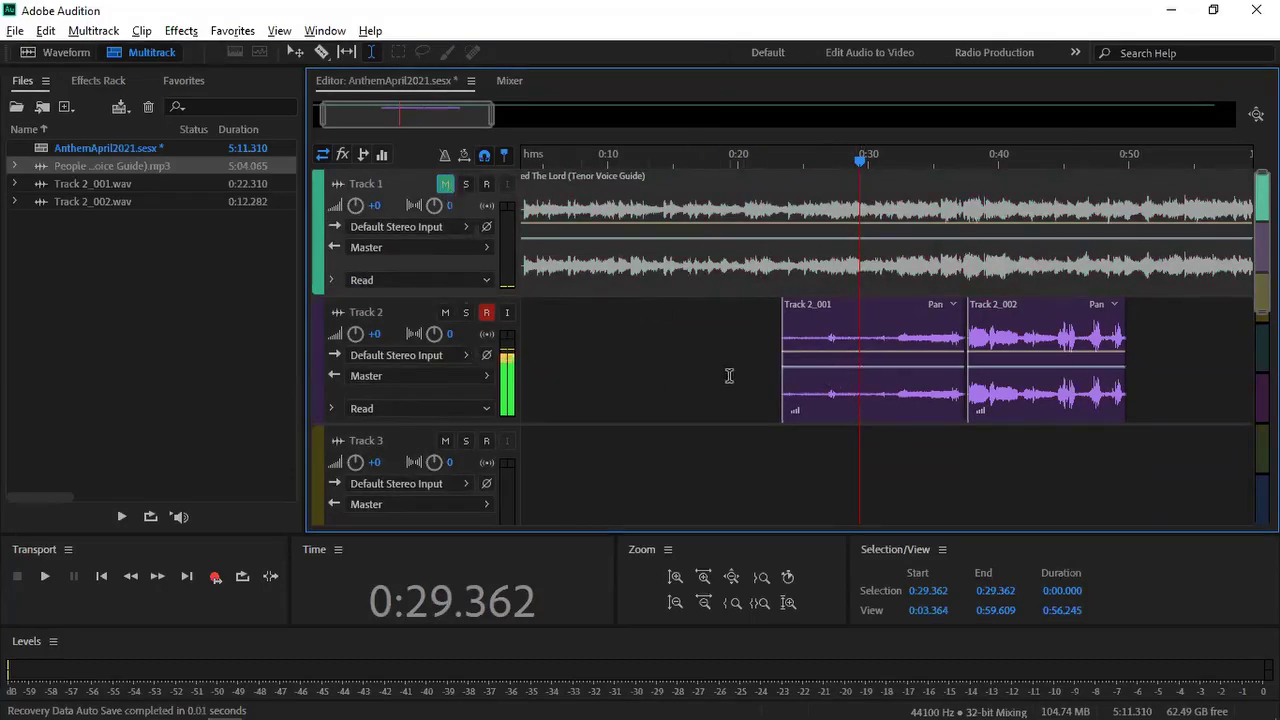
pyautogui.click(445, 312)
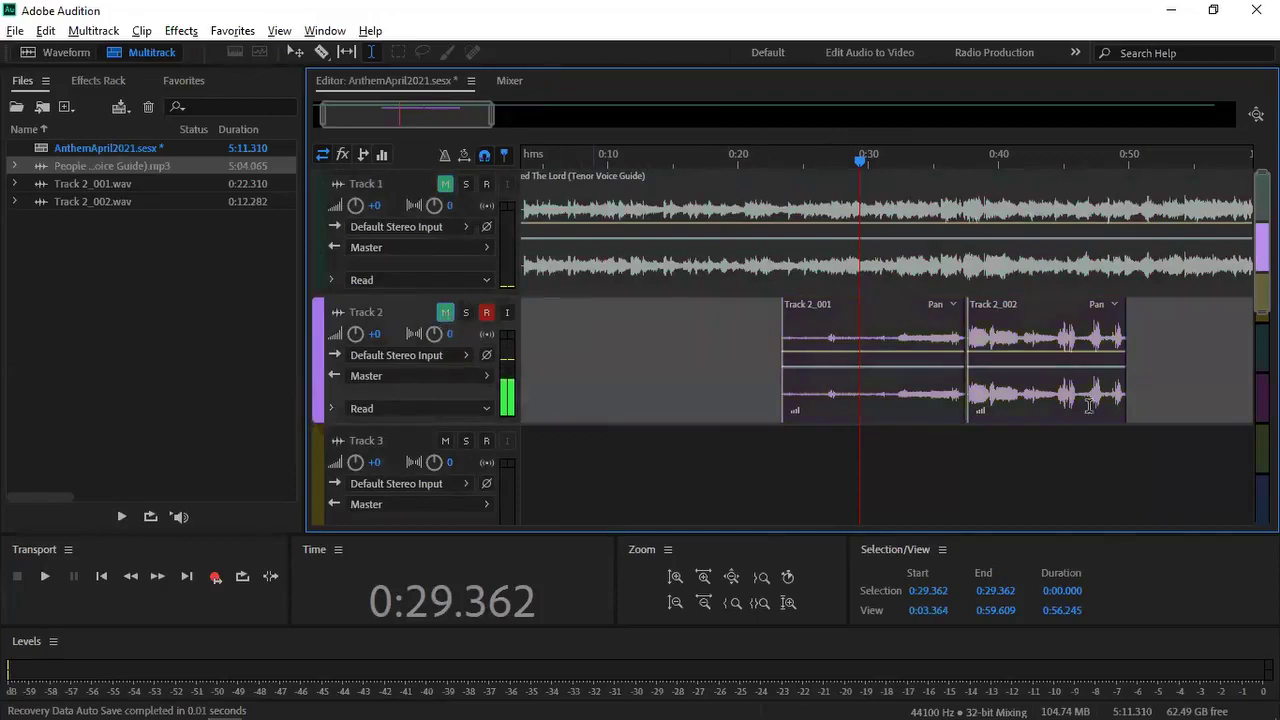
pyautogui.click(486, 313)
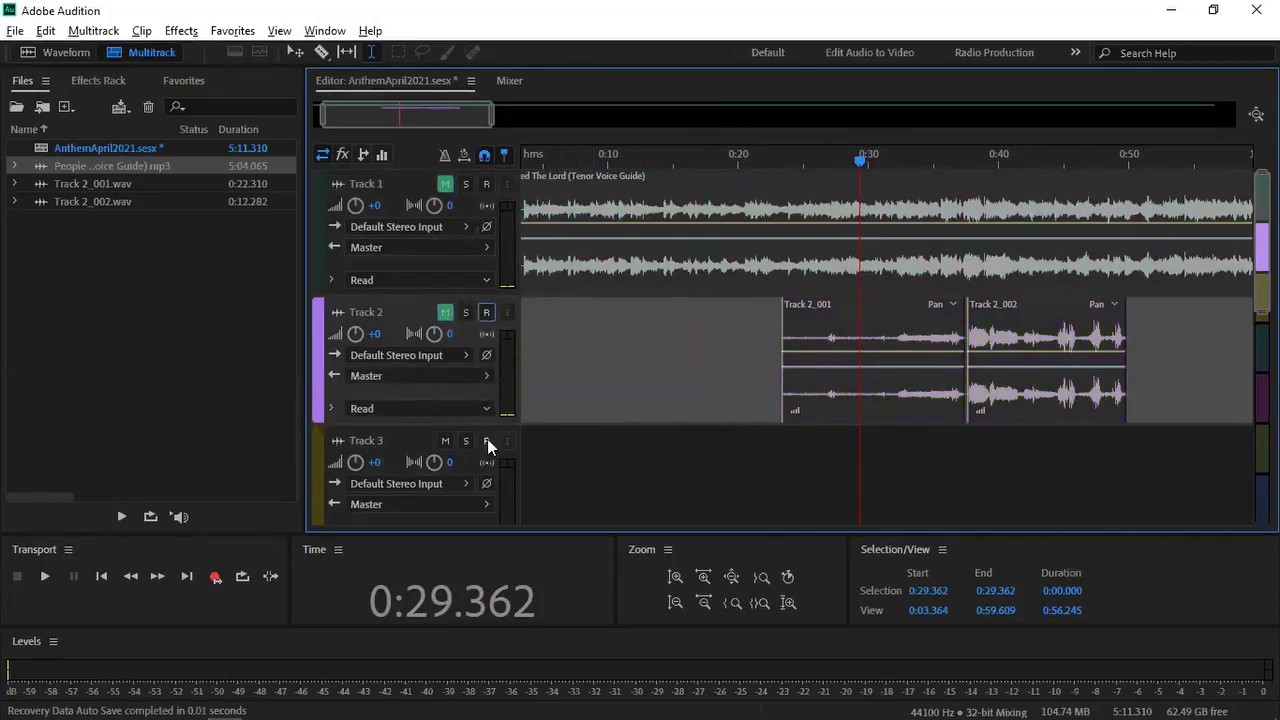
pyautogui.click(487, 441)
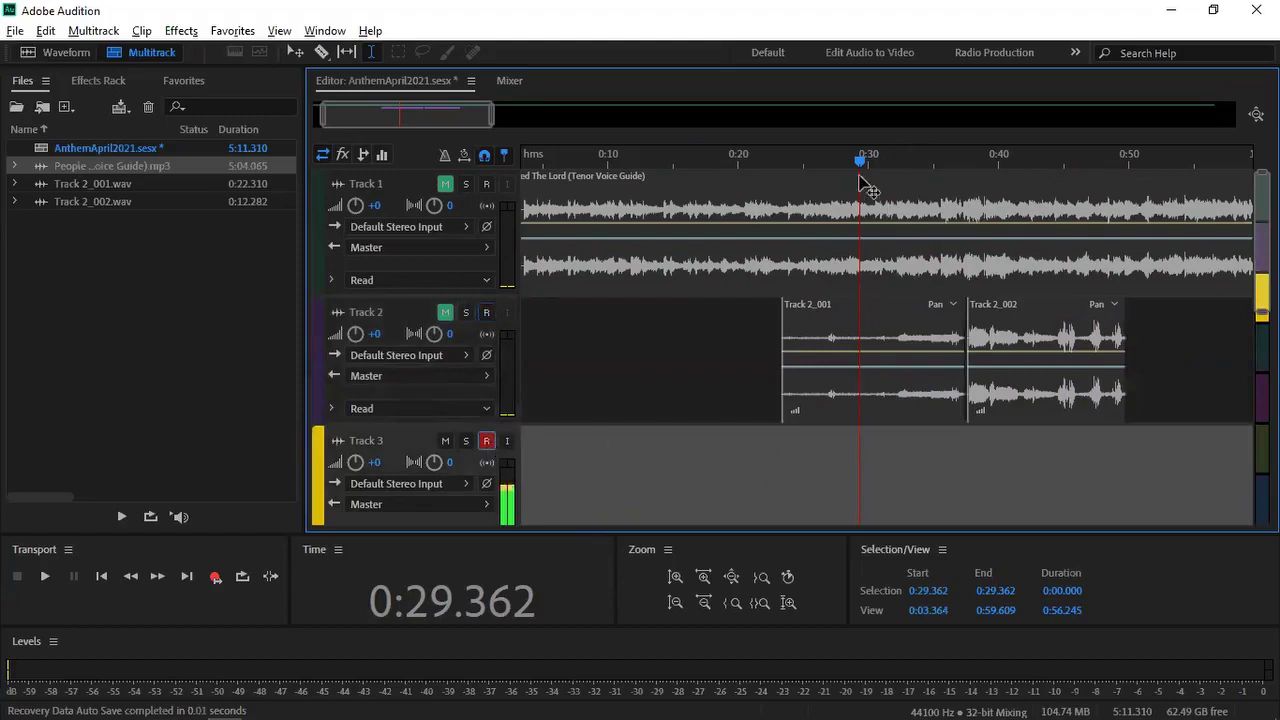
pyautogui.moveTo(860, 160); pyautogui.dragTo(602, 229)
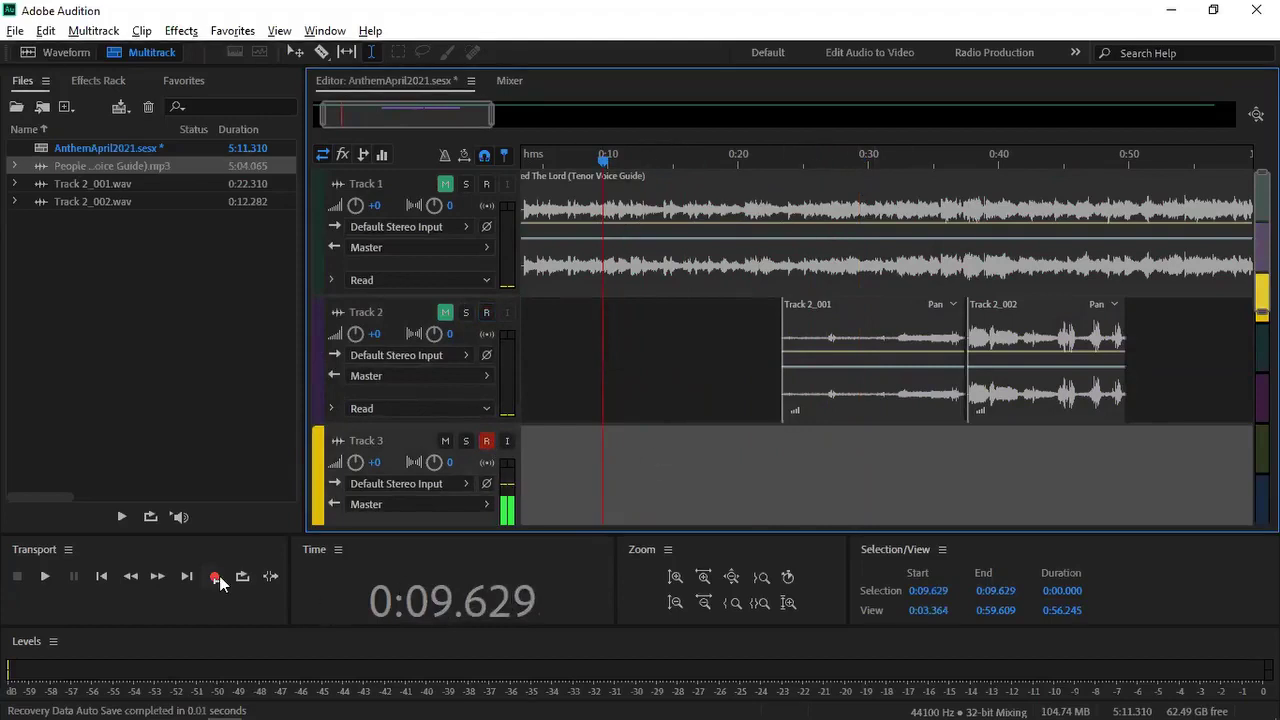
# Step: Record a take on Track 3 from about 0:09.6 to 0:15.6, and delete its tail from about 0:13.9
pyautogui.click(216, 578)
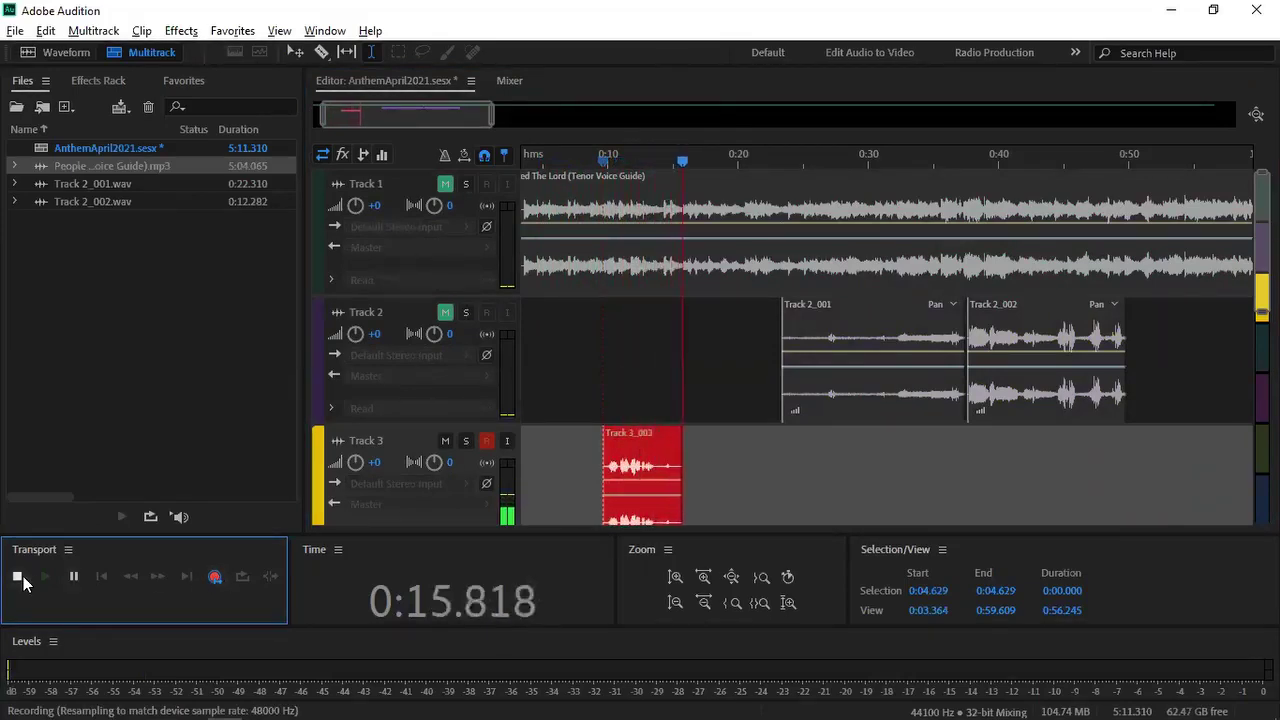
pyautogui.press('space')
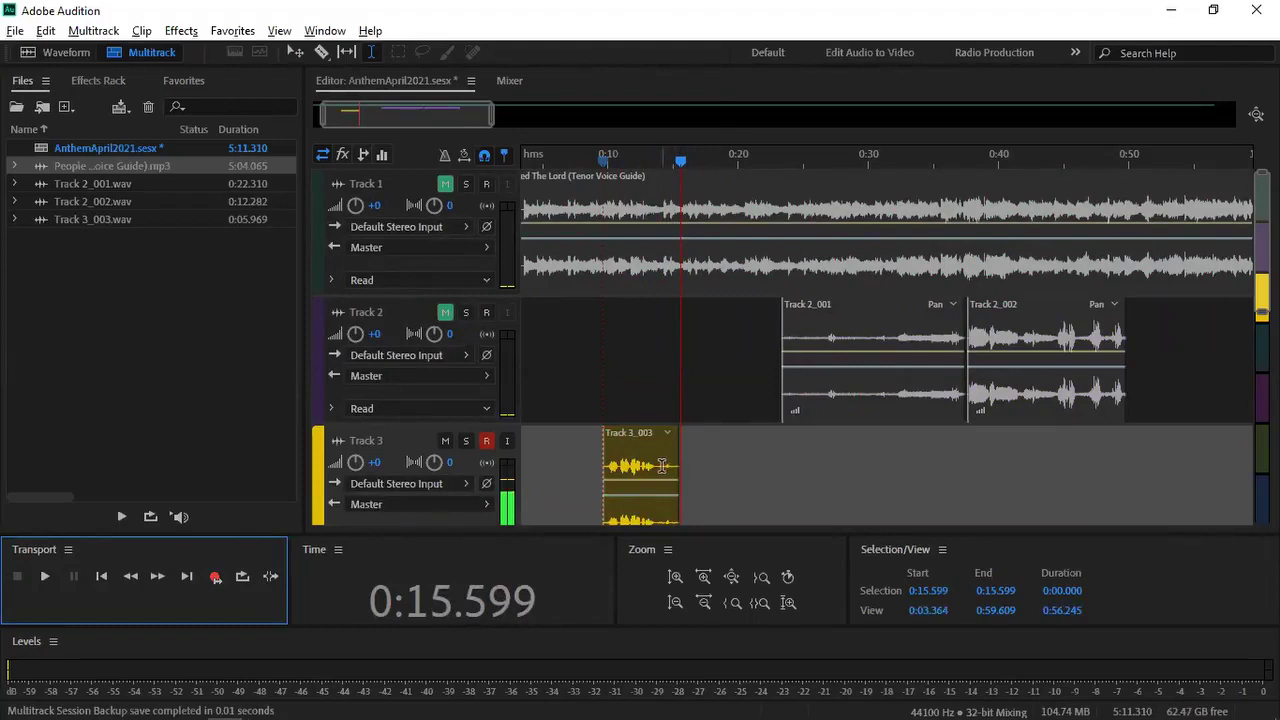
pyautogui.moveTo(658, 466); pyautogui.dragTo(675, 467)
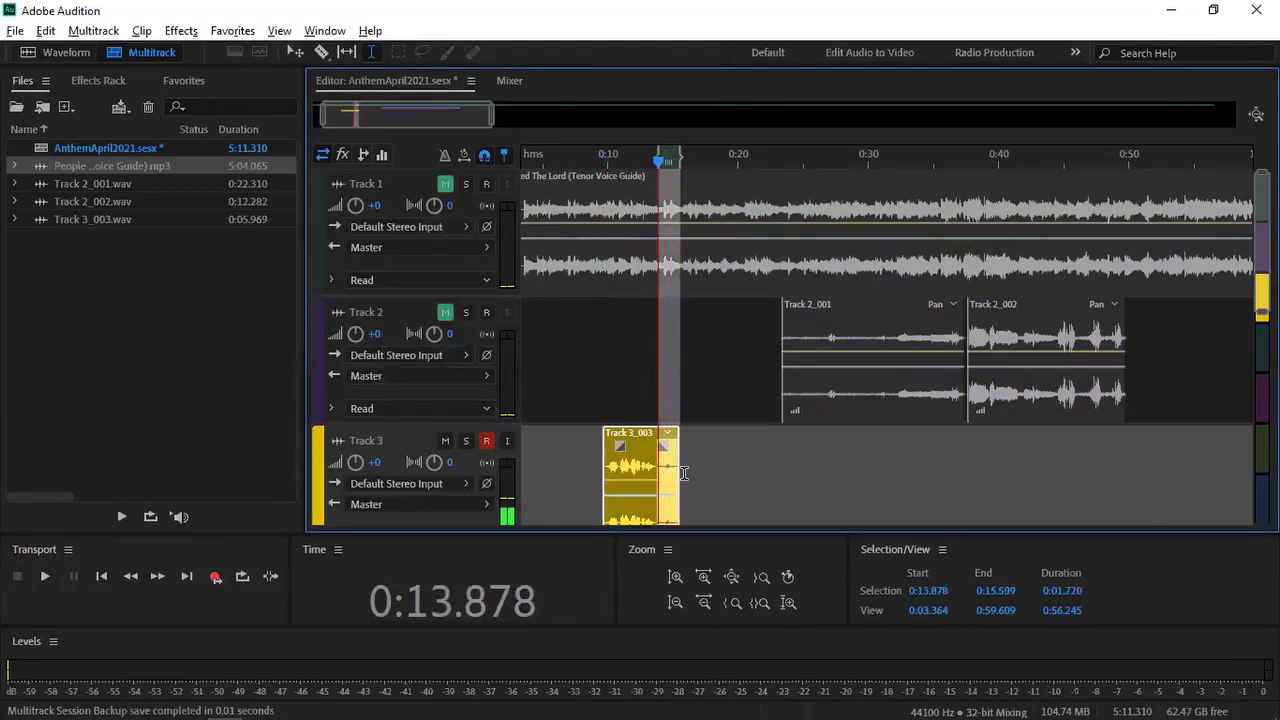
pyautogui.press('Delete')
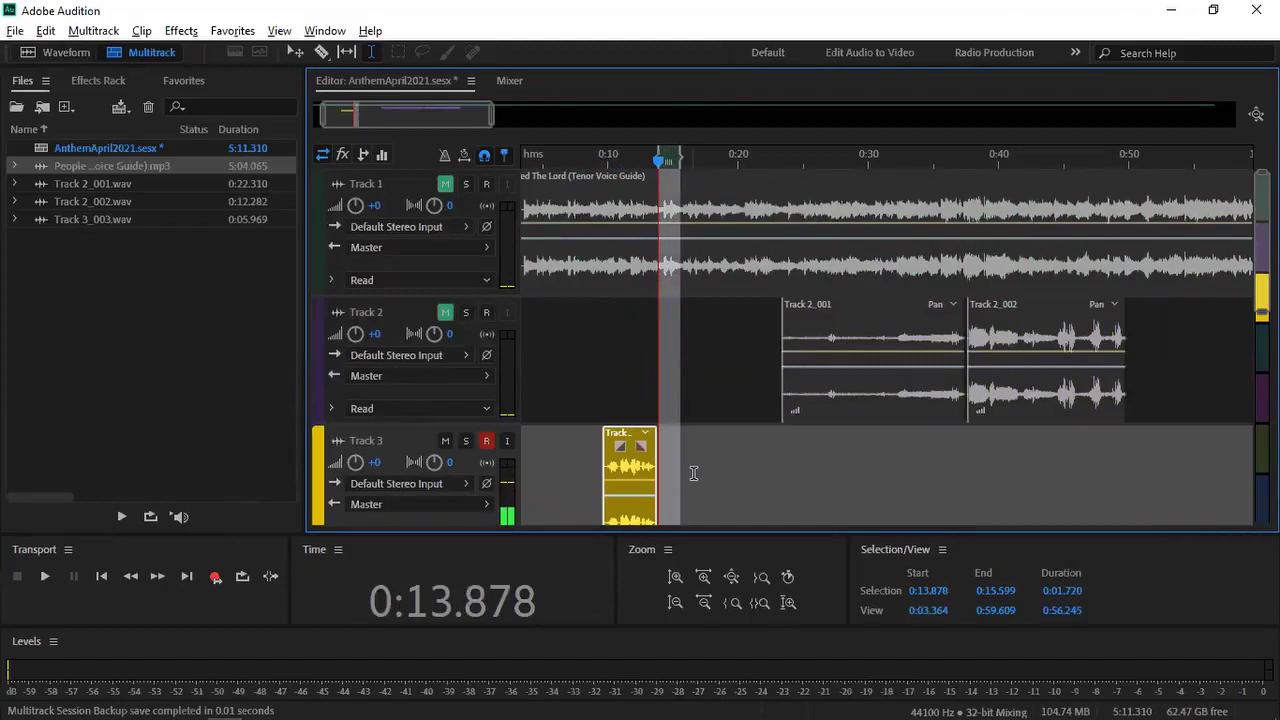
# Step: Record a replacement ending on Track 3 from about 0:13.9 to 0:17.4, and play it back from about 0:12.2 to 0:18.1
pyautogui.click(697, 473)
pyautogui.press('Left')
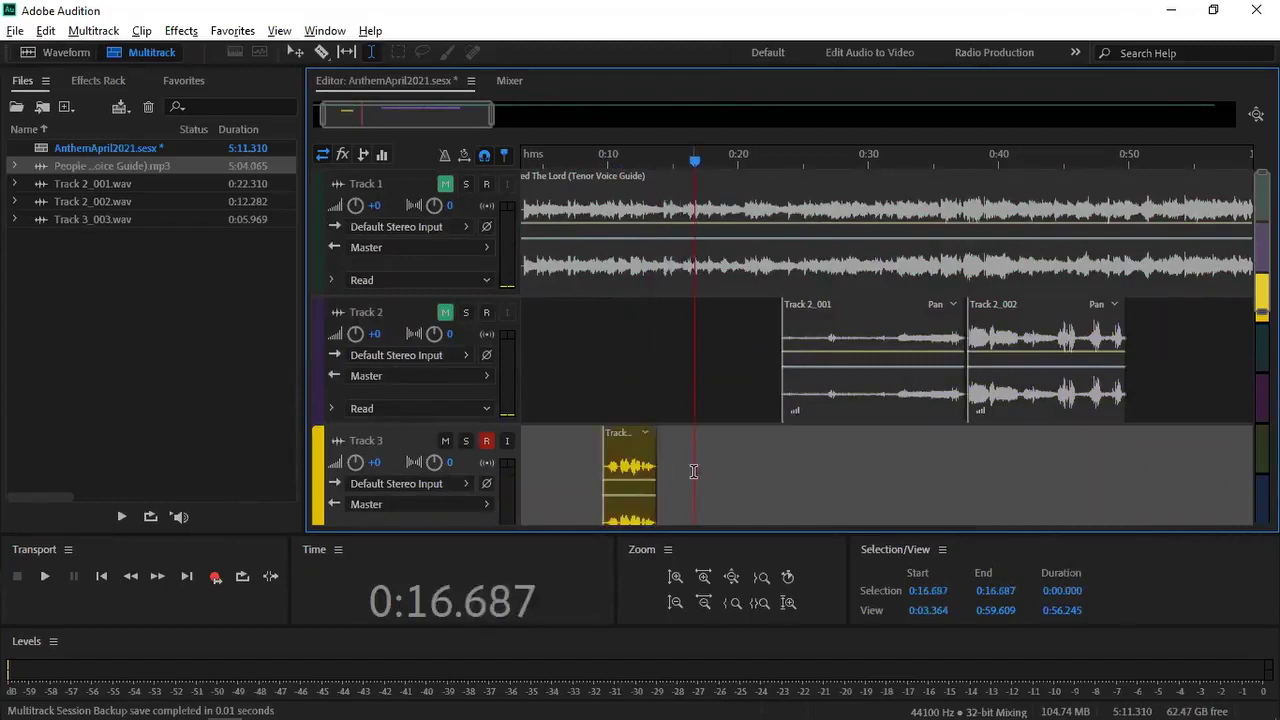
pyautogui.press('Right')
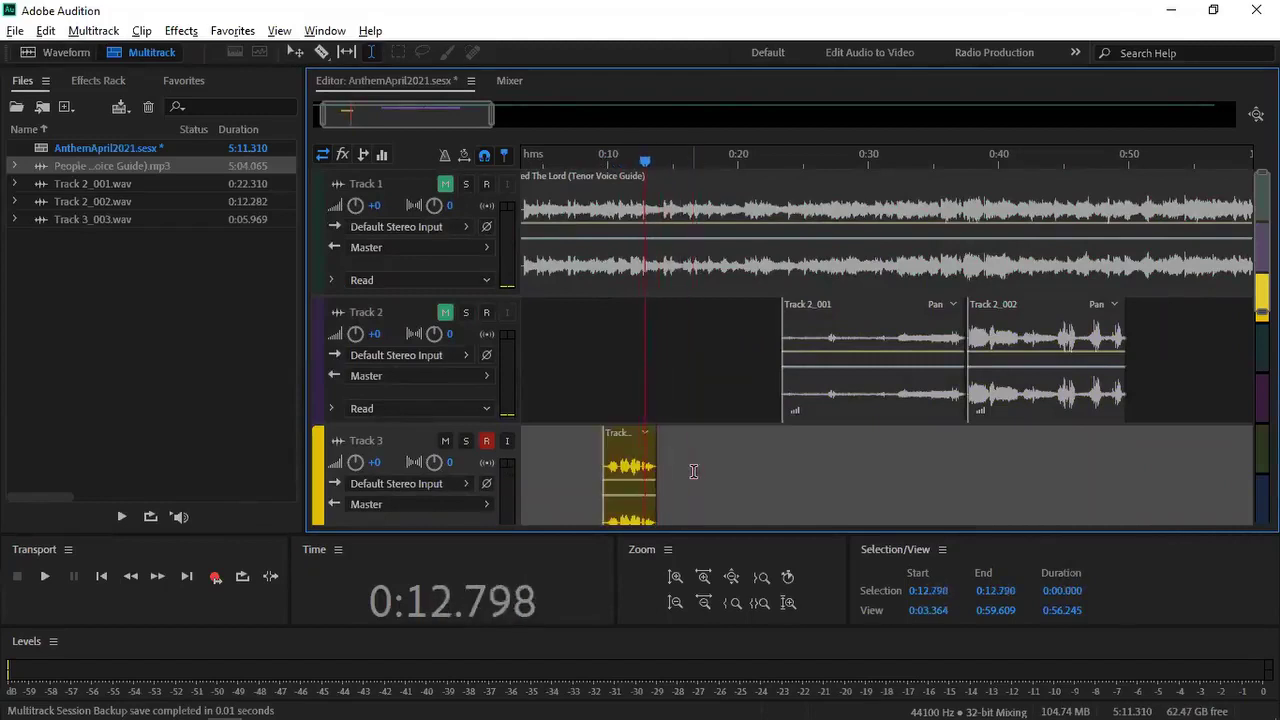
pyautogui.click(102, 577)
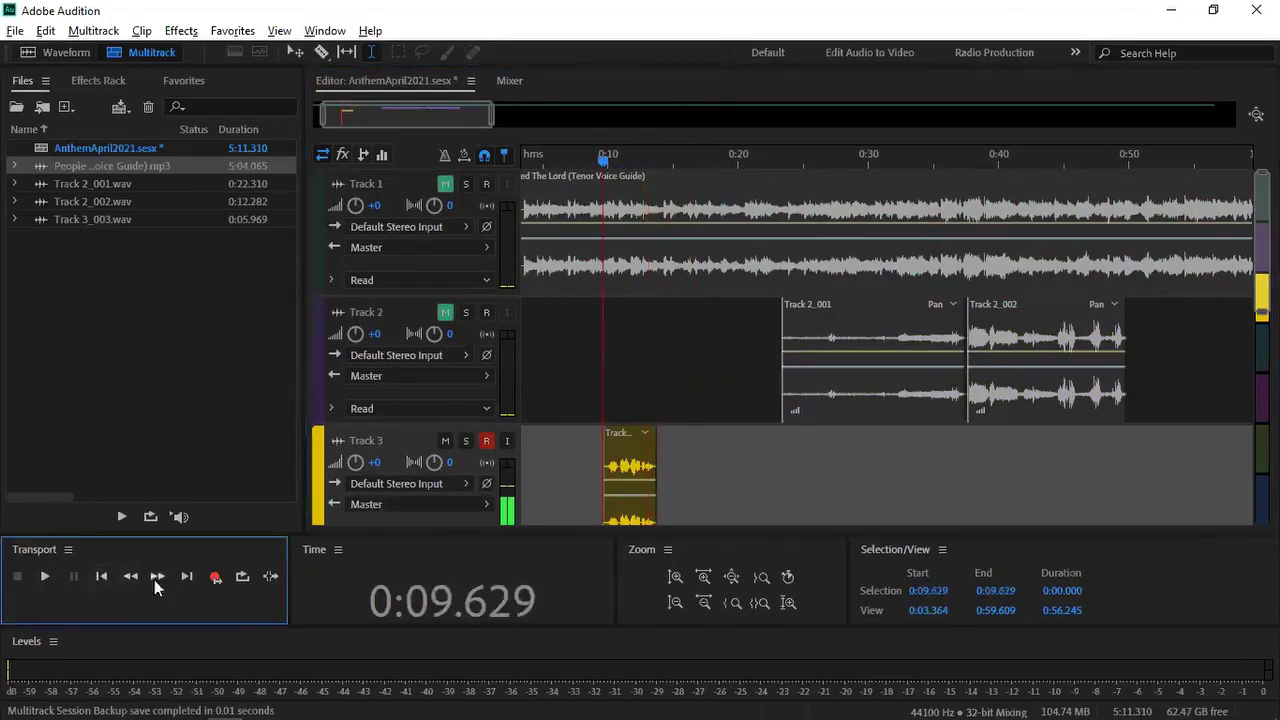
pyautogui.click(187, 577)
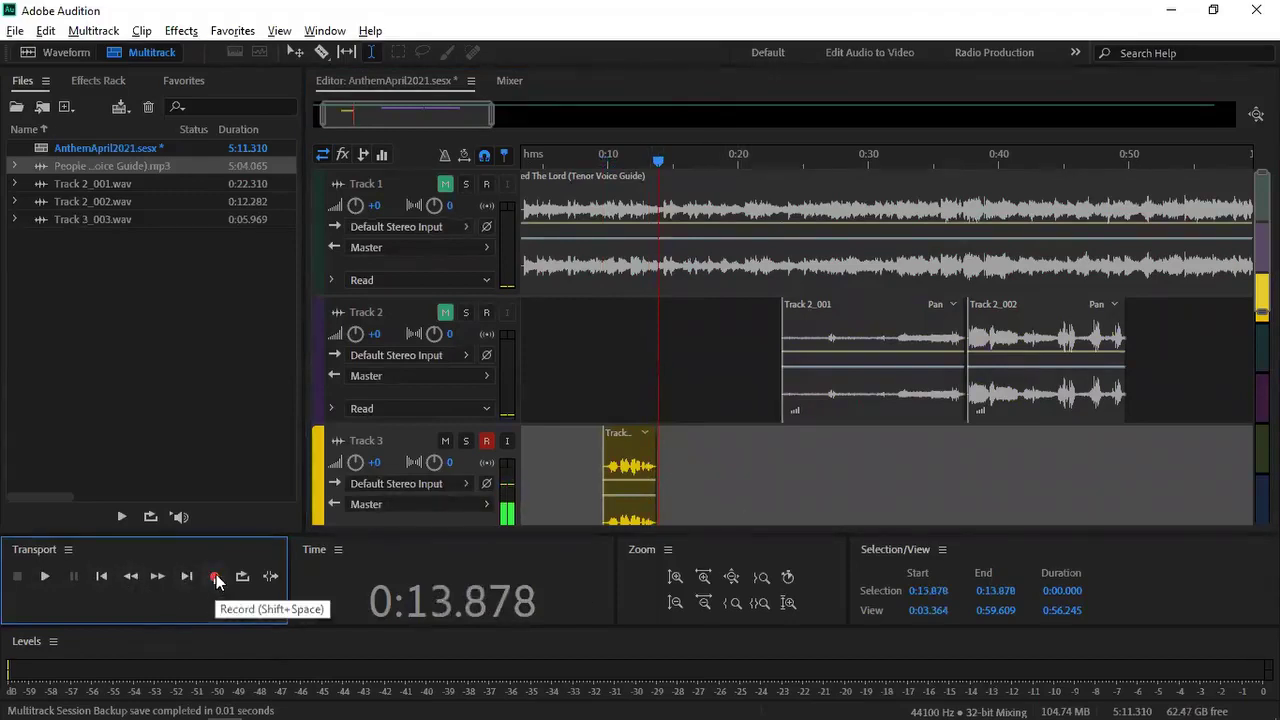
pyautogui.click(215, 577)
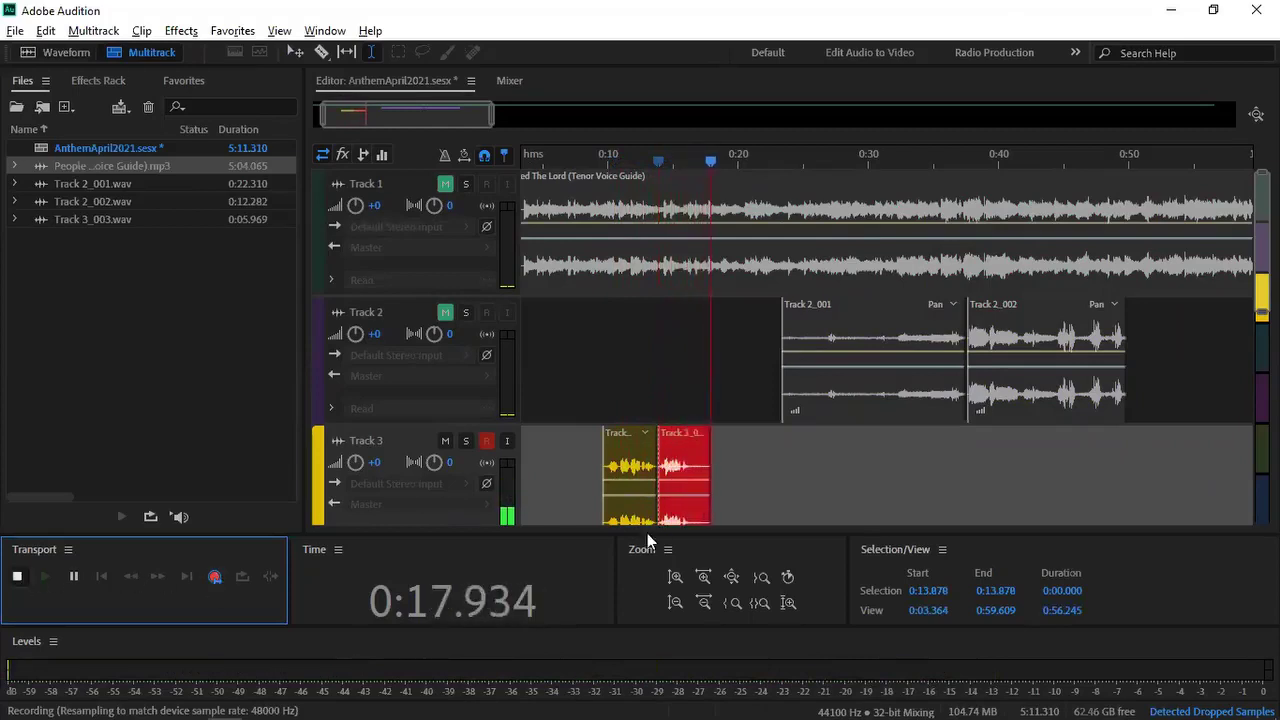
pyautogui.press('space')
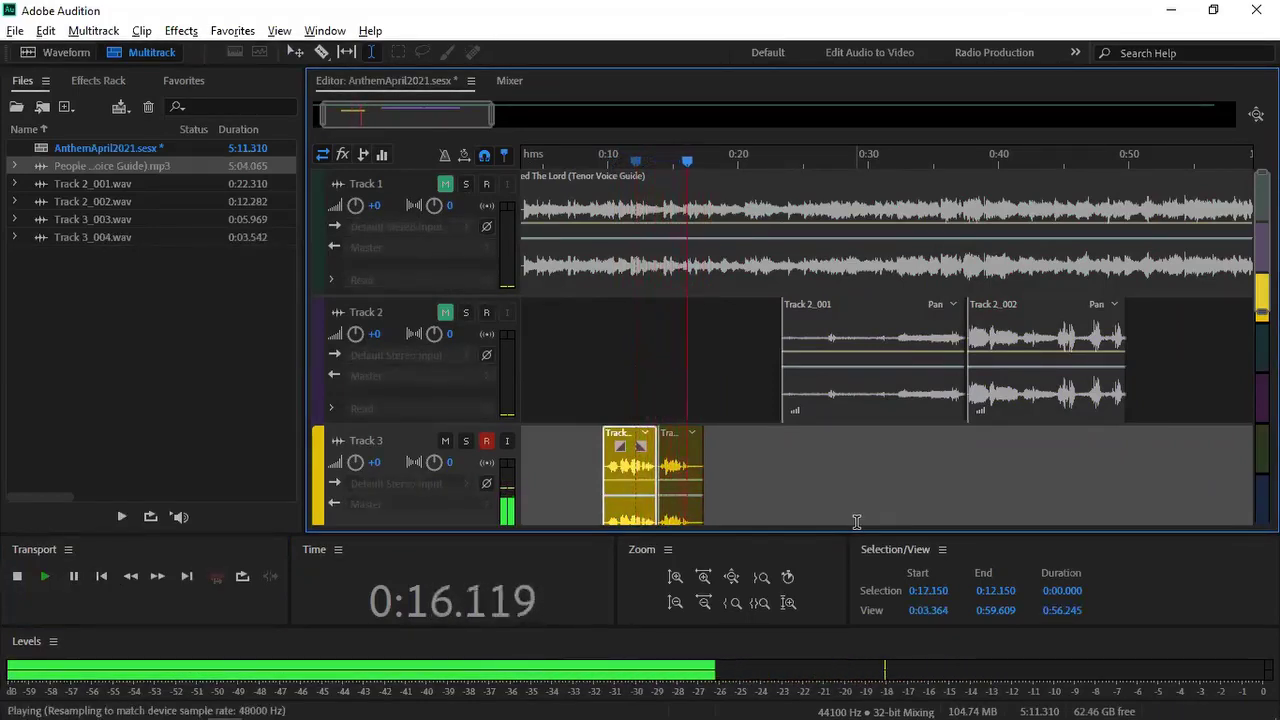
pyautogui.click(17, 579)
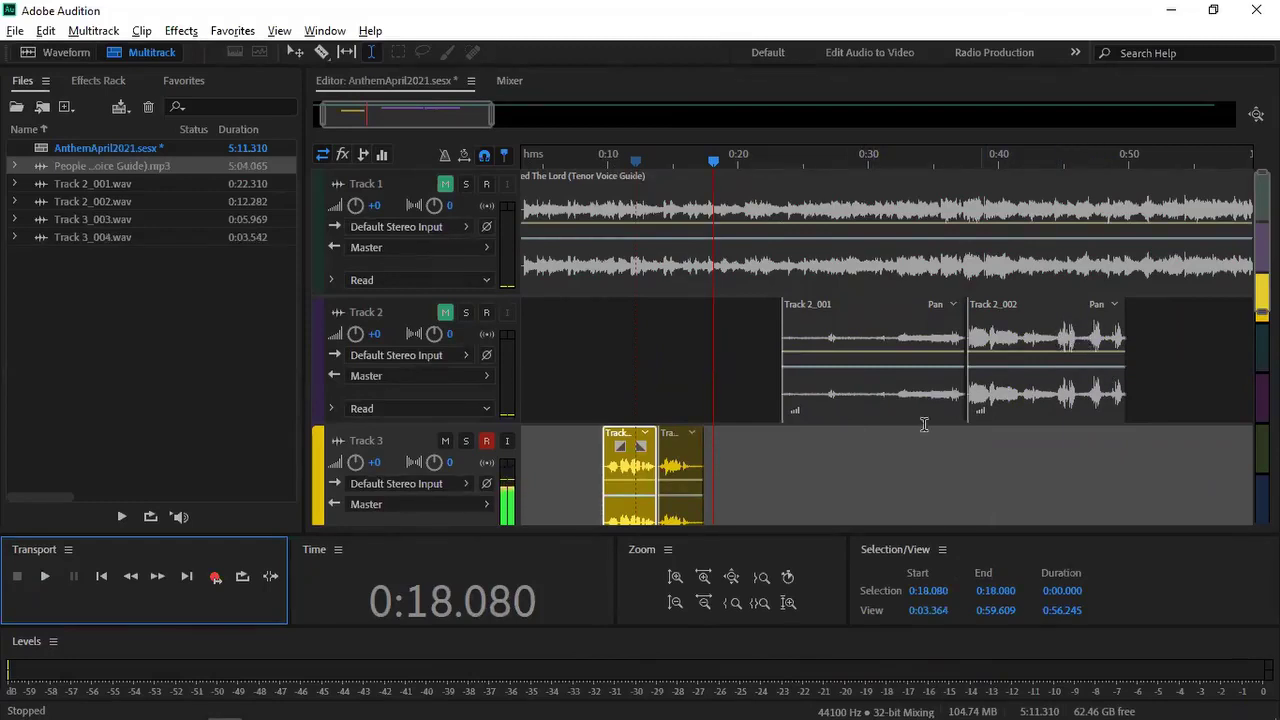
# Step: Disarm and mute Track 3, and arm and unmute Track 2 for recording
pyautogui.click(486, 441)
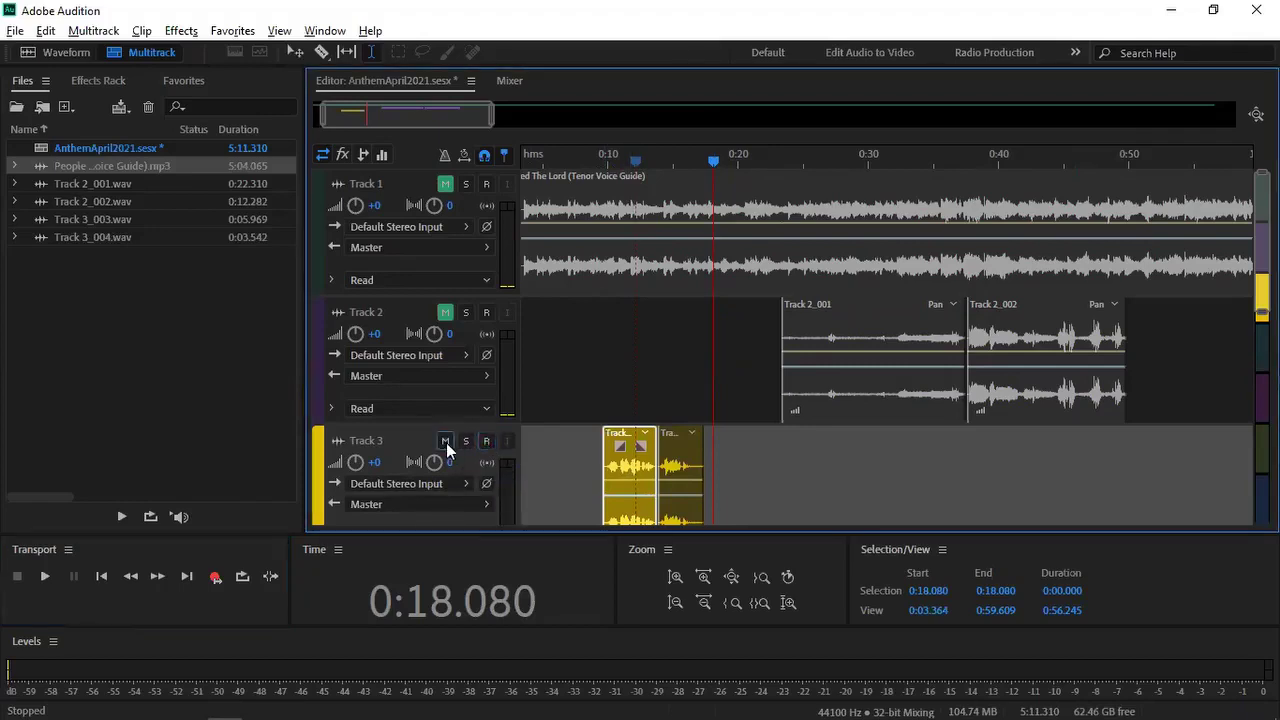
pyautogui.click(446, 441)
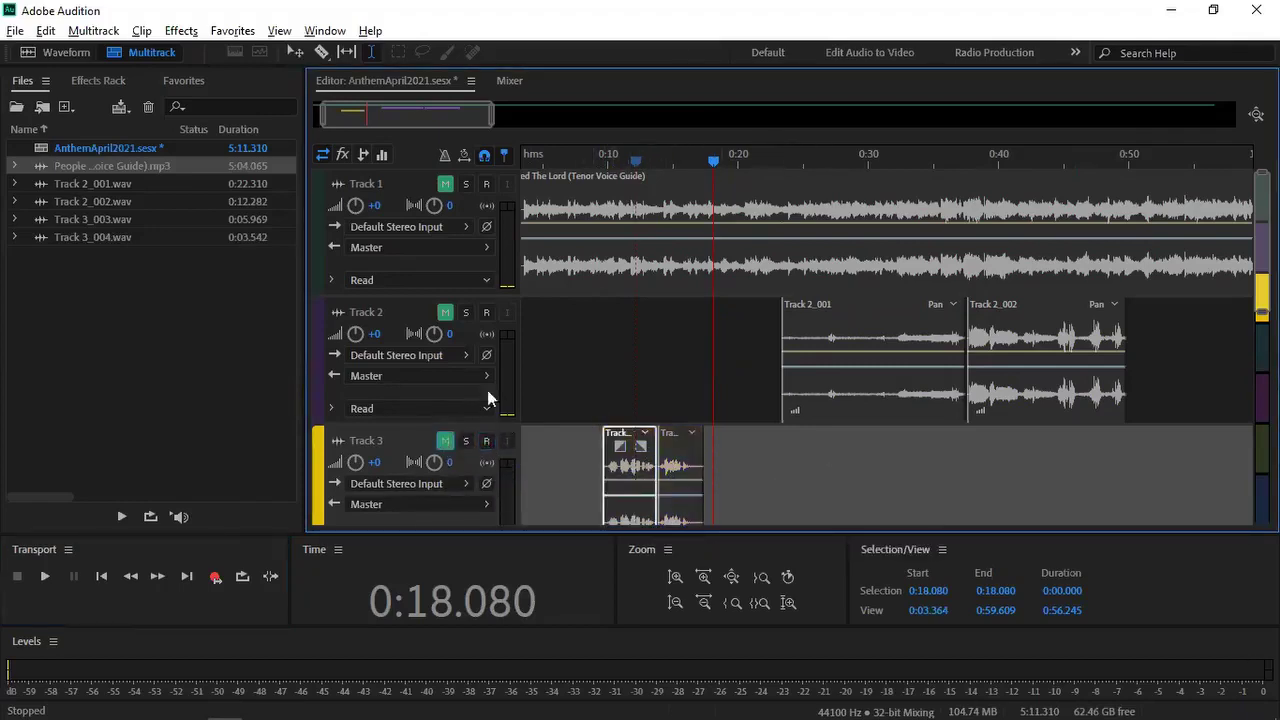
pyautogui.click(487, 314)
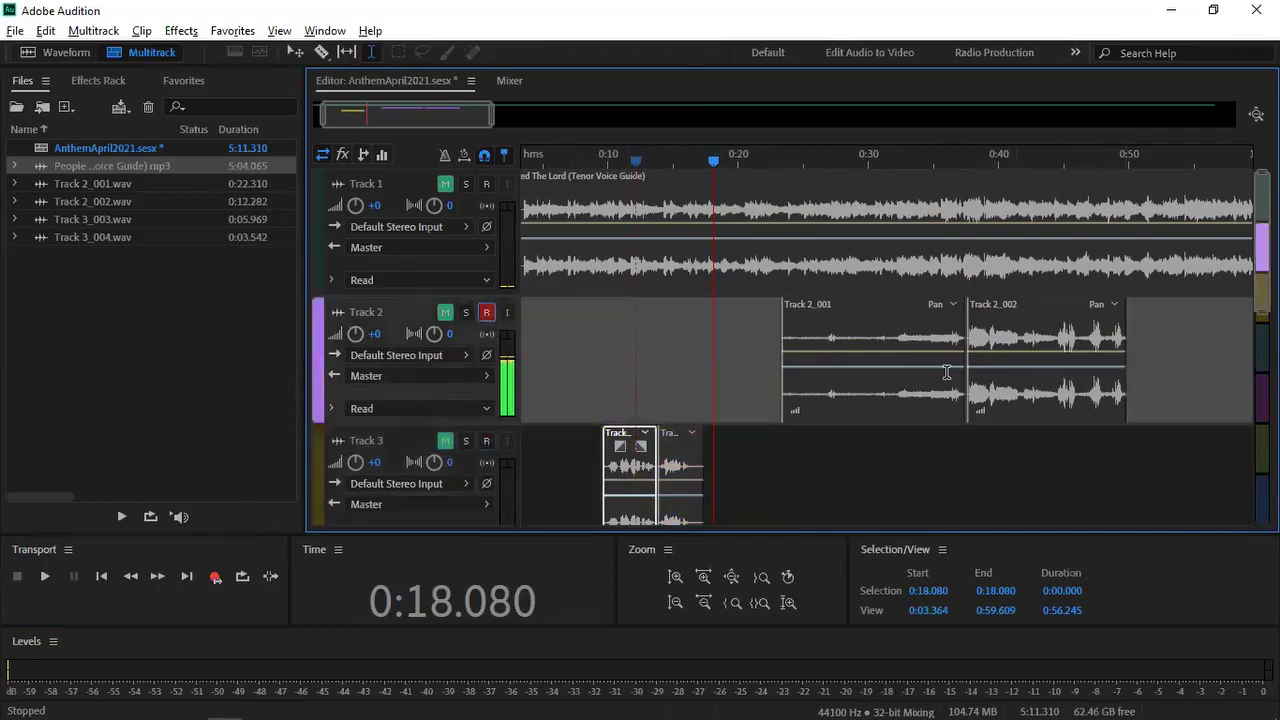
pyautogui.click(446, 314)
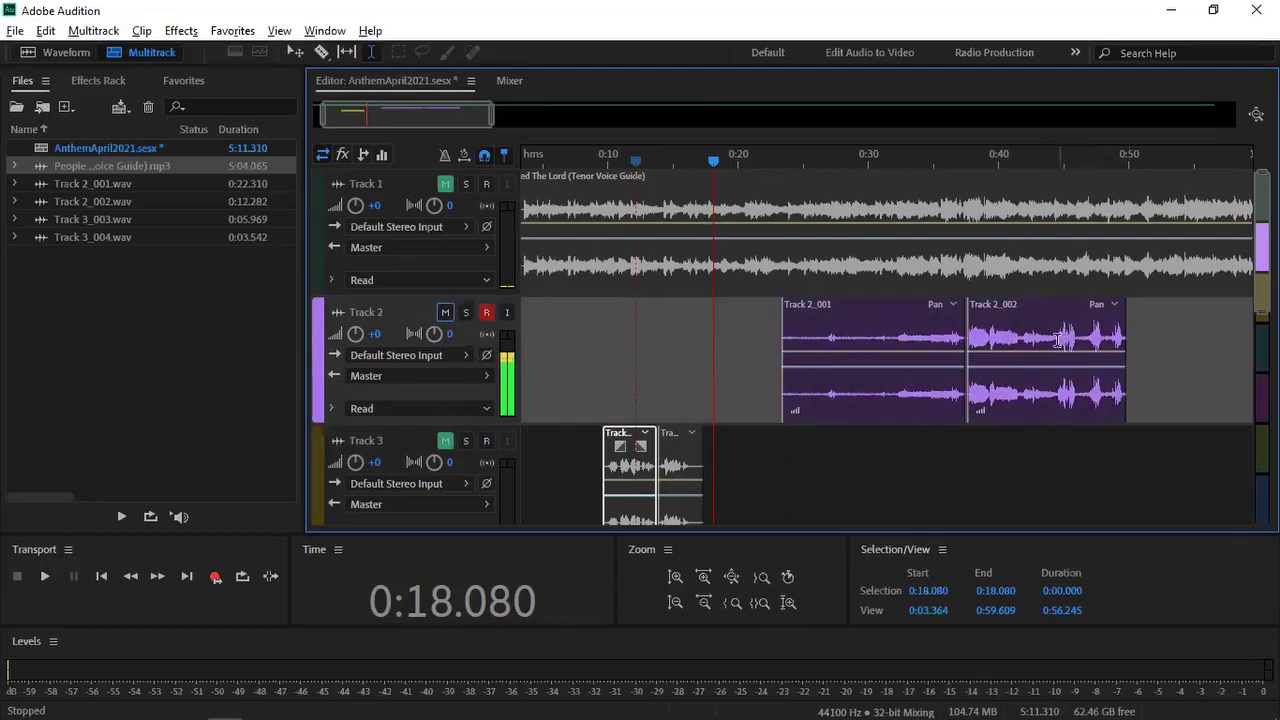
# Step: Delete the end of the Track 2_002 clip from about 0:46.1 to 0:49.9
pyautogui.click(1078, 335)
pyautogui.moveTo(1078, 335); pyautogui.dragTo(1128, 365)
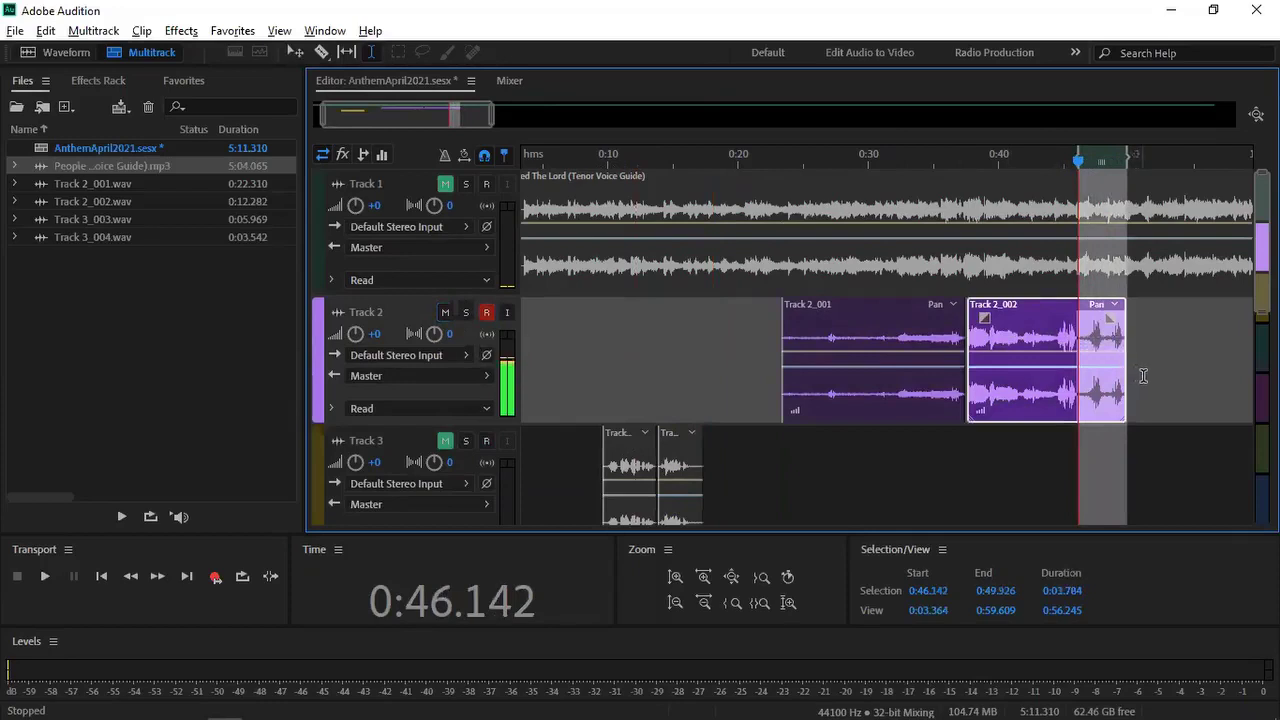
pyautogui.press('Delete')
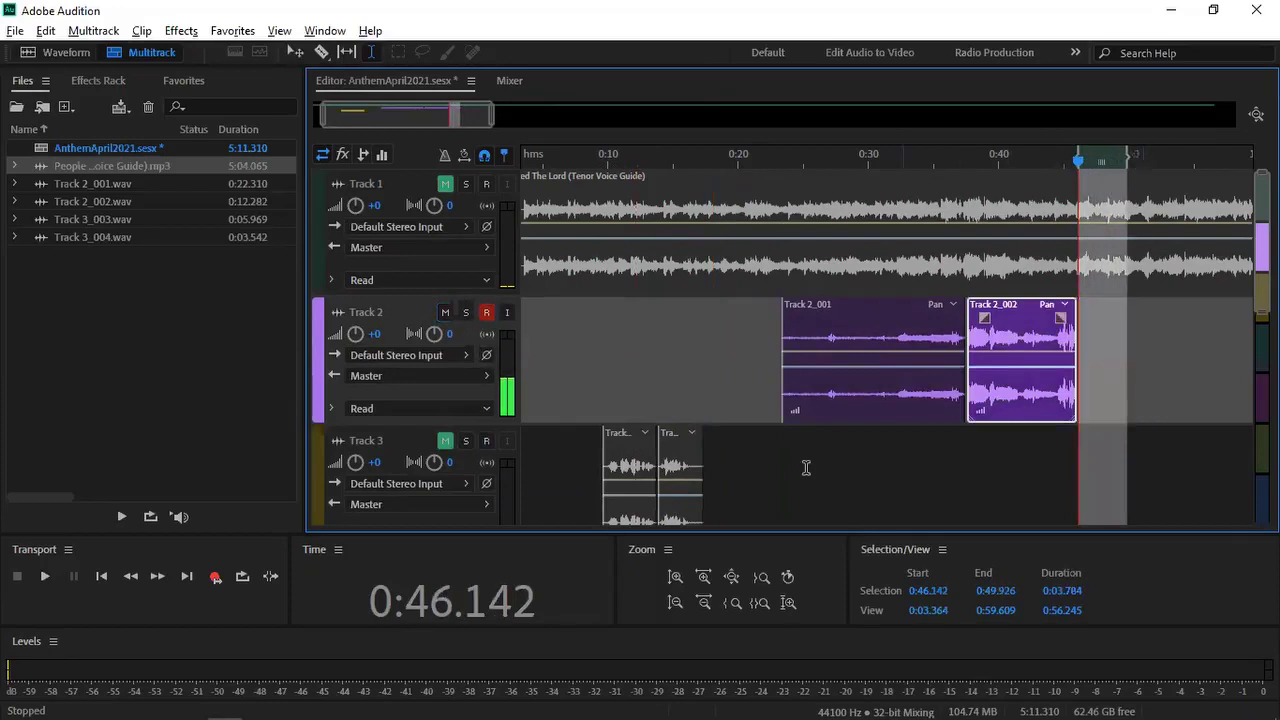
# Step: Record a new take on Track 2 from about 0:46.1 to 0:52.5, and return the playhead to its start
pyautogui.click(101, 577)
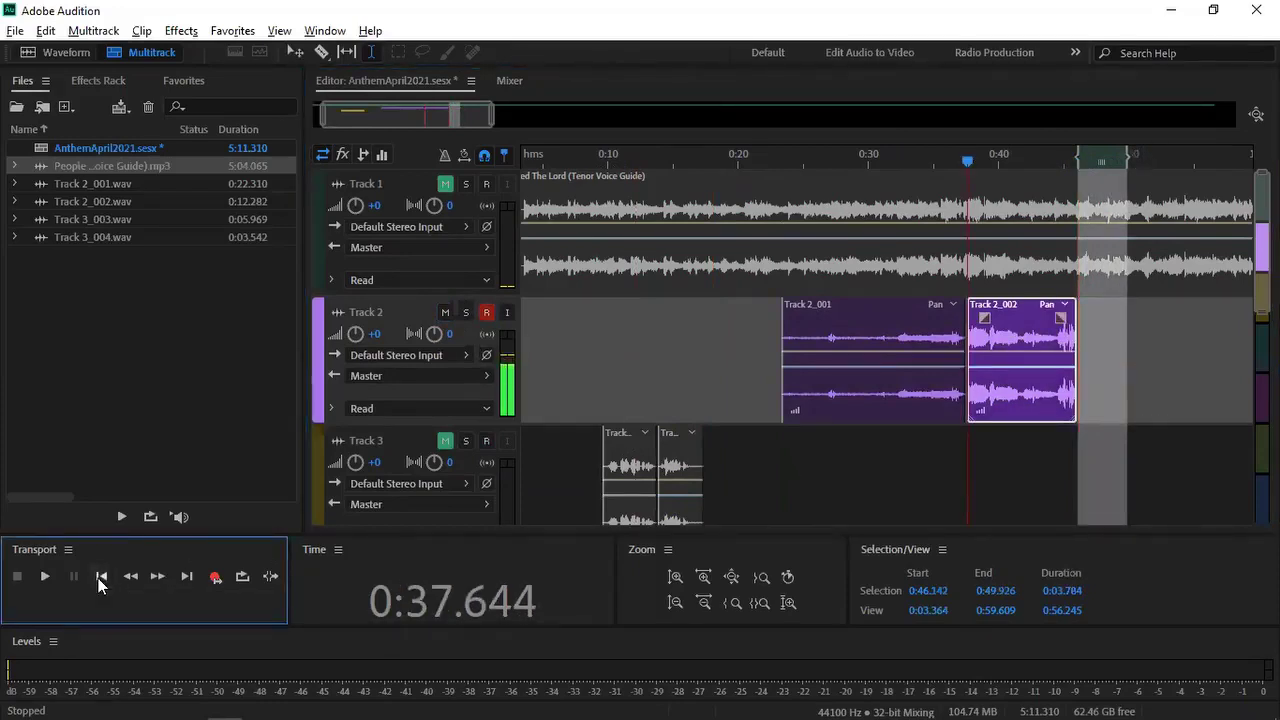
pyautogui.click(186, 578)
pyautogui.click(186, 577)
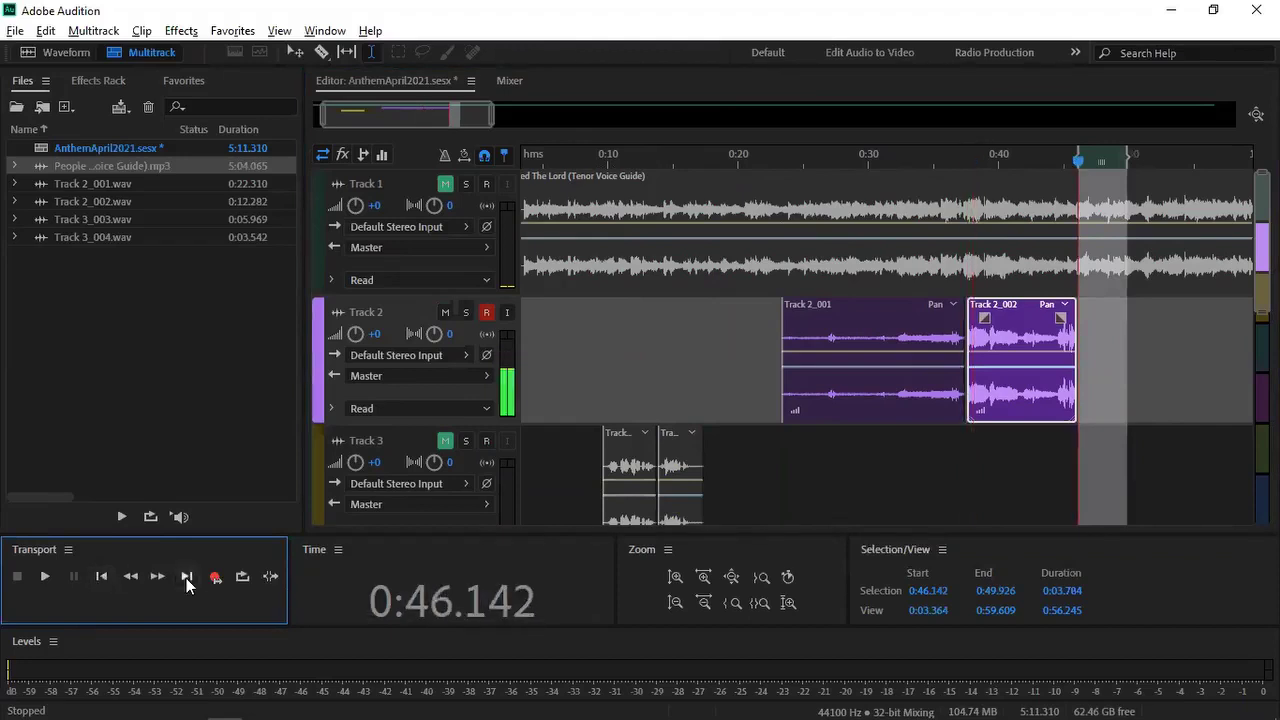
pyautogui.moveTo(1118, 356); pyautogui.dragTo(1079, 361)
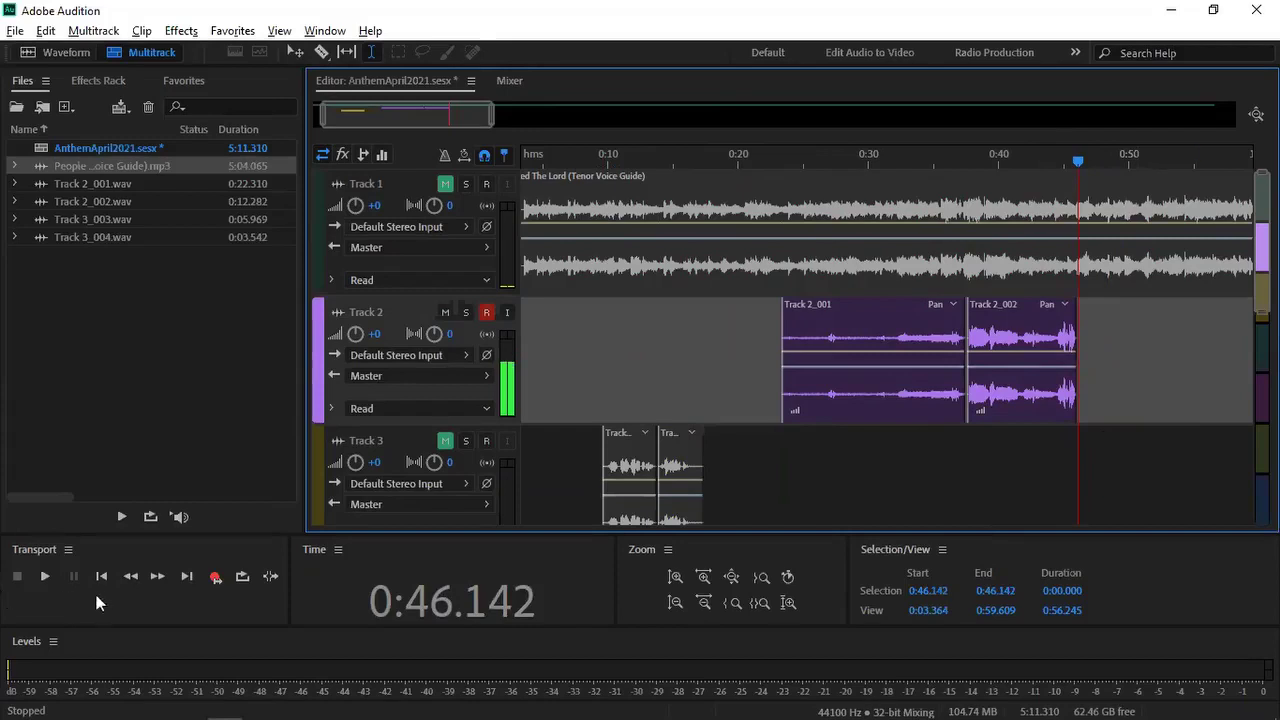
pyautogui.click(214, 579)
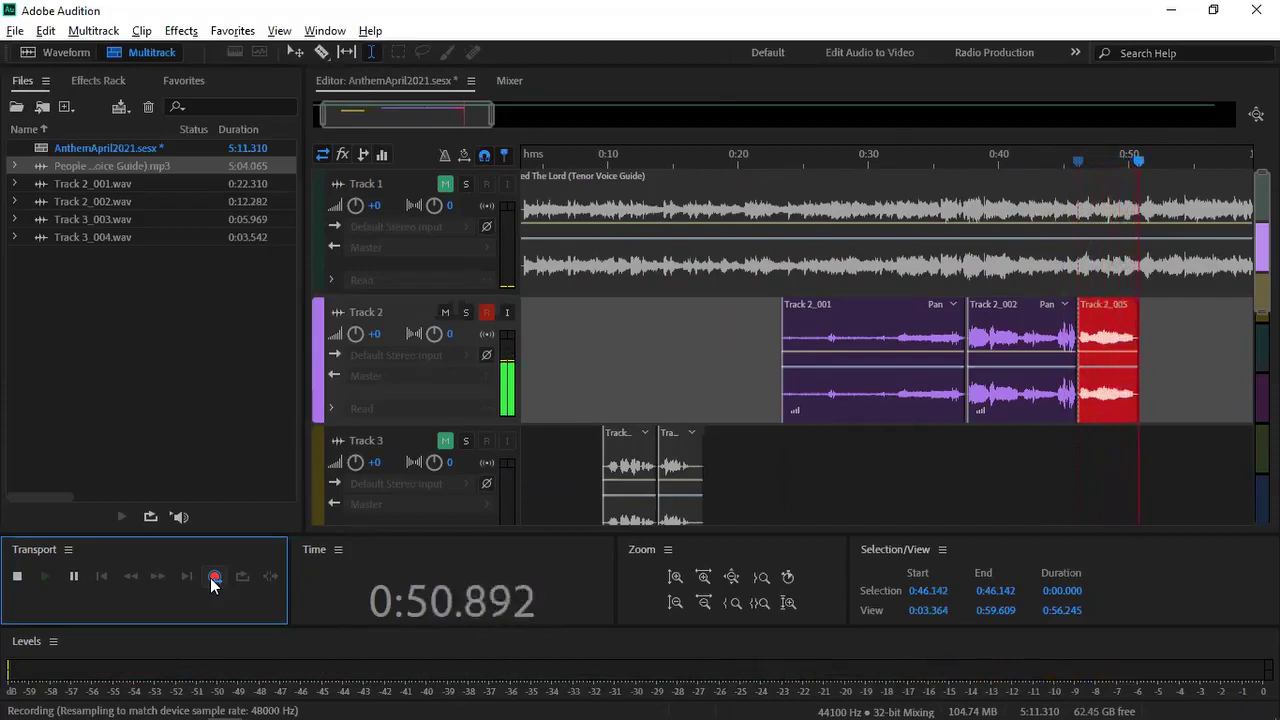
pyautogui.click(17, 576)
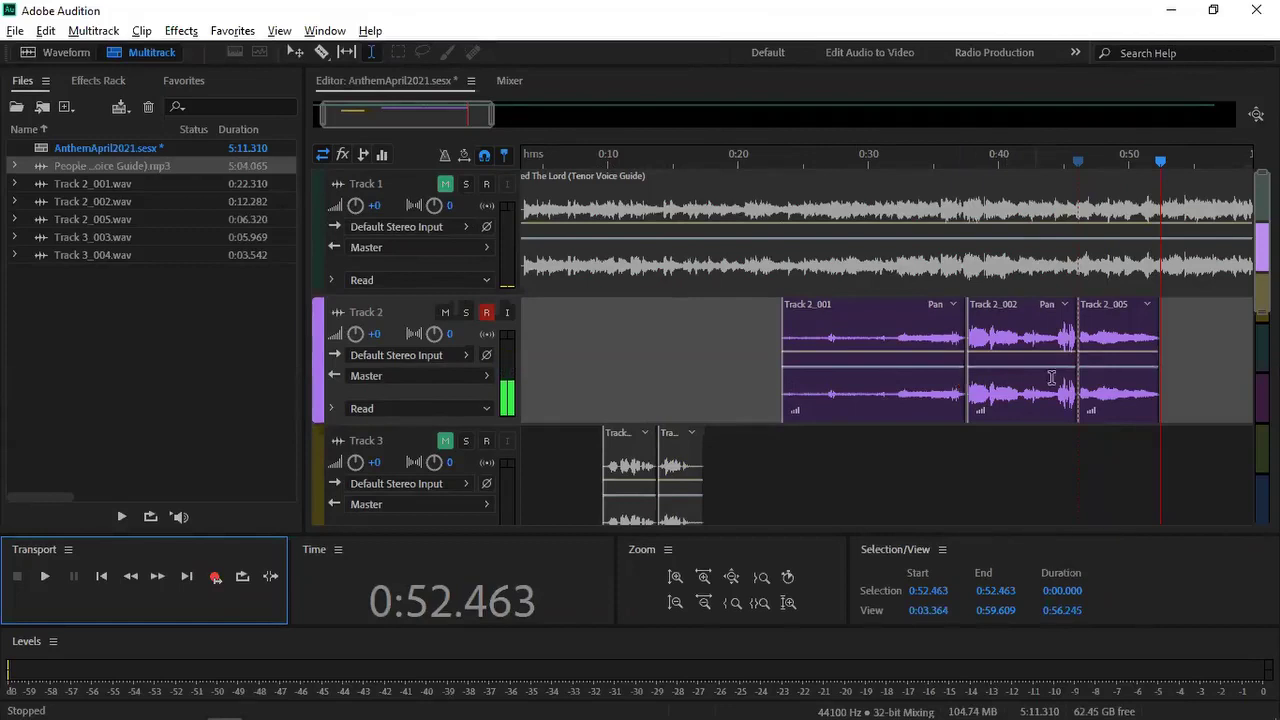
pyautogui.click(1081, 340)
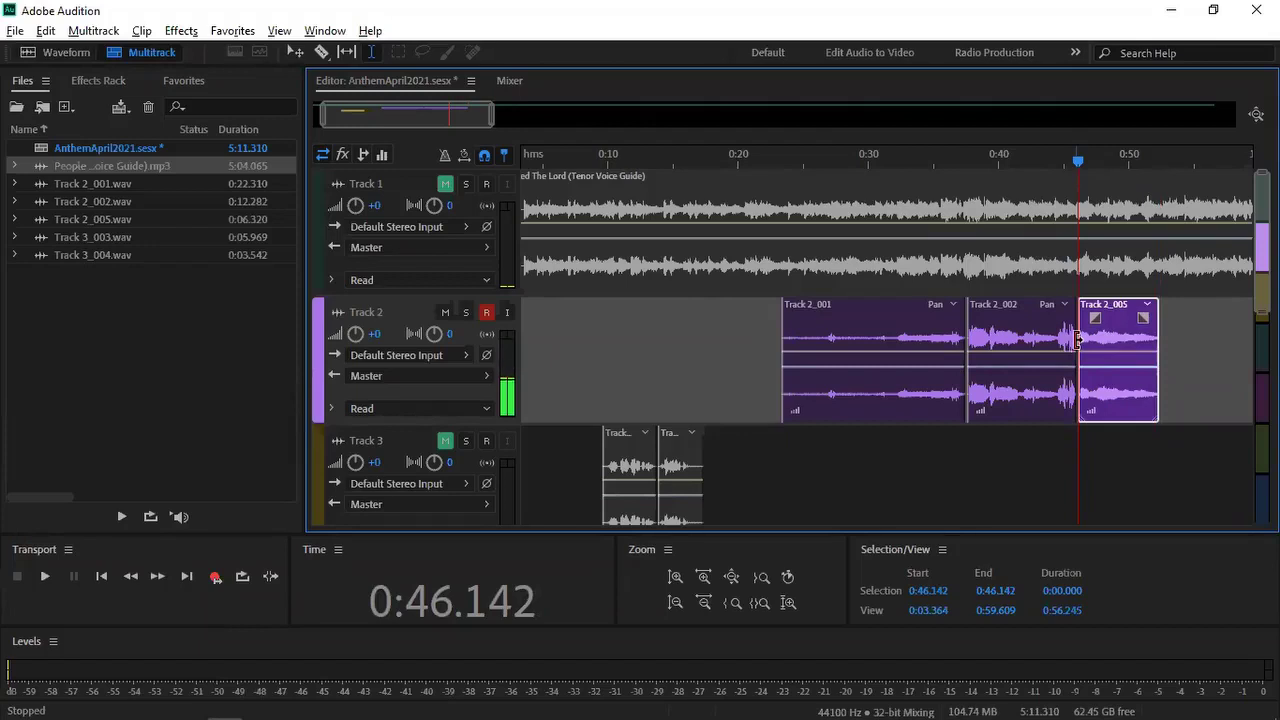
pyautogui.press('XF86AudioRaiseVolume')
# Step: Set the Punch and Roll pre-roll duration to 6.5 s and enable the pre-roll countdown timer in the preferences
pyautogui.click(45, 33)
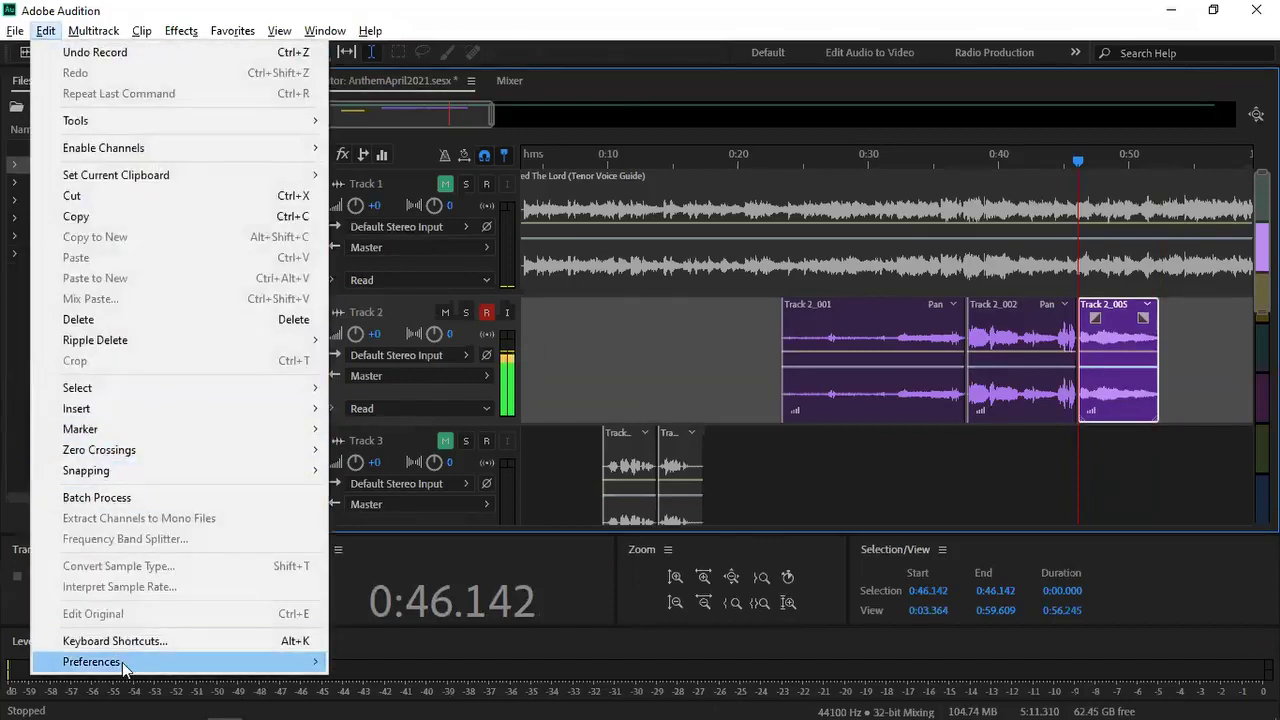
pyautogui.moveTo(122, 668)
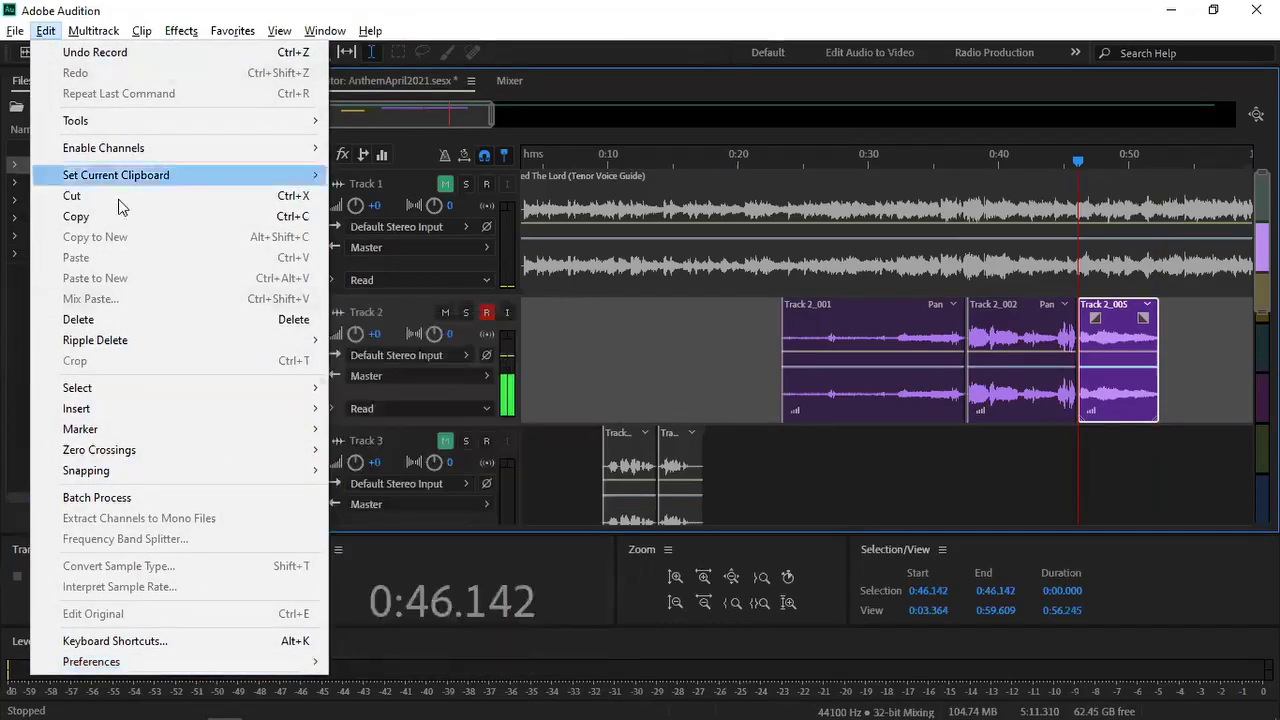
pyautogui.moveTo(208, 663)
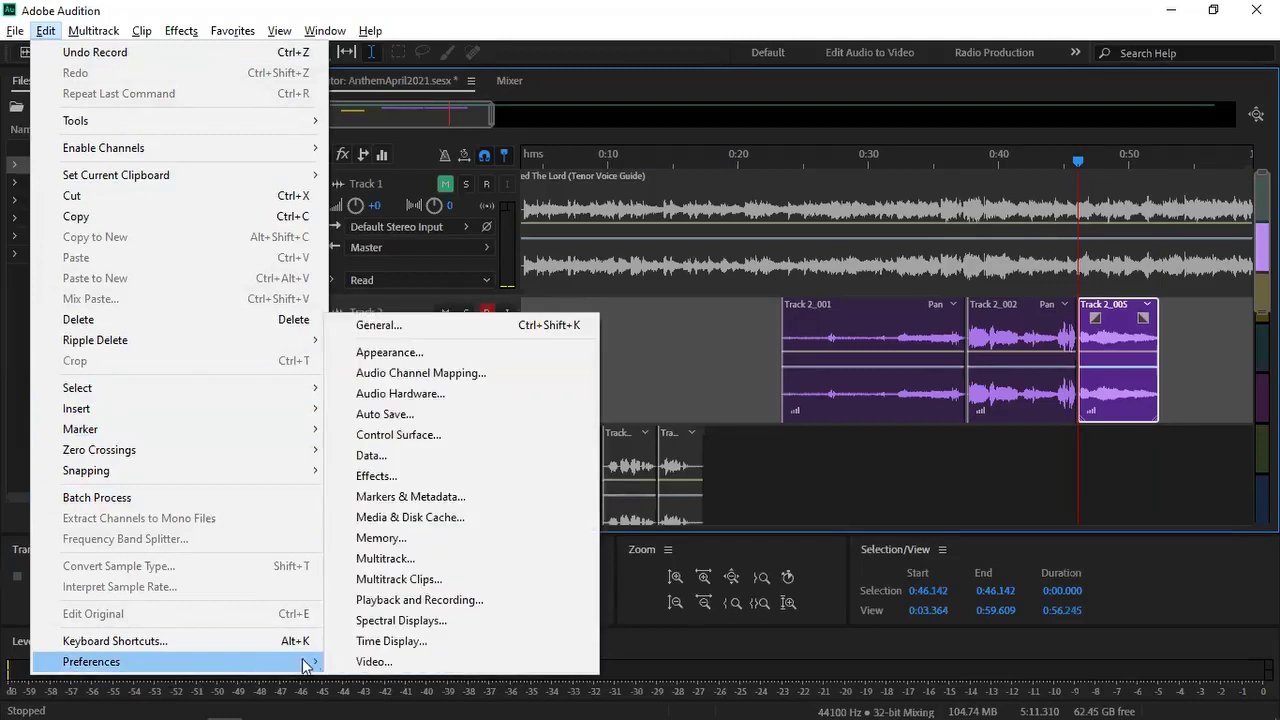
pyautogui.click(493, 600)
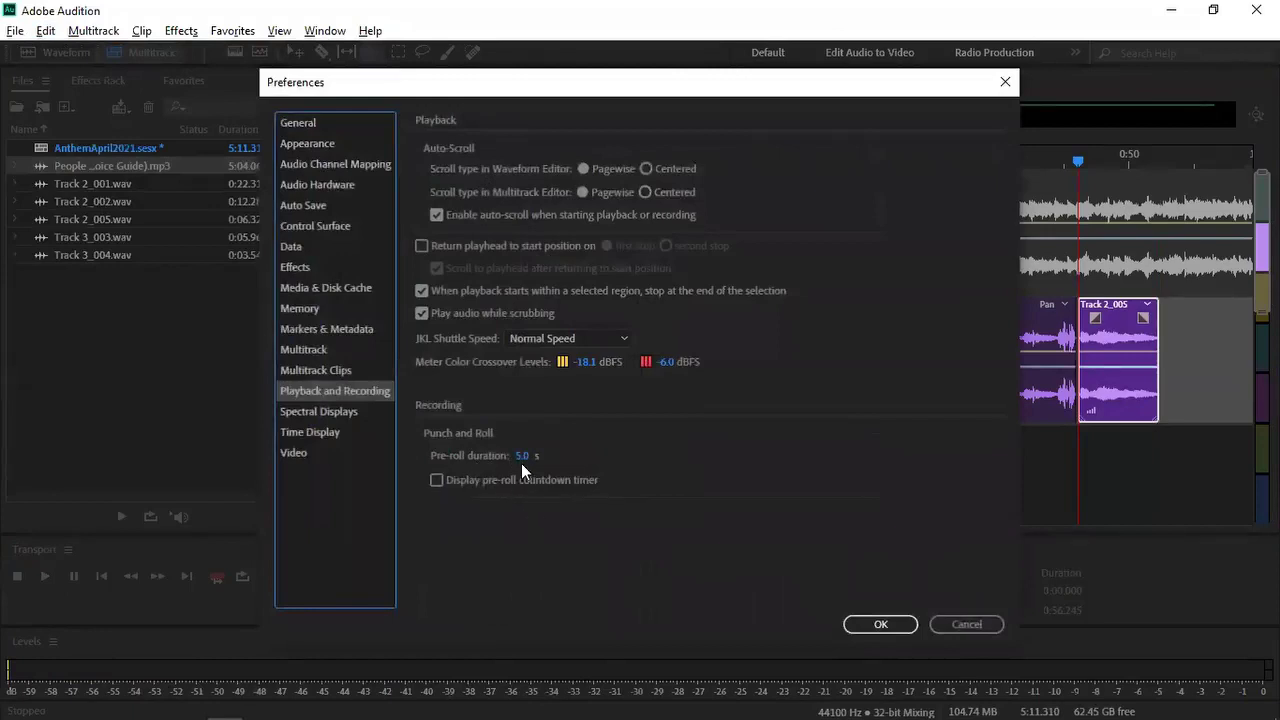
pyautogui.moveTo(521, 457)
pyautogui.mouseDown()
pyautogui.moveTo(540, 456)
pyautogui.moveTo(524, 458)
pyautogui.mouseUp()
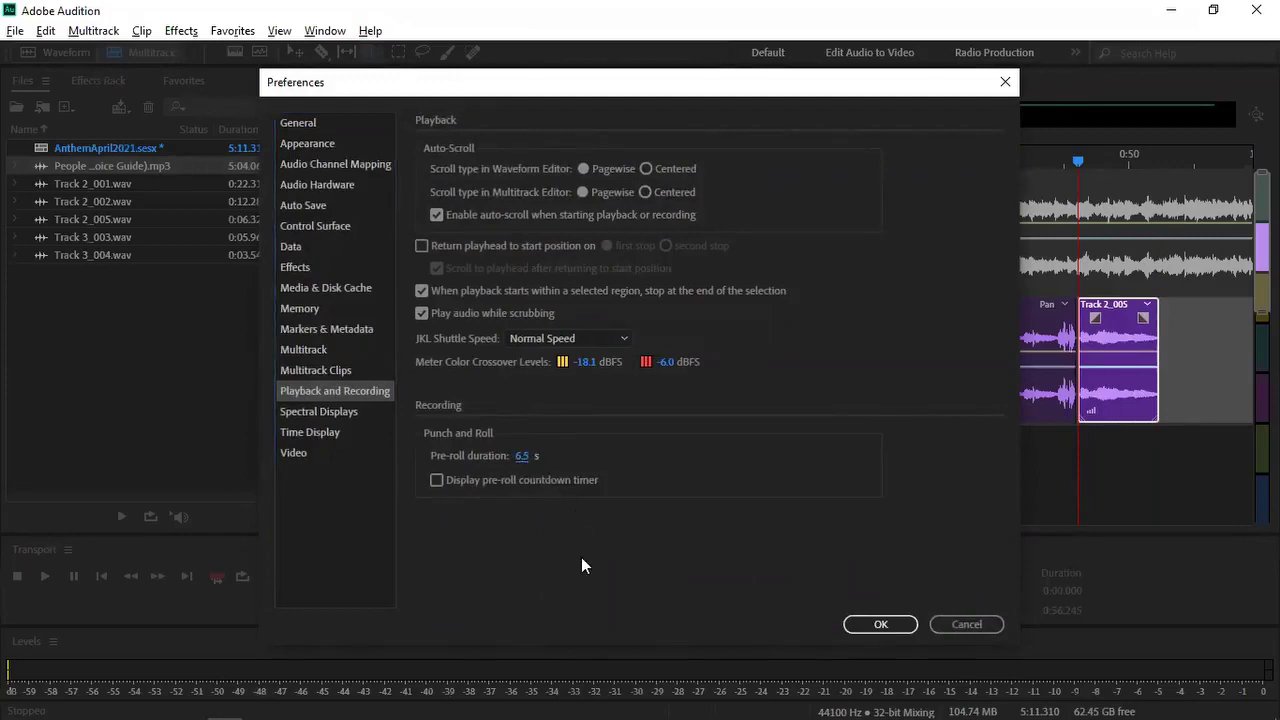
pyautogui.click(435, 480)
pyautogui.click(877, 625)
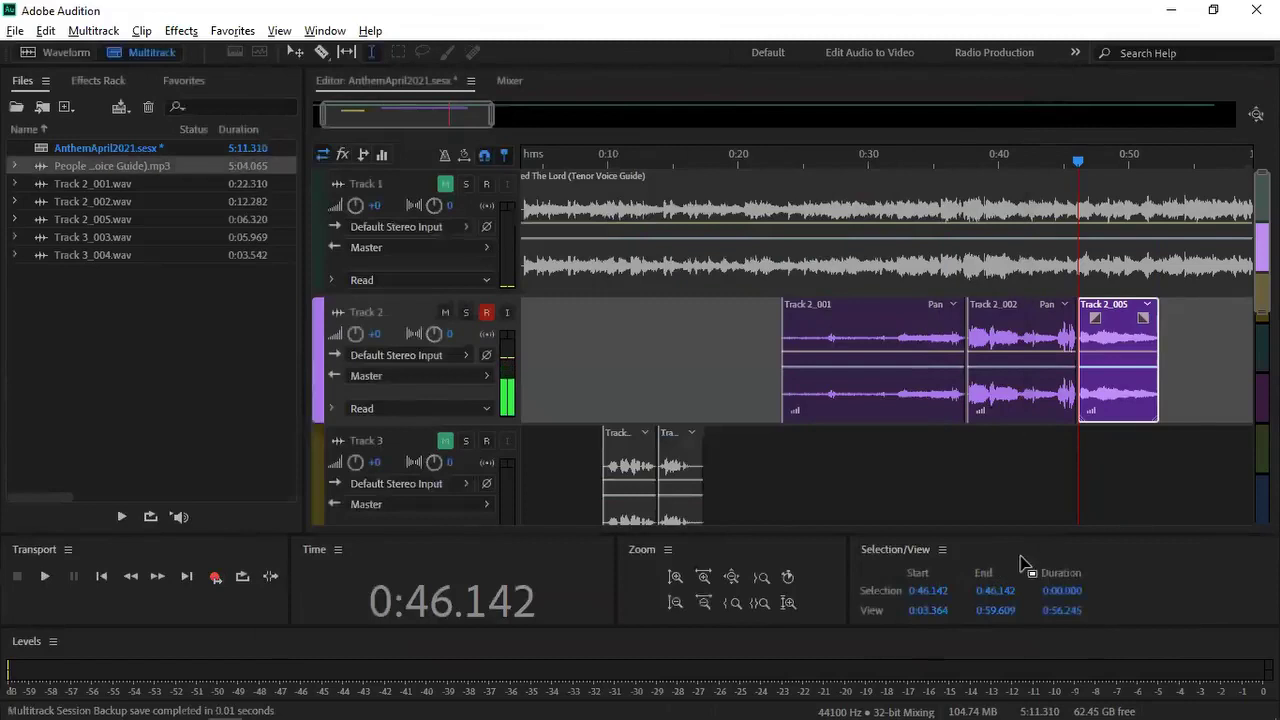
# Step: Punch-record over the Track 2_005 clip from about 0:47.2 to 0:56, and select the newly recorded clip at 0:50
pyautogui.click(1161, 350)
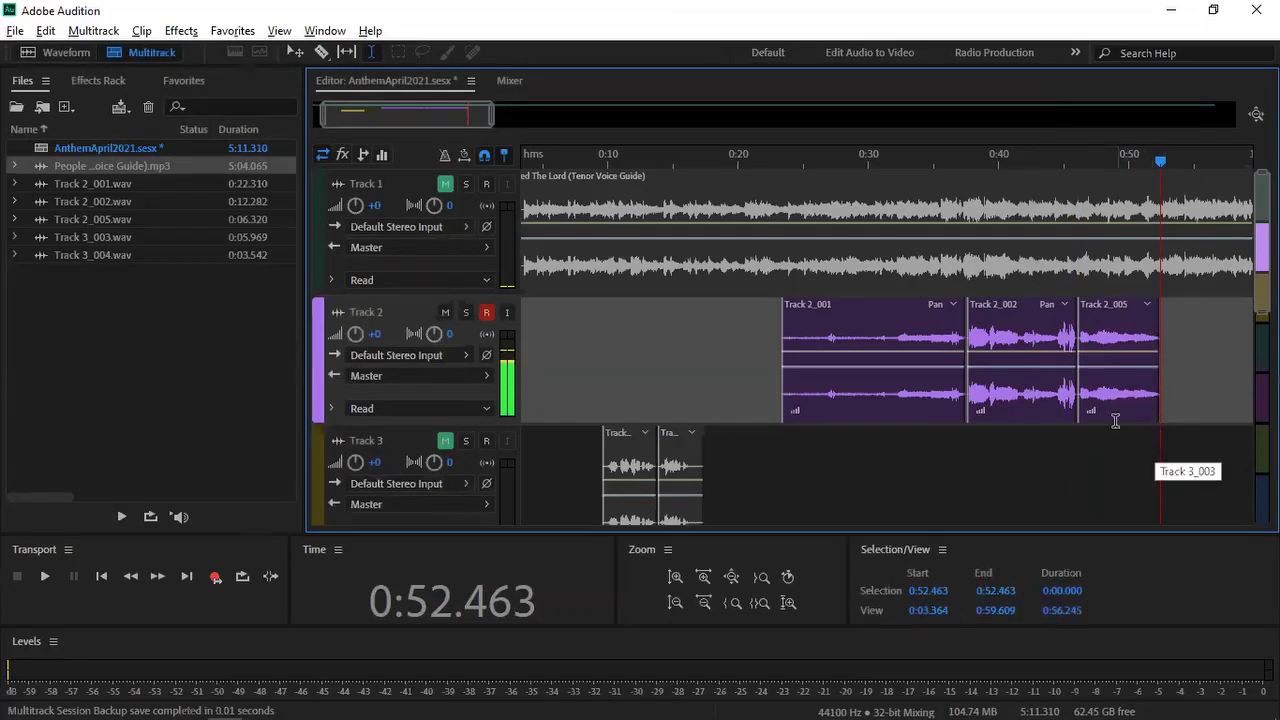
pyautogui.click(1091, 393)
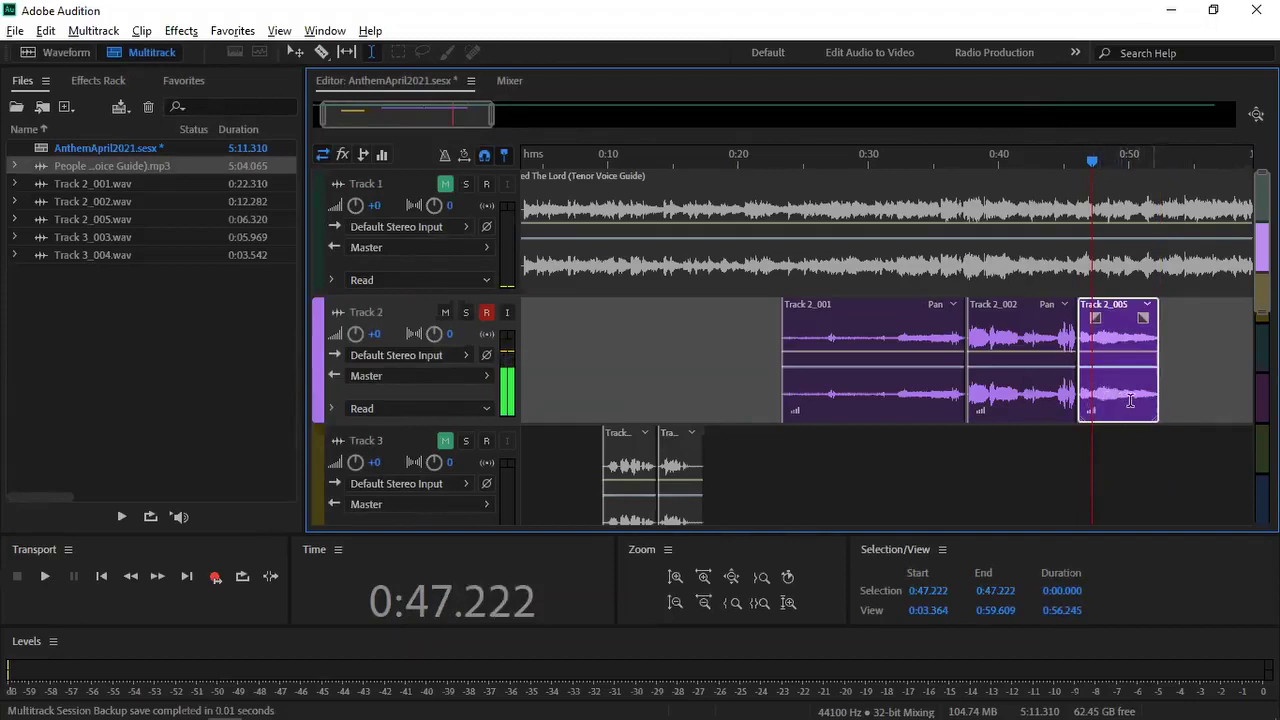
pyautogui.click(215, 578)
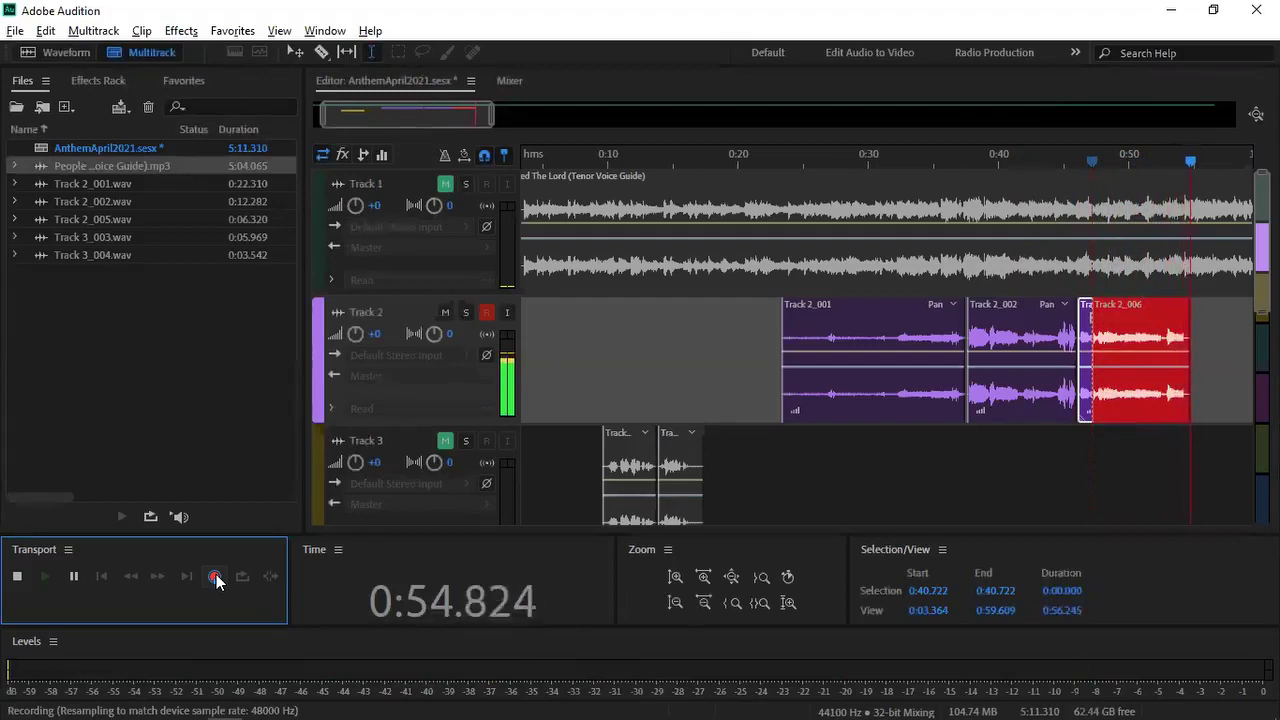
pyautogui.click(20, 577)
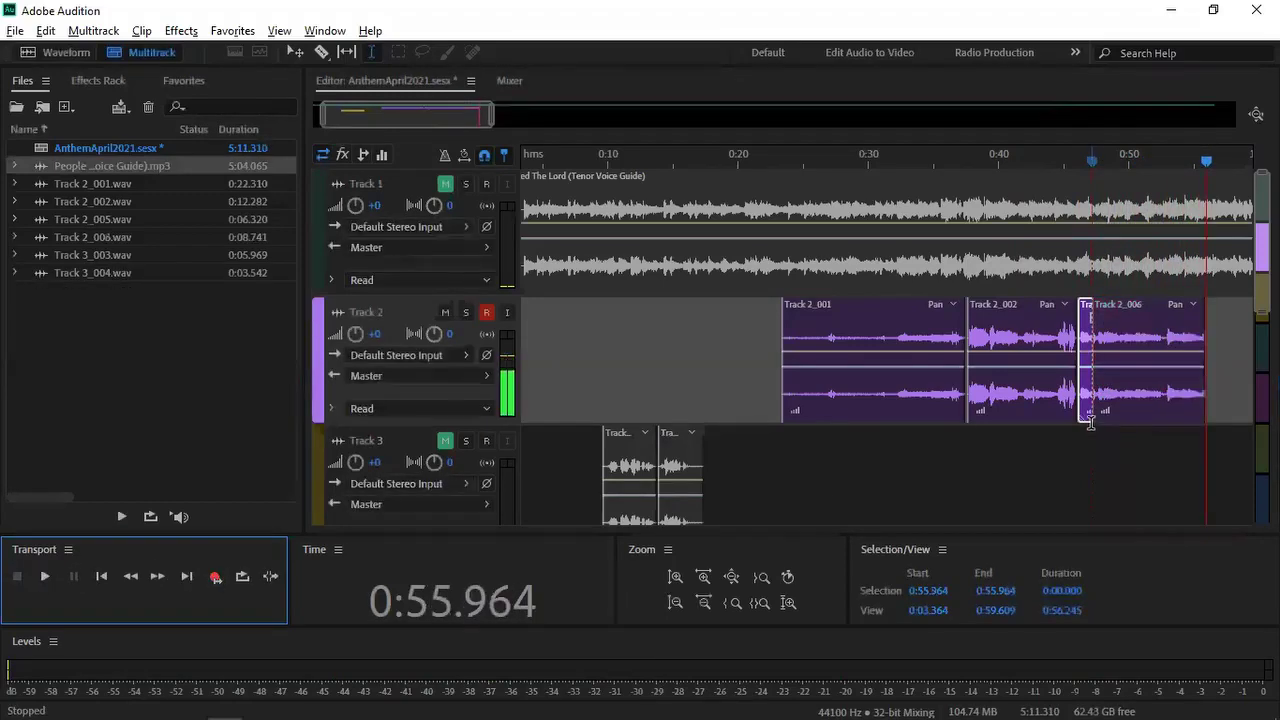
pyautogui.click(996, 403)
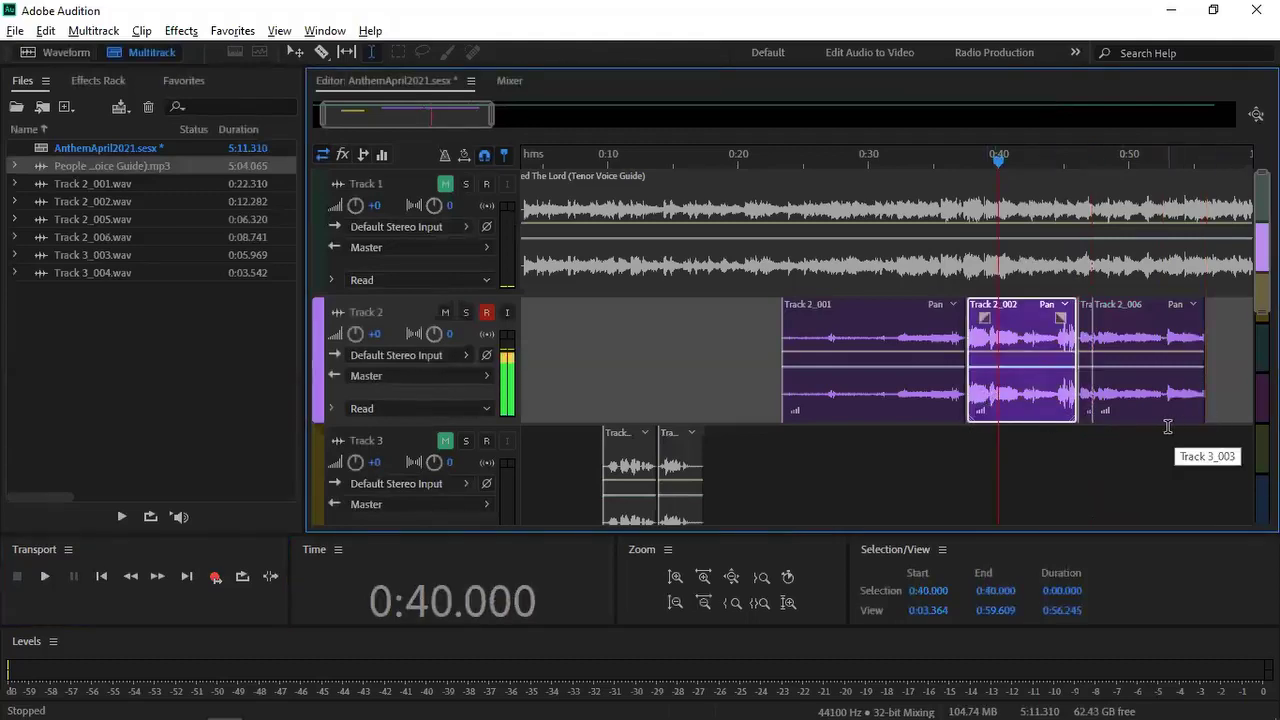
pyautogui.click(1130, 400)
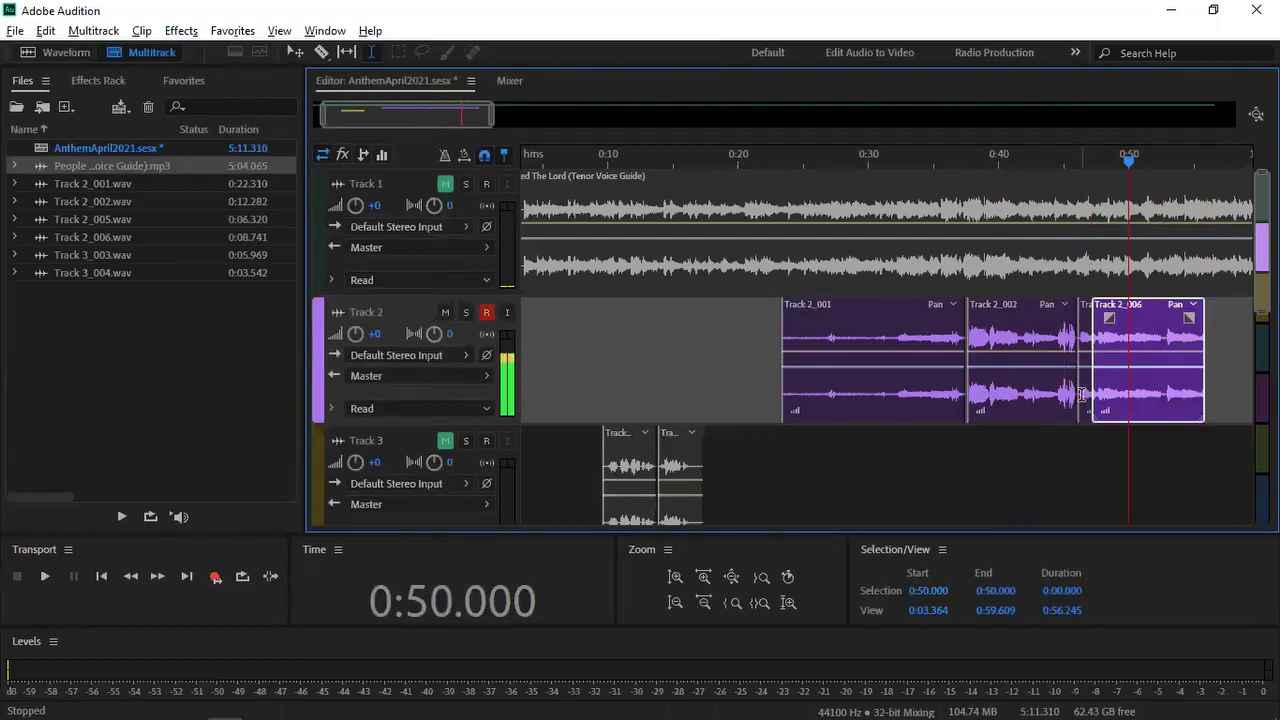
pyautogui.click(1023, 400)
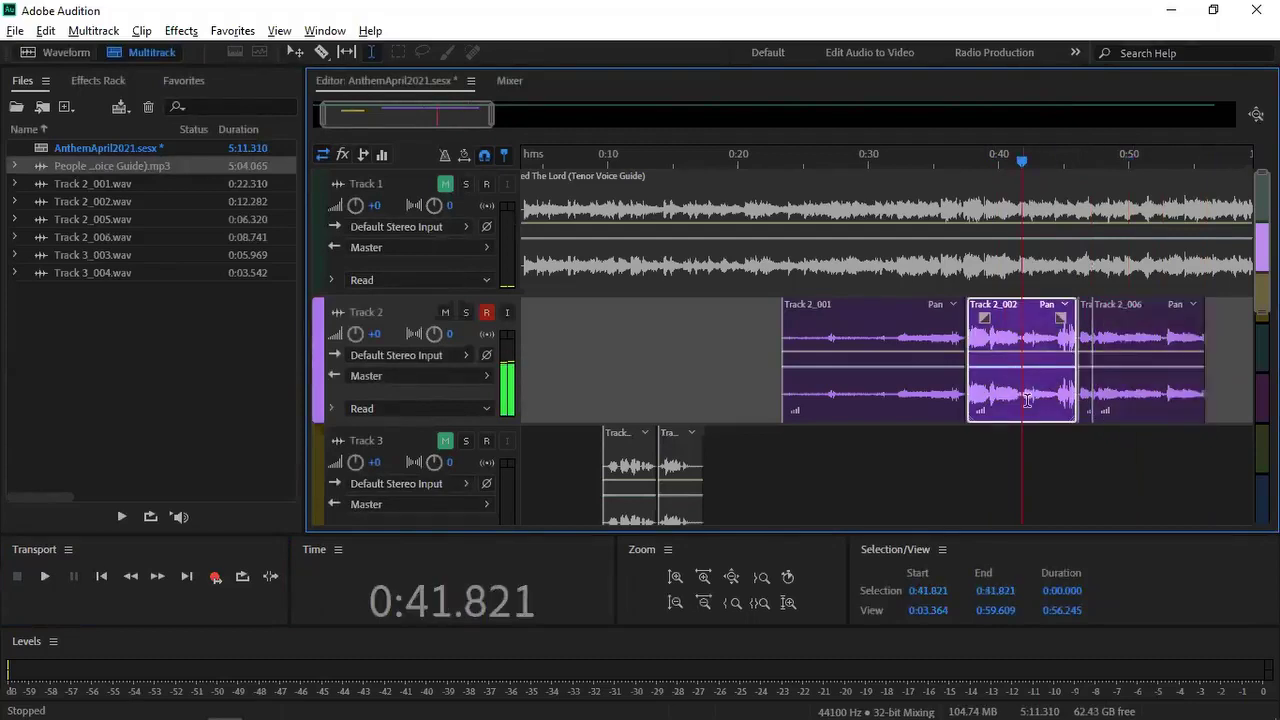
pyautogui.click(1168, 391)
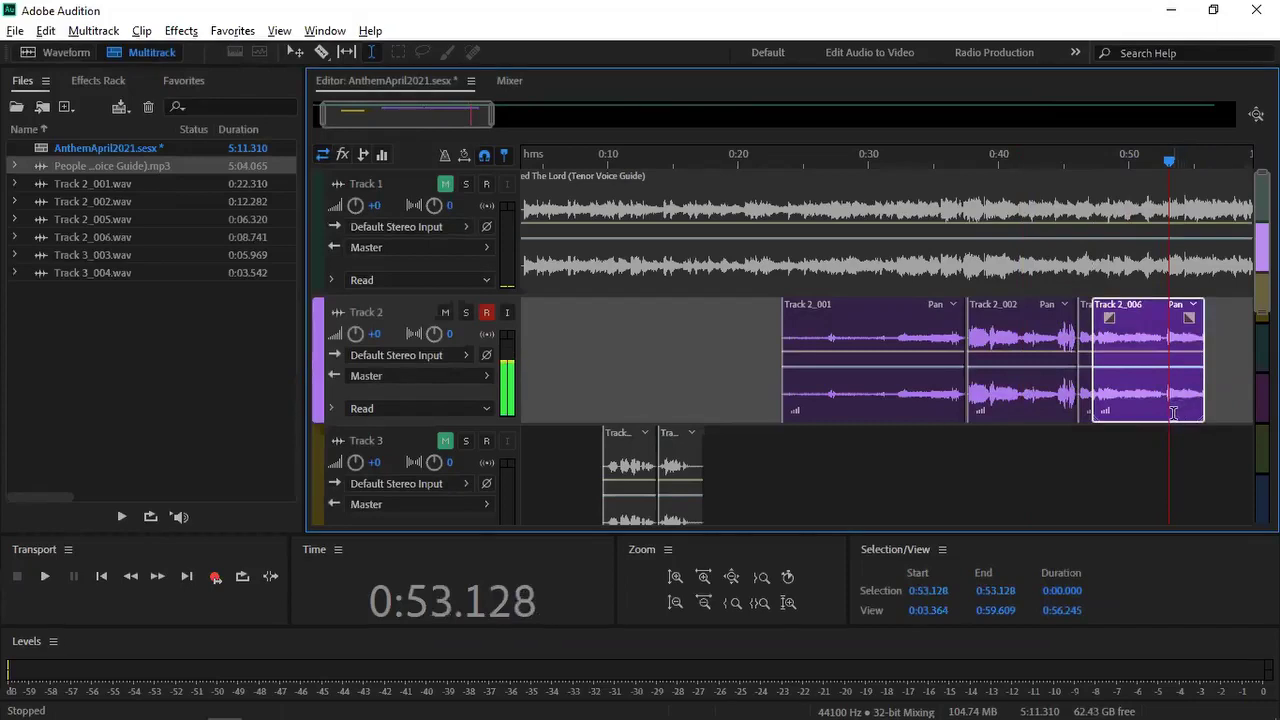
pyautogui.click(1128, 397)
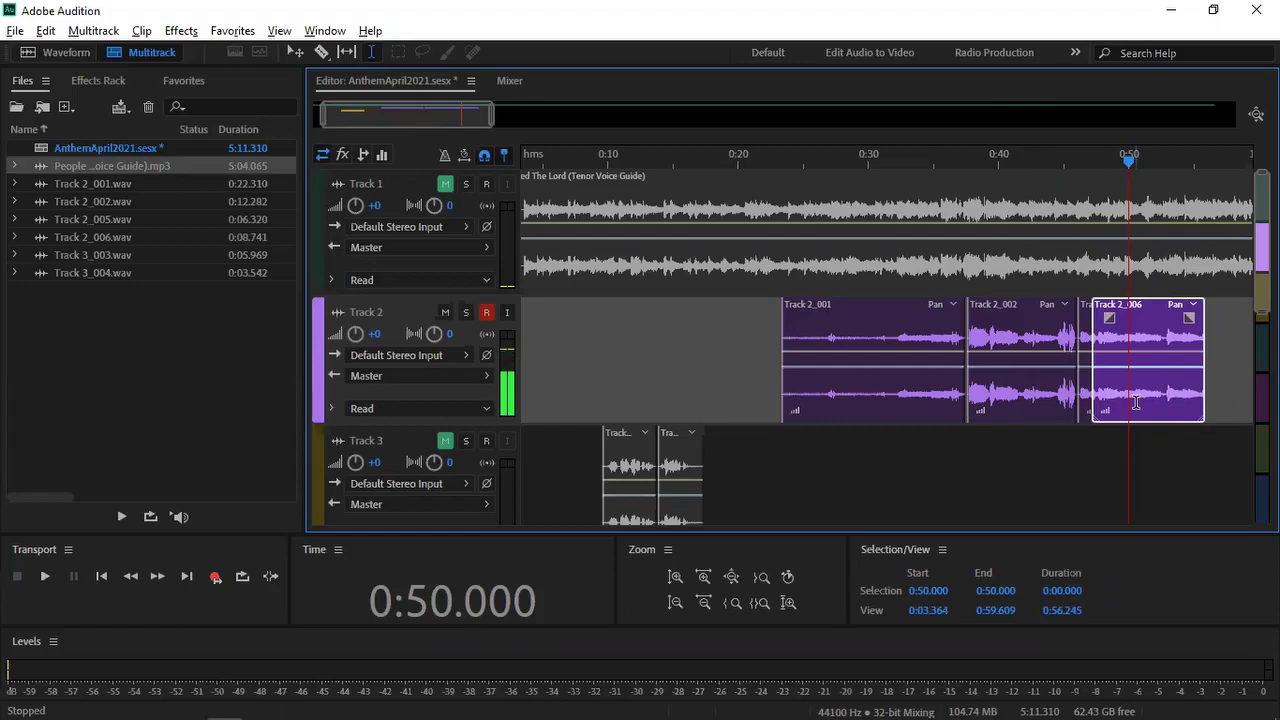
pyautogui.hotkey('ctrl', 'z')
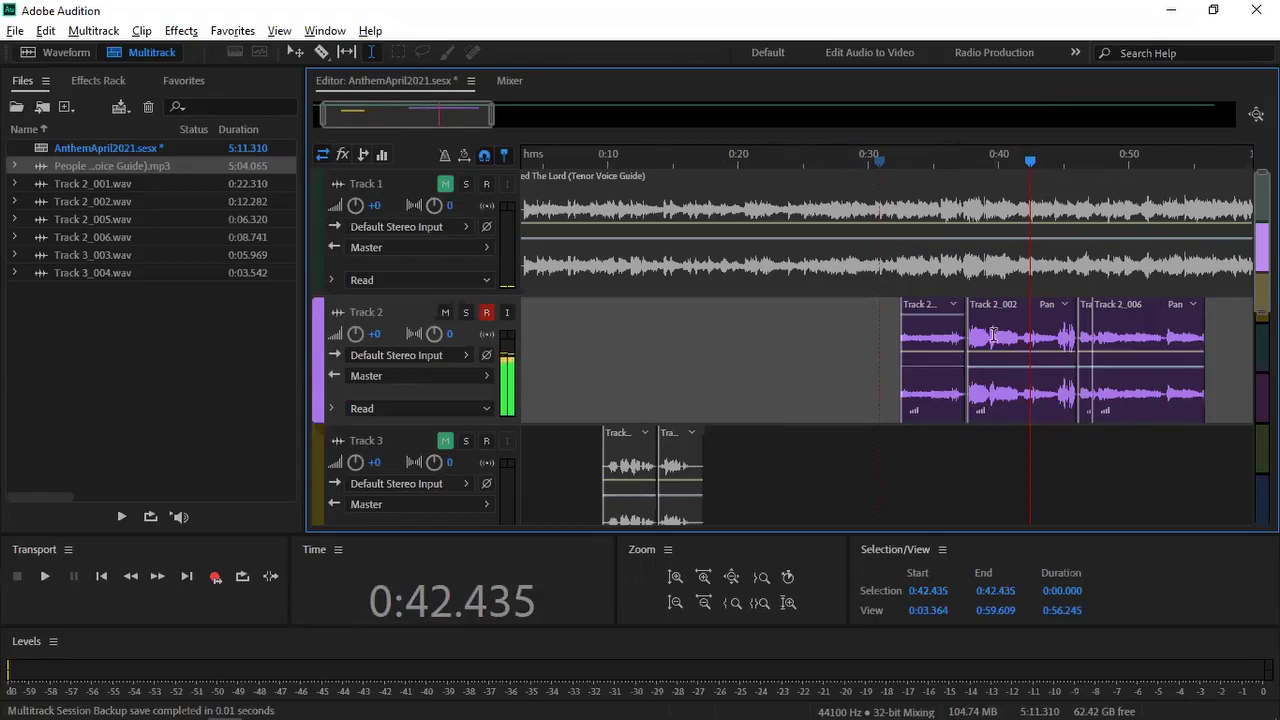
pyautogui.click(991, 328)
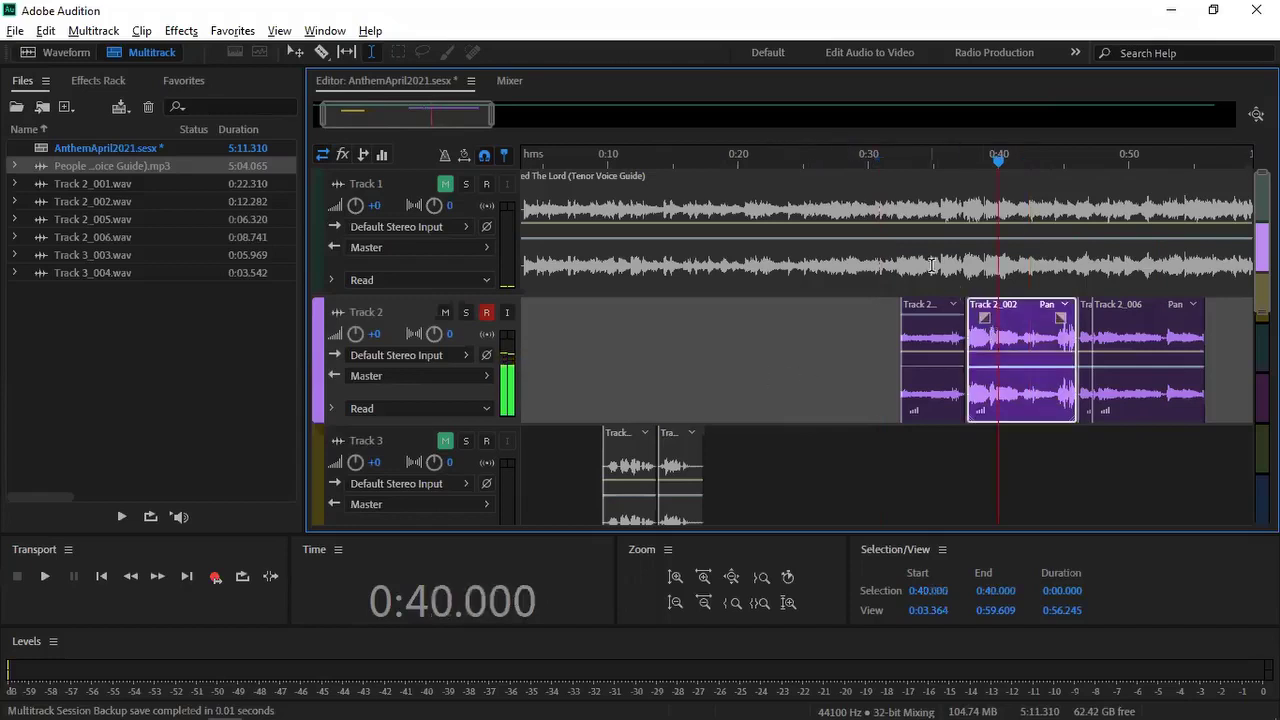
pyautogui.click(913, 208)
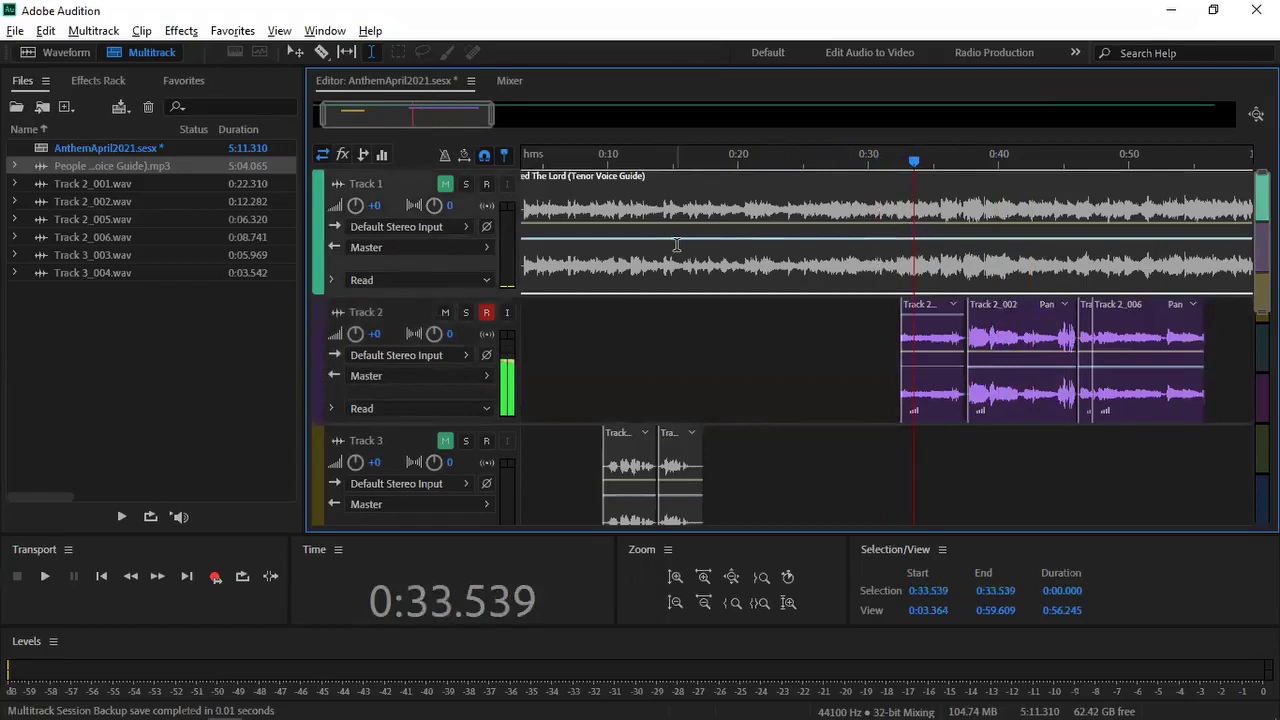
pyautogui.click(1030, 342)
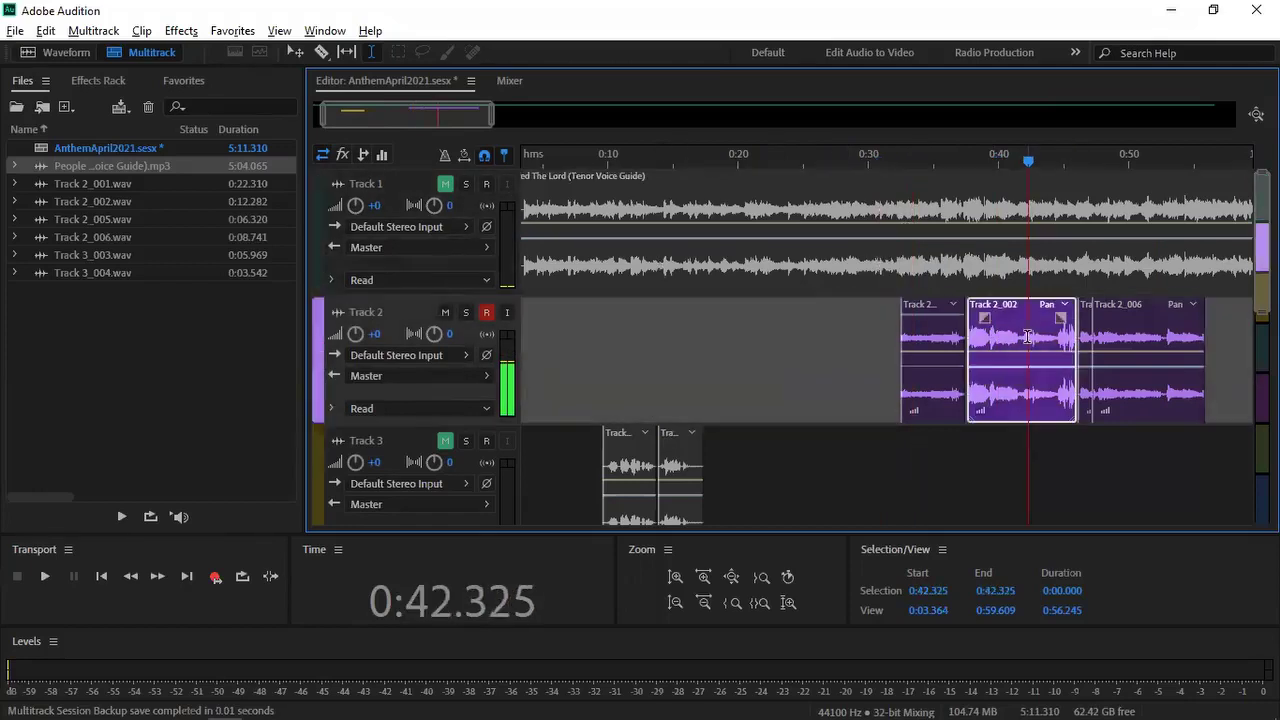
pyautogui.click(918, 322)
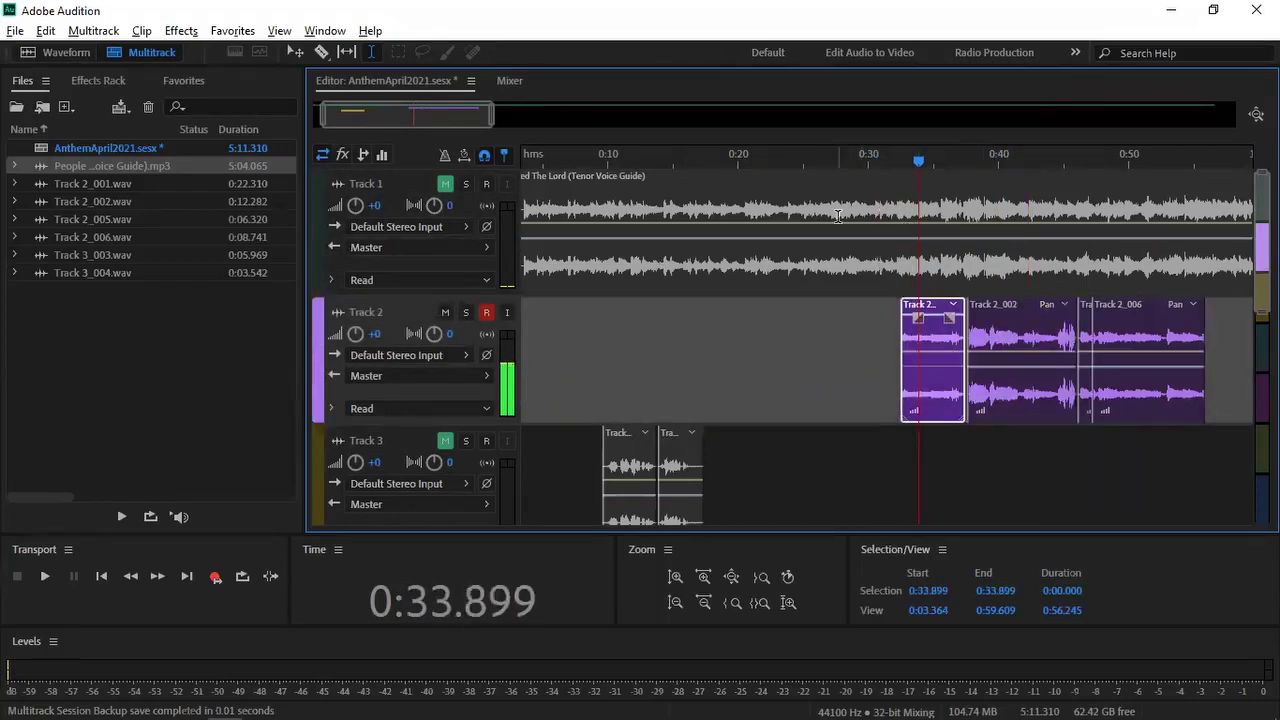
pyautogui.hotkey('ctrl', 'z')
pyautogui.click(933, 342)
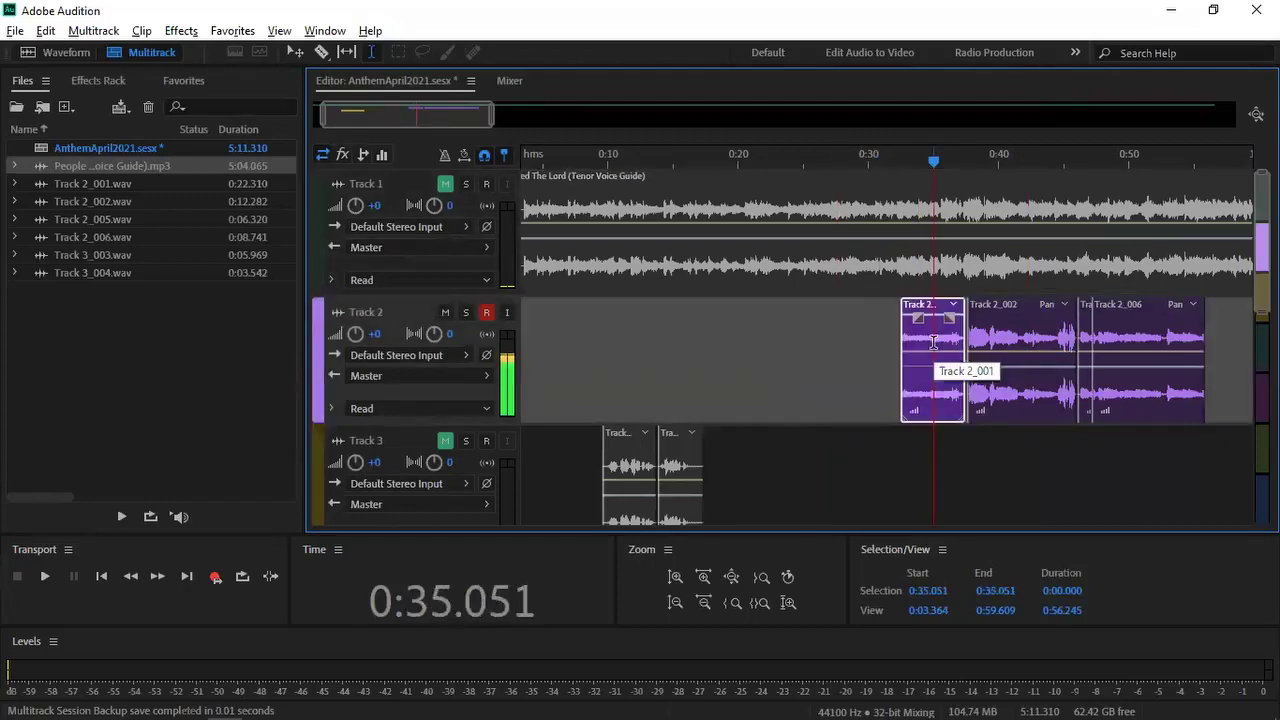
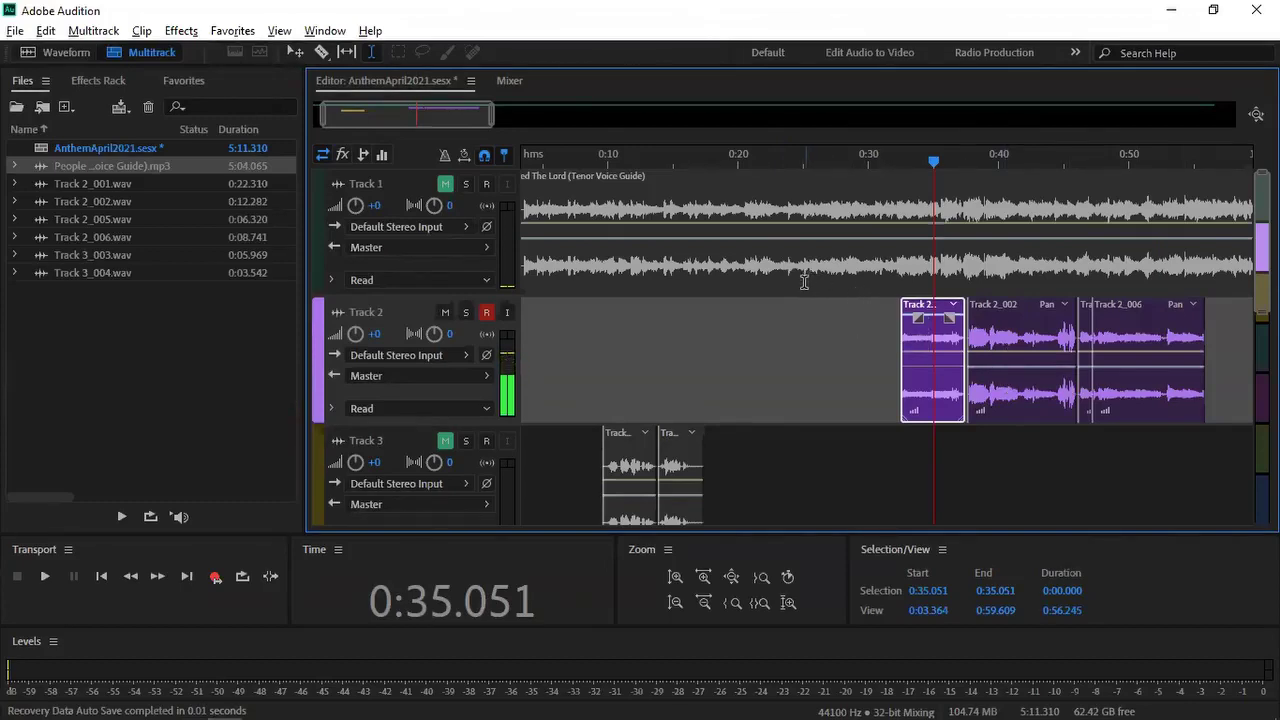
# Step: Start a multitrack mixdown export of the entire session with no clips selected, and name the file Title_Tenor_Gen
pyautogui.click(716, 330)
pyautogui.click(15, 31)
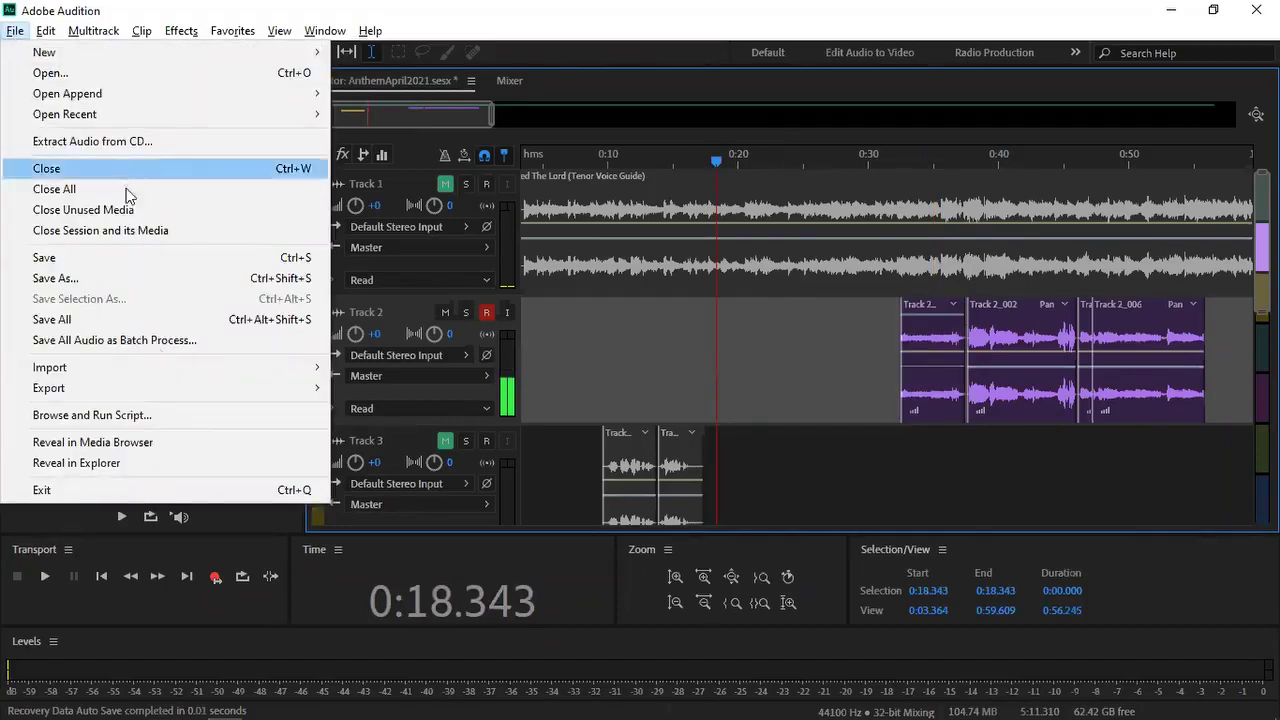
pyautogui.moveTo(176, 388)
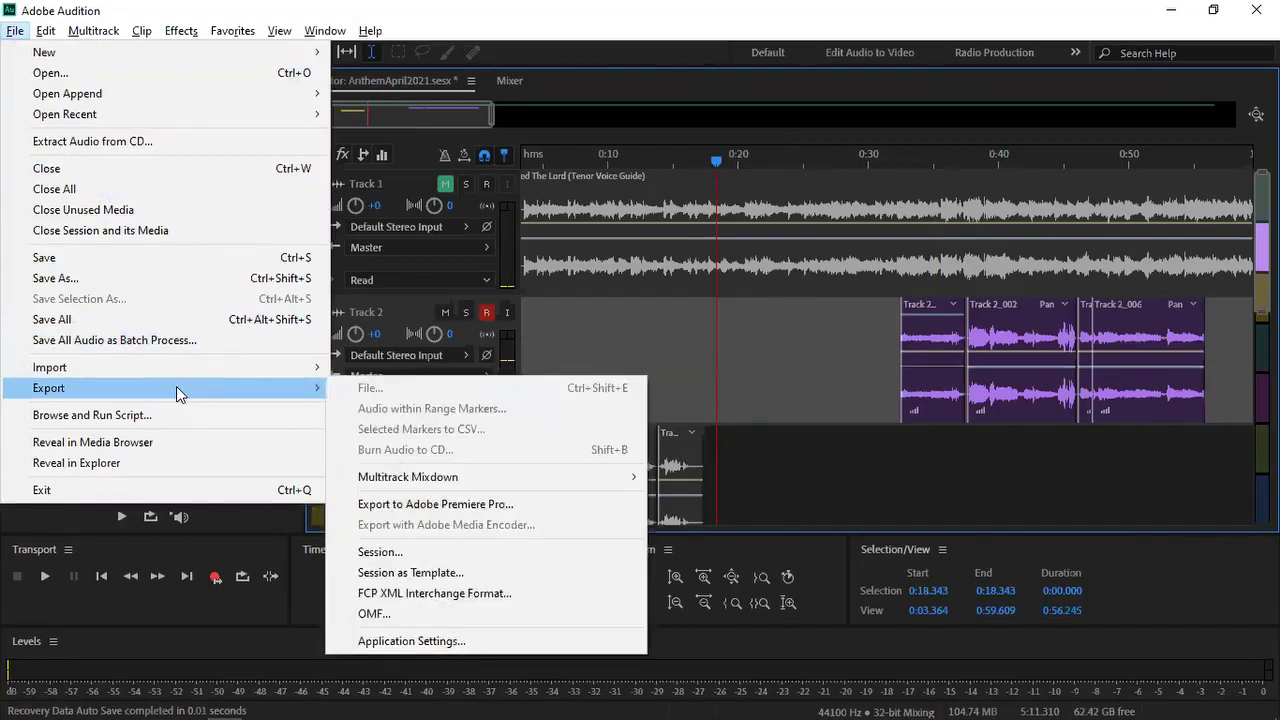
pyautogui.moveTo(438, 484)
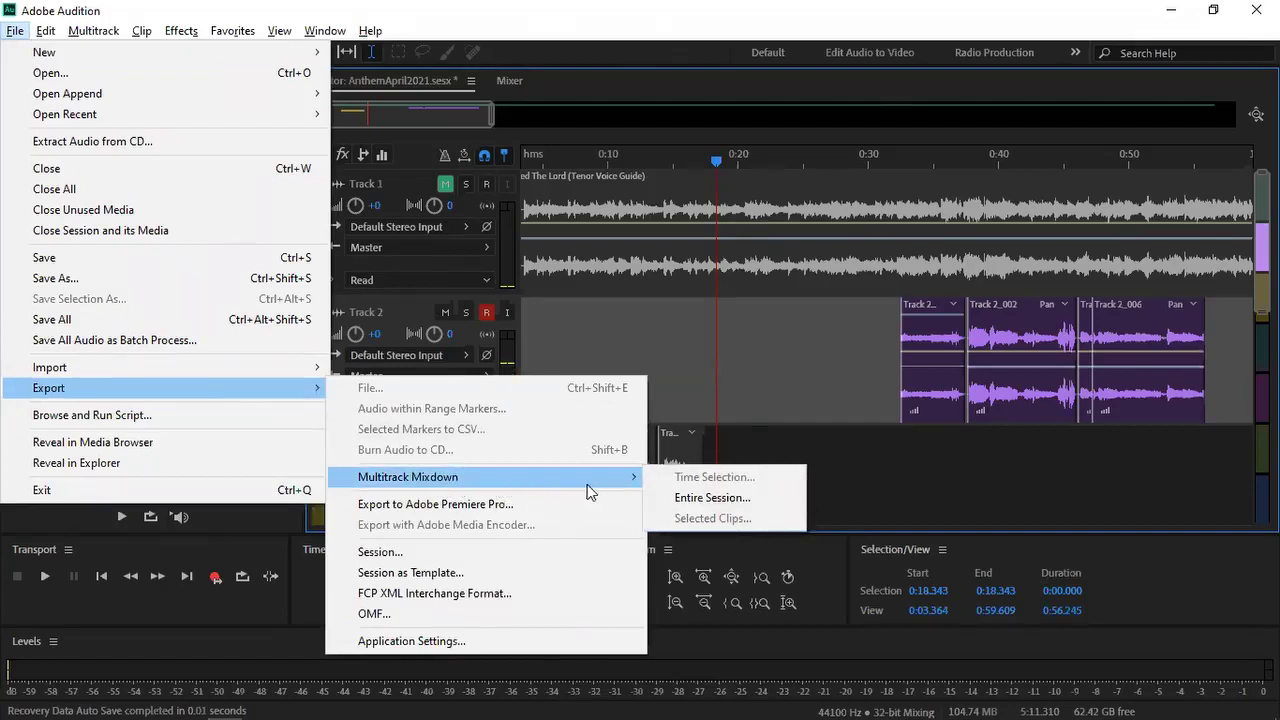
pyautogui.click(712, 498)
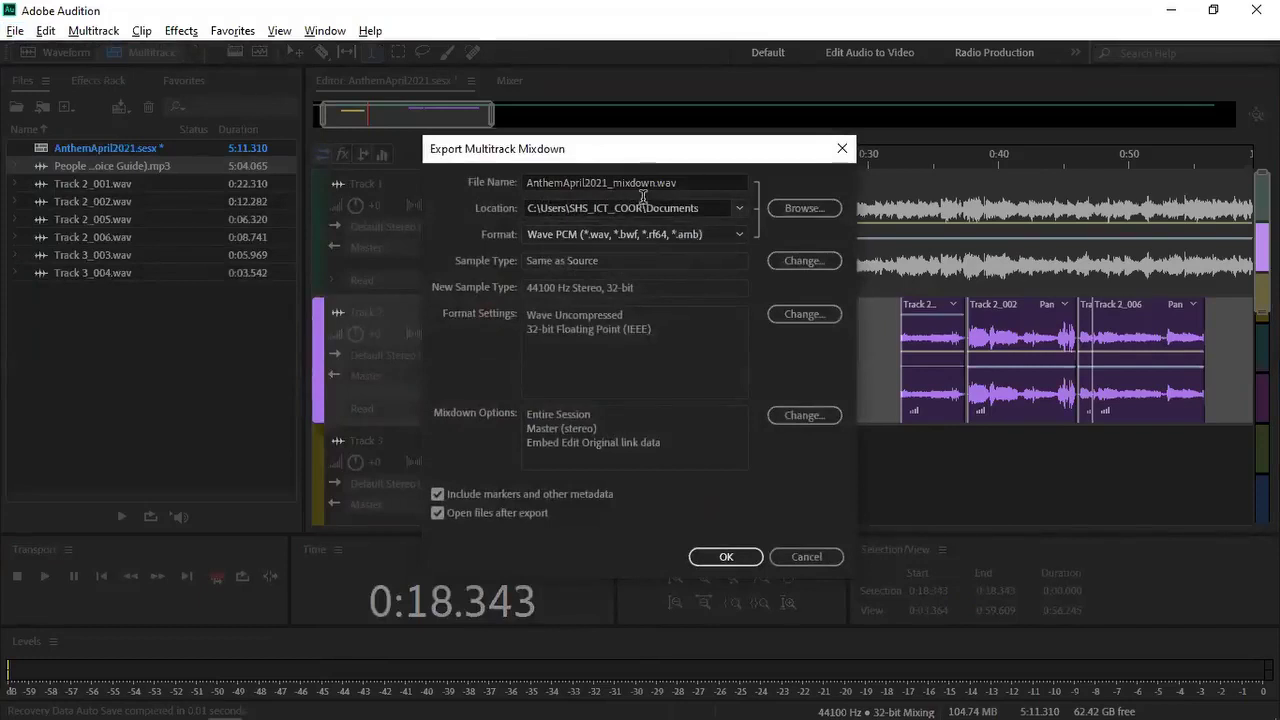
pyautogui.click(697, 181)
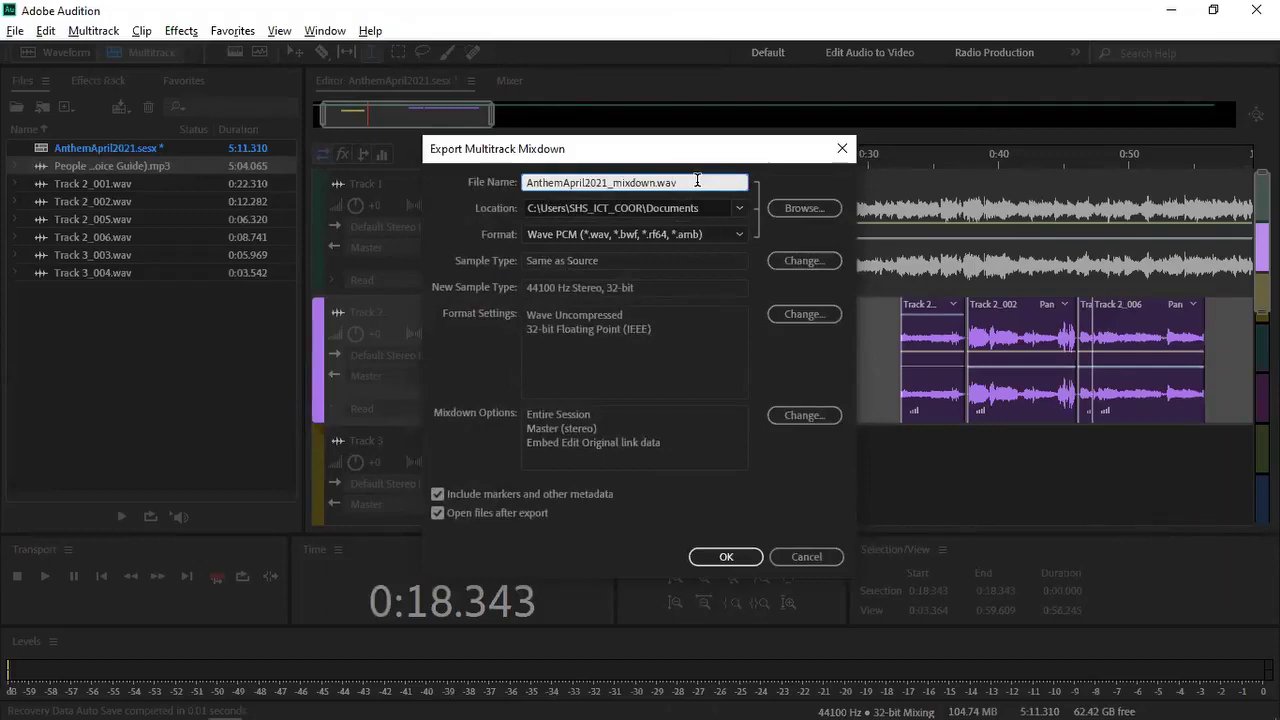
pyautogui.press('BackSpace')
pyautogui.press('BackSpace')
pyautogui.press('BackSpace')
pyautogui.press('BackSpace')
pyautogui.press('BackSpace')
pyautogui.press('BackSpace')
pyautogui.press('BackSpace')
pyautogui.press('BackSpace')
pyautogui.press('BackSpace')
pyautogui.press('BackSpace')
pyautogui.press('BackSpace')
pyautogui.press('BackSpace')
pyautogui.press('BackSpace')
pyautogui.press('BackSpace')
pyautogui.press('BackSpace')
pyautogui.press('BackSpace')
pyautogui.press('BackSpace')
pyautogui.press('BackSpace')
pyautogui.press('BackSpace')
pyautogui.press('BackSpace')
pyautogui.press('BackSpace')
pyautogui.press('BackSpace')
pyautogui.press('BackSpace')
pyautogui.press('BackSpace')
pyautogui.press('BackSpace')
pyautogui.press('BackSpace')
pyautogui.press('BackSpace')
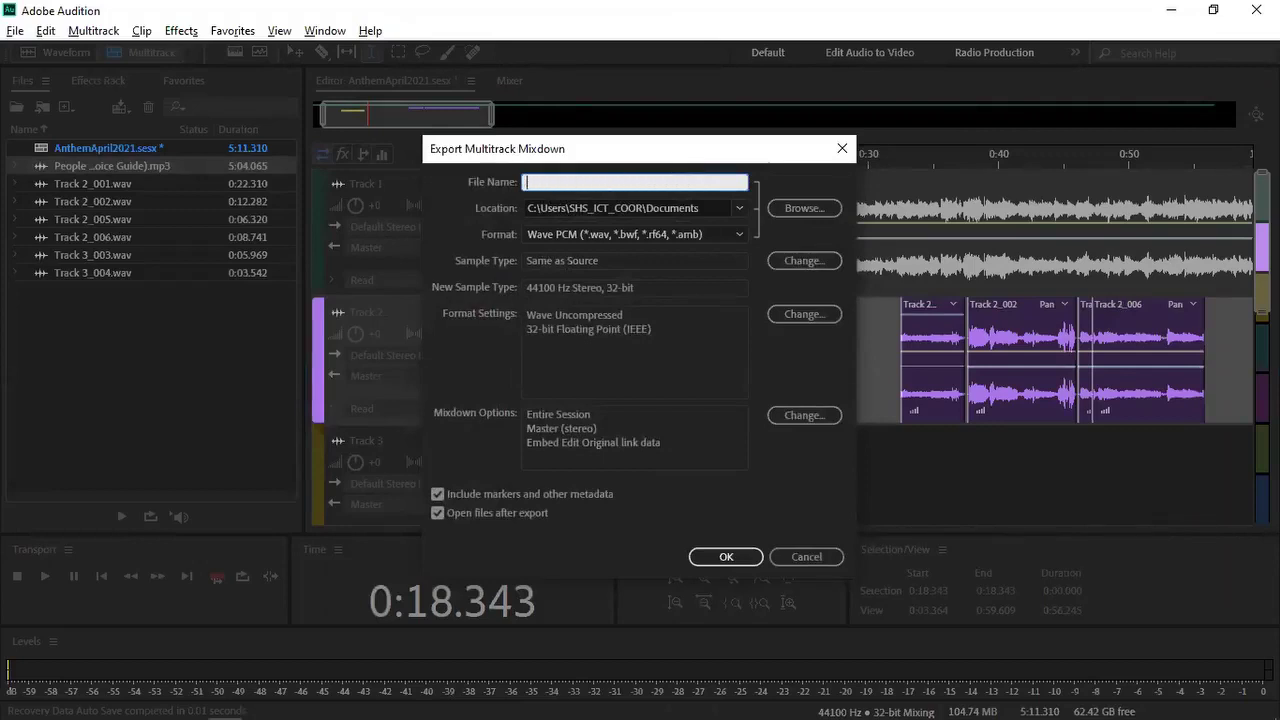
pyautogui.write('Title _Tenor_Gen')
# Step: Set the mixdown to be saved in the Music folder in the MP3 Audio format
pyautogui.click(801, 207)
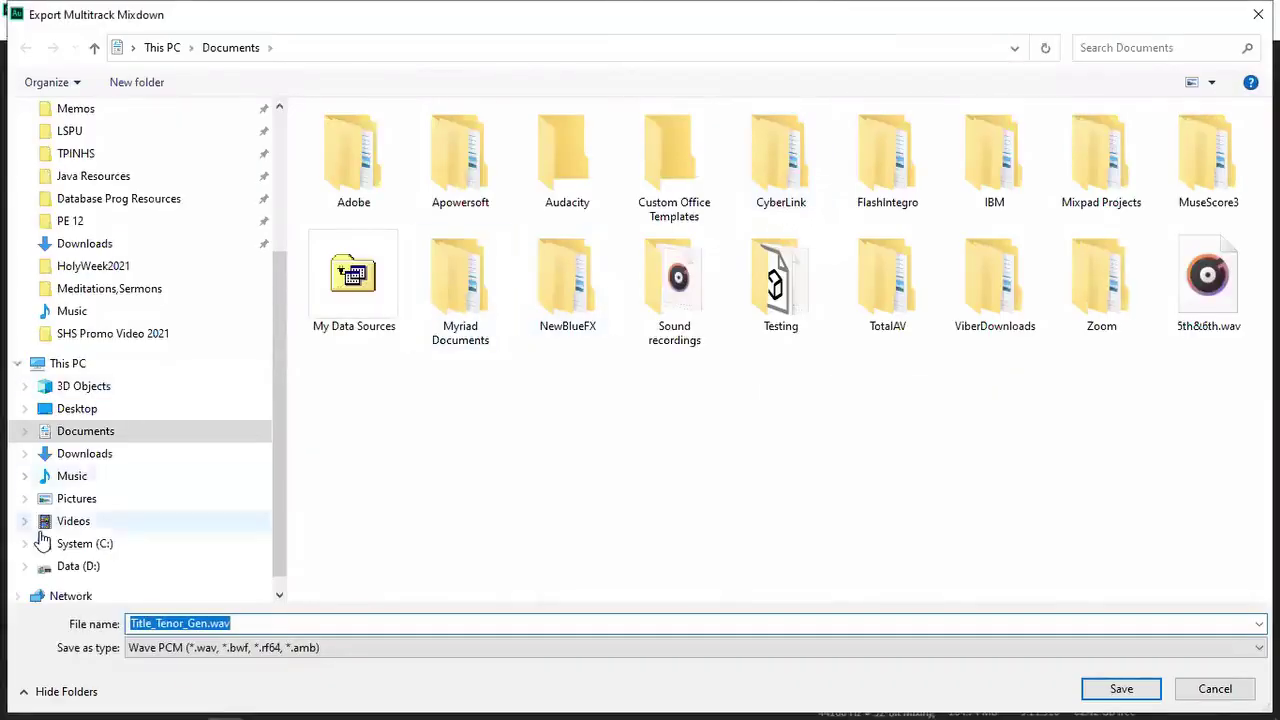
pyautogui.click(72, 476)
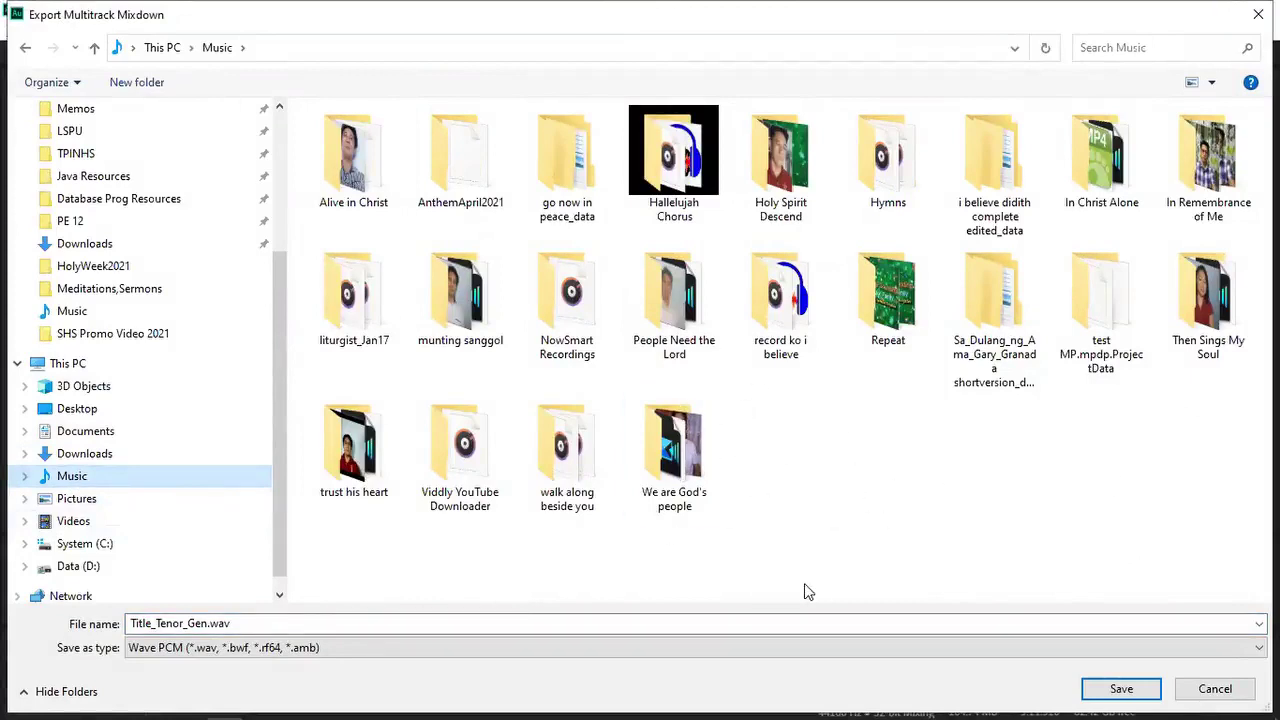
pyautogui.click(728, 652)
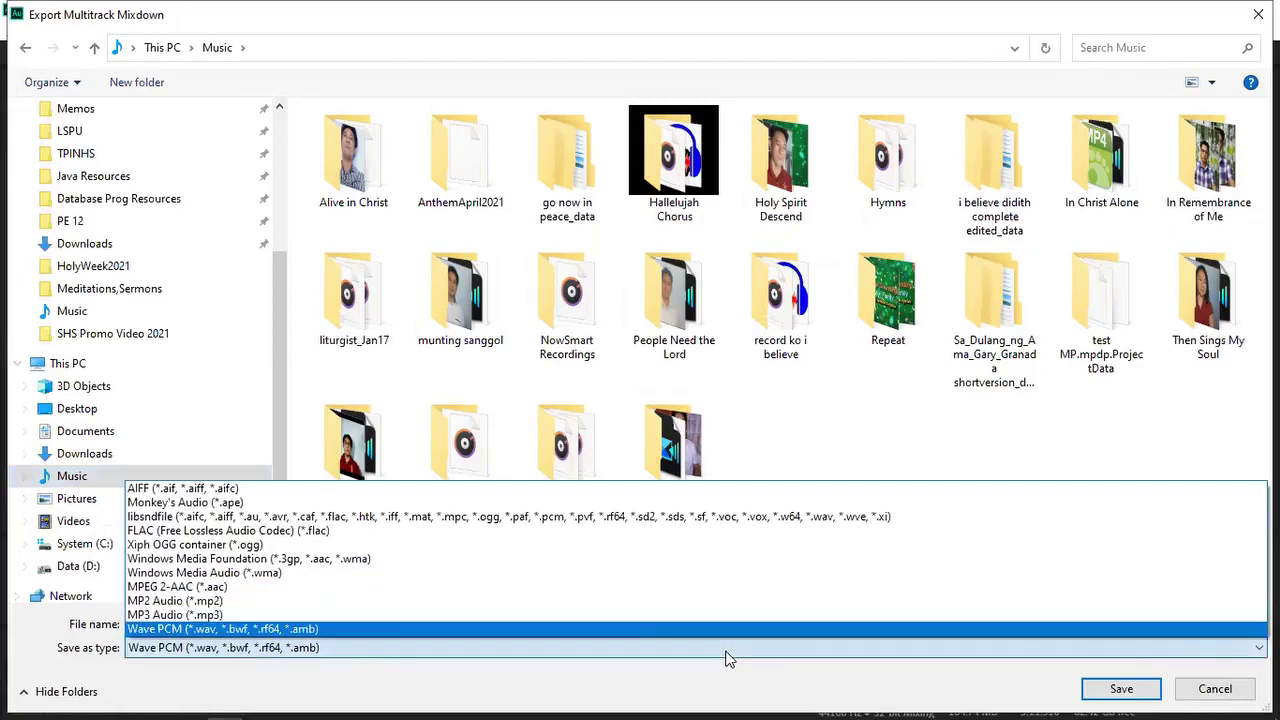
pyautogui.click(380, 614)
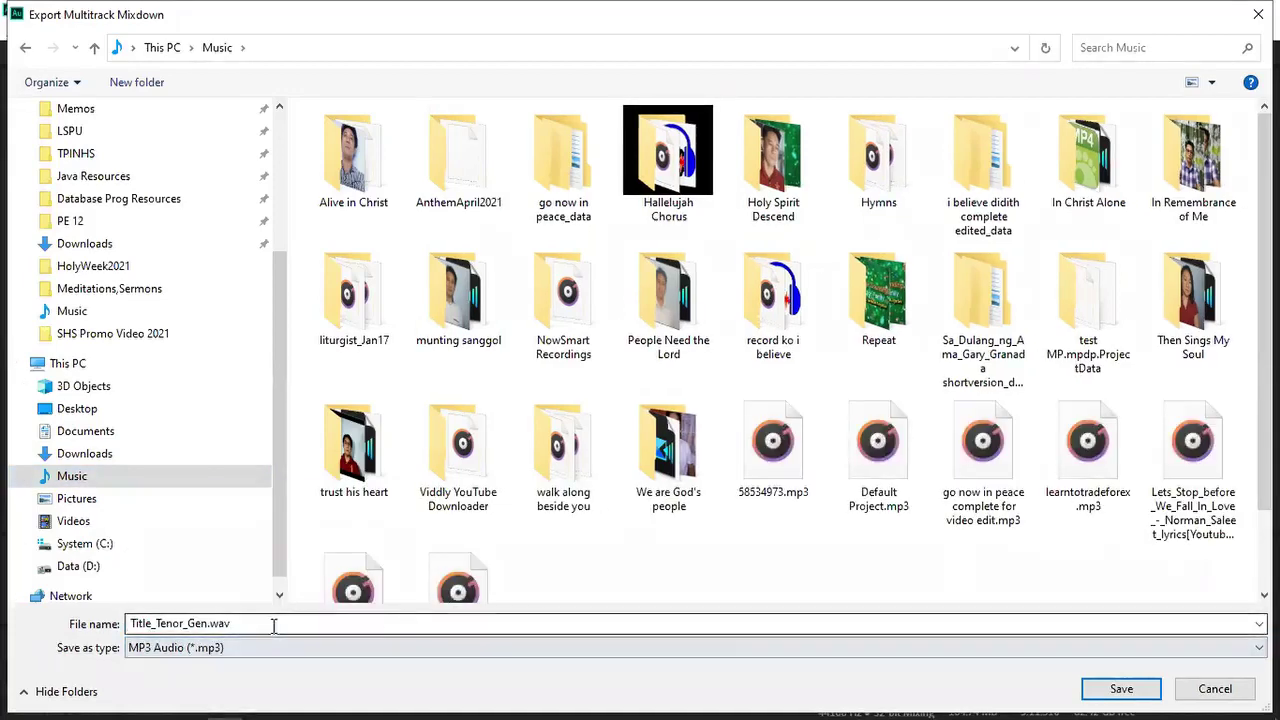
pyautogui.click(1120, 690)
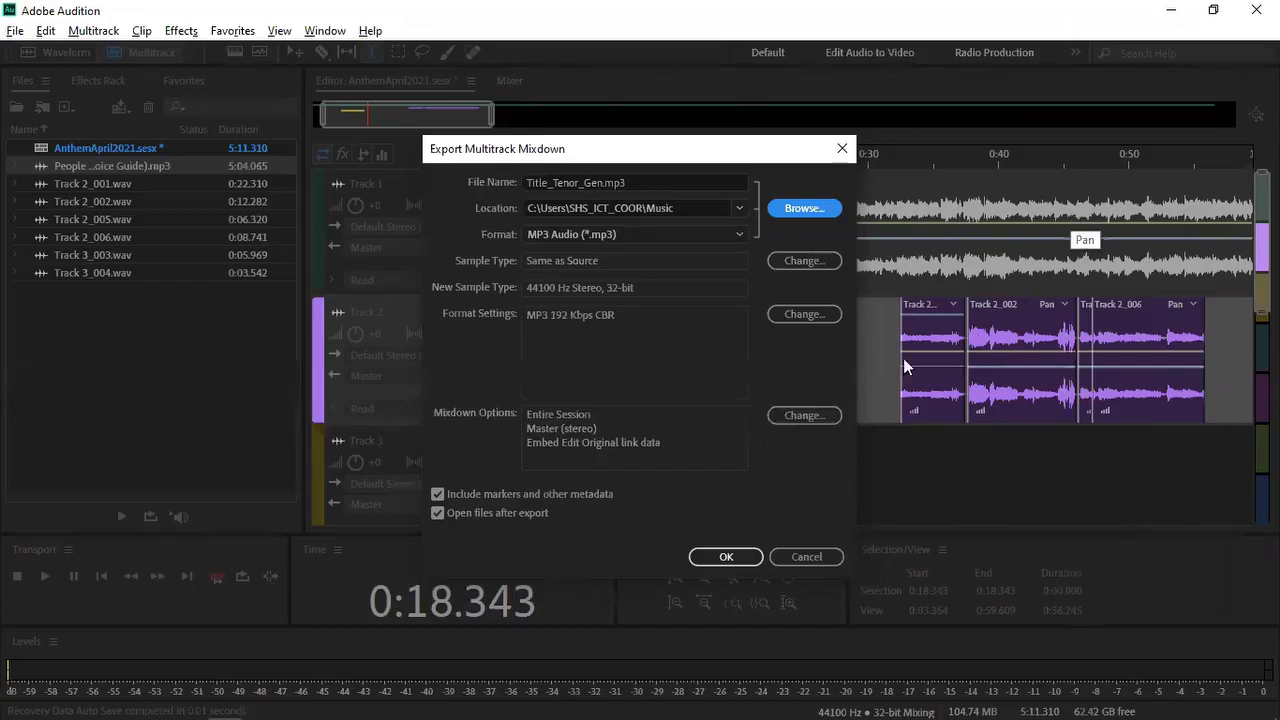
# Step: Make Track 2 the only mixdown source instead of the stereo master, and export the mixdown
pyautogui.click(808, 418)
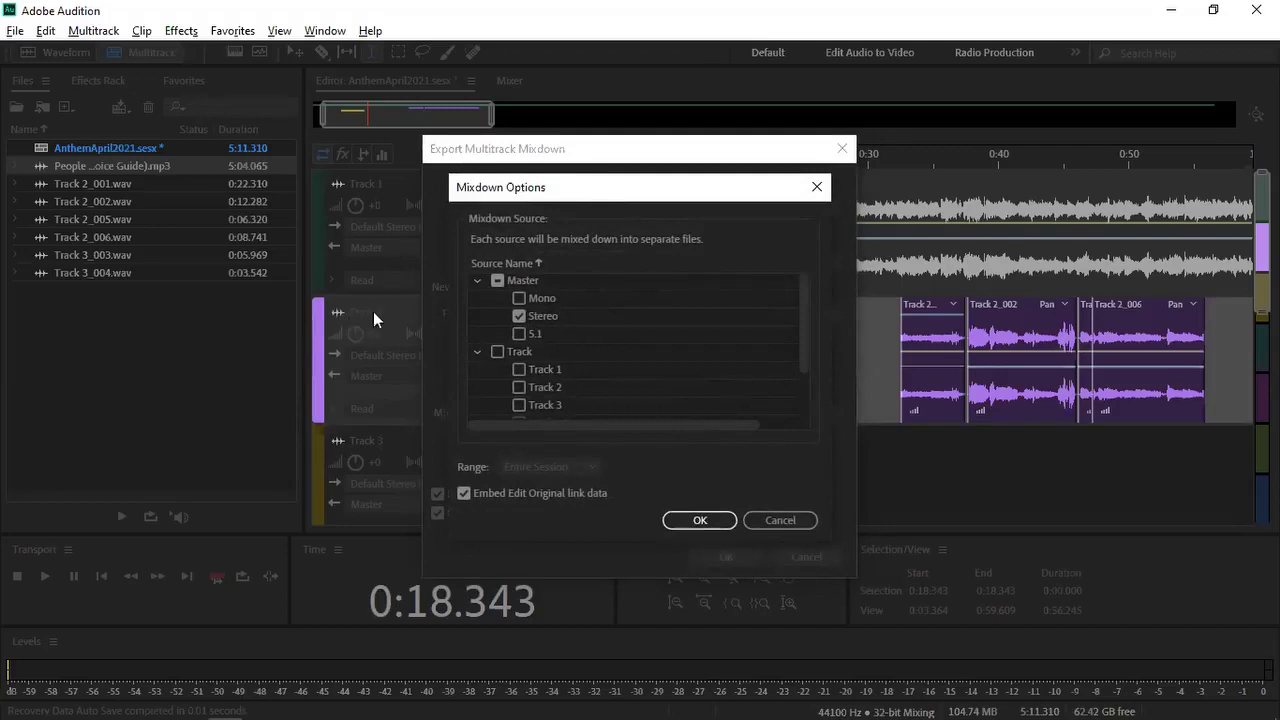
pyautogui.click(519, 387)
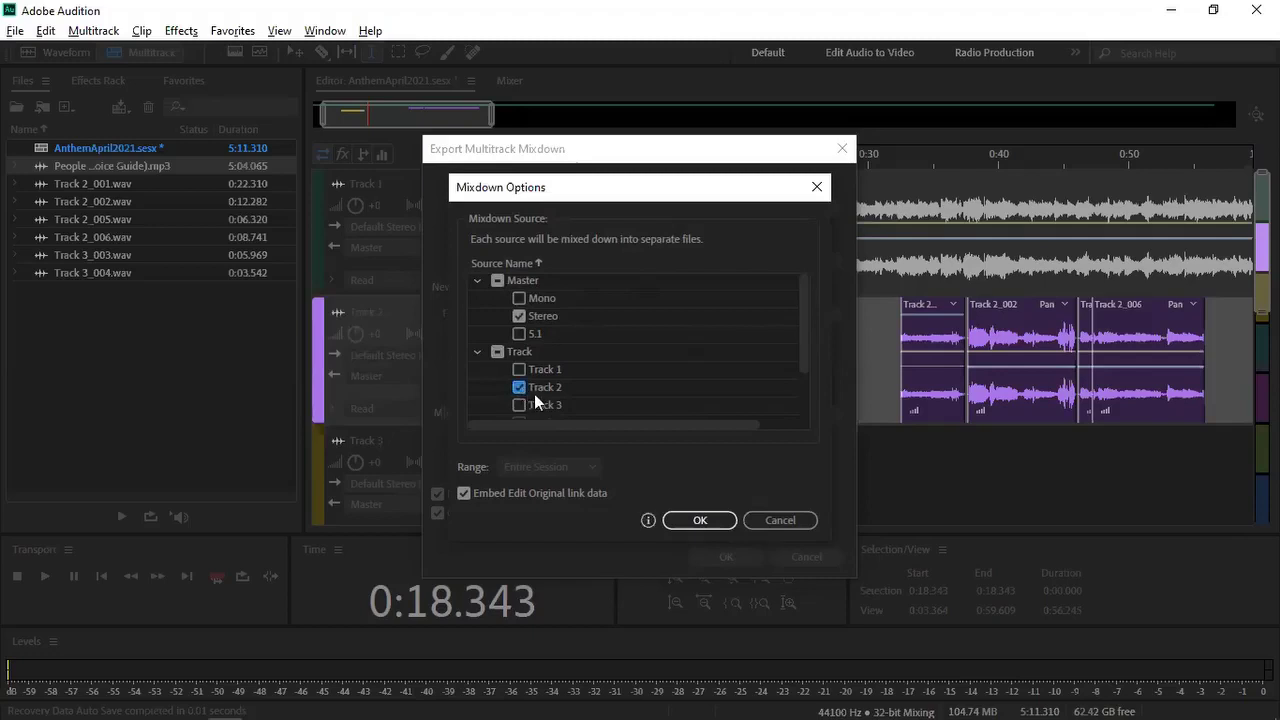
pyautogui.click(520, 317)
pyautogui.moveTo(810, 351); pyautogui.dragTo(804, 388)
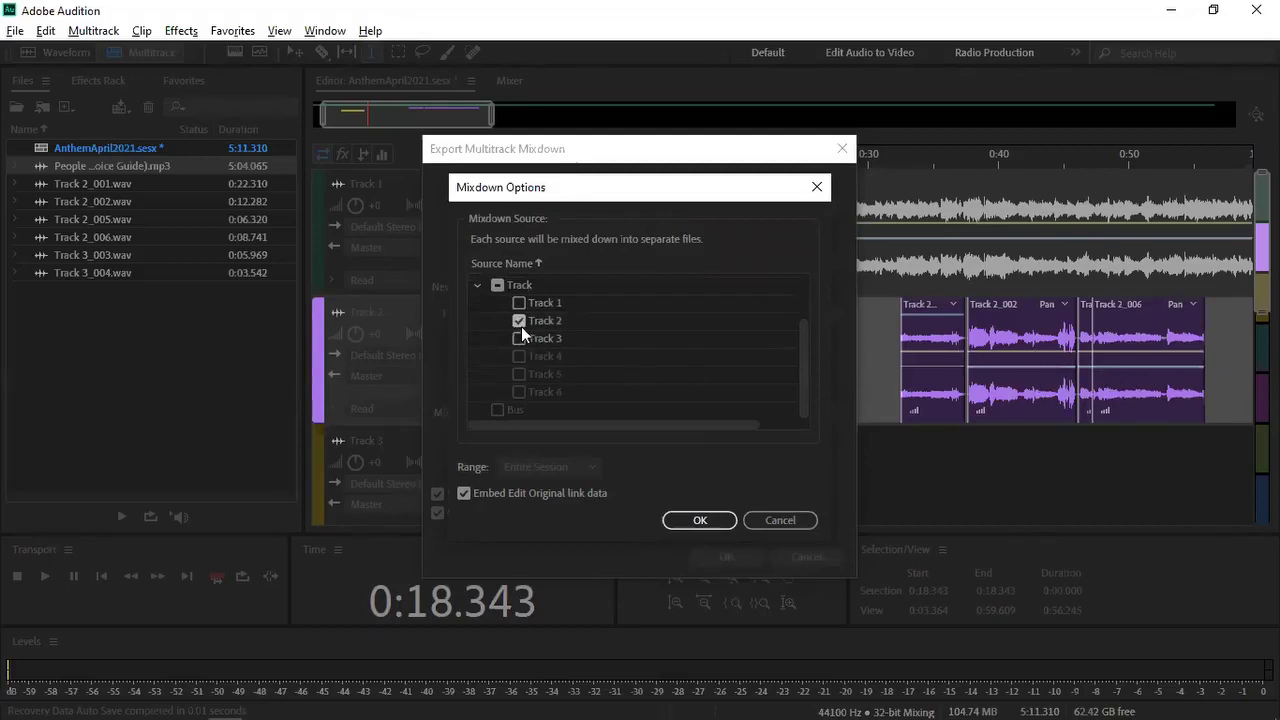
pyautogui.click(704, 521)
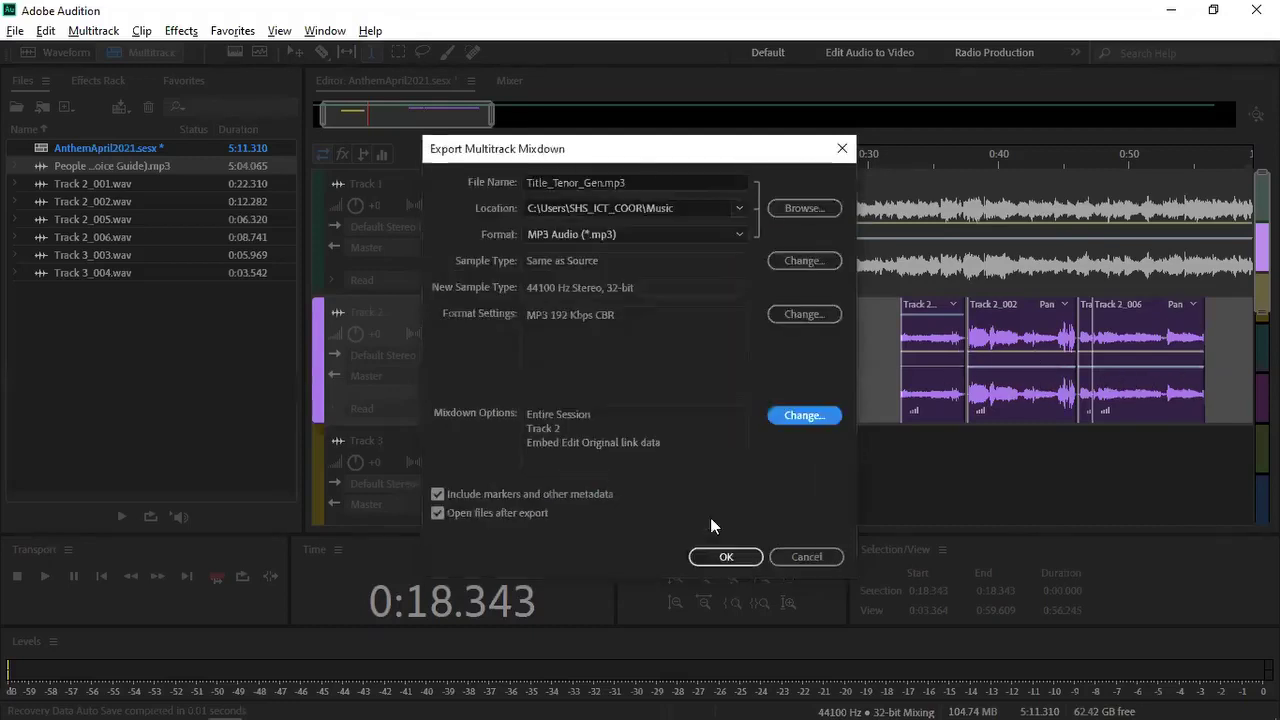
pyautogui.click(744, 557)
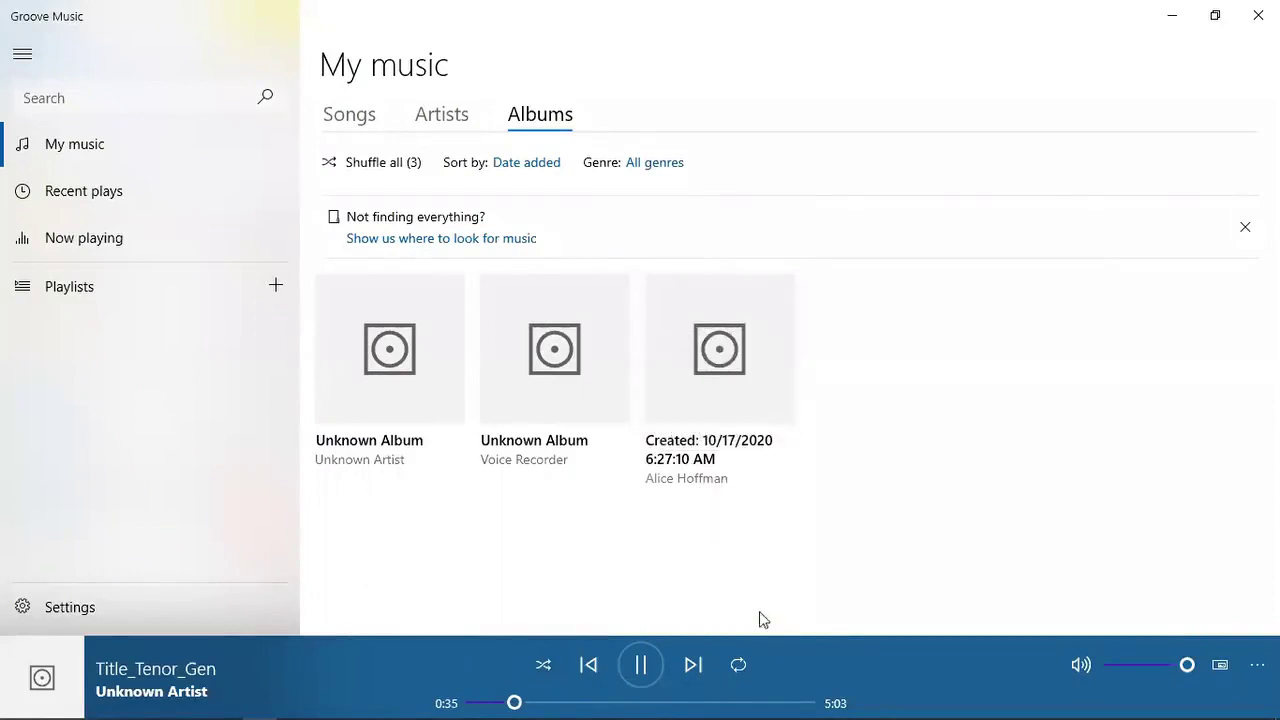
# Step: Pause the exported Title_Tenor_Gen file in Groove Music and switch back to the Audition session, selecting the Track 1 clip
pyautogui.click(641, 666)
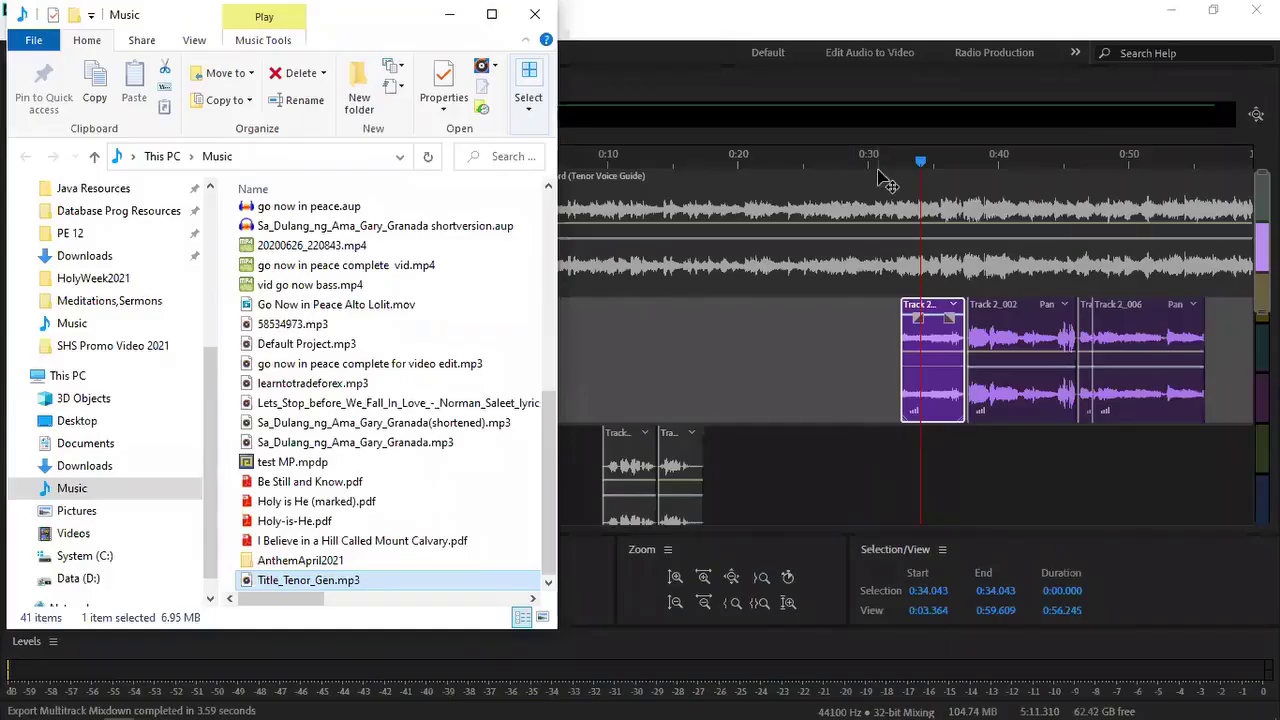
pyautogui.click(1090, 466)
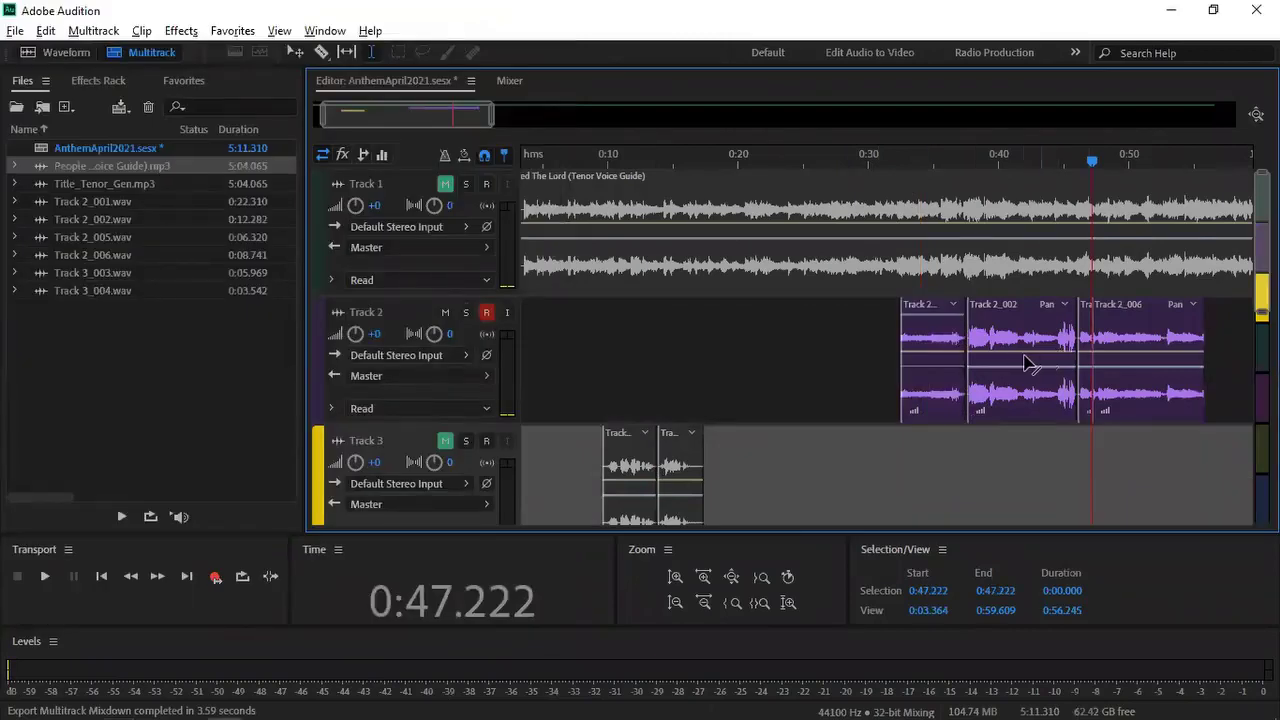
pyautogui.click(930, 199)
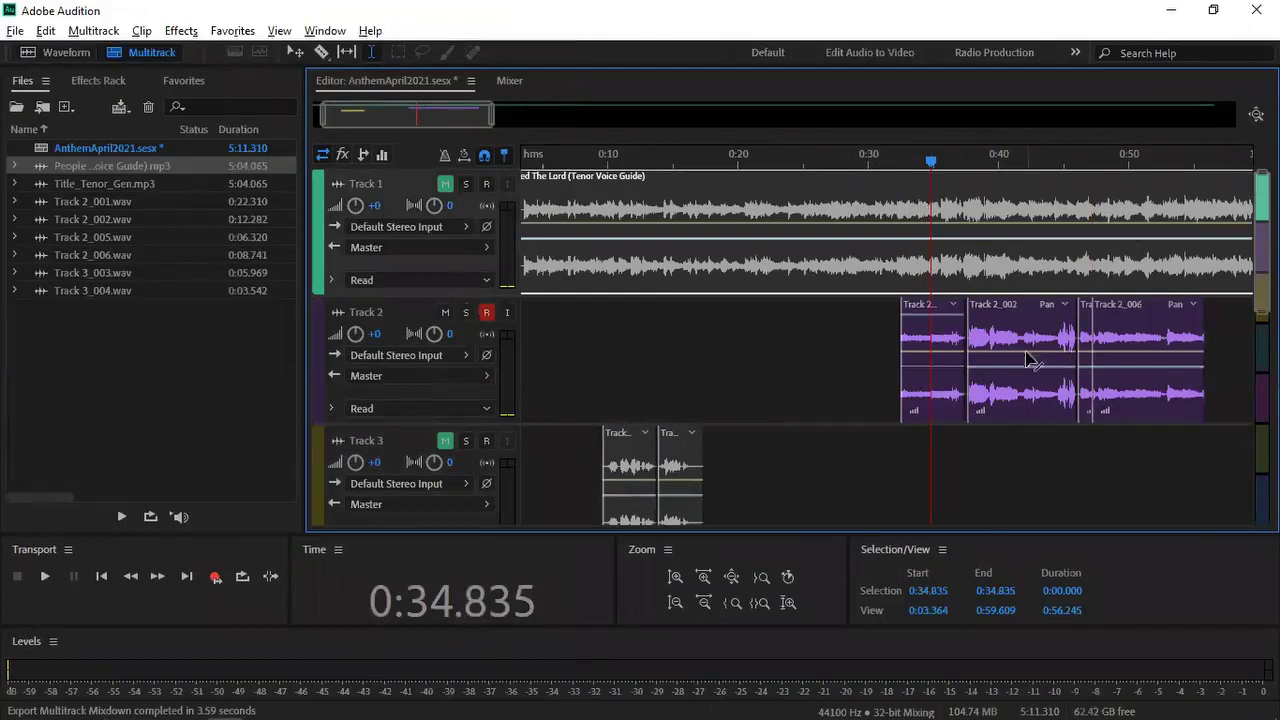
# Step: Start a multitrack mixdown export of the entire session and name the file Title_Tenor_Gen_withaccomp
pyautogui.click(15, 31)
pyautogui.moveTo(142, 392)
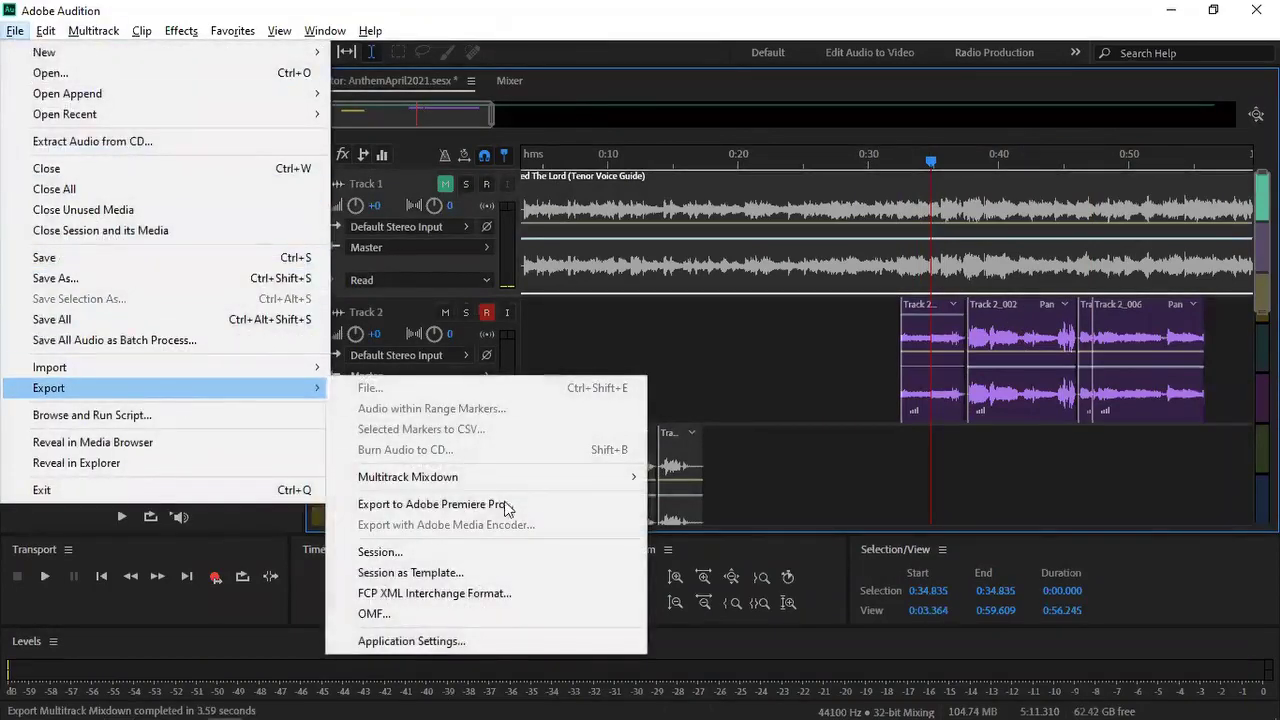
pyautogui.moveTo(508, 484)
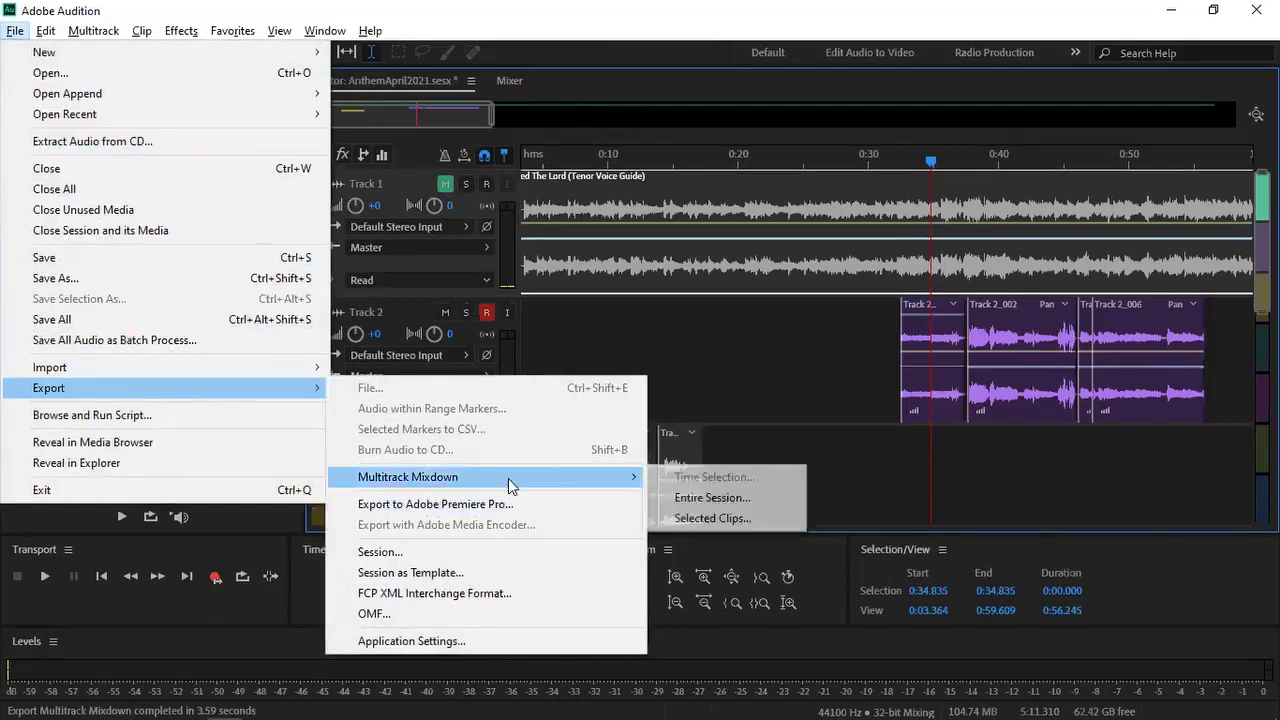
pyautogui.click(735, 505)
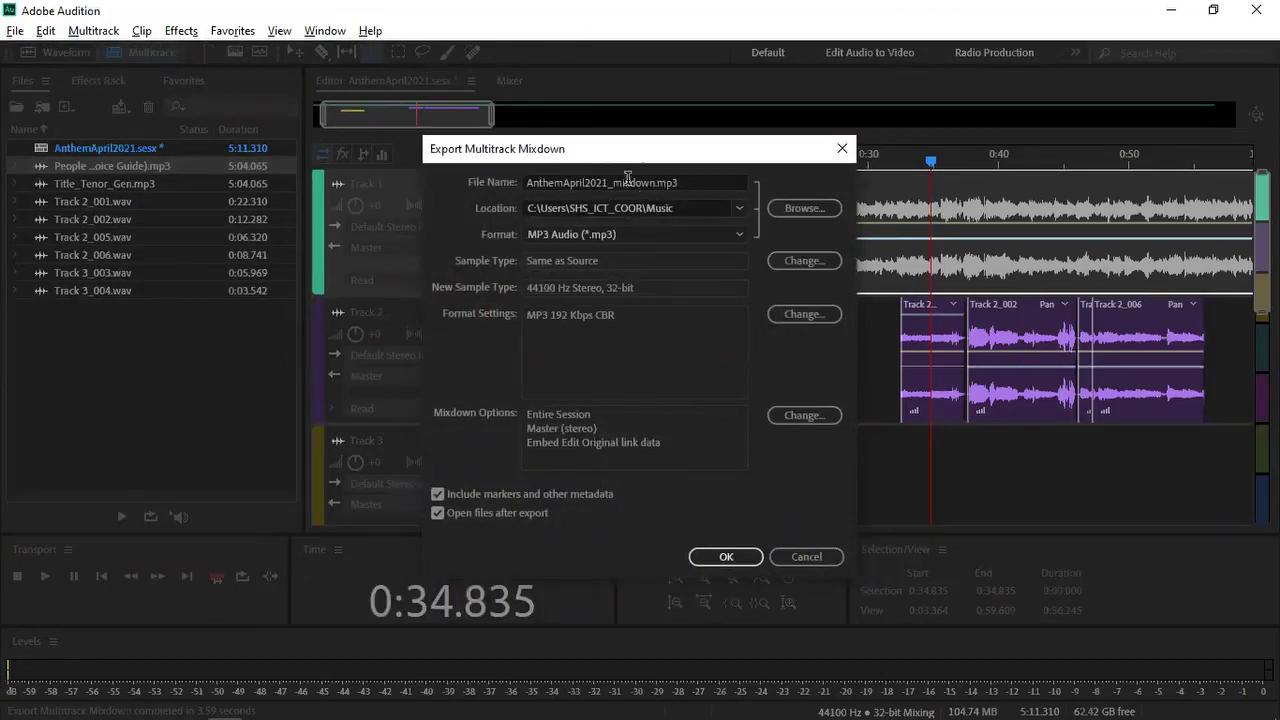
pyautogui.click(626, 185)
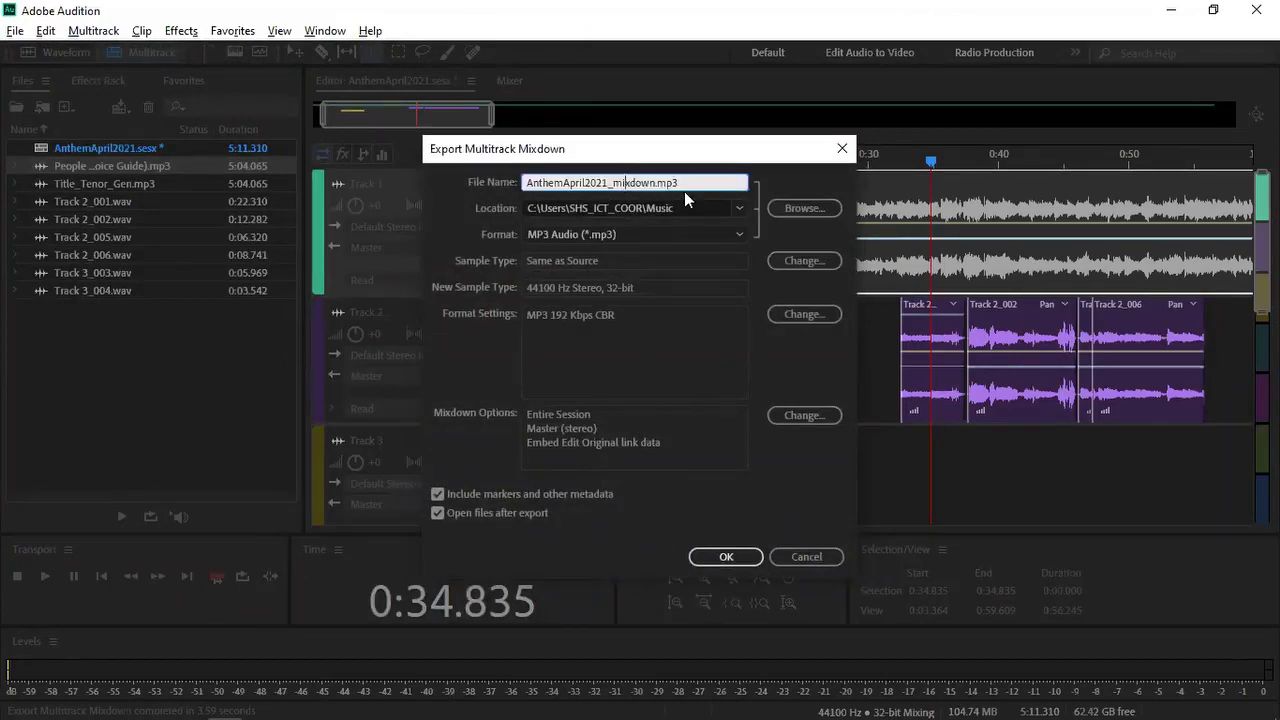
pyautogui.write('Ti')
pyautogui.hotkey('ctrl', 'a')
pyautogui.write('Ti')
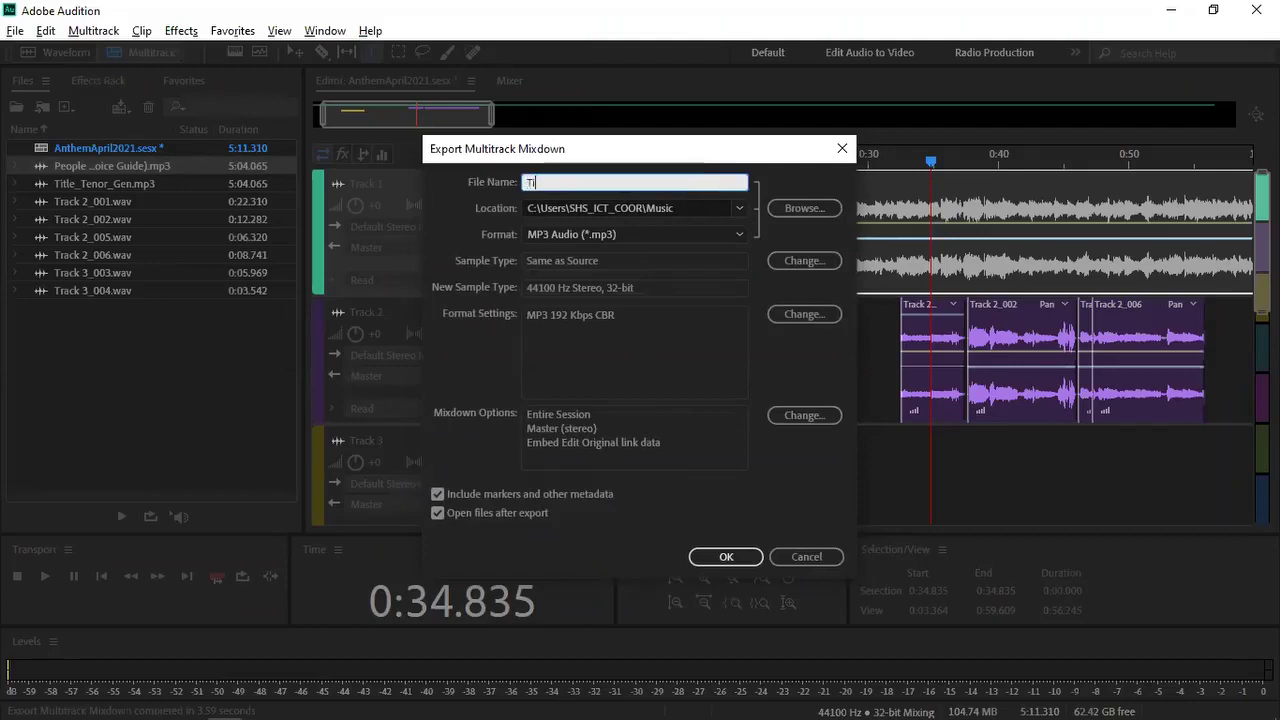
pyautogui.write('tle_Tenor_')
pyautogui.write('Gen')
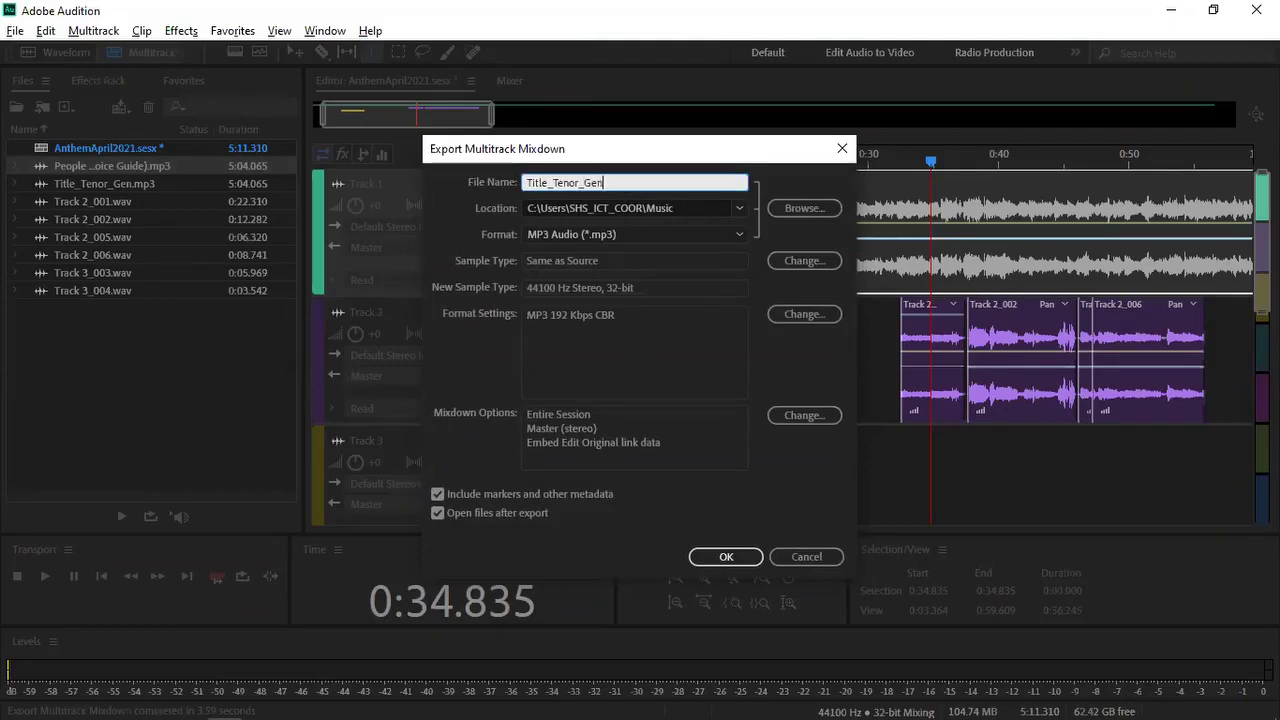
pyautogui.write('_withaccomp')
# Step: Keep the Music folder and MP3 Audio format, and export the mixdown with the stereo master and Track 2 as sources
pyautogui.click(688, 206)
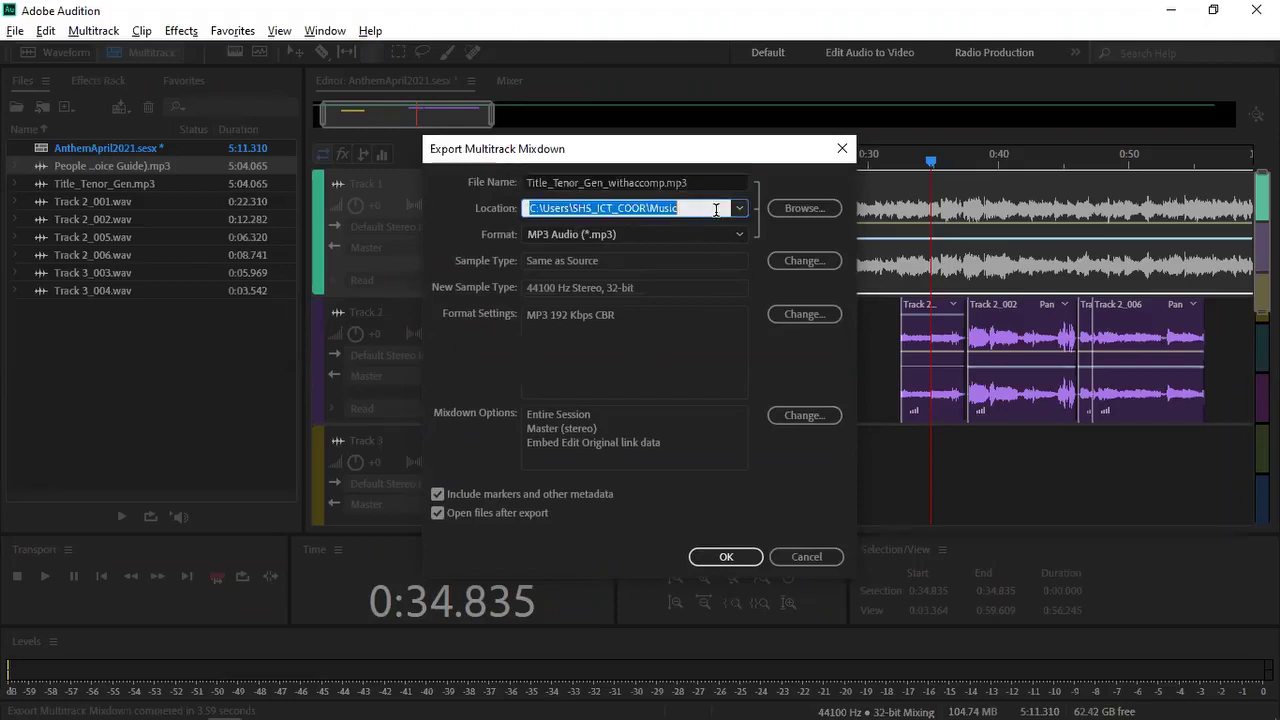
pyautogui.click(549, 231)
pyautogui.click(576, 238)
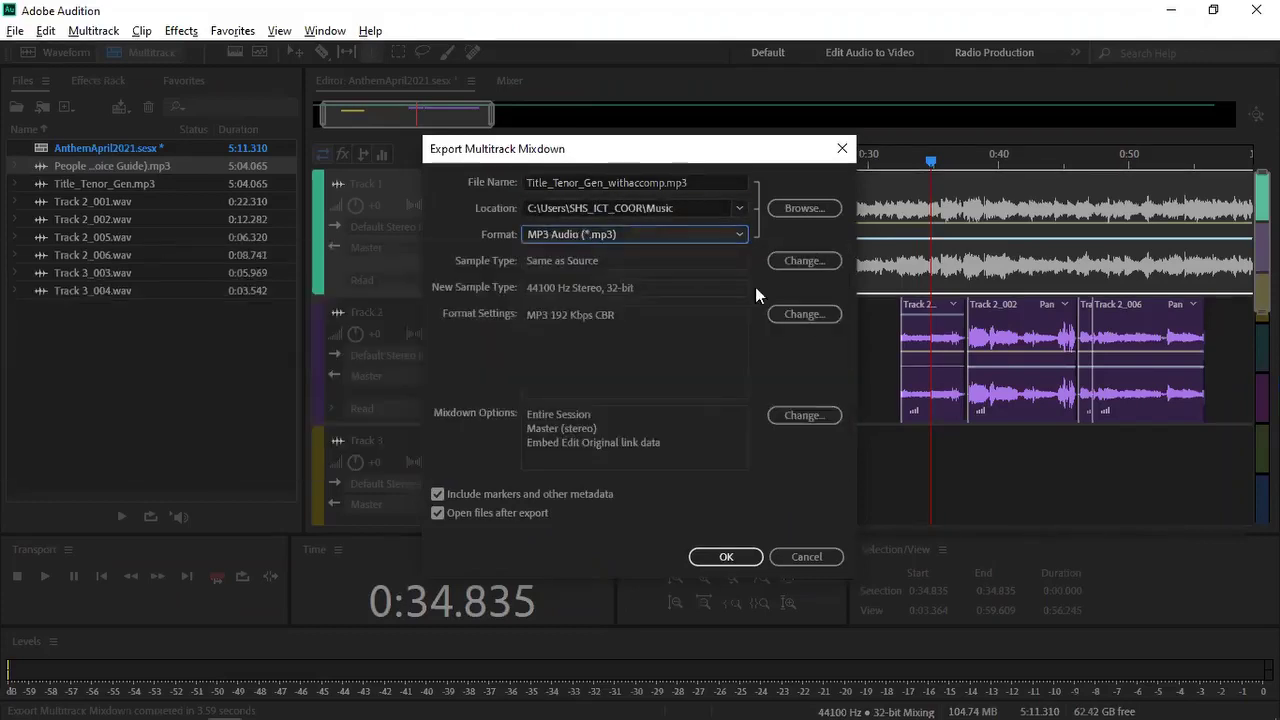
pyautogui.click(799, 415)
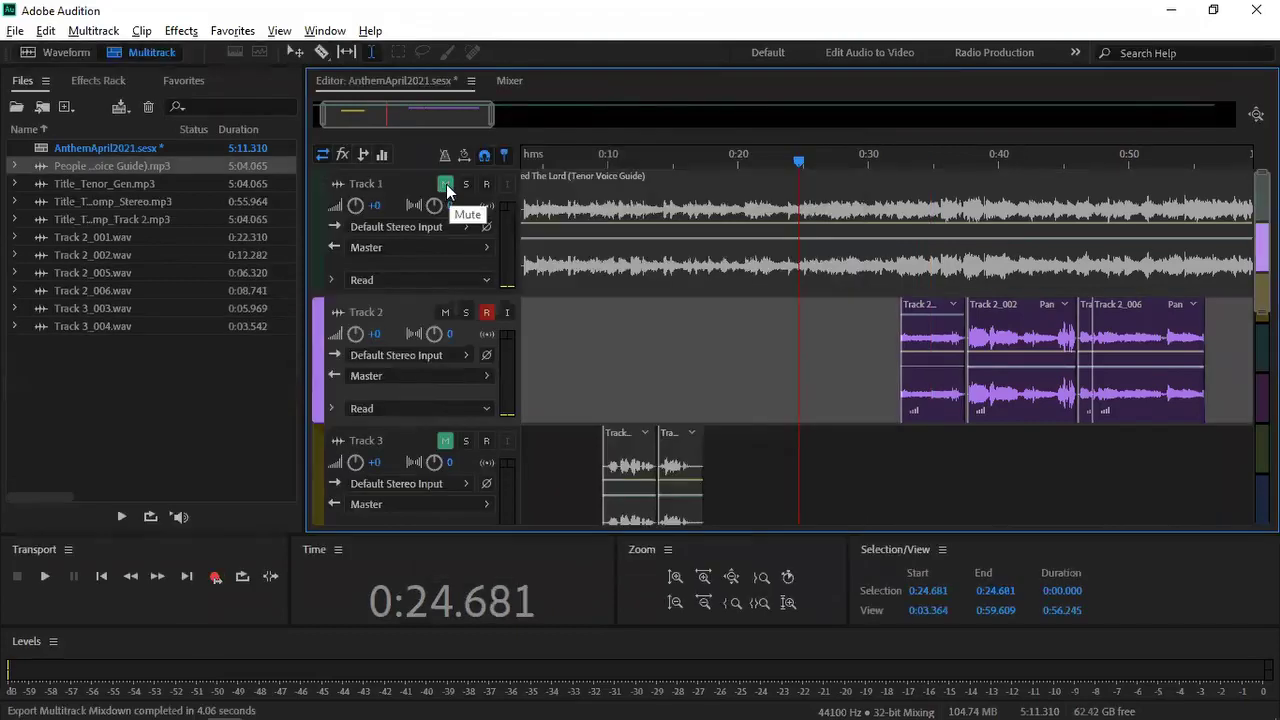
# Step: Unmute Track 1 and start a new multitrack mixdown export of the entire session
pyautogui.click(446, 184)
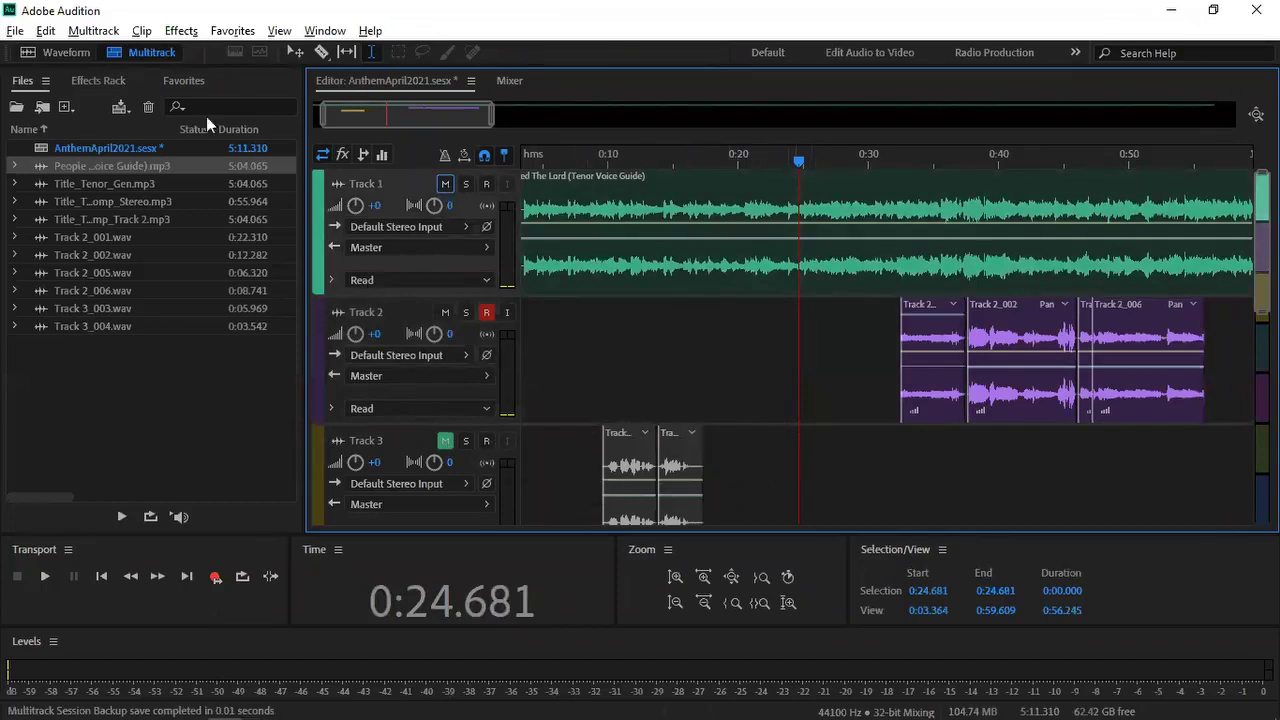
pyautogui.click(14, 30)
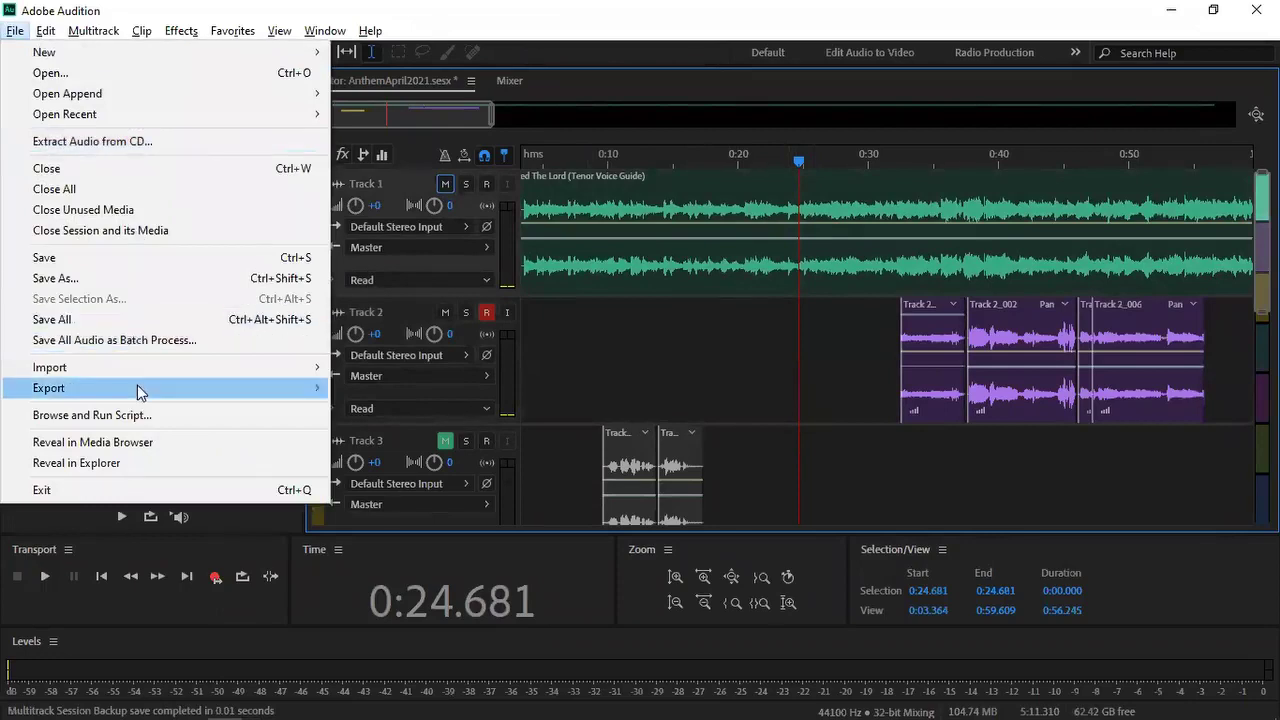
pyautogui.moveTo(140, 390)
pyautogui.moveTo(527, 481)
pyautogui.click(704, 498)
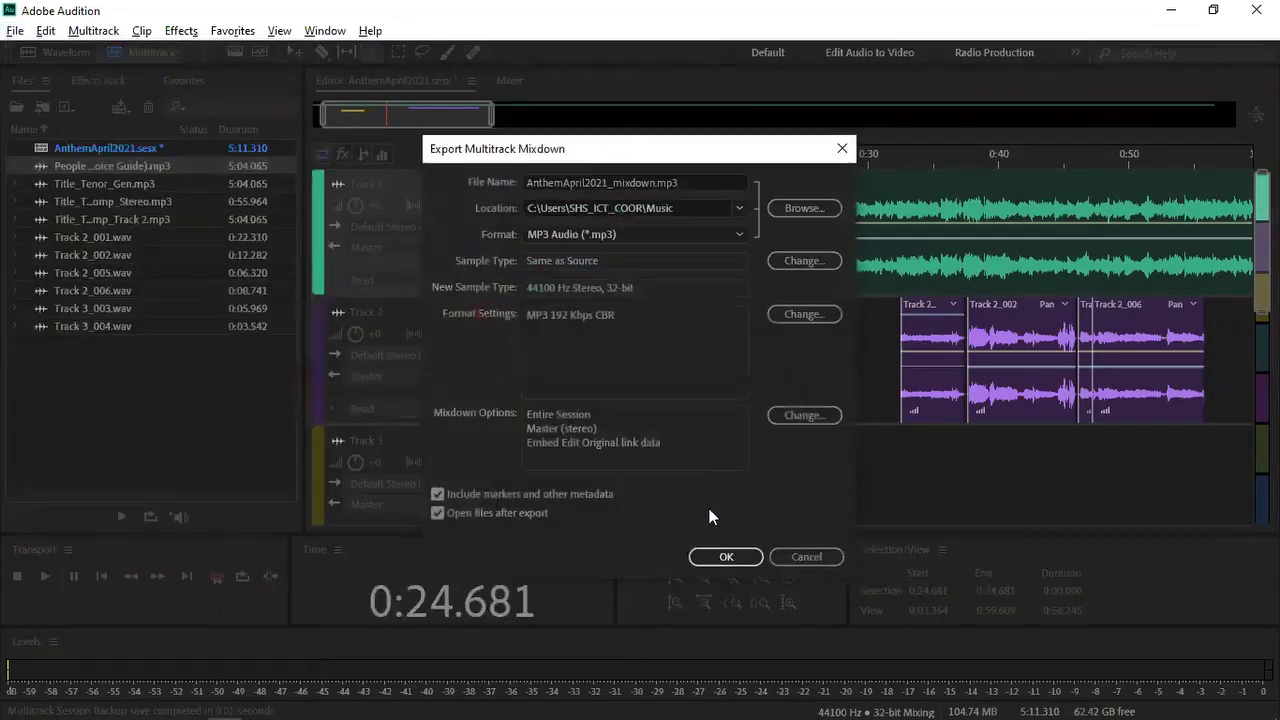
# Step: Add Track 2 as a mixdown source alongside the stereo master, and export the mixdown under its default name
pyautogui.click(825, 416)
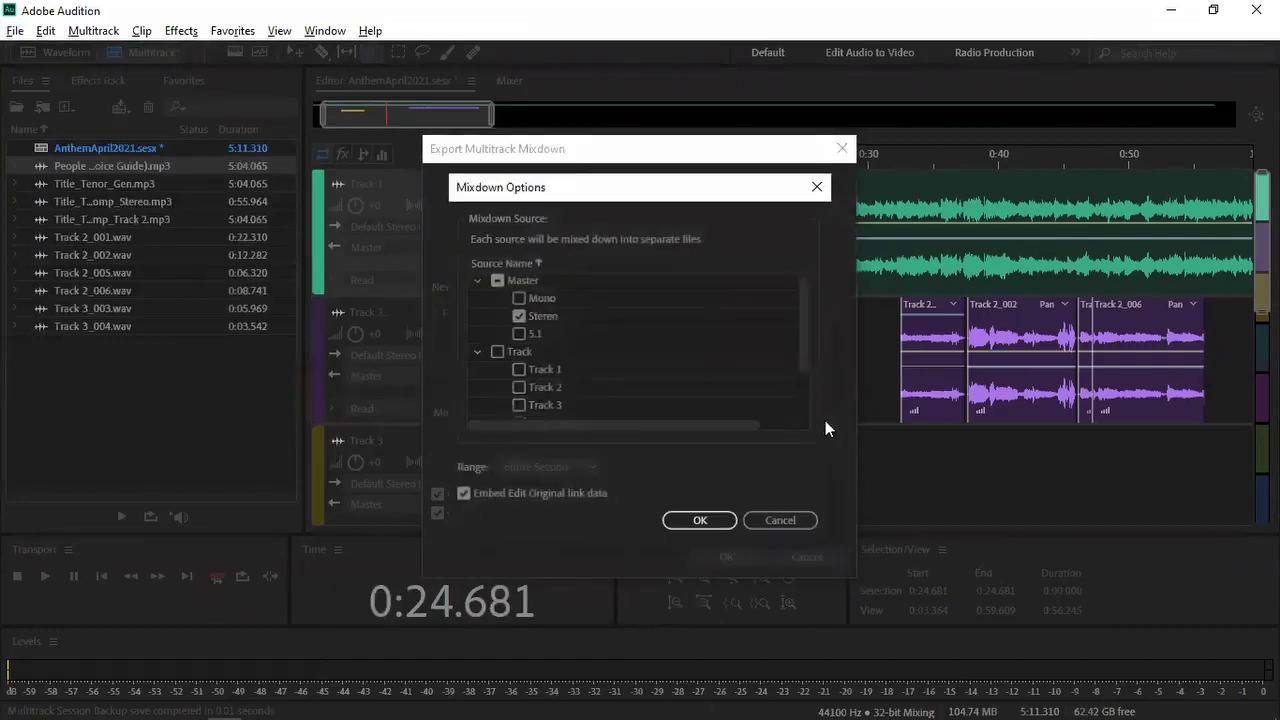
pyautogui.click(519, 387)
pyautogui.click(700, 520)
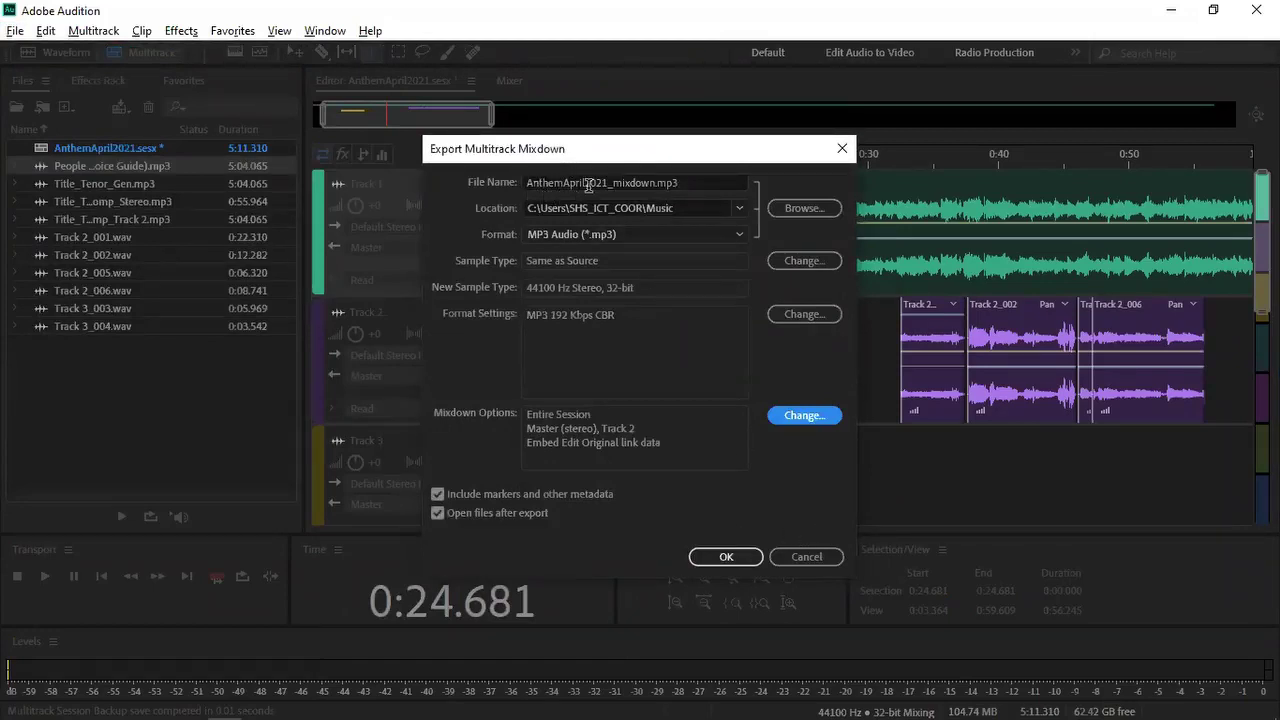
pyautogui.click(737, 561)
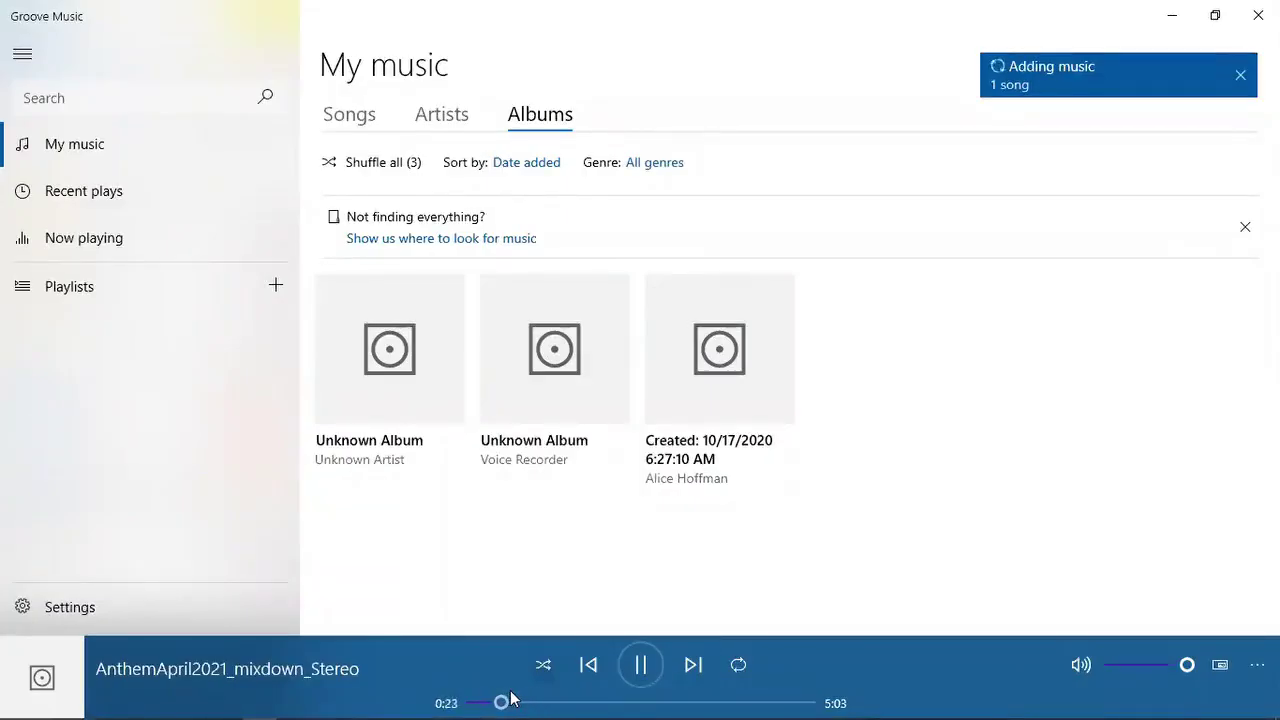
# Step: Skip ahead in the playback of the exported AnthemApril2021_mixdown_Stereo file, and close Groove Music
pyautogui.click(514, 702)
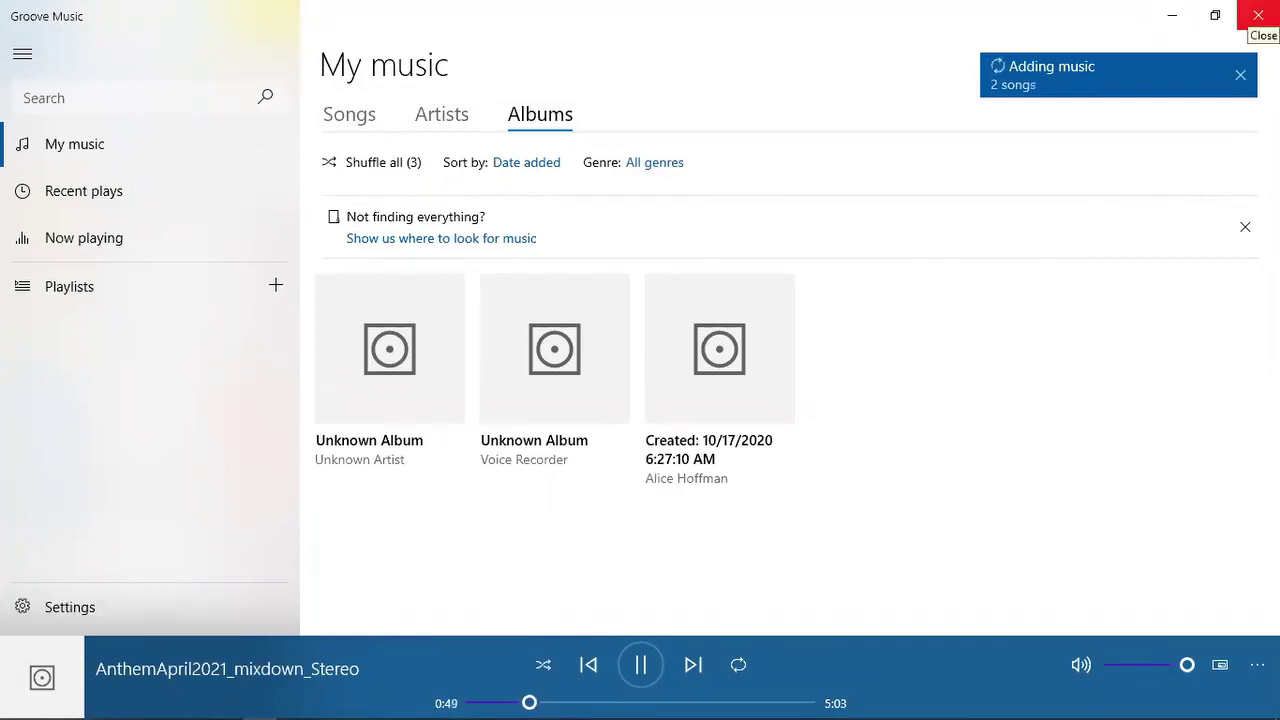
pyautogui.click(1258, 14)
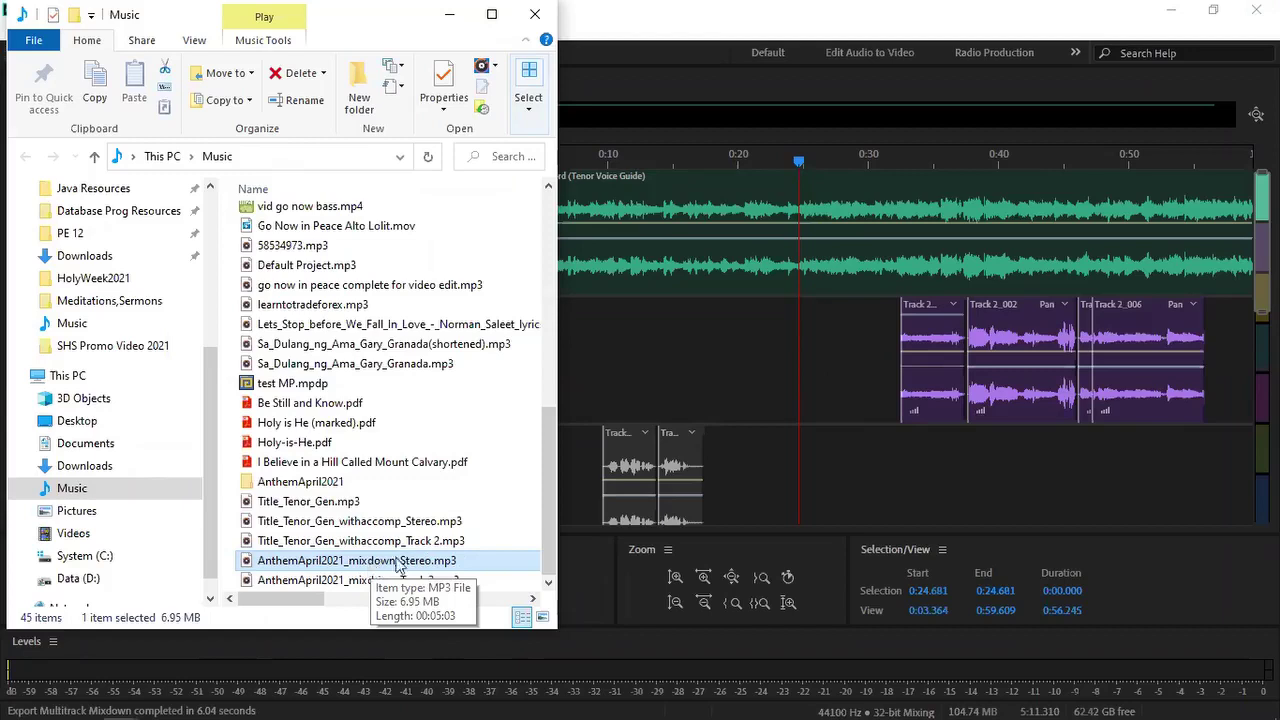
# Step: Compare the exported mixdown files in the Music folder with the Track 2 clips, and return to the Audition session
pyautogui.click(836, 267)
pyautogui.click(997, 372)
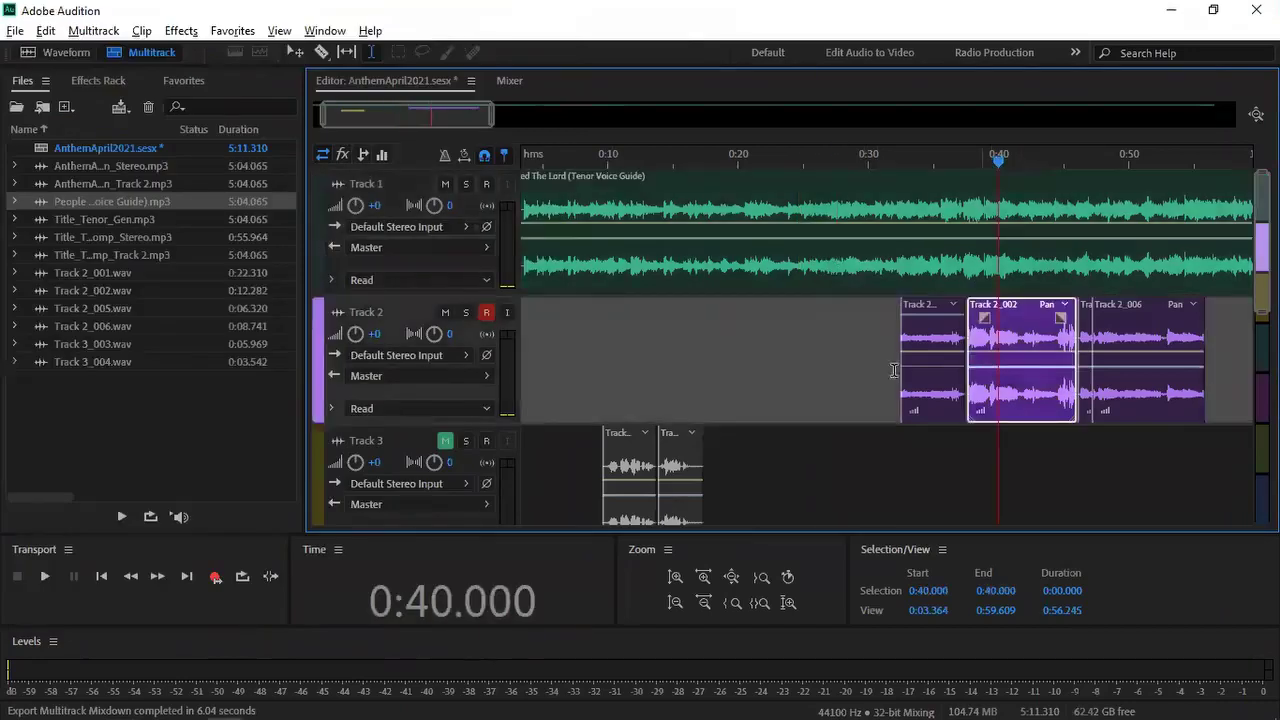
pyautogui.hotkey('alt', 'Tab')
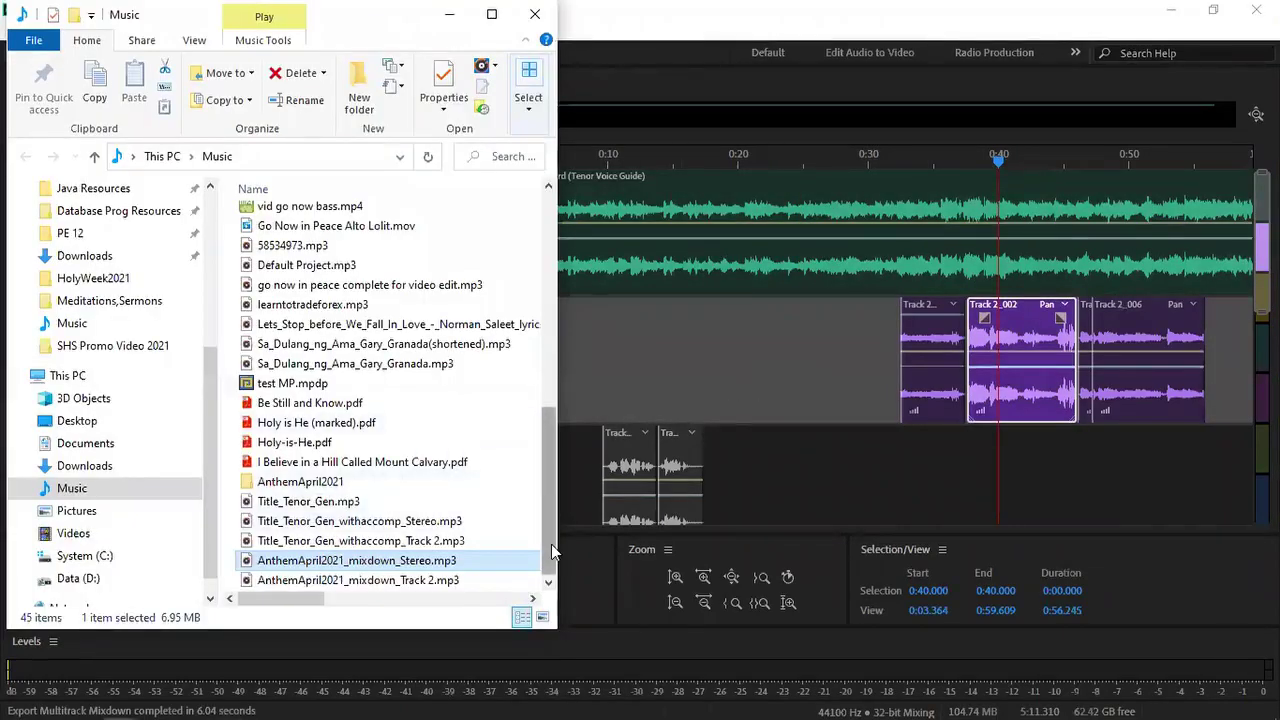
pyautogui.click(840, 346)
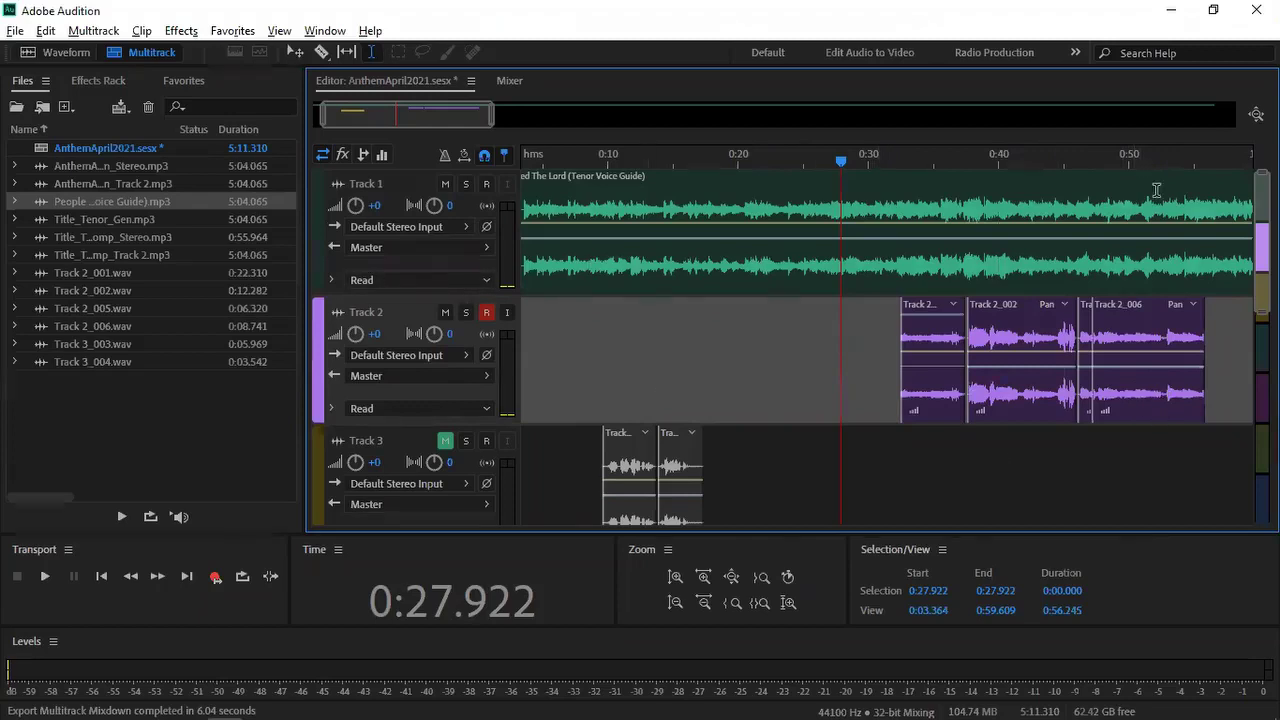
# Step: Save all open files, copying the outside media into the session folder, and close everything
pyautogui.click(14, 32)
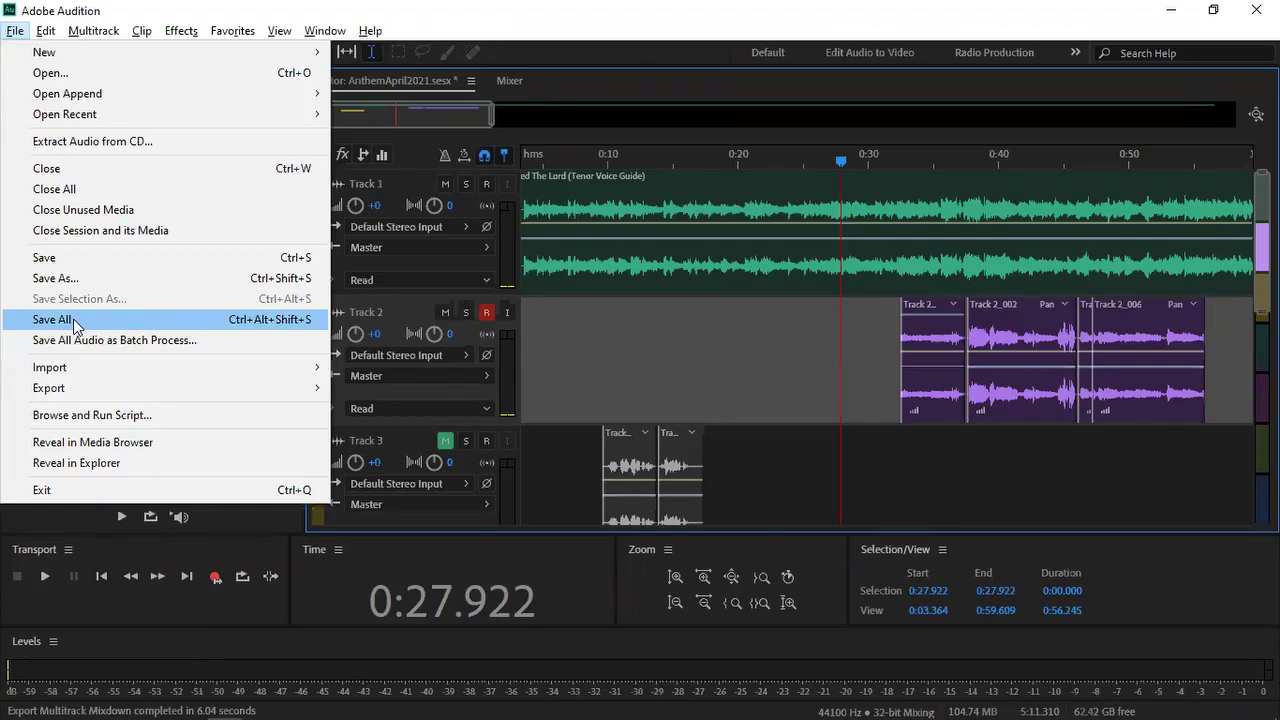
pyautogui.click(73, 319)
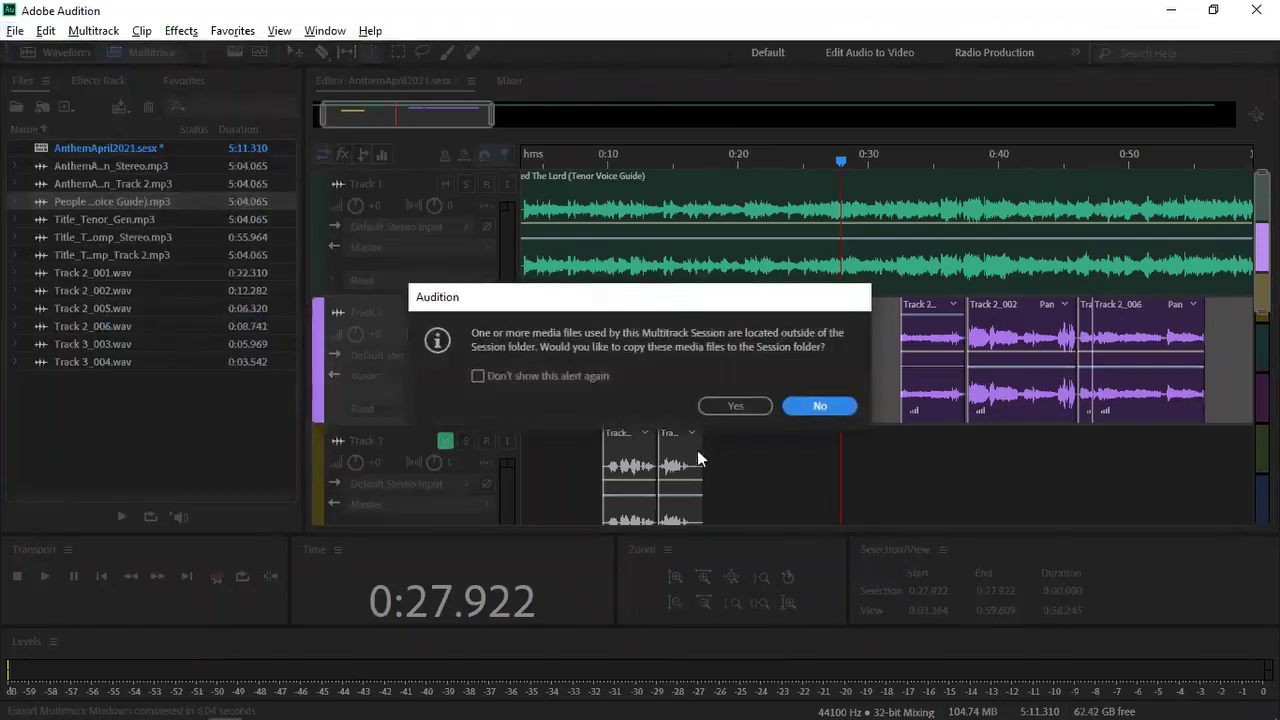
pyautogui.click(733, 407)
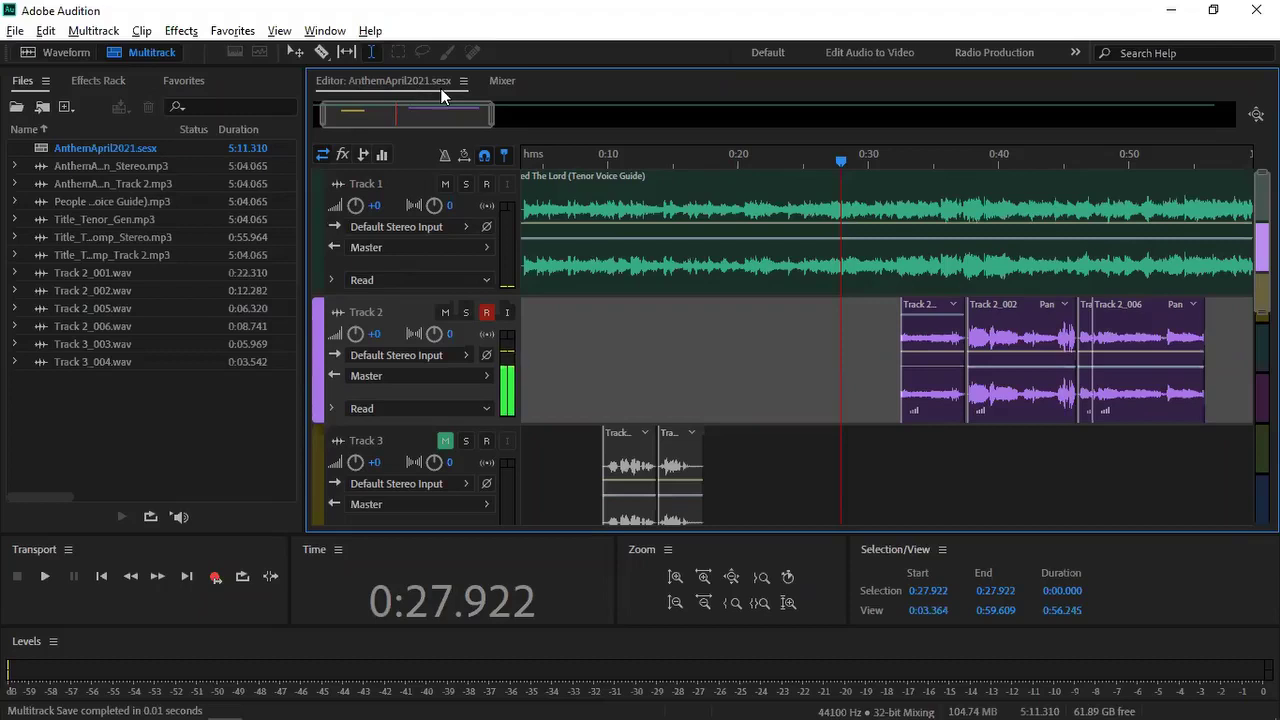
pyautogui.click(15, 31)
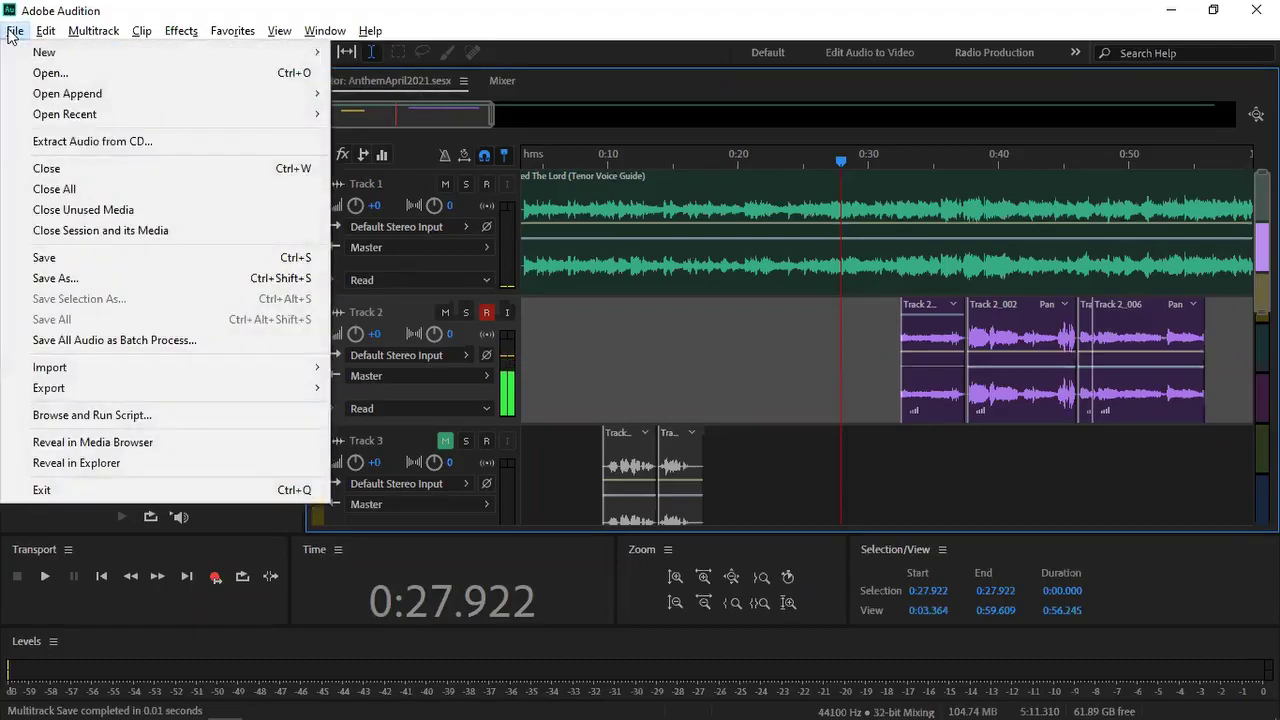
pyautogui.click(54, 189)
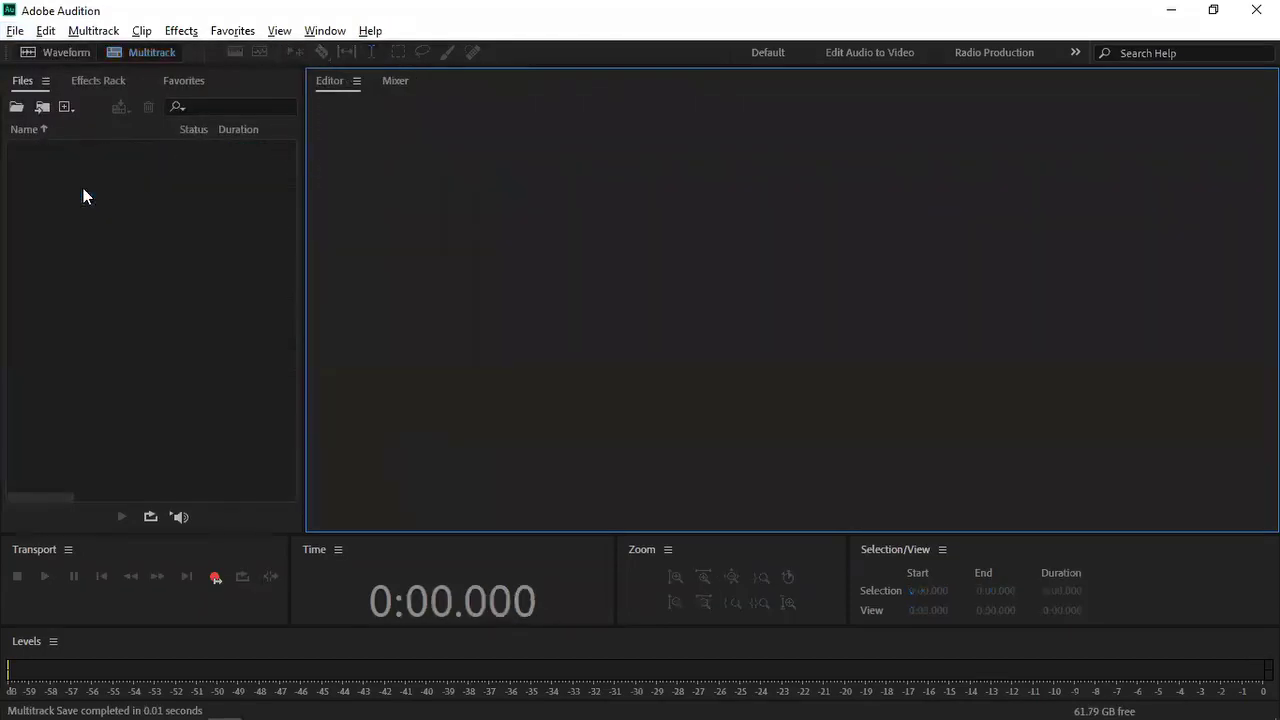
# Step: Reopen the AnthemApril2021.sesx session from the AnthemApril2021 folder in Music
pyautogui.click(15, 31)
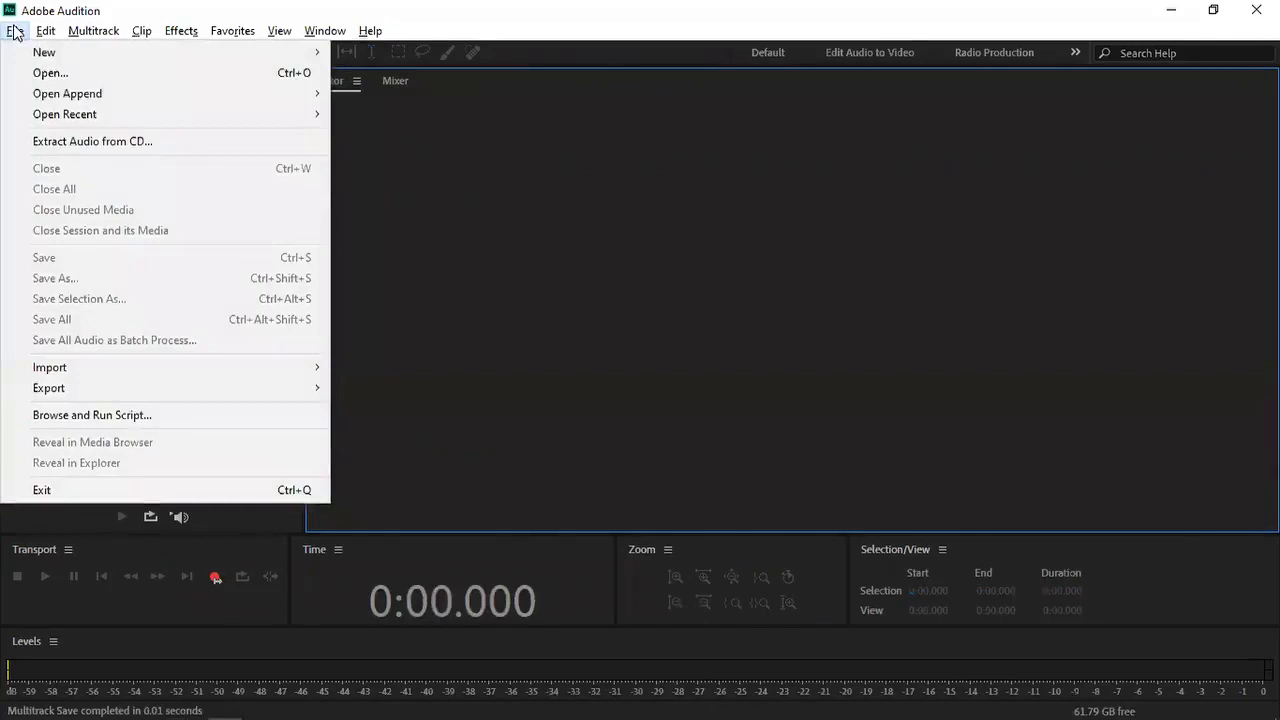
pyautogui.click(56, 77)
pyautogui.moveTo(697, 237); pyautogui.dragTo(700, 180)
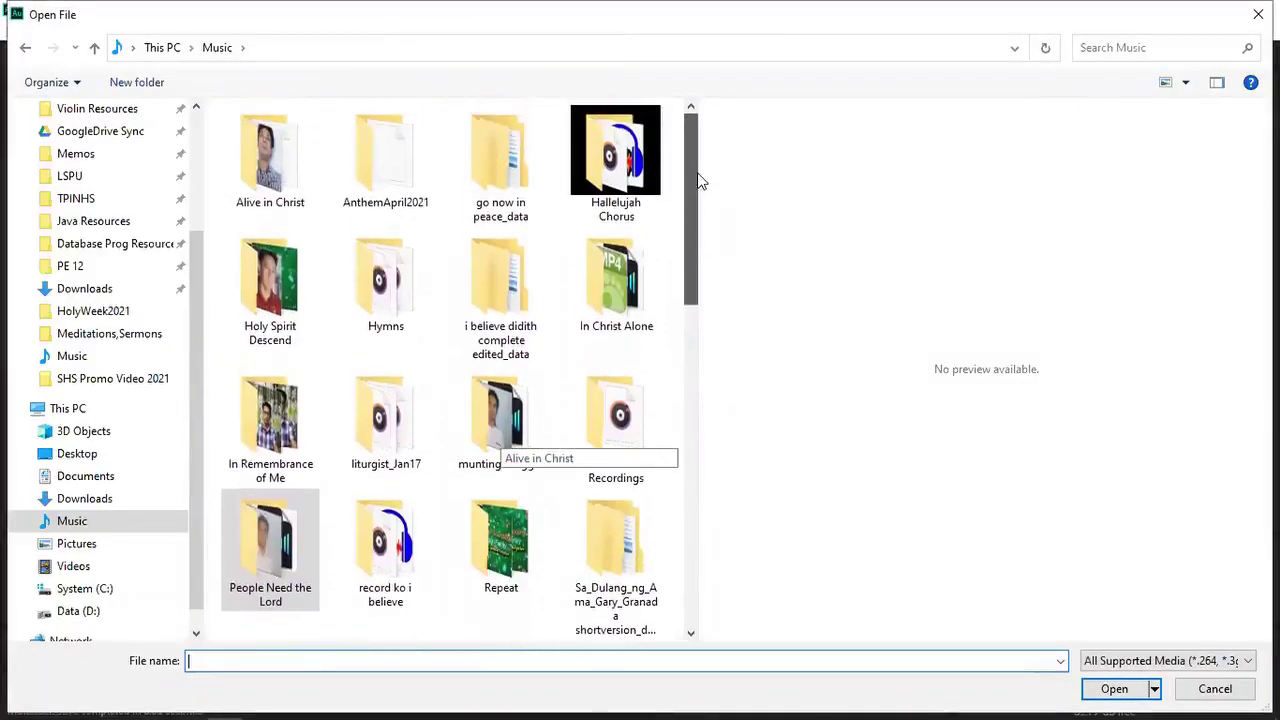
pyautogui.click(386, 160)
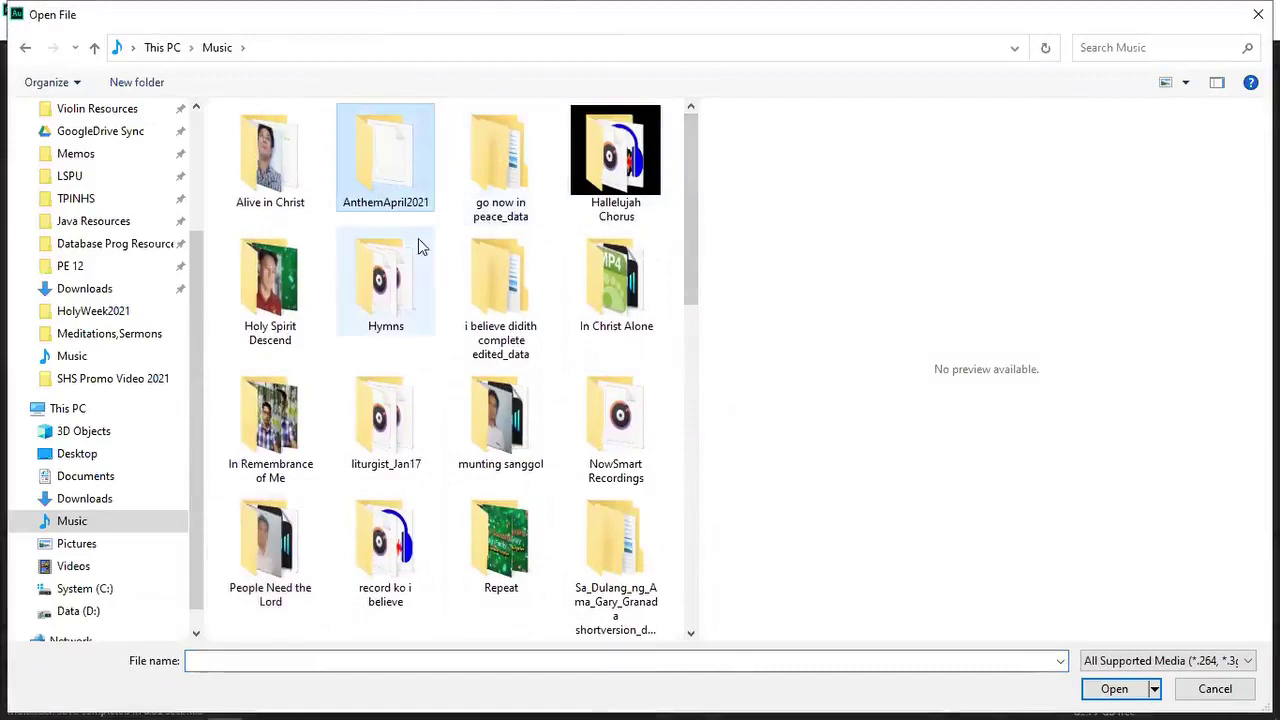
pyautogui.doubleClick(401, 152)
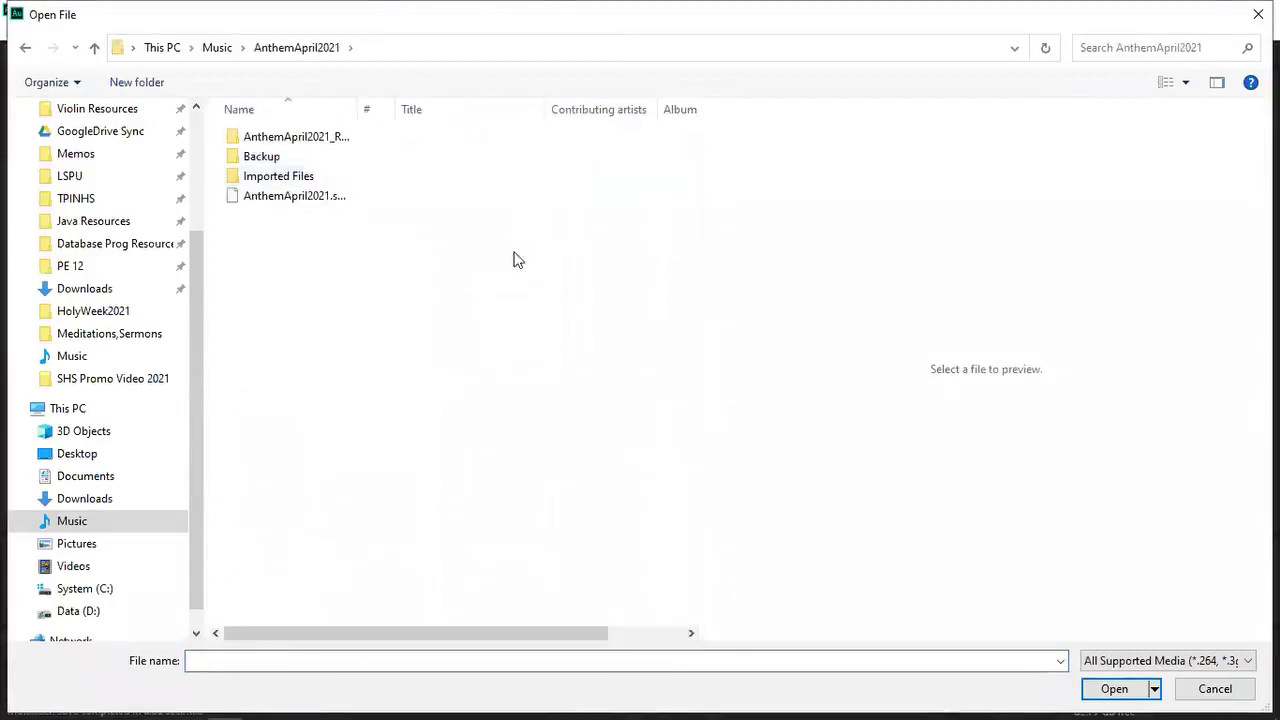
pyautogui.moveTo(360, 109); pyautogui.dragTo(590, 110)
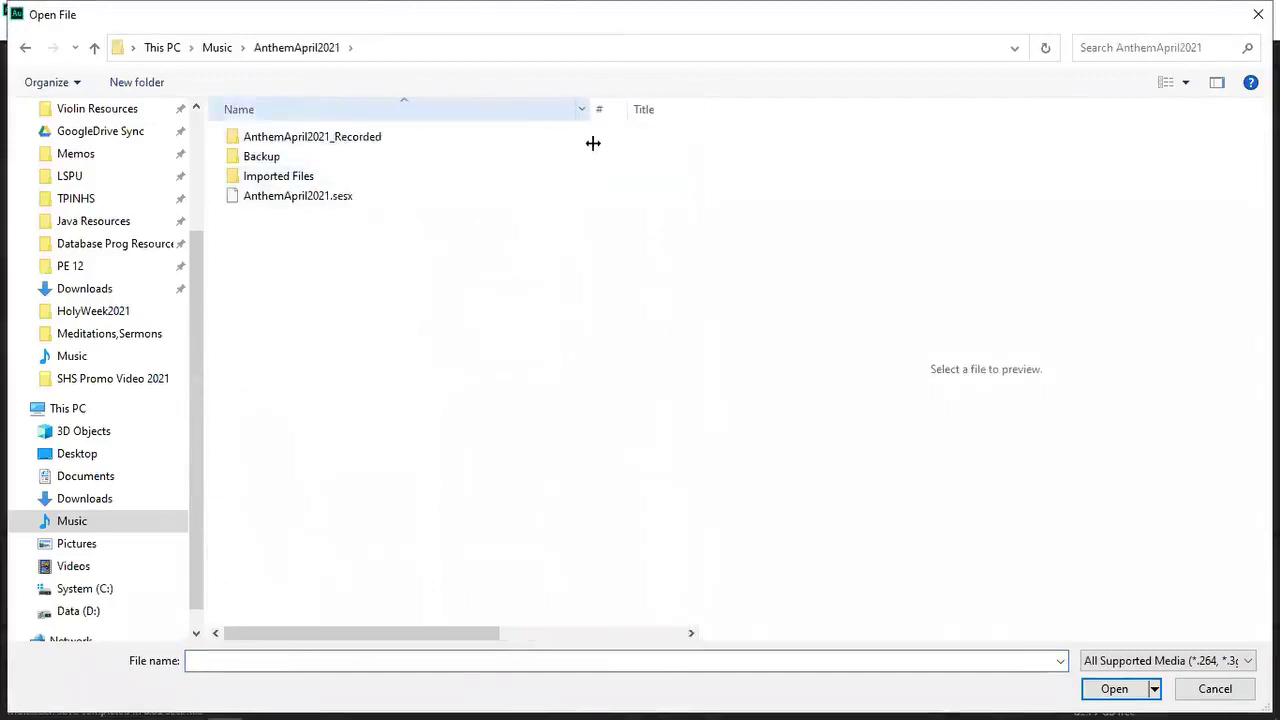
pyautogui.click(320, 200)
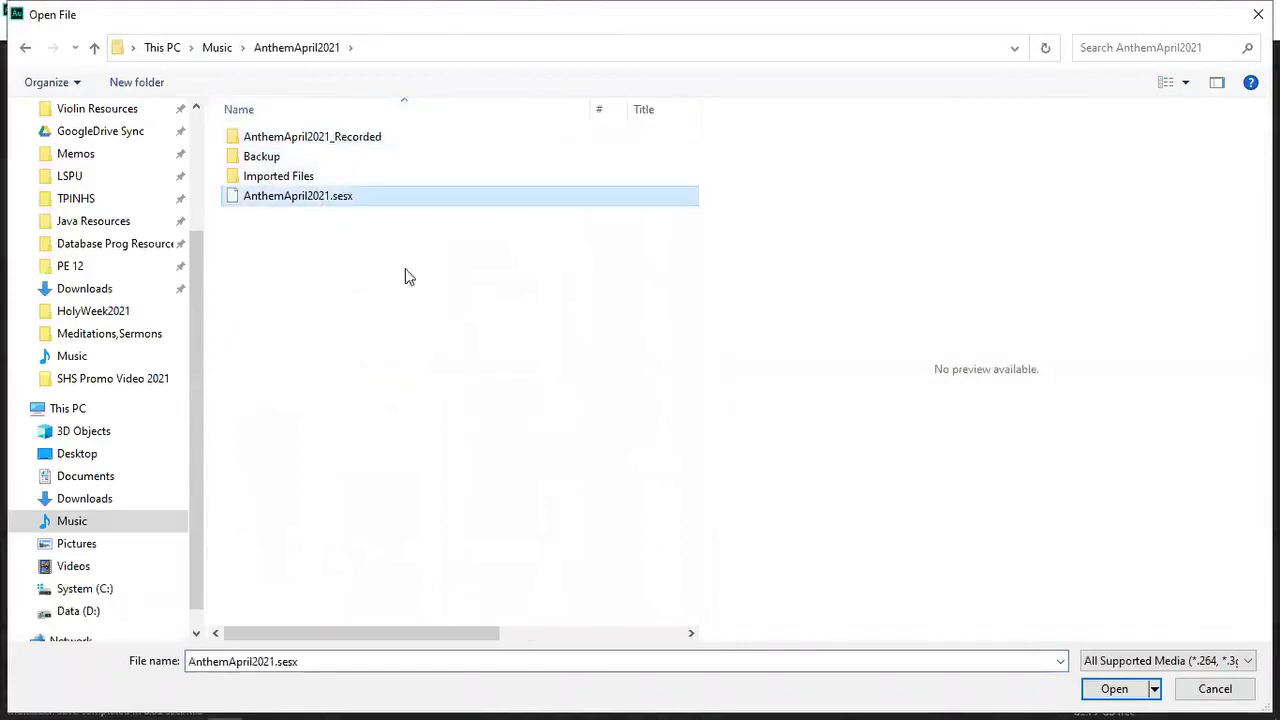
pyautogui.doubleClick(270, 200)
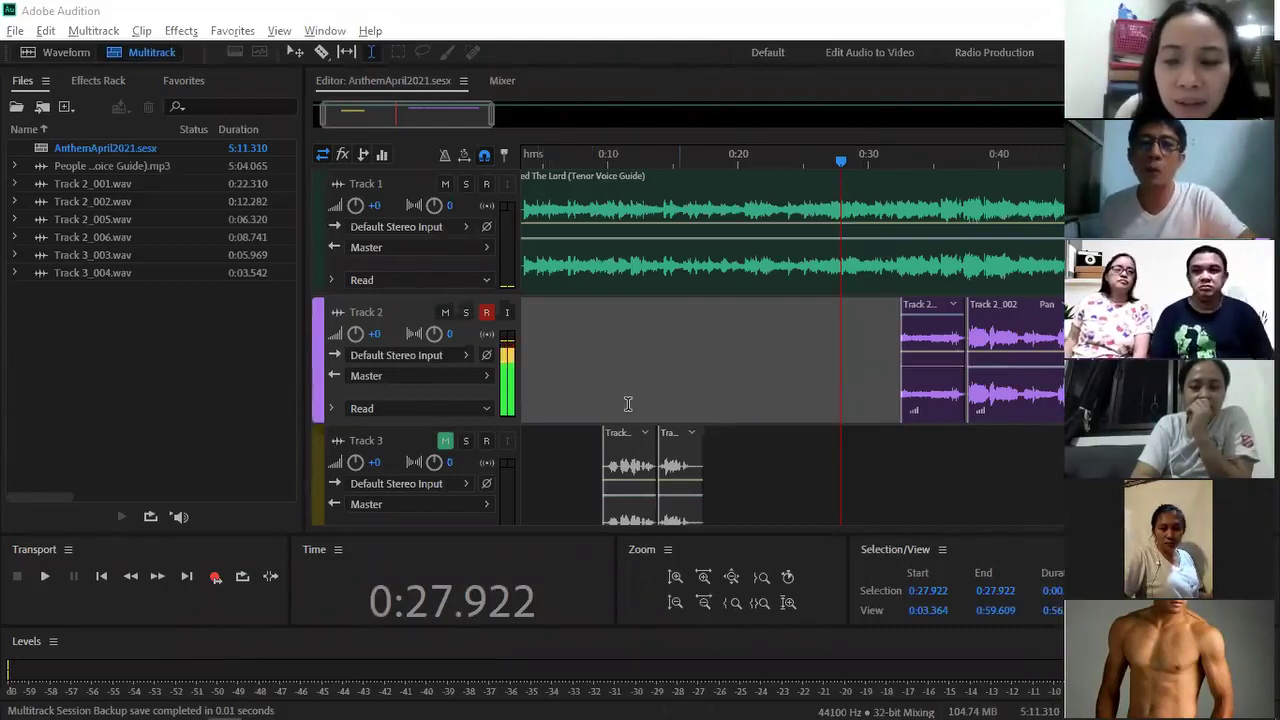
# Step: Select the first clip on Track 2, disarm Track 2 for recording, and solo Track 1
pyautogui.click(911, 337)
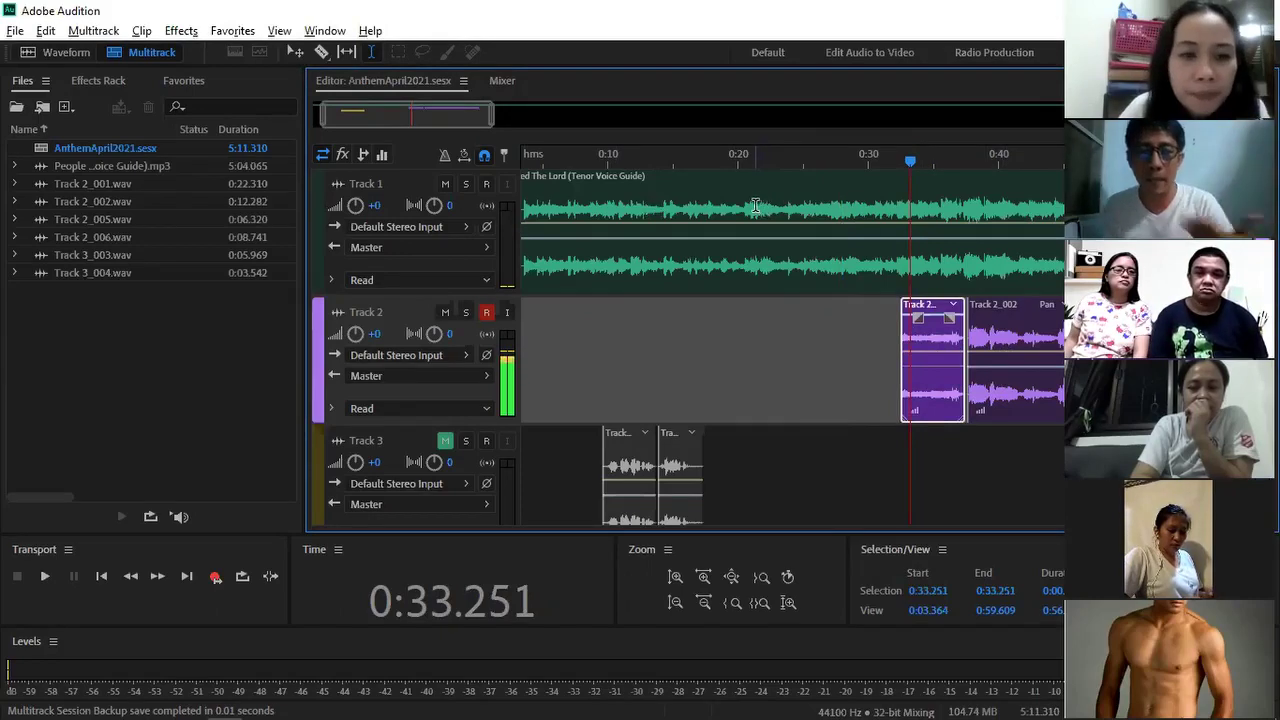
pyautogui.click(486, 313)
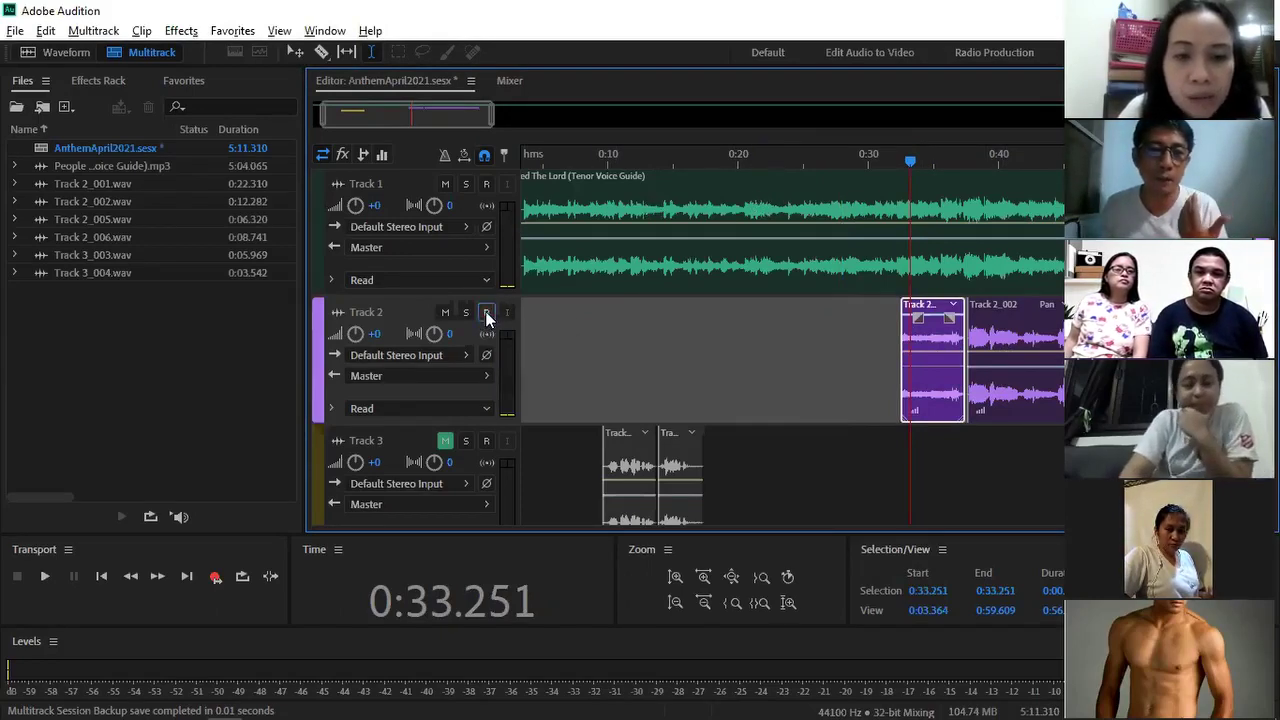
pyautogui.click(466, 185)
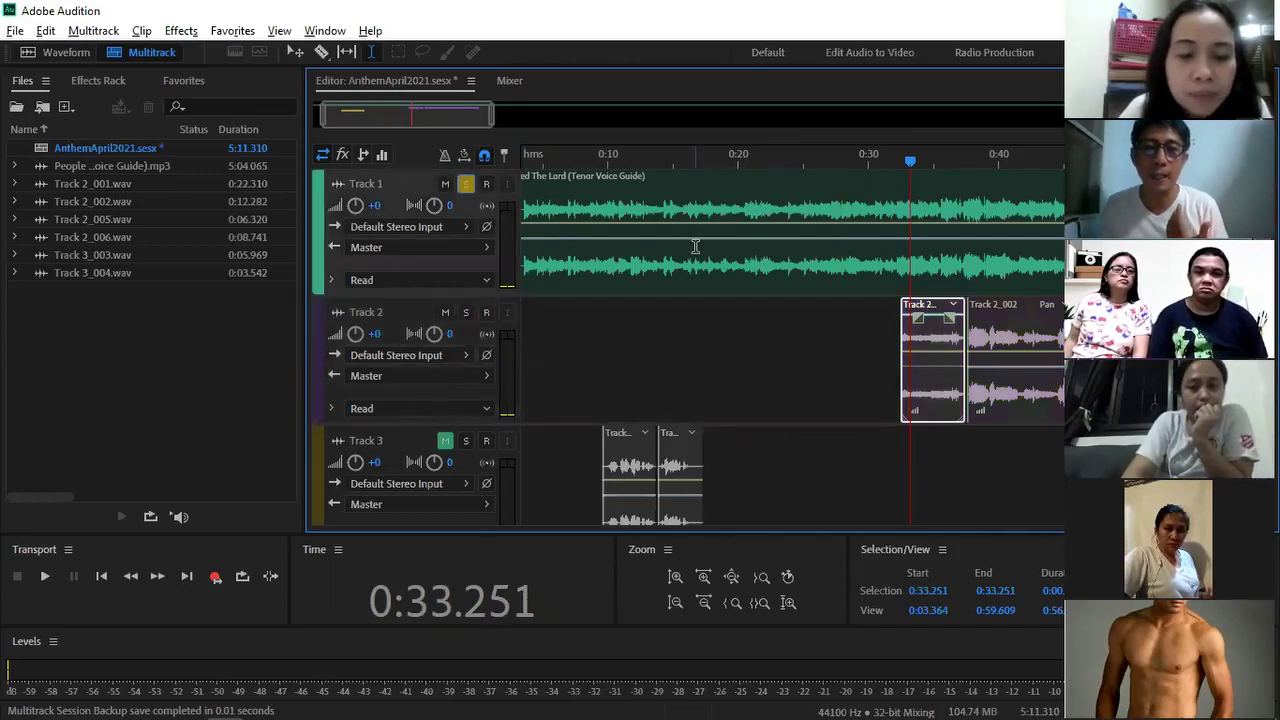
# Step: Play soloed Track 1 from about 0:11 and from about 0:35, and stop playback
pyautogui.click(626, 216)
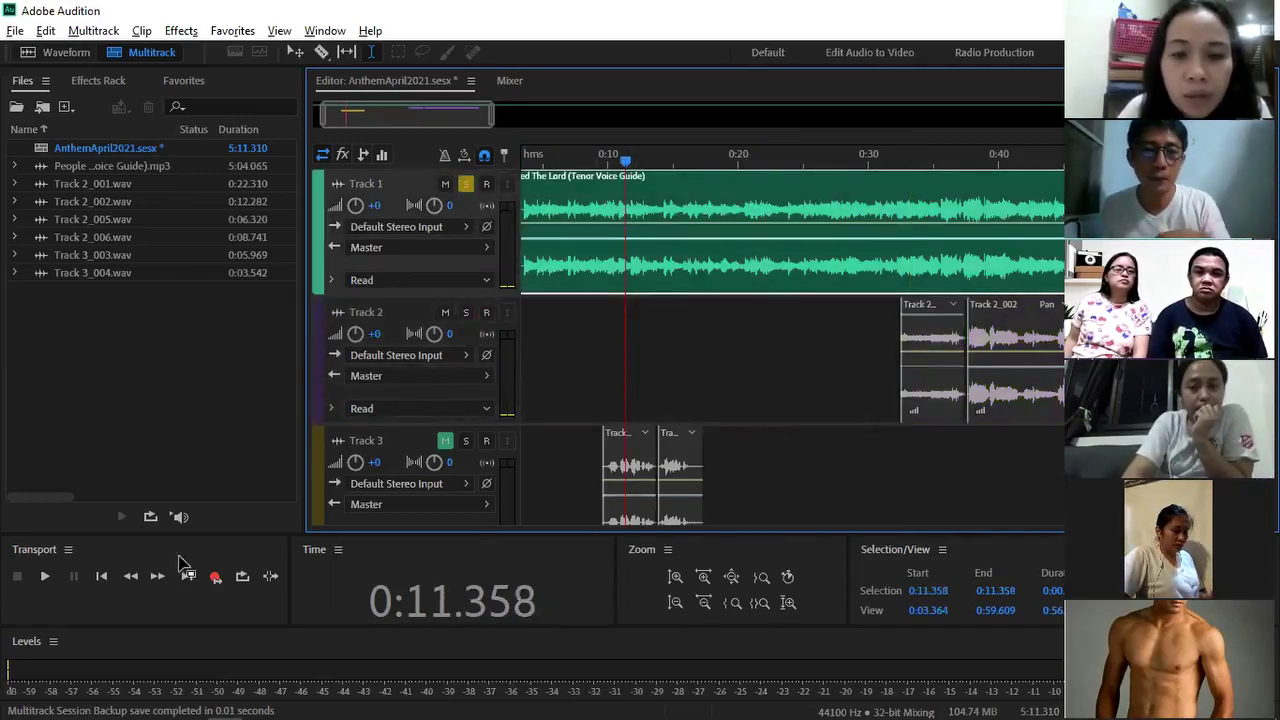
pyautogui.click(45, 576)
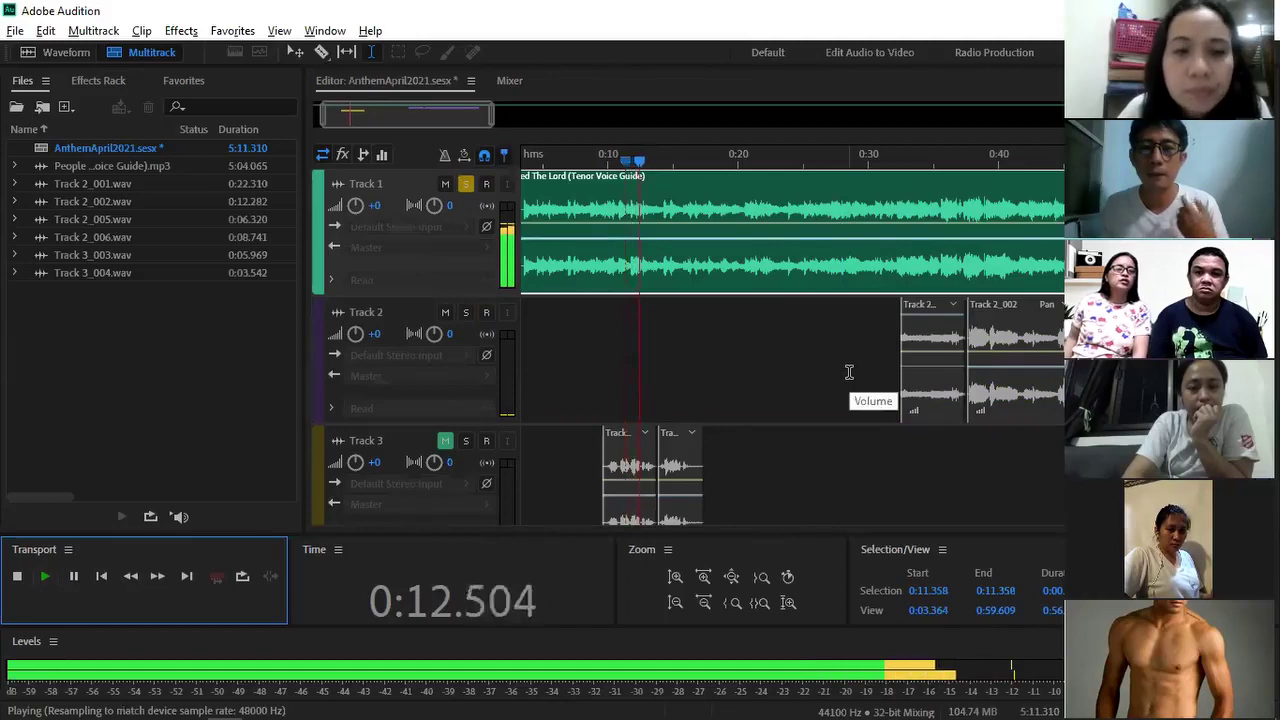
pyautogui.click(941, 205)
pyautogui.press('space')
pyautogui.press('space')
pyautogui.click(941, 165)
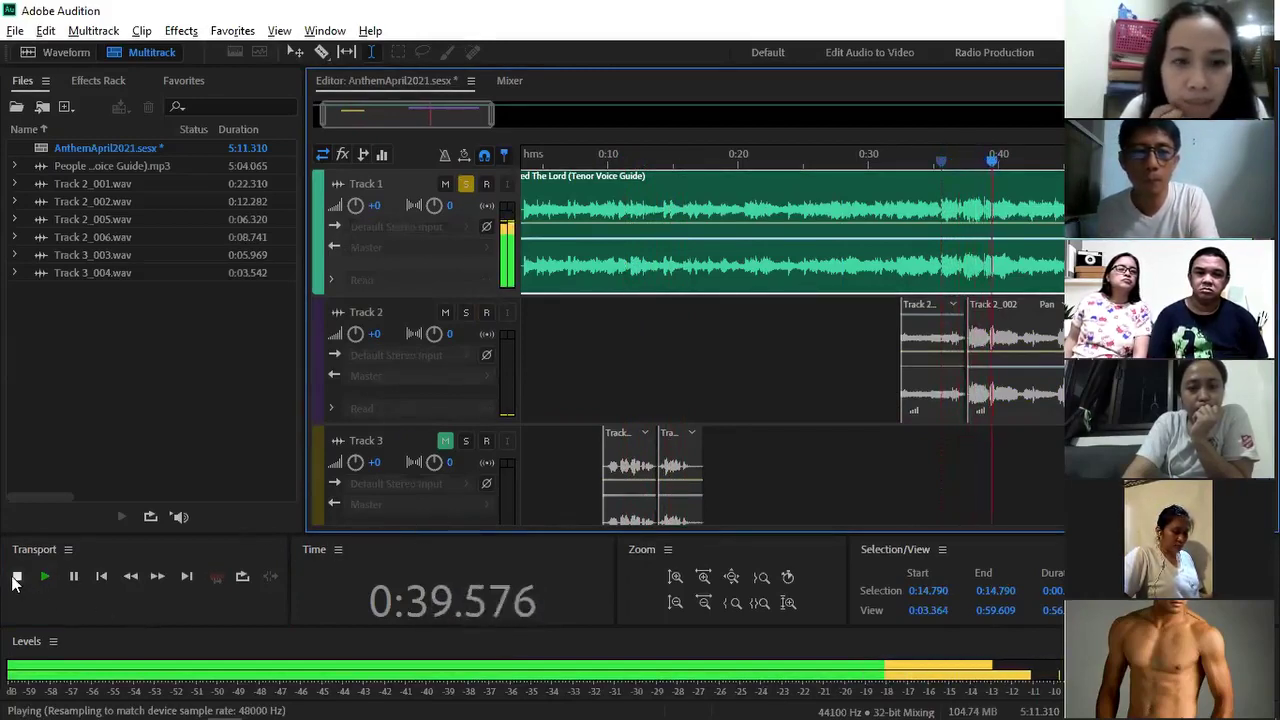
pyautogui.click(16, 578)
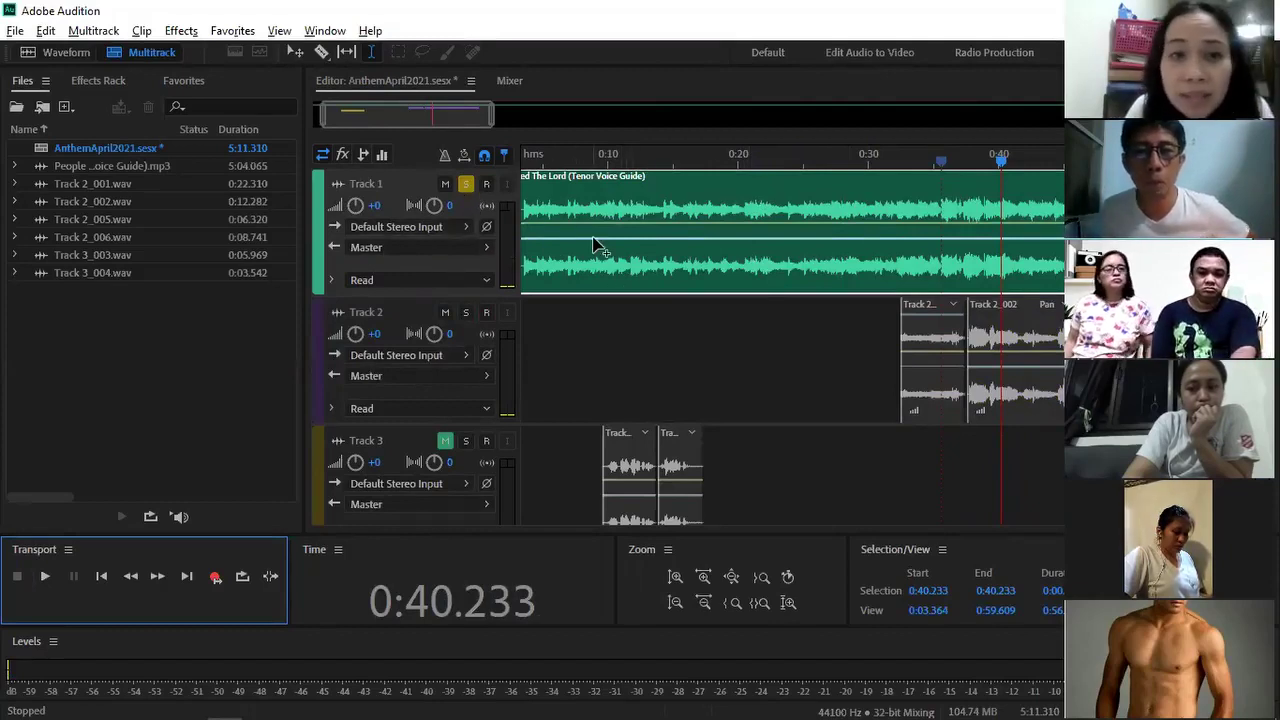
# Step: Unsolo Track 1 and play the mix from about 0:32, just before the first Track 2 clip, then stop
pyautogui.click(466, 186)
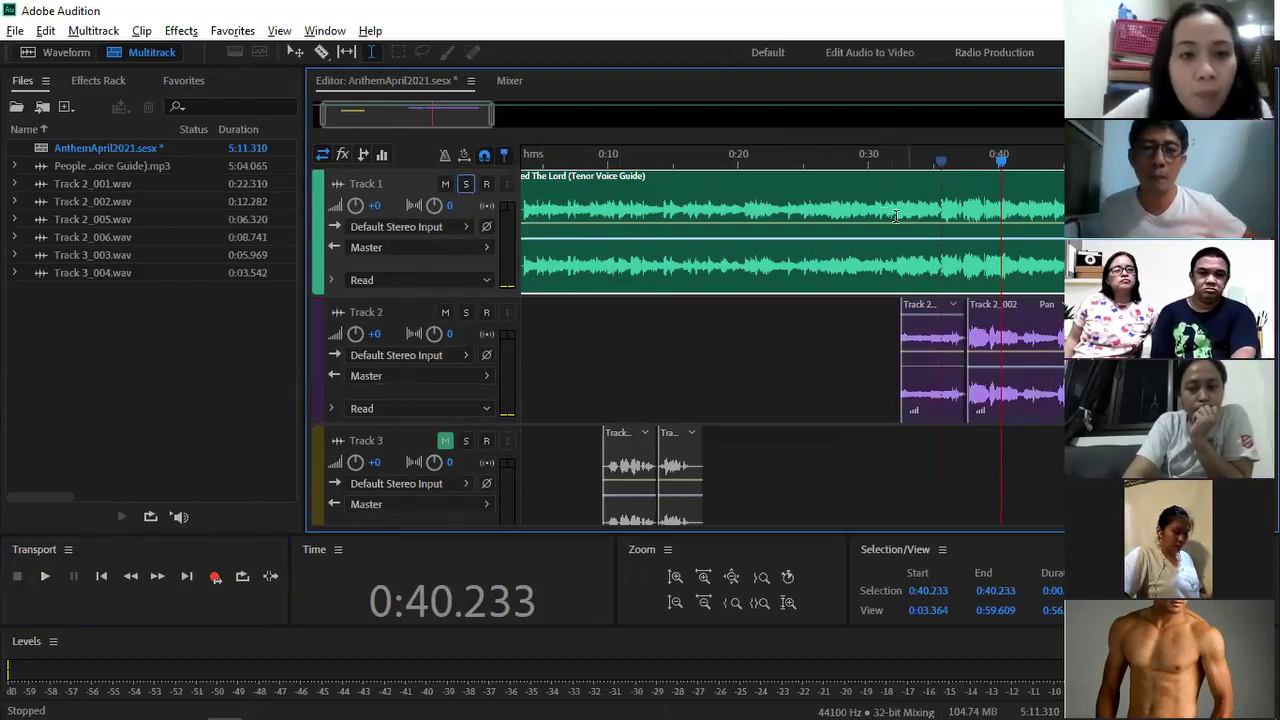
pyautogui.click(858, 212)
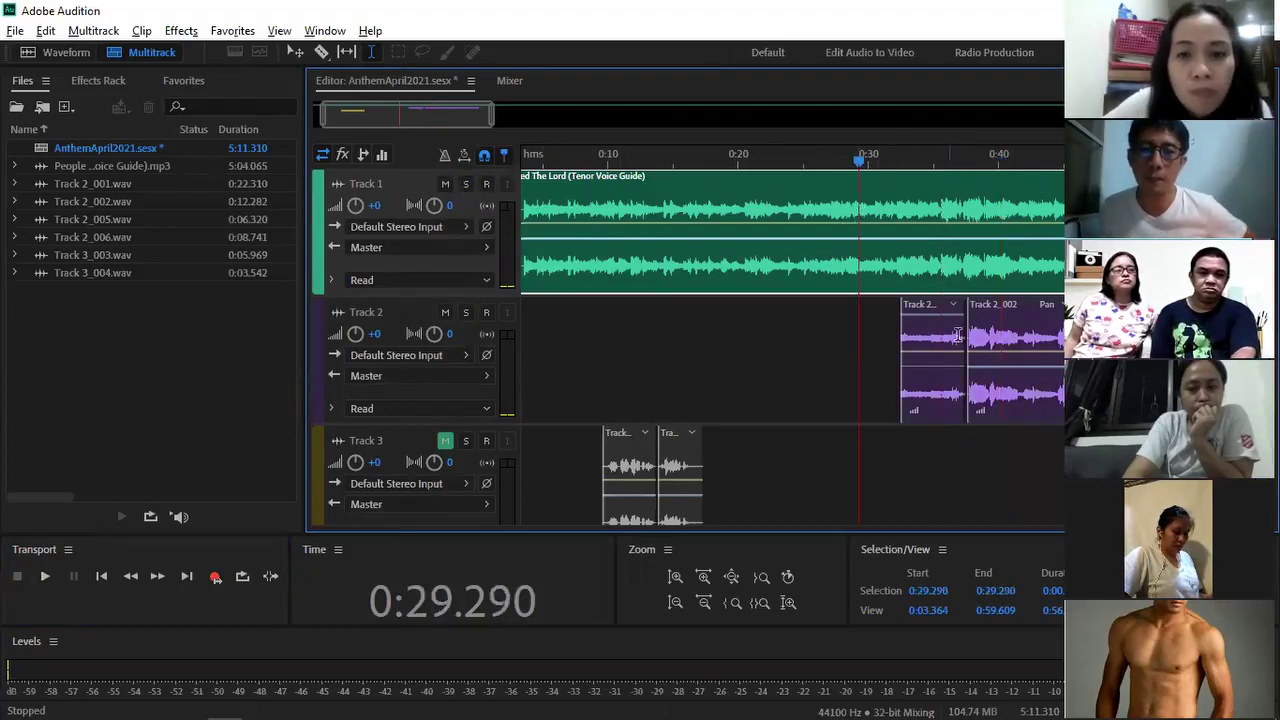
pyautogui.click(912, 328)
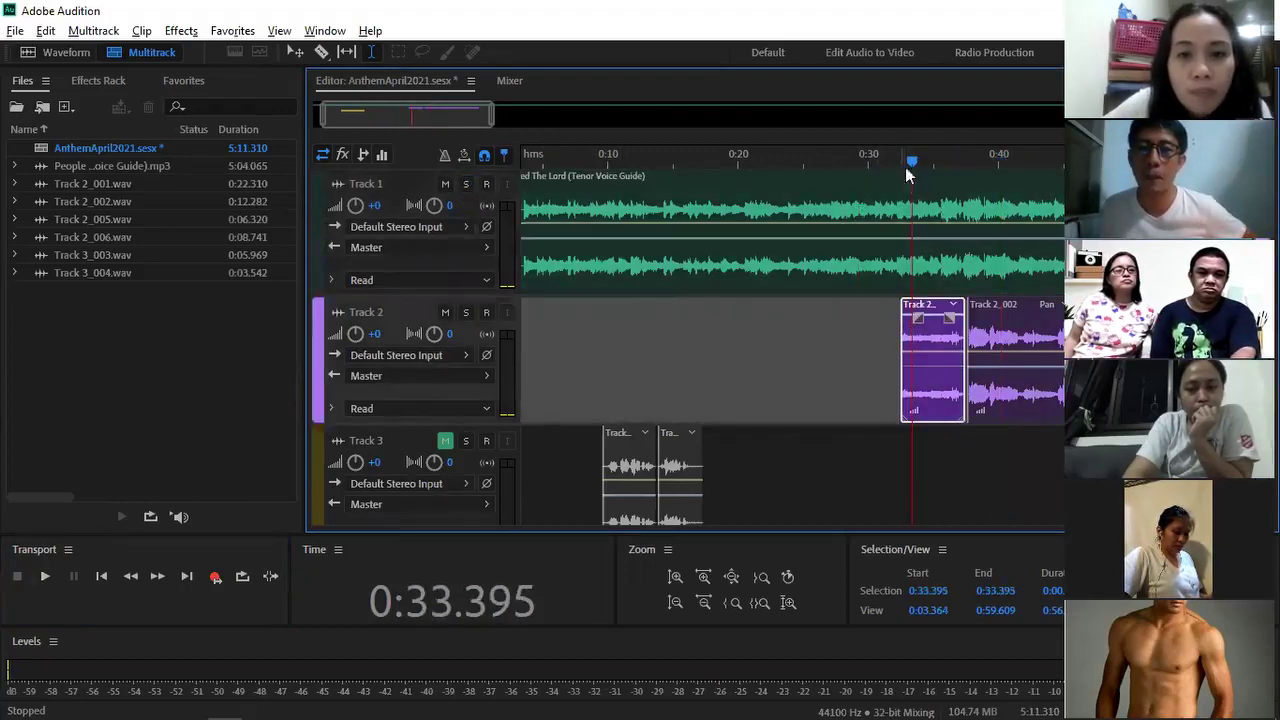
pyautogui.moveTo(910, 161); pyautogui.dragTo(900, 174)
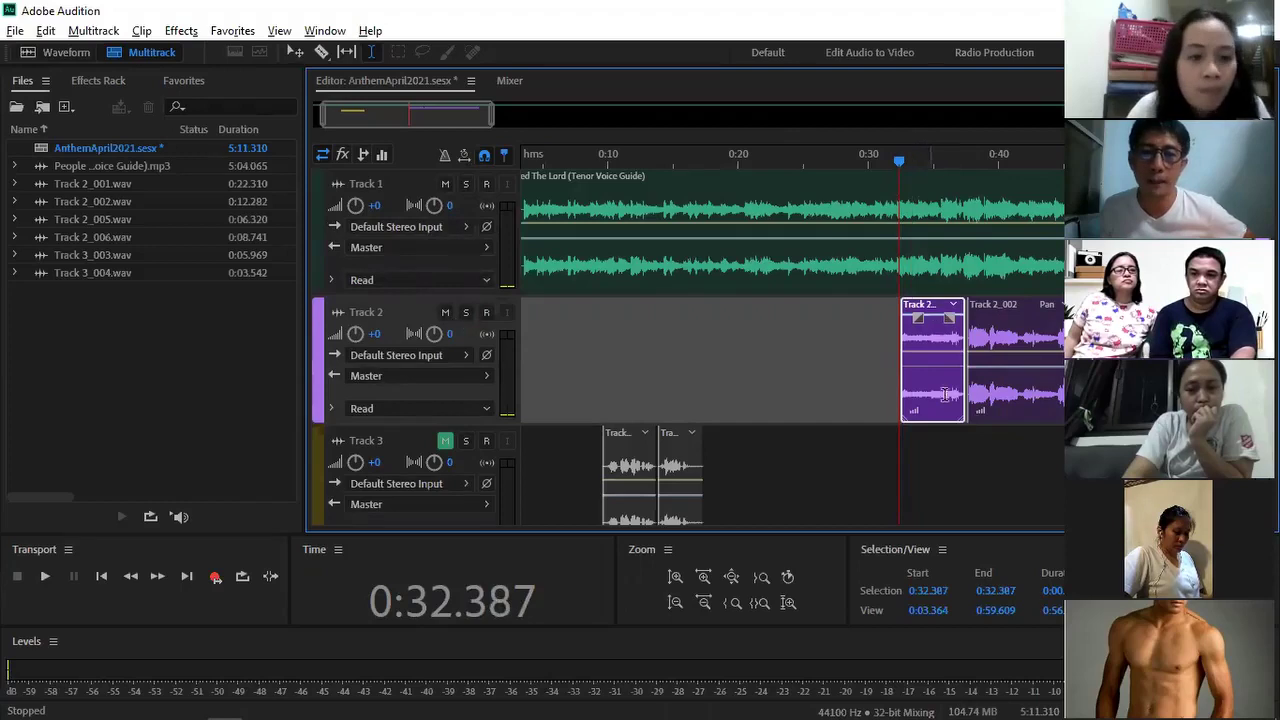
pyautogui.click(45, 576)
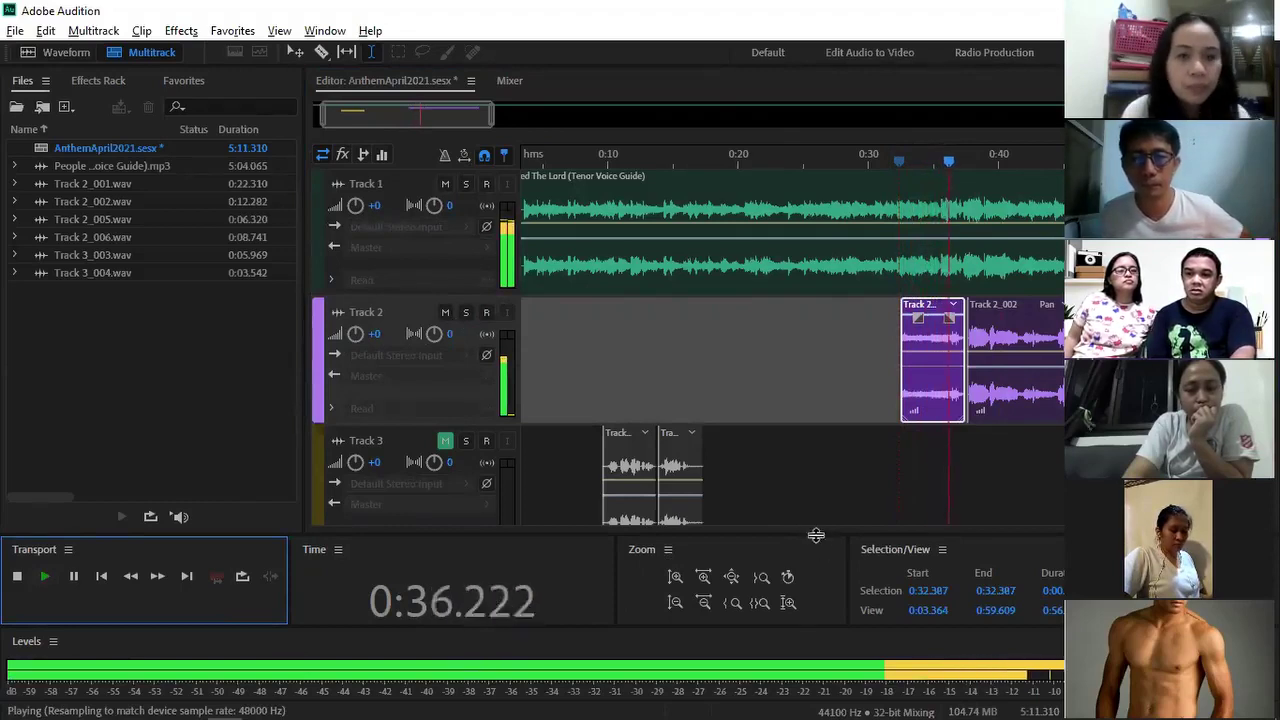
pyautogui.click(17, 578)
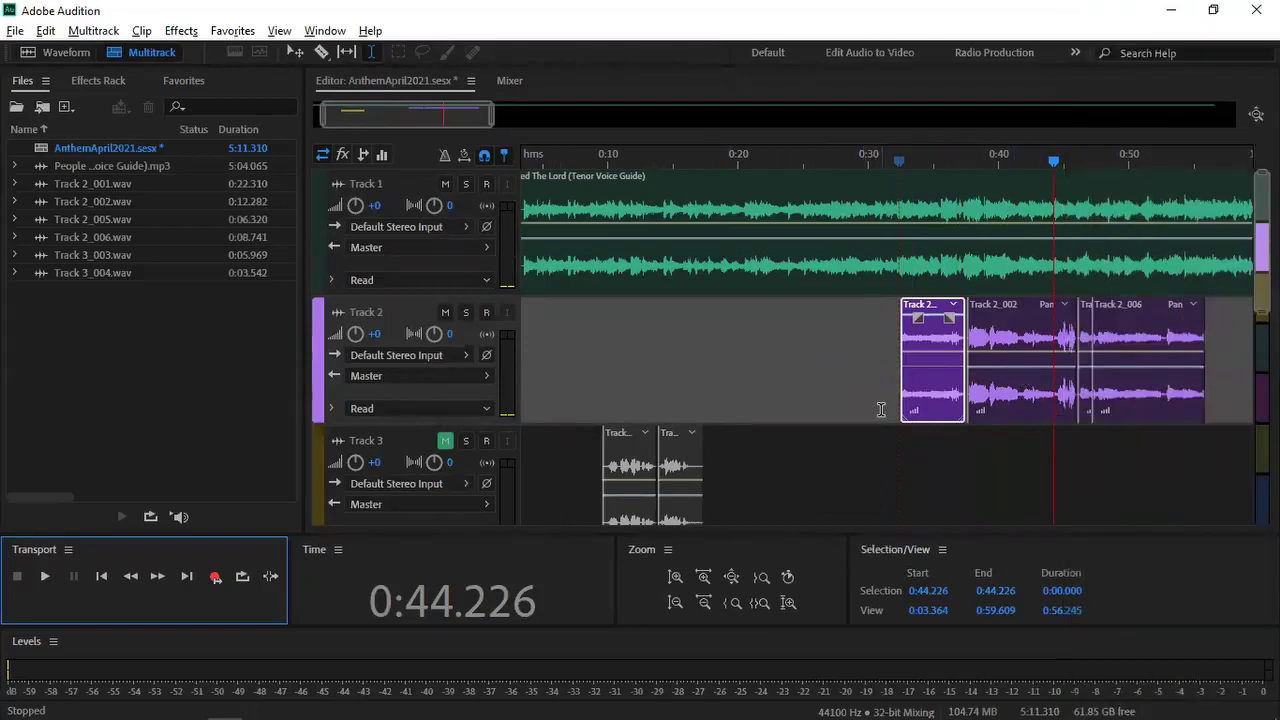
# Step: Arm Track 2 and record a new take over the 0:41.749 to 0:46.142 range of the Track 2_002 clip
pyautogui.moveTo(1021, 337); pyautogui.dragTo(1054, 383)
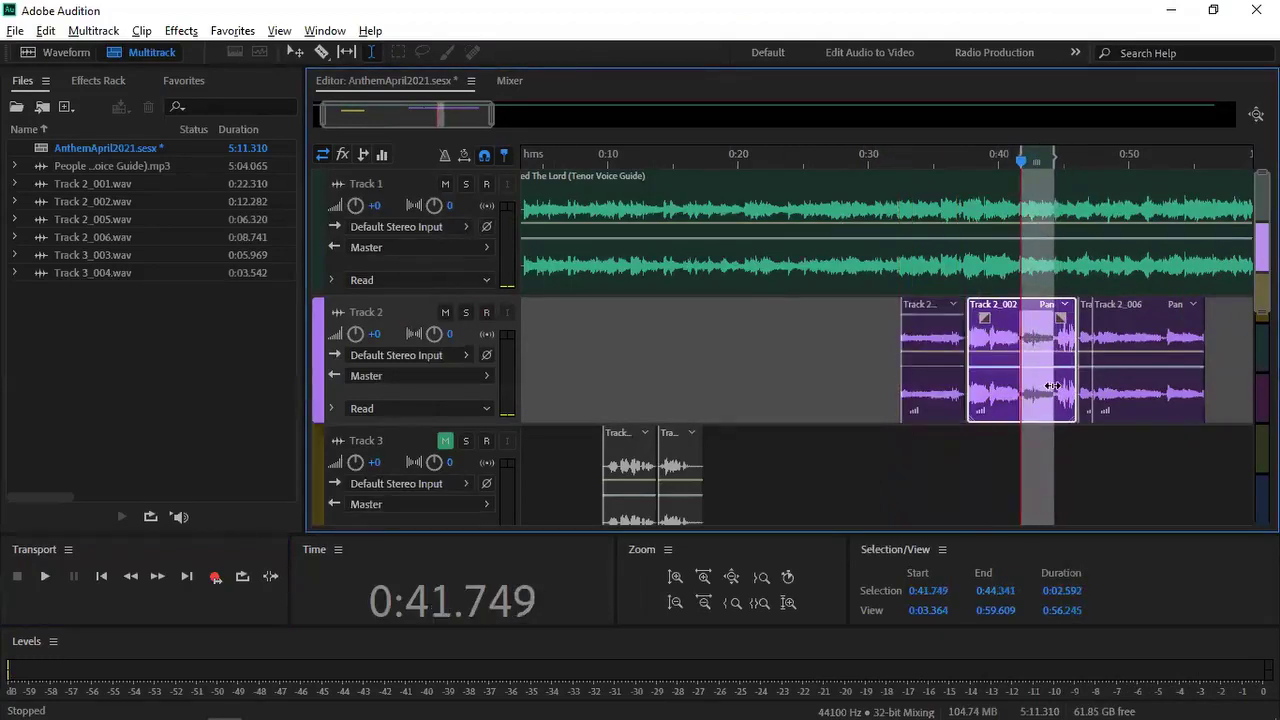
pyautogui.click(1131, 376)
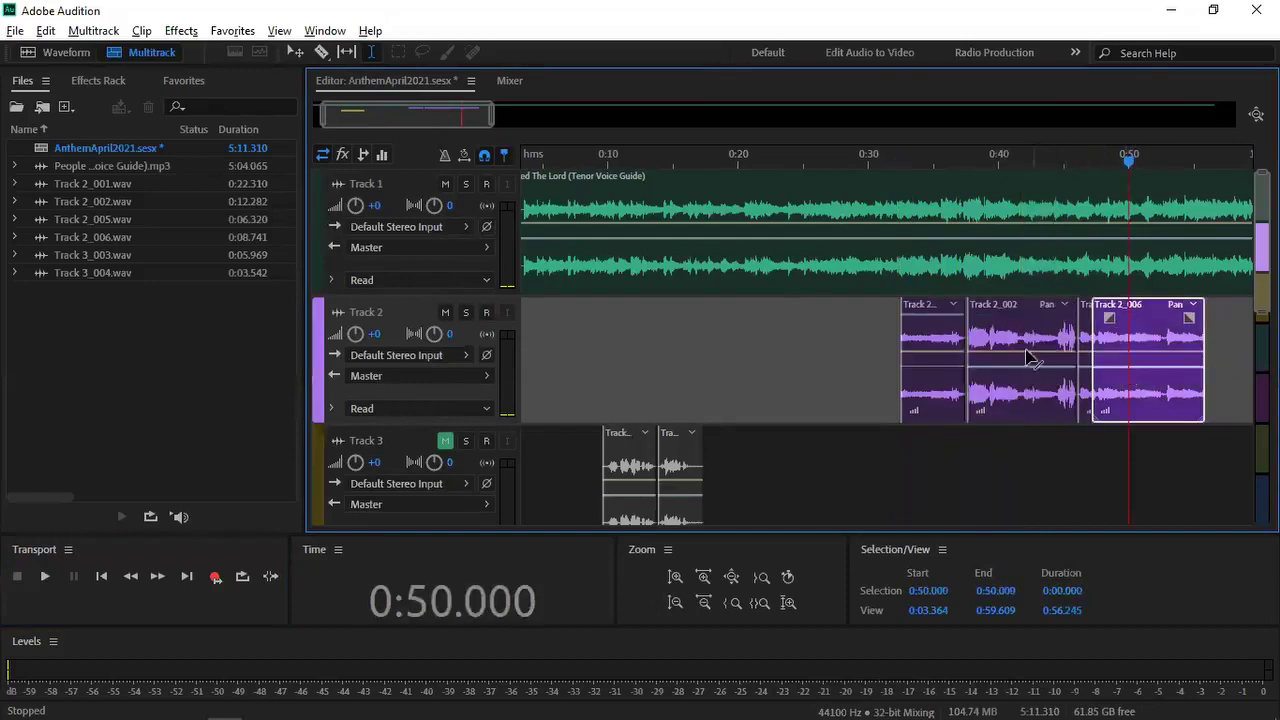
pyautogui.hotkey('ctrl', 'z')
pyautogui.click(487, 313)
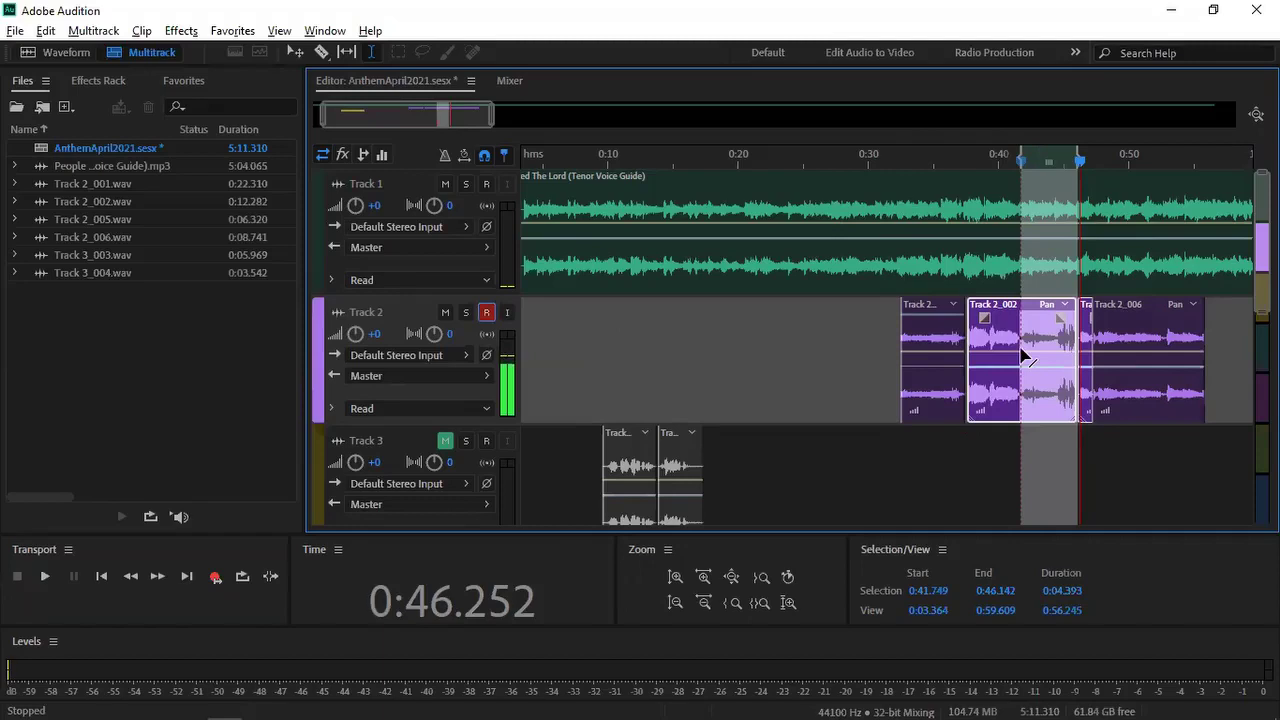
pyautogui.moveTo(322, 697)
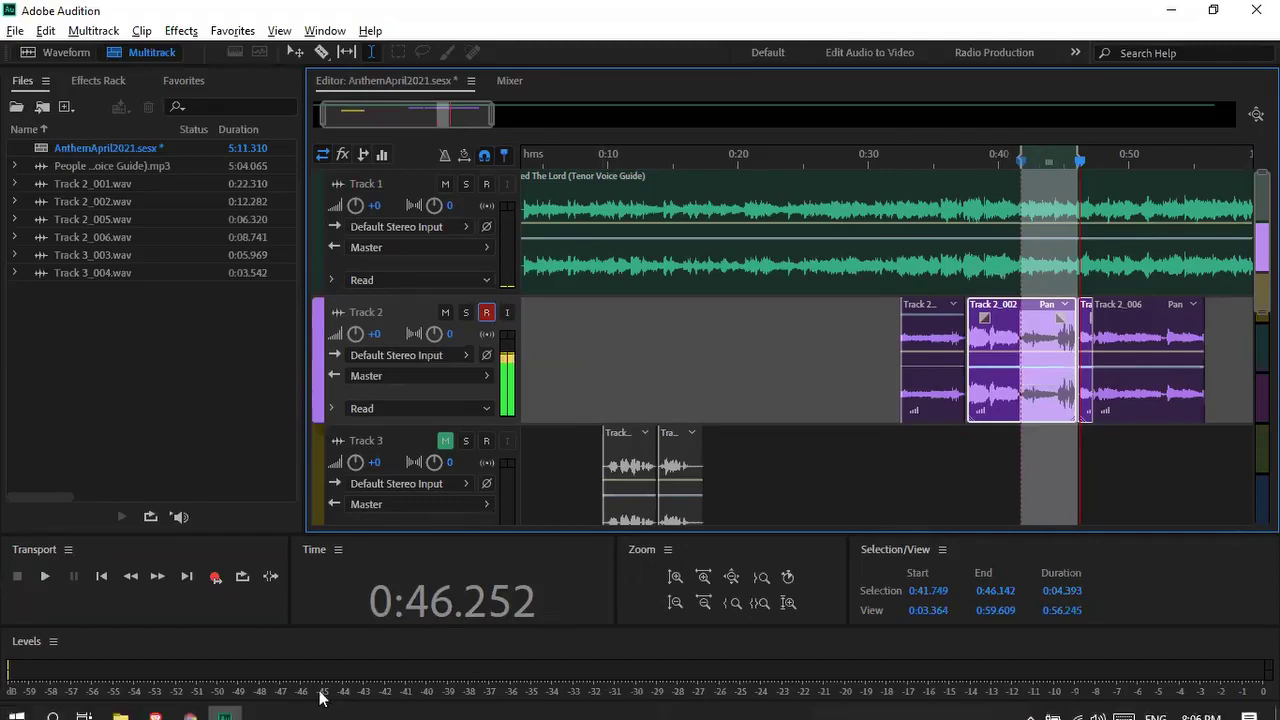
pyautogui.click(216, 577)
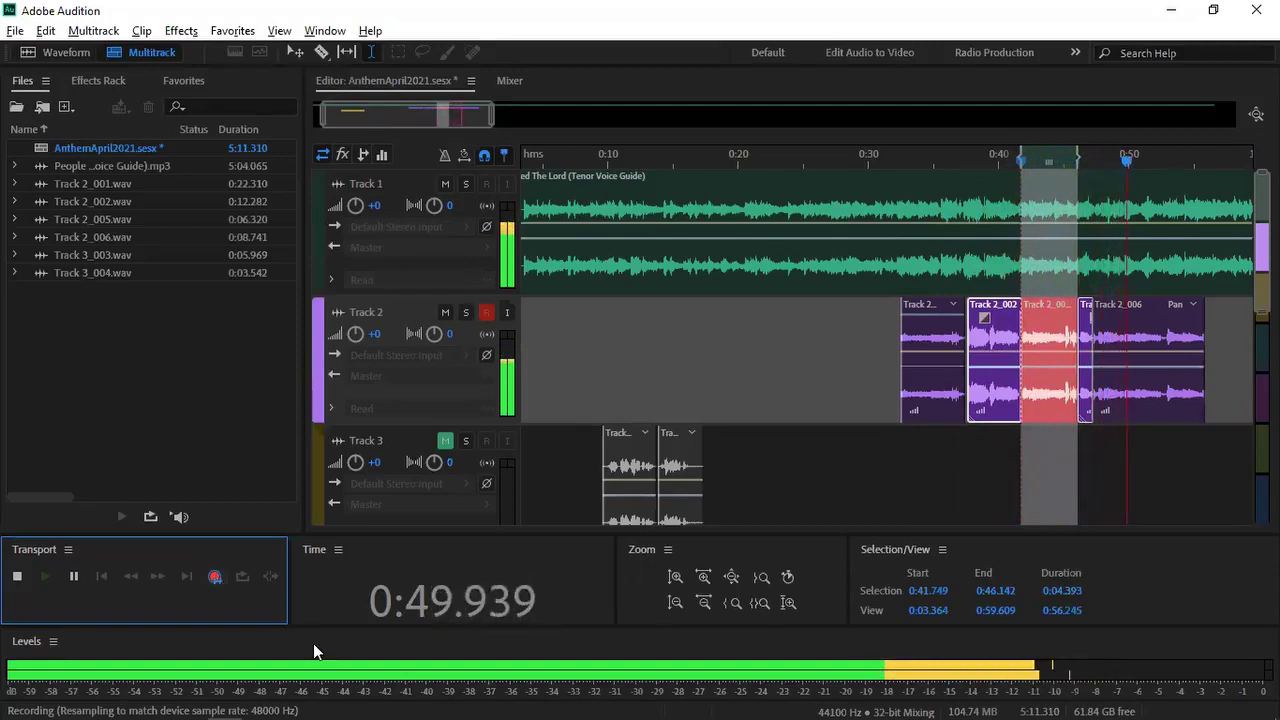
pyautogui.press('space')
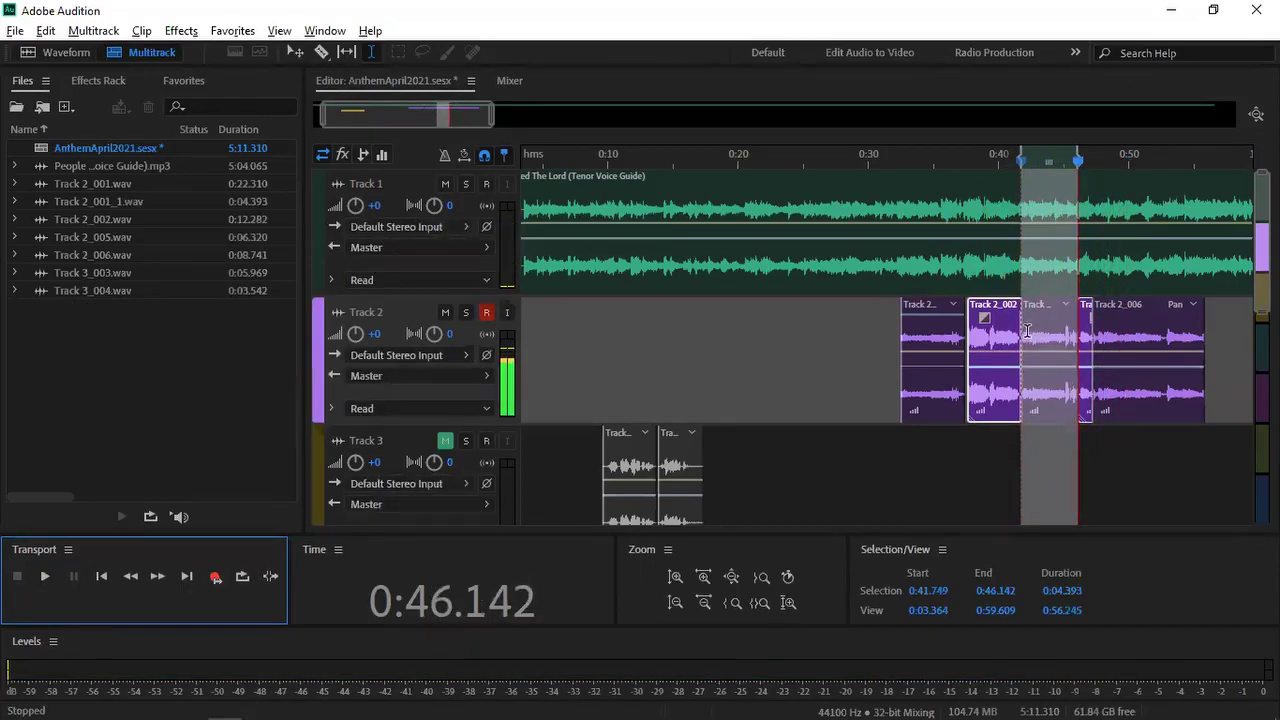
# Step: Examine the newly recorded Track 2 clip, highlighting its portion from about 0:42.5 to 0:46.1
pyautogui.click(1025, 330)
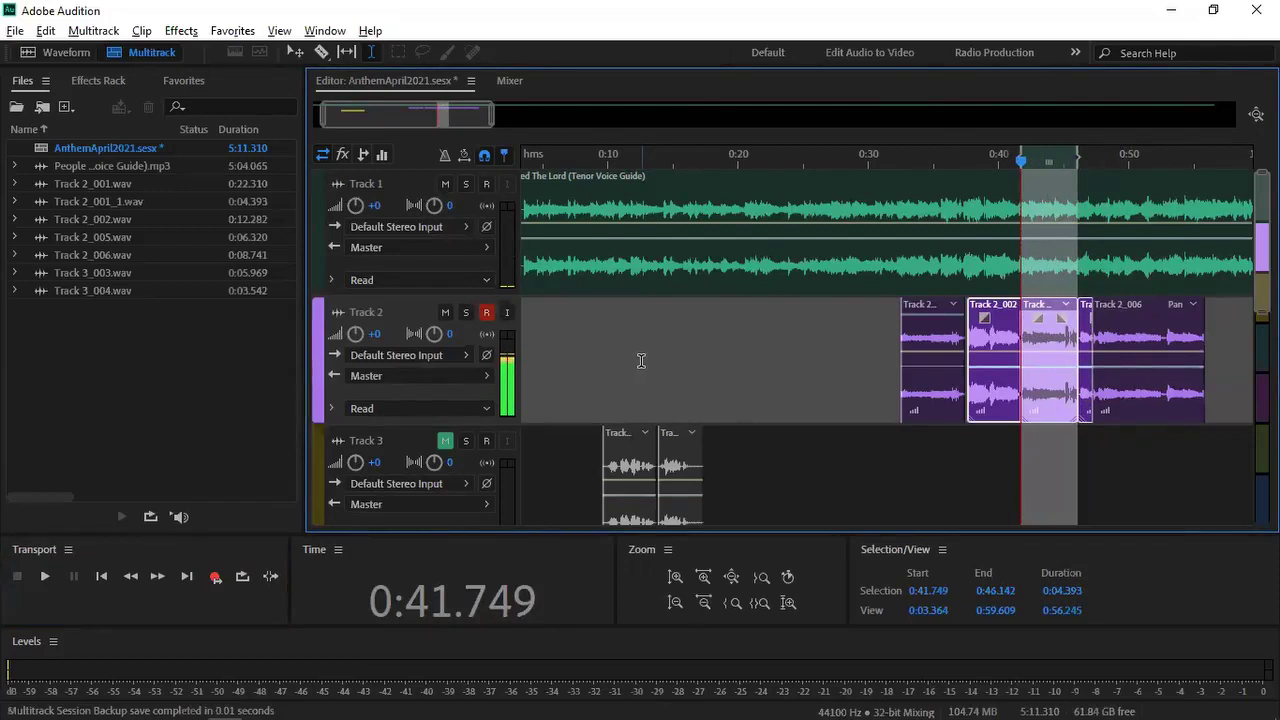
pyautogui.click(1047, 340)
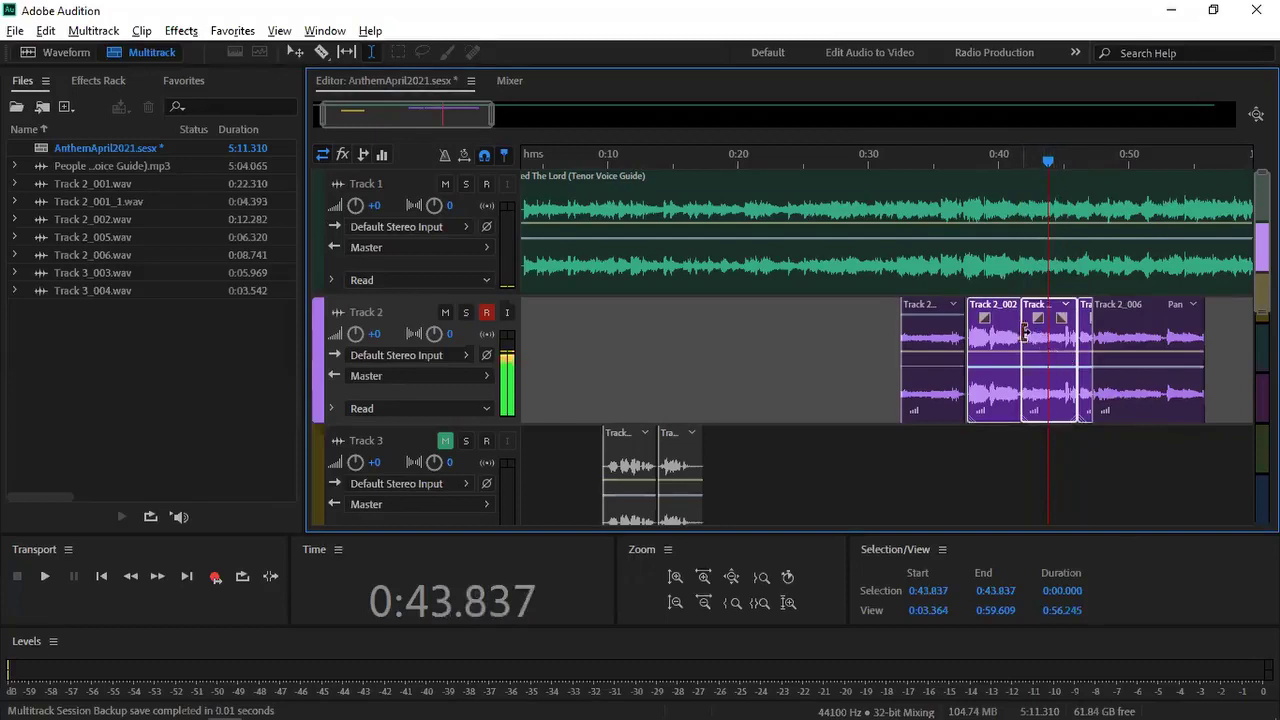
pyautogui.moveTo(1031, 340); pyautogui.dragTo(1077, 360)
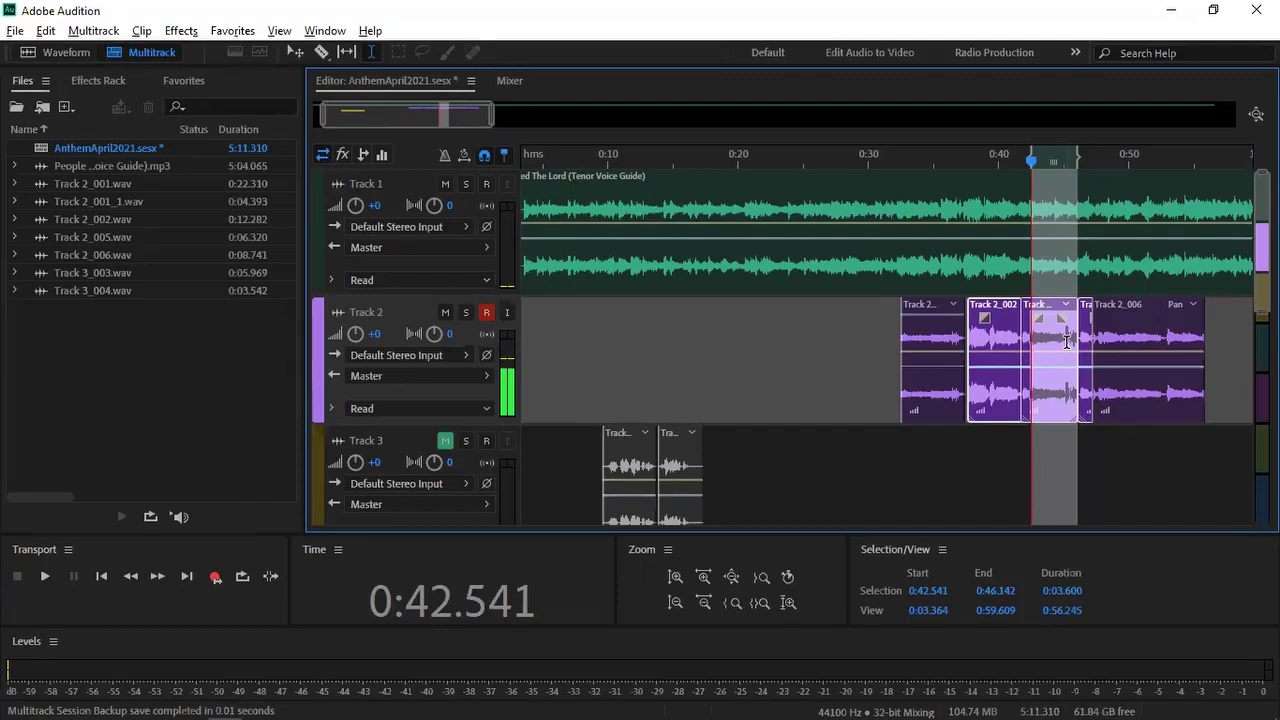
pyautogui.click(1067, 341)
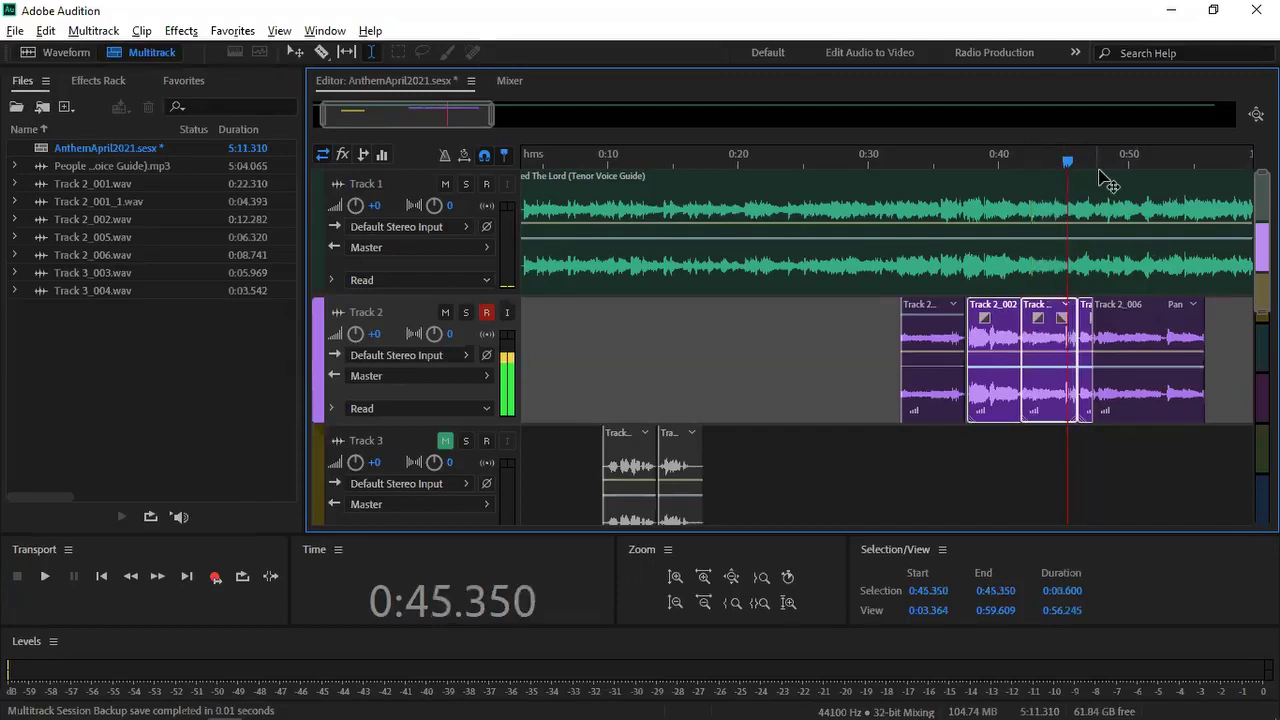